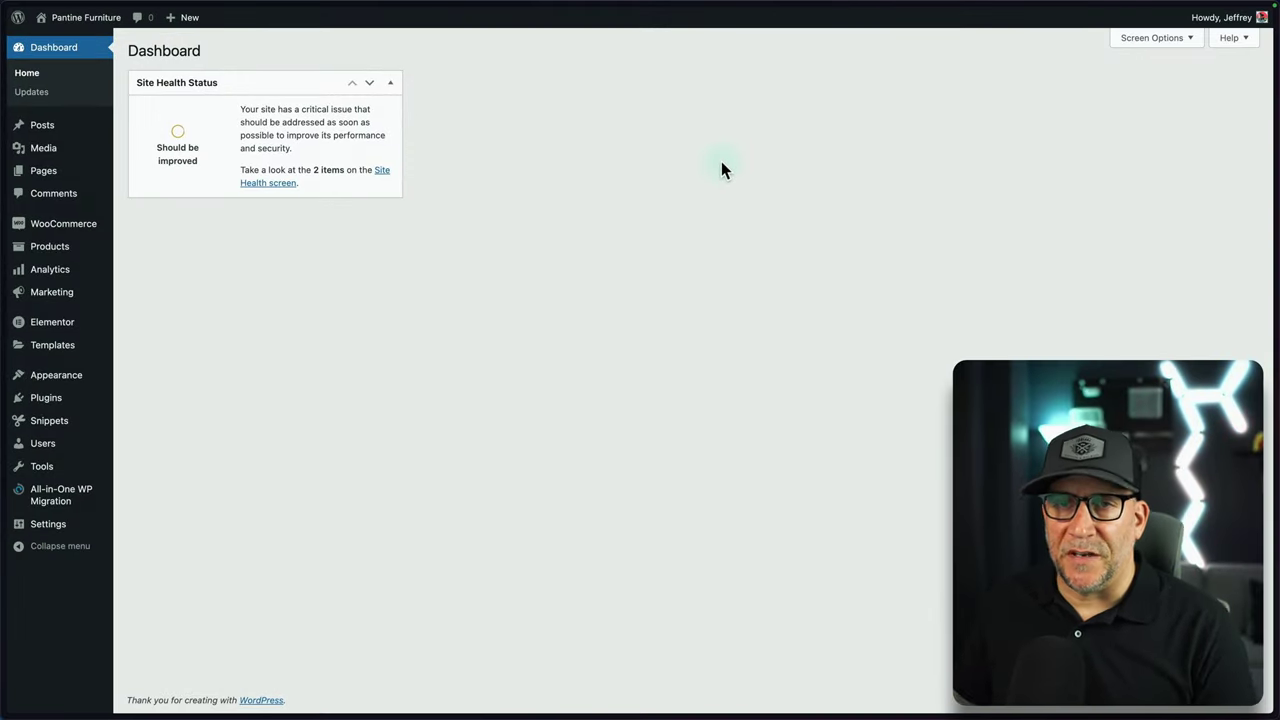
Step: Open the experiments and features section of the Elementor settings
mouse_move(70, 326)
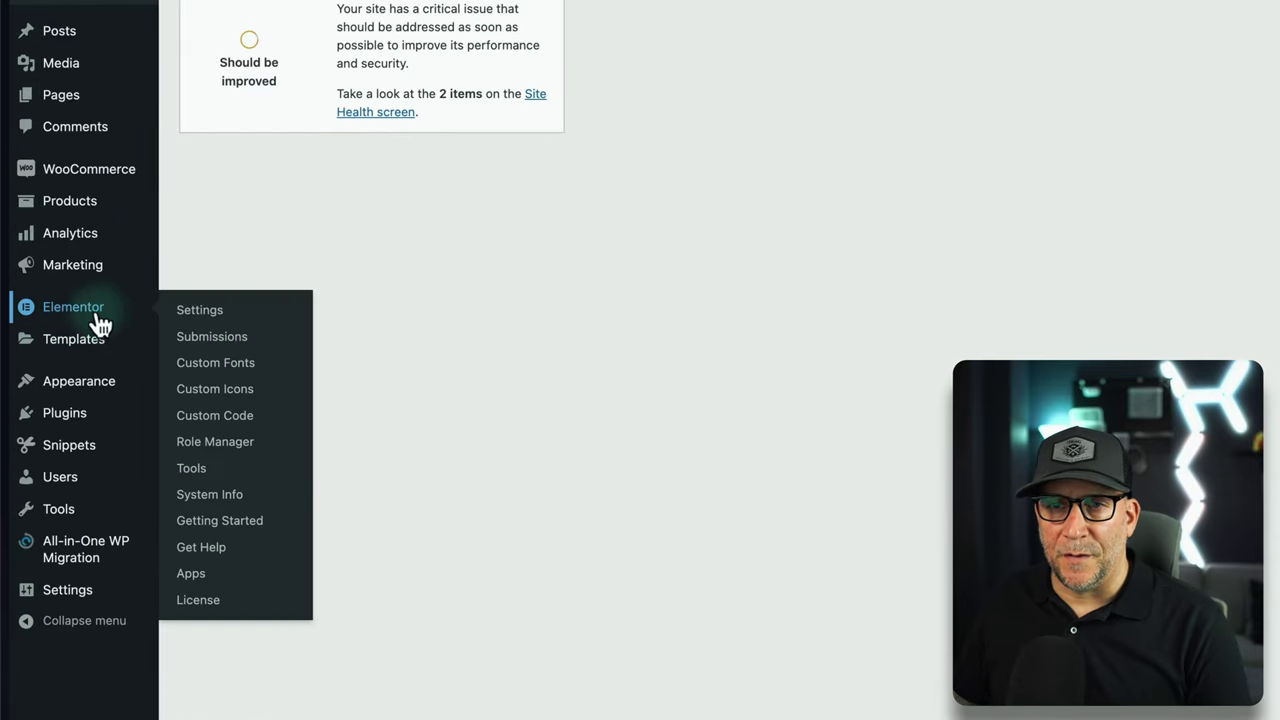
left_click(182, 316)
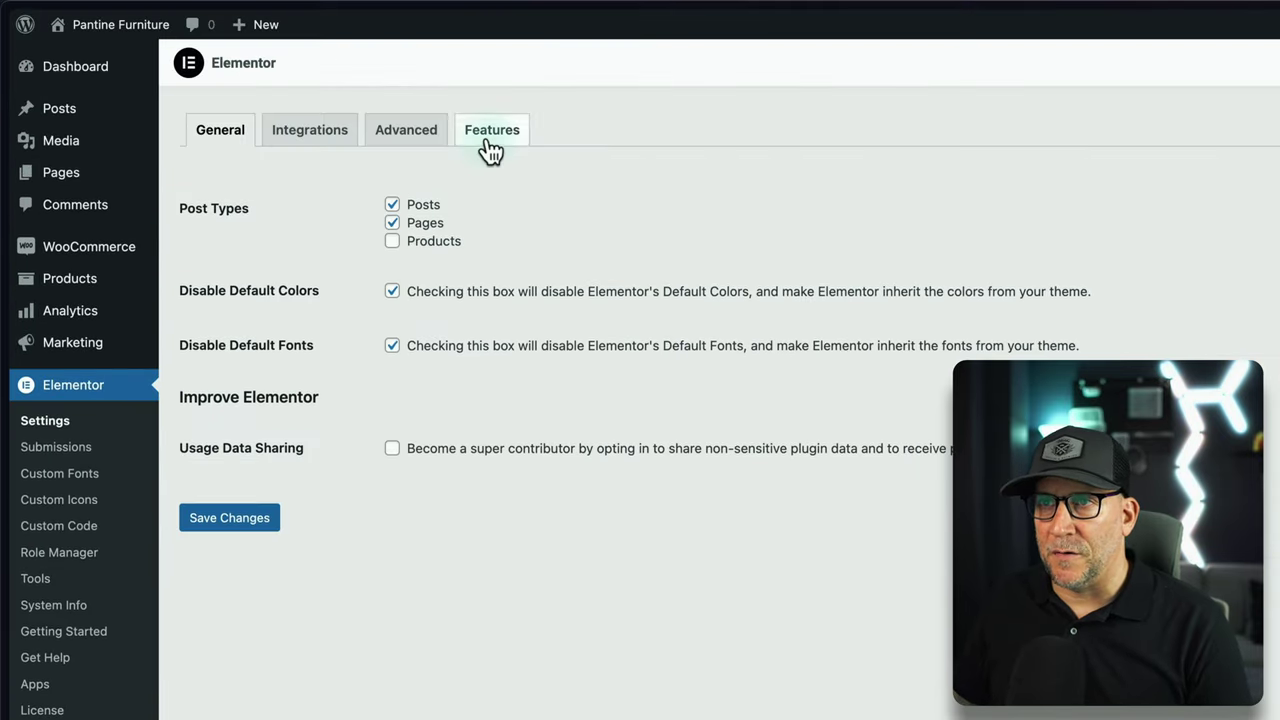
left_click(490, 140)
scroll(350, 428, "down", 5)
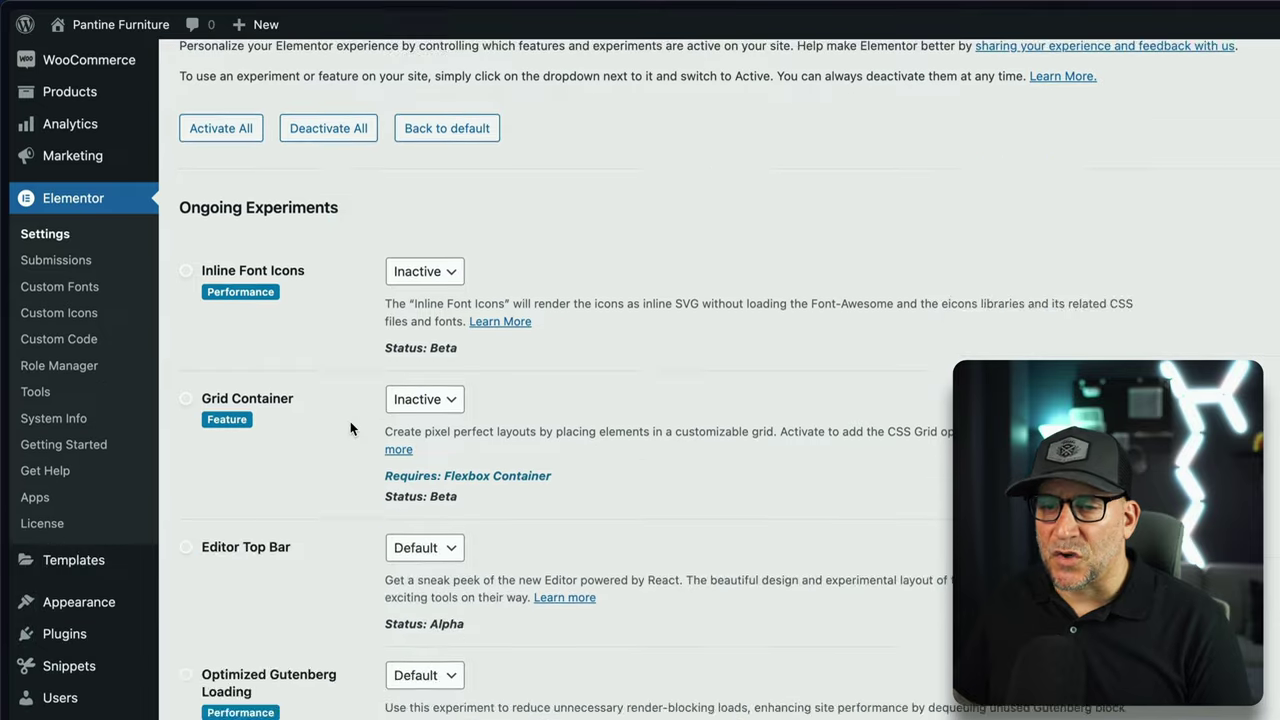
Step: Set the Taxonomy Filter experiment to Active
scroll(350, 428, "down", 3)
scroll(349, 430, "down", 6)
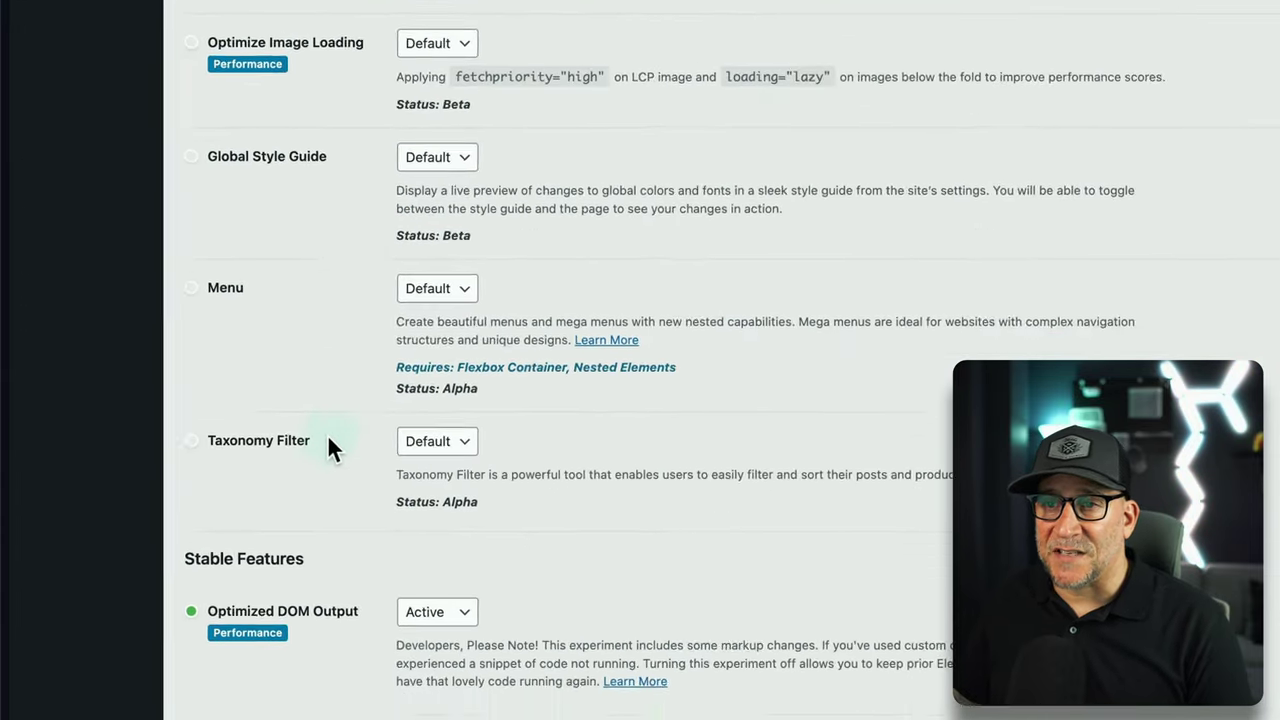
scroll(329, 437, "down", 2)
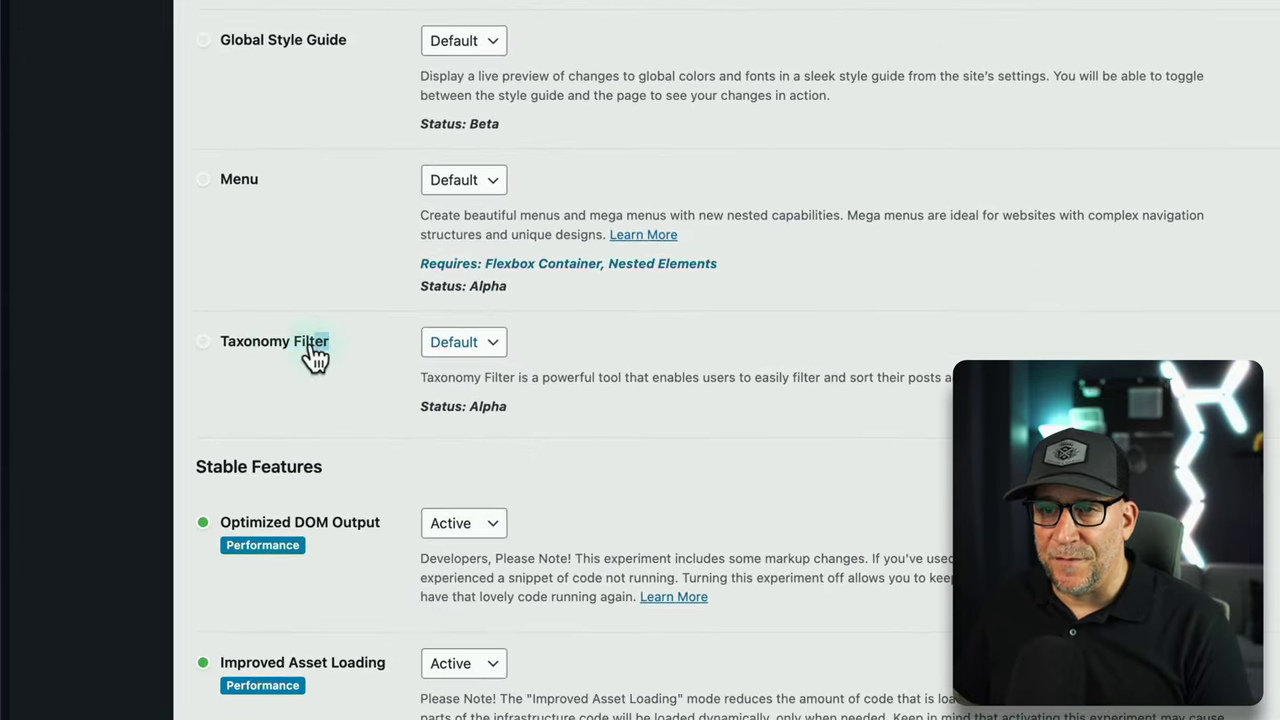
left_click_drag(228, 352, 328, 356)
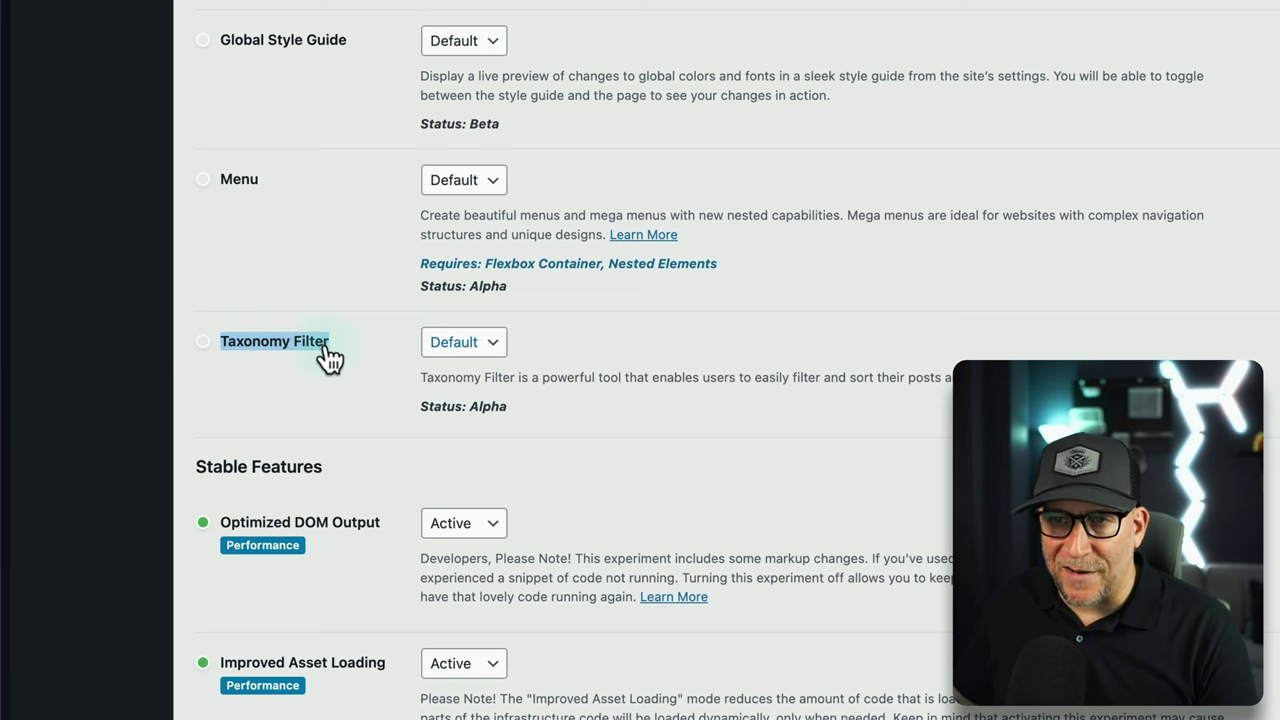
left_click(457, 362)
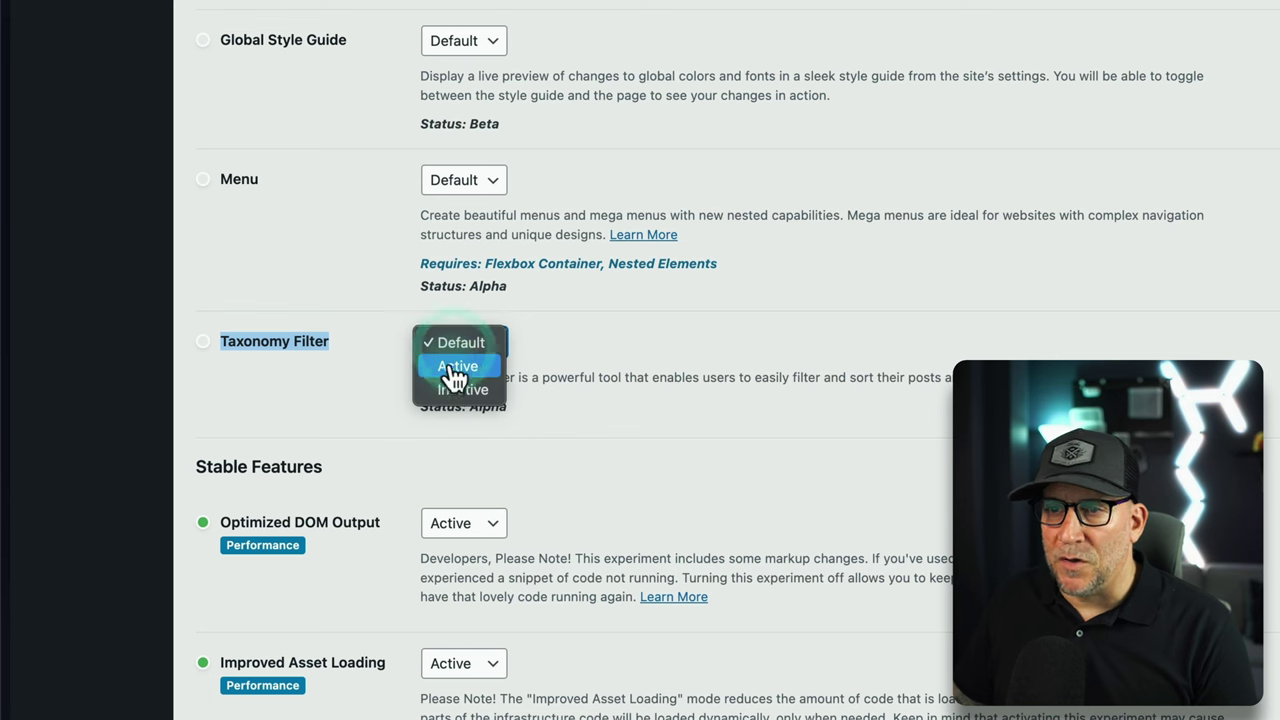
left_click(455, 370)
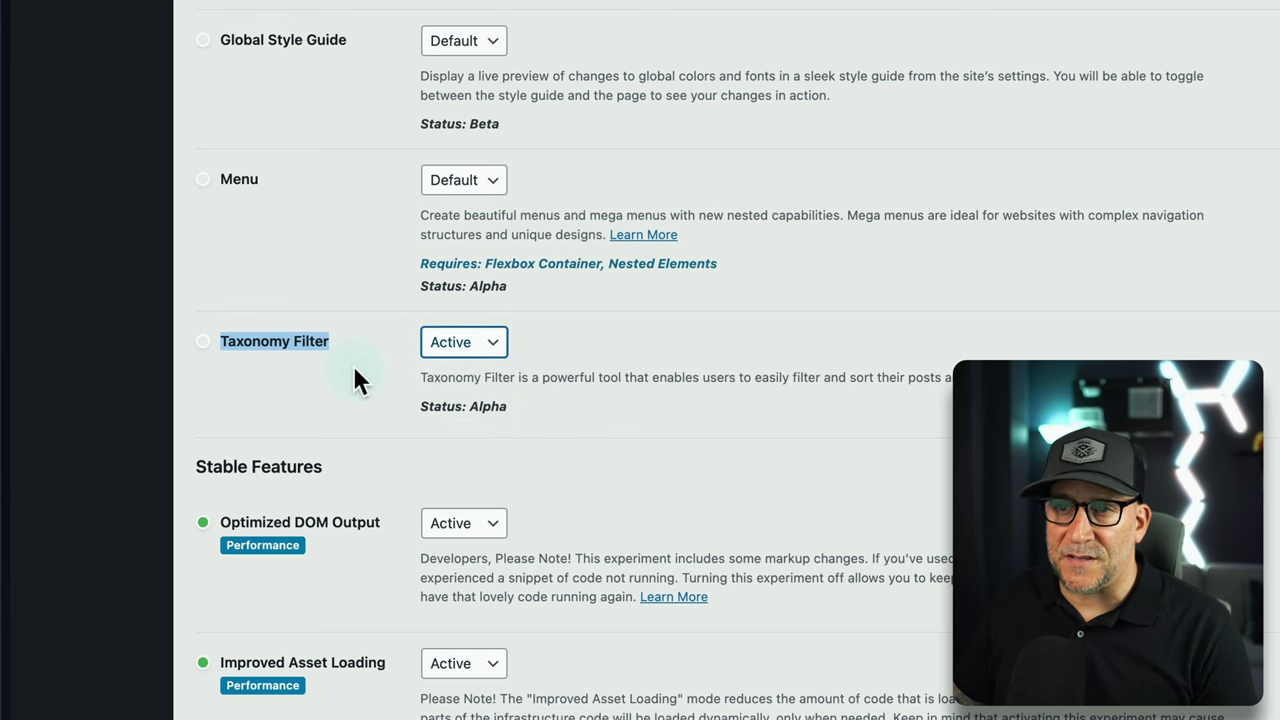
left_click(353, 365)
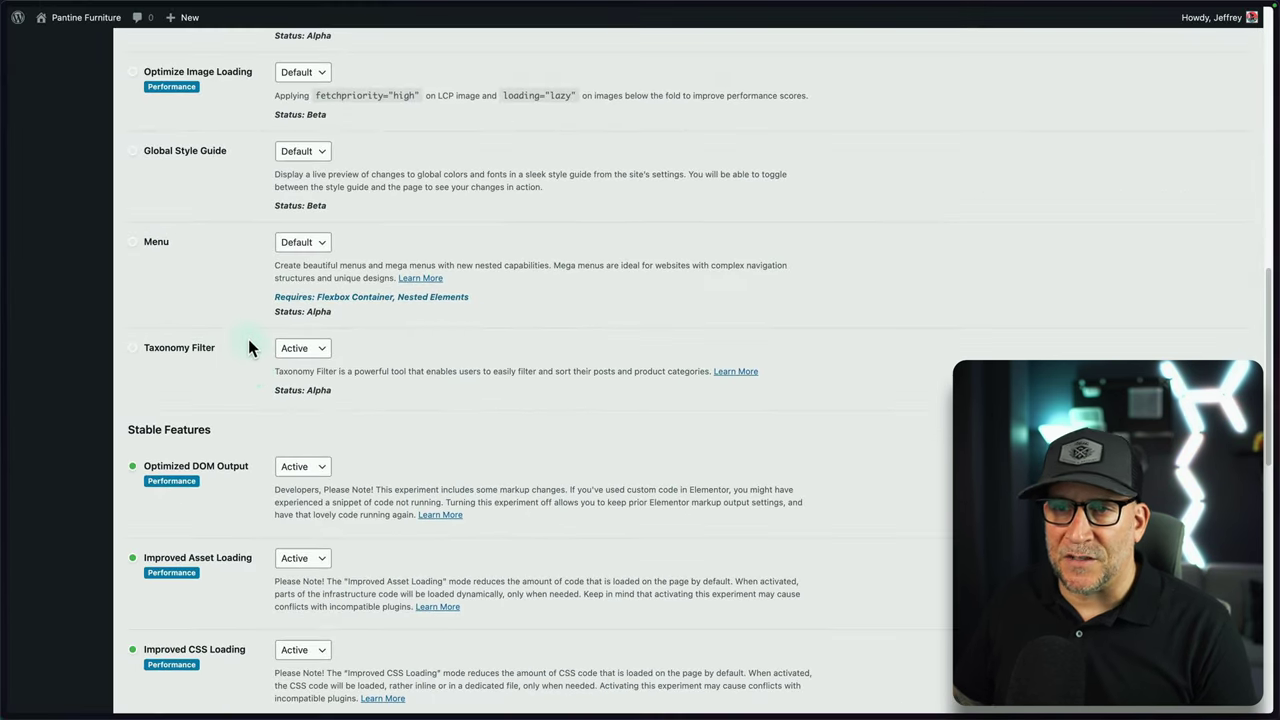
Step: Save the changes to the Elementor features
scroll(250, 355, "down", 1)
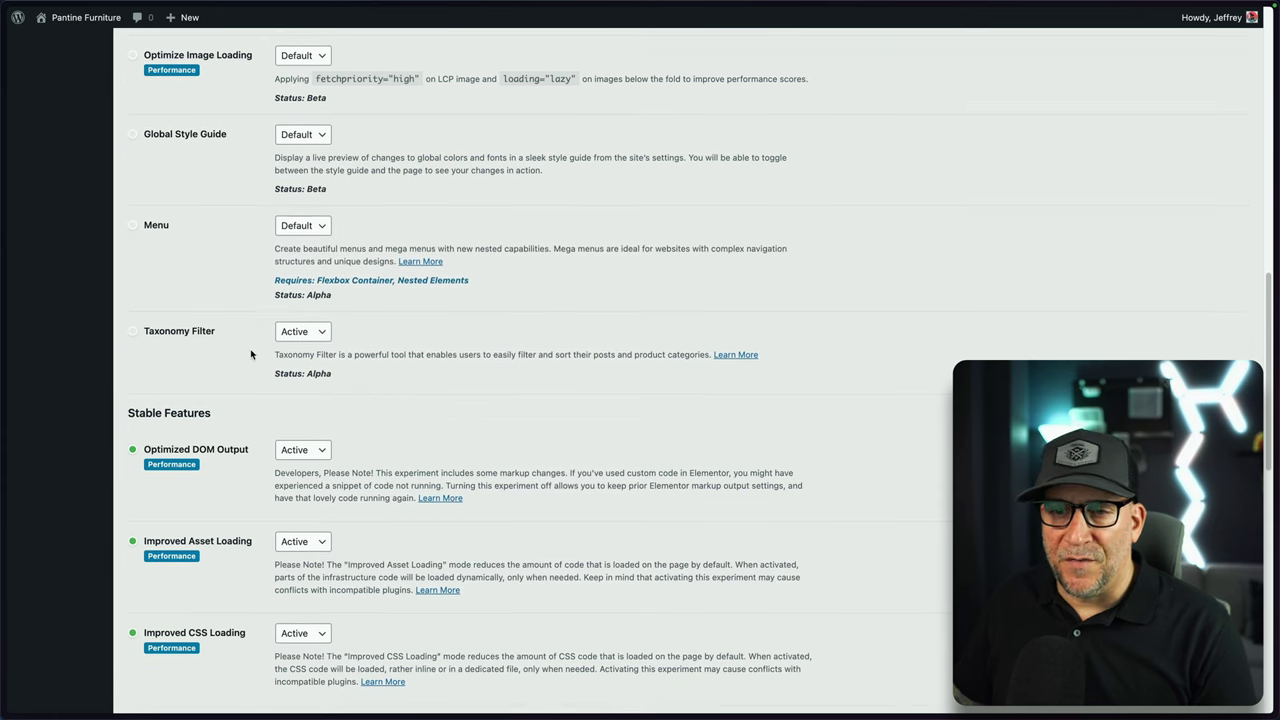
scroll(251, 354, "down", 1)
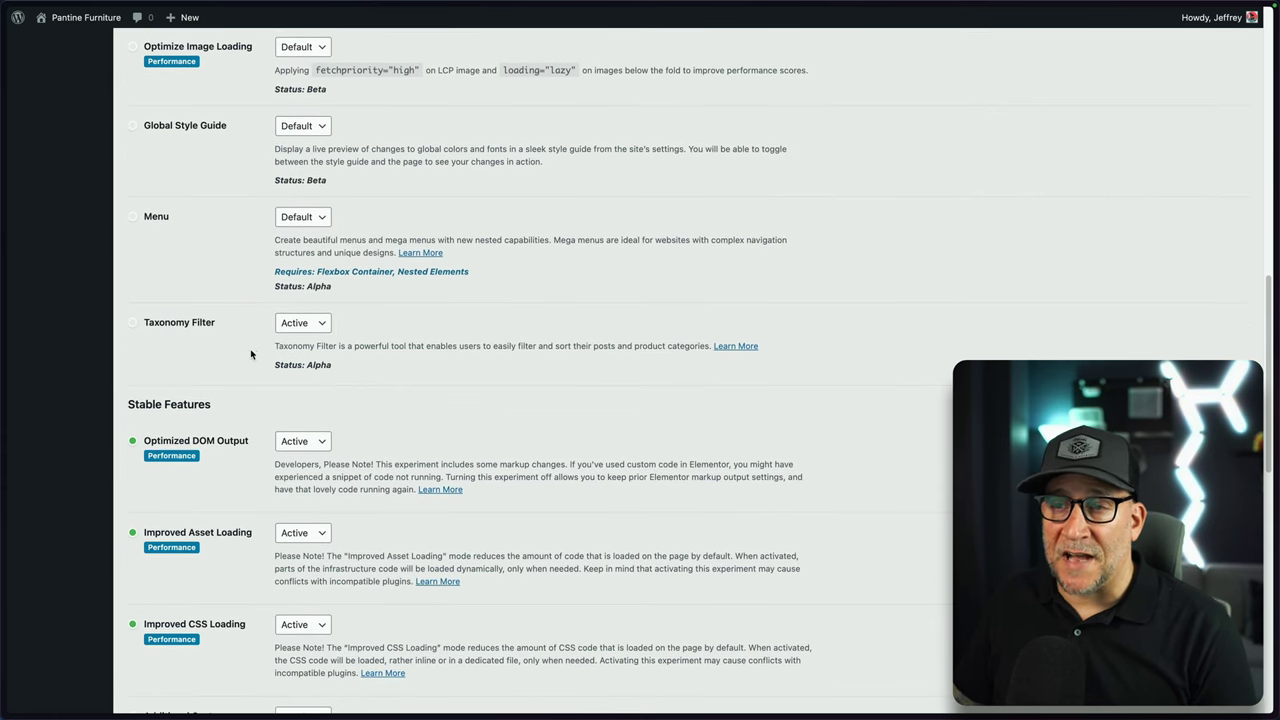
scroll(250, 356, "down", 5)
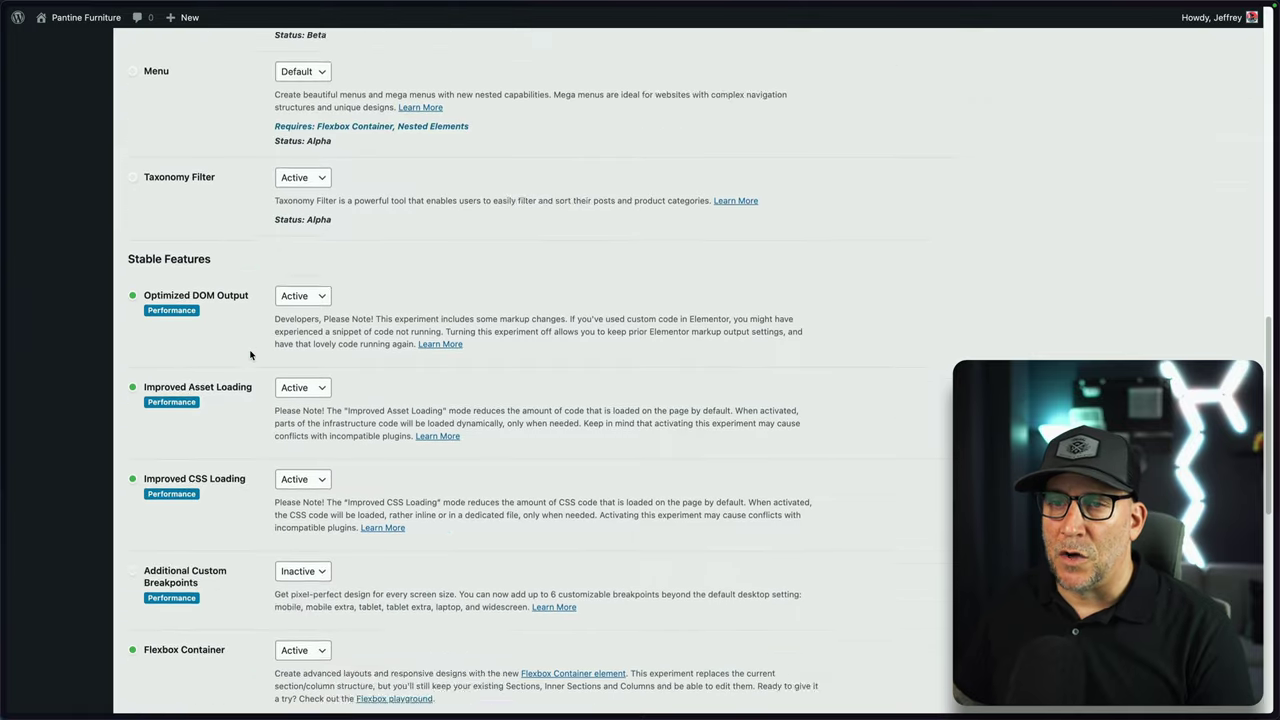
scroll(250, 352, "down", 8)
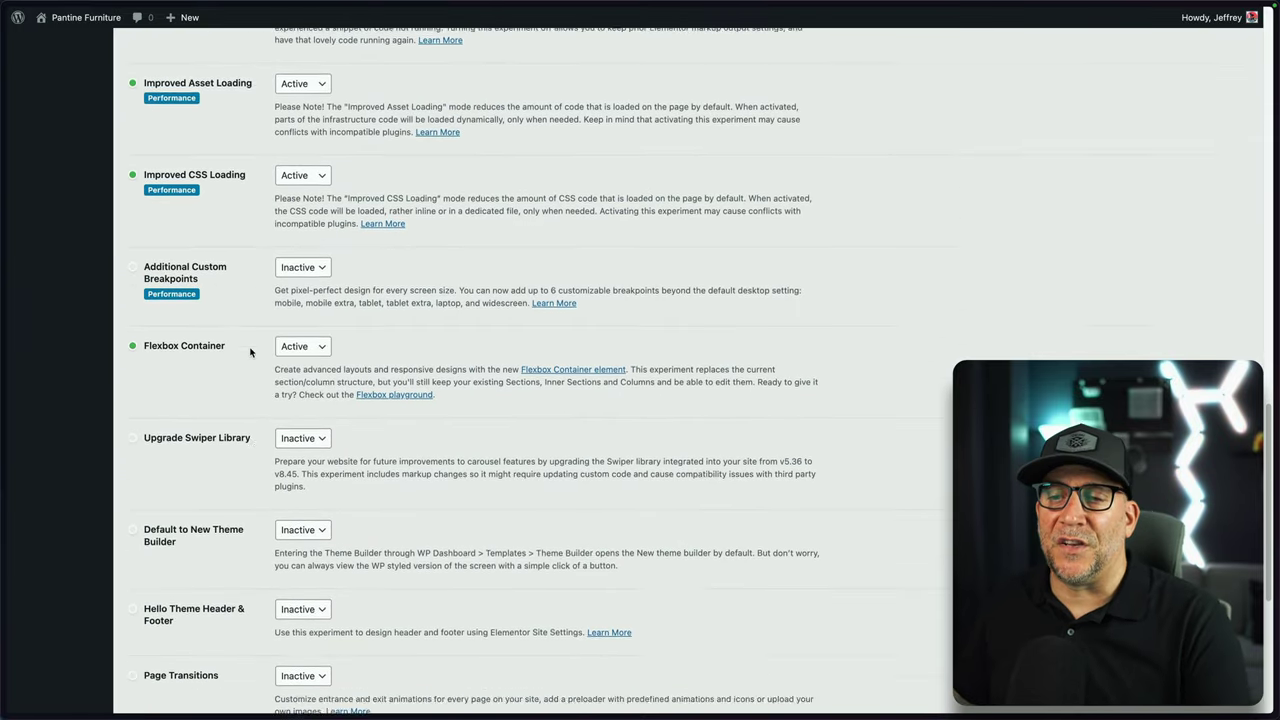
scroll(250, 352, "down", 1)
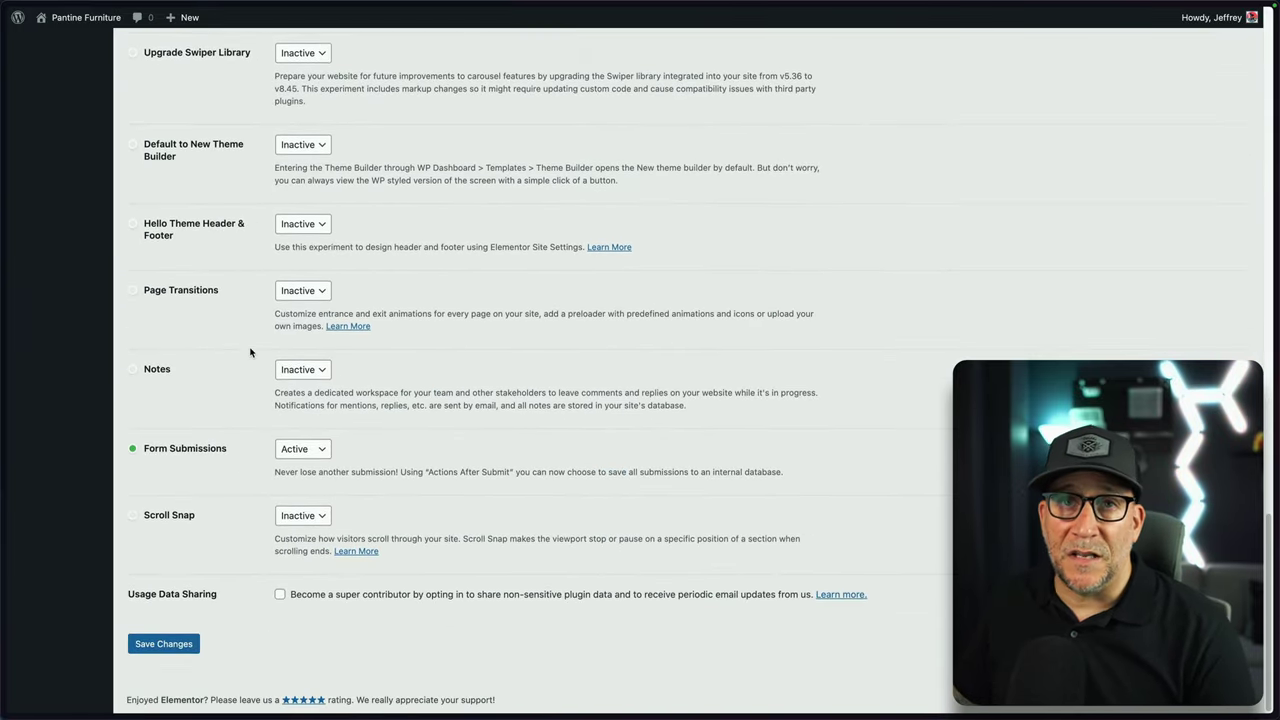
left_click(164, 645)
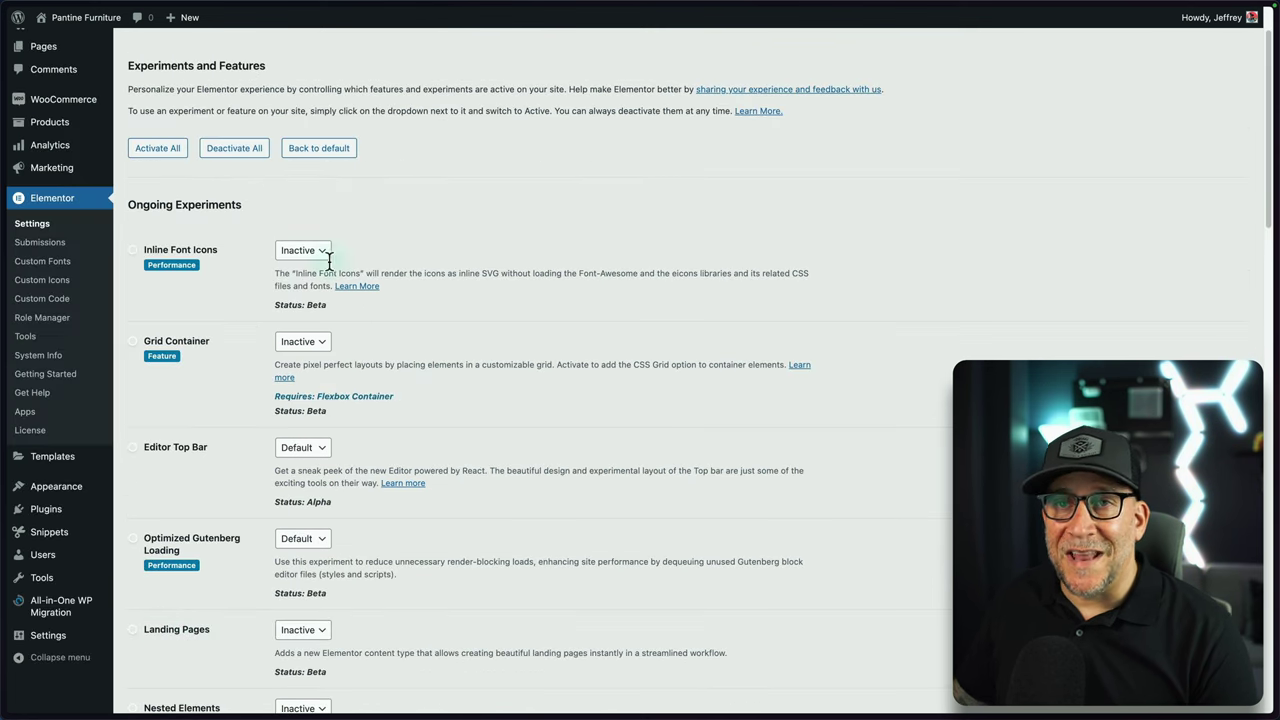
Step: View the store's product list, and open the Products Archive templates in the Theme Builder
left_click(51, 123)
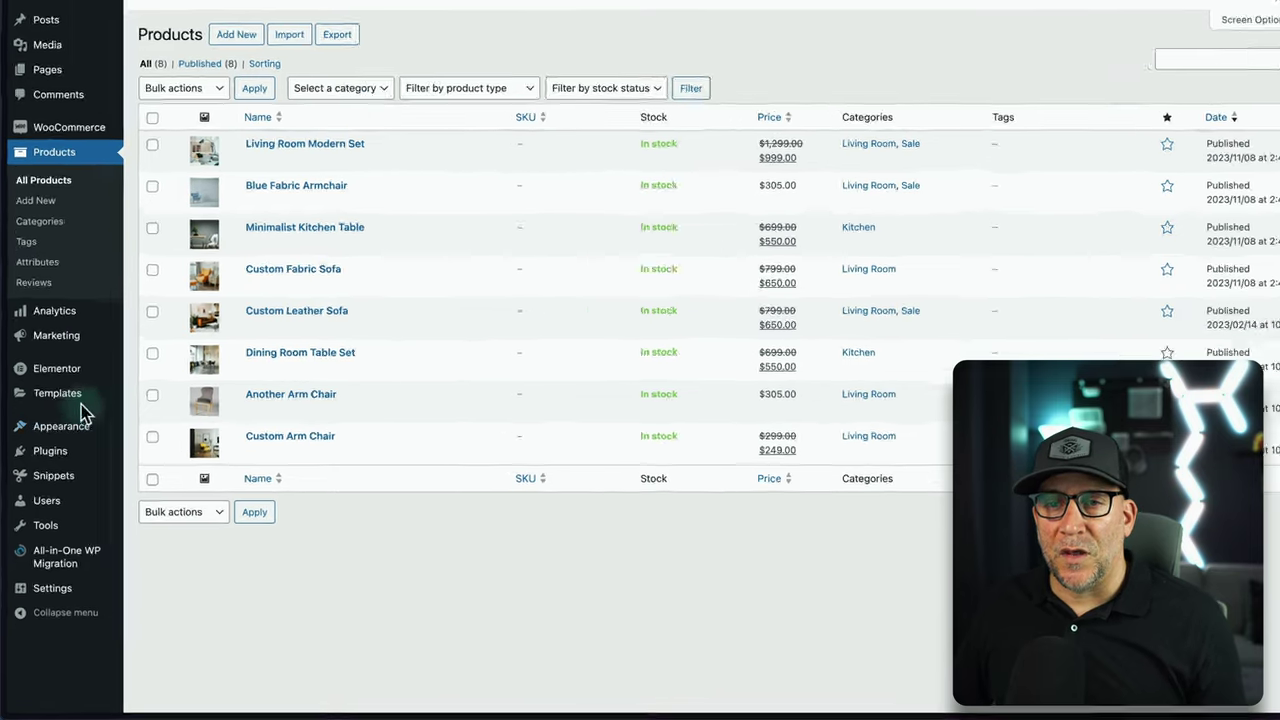
mouse_move(67, 432)
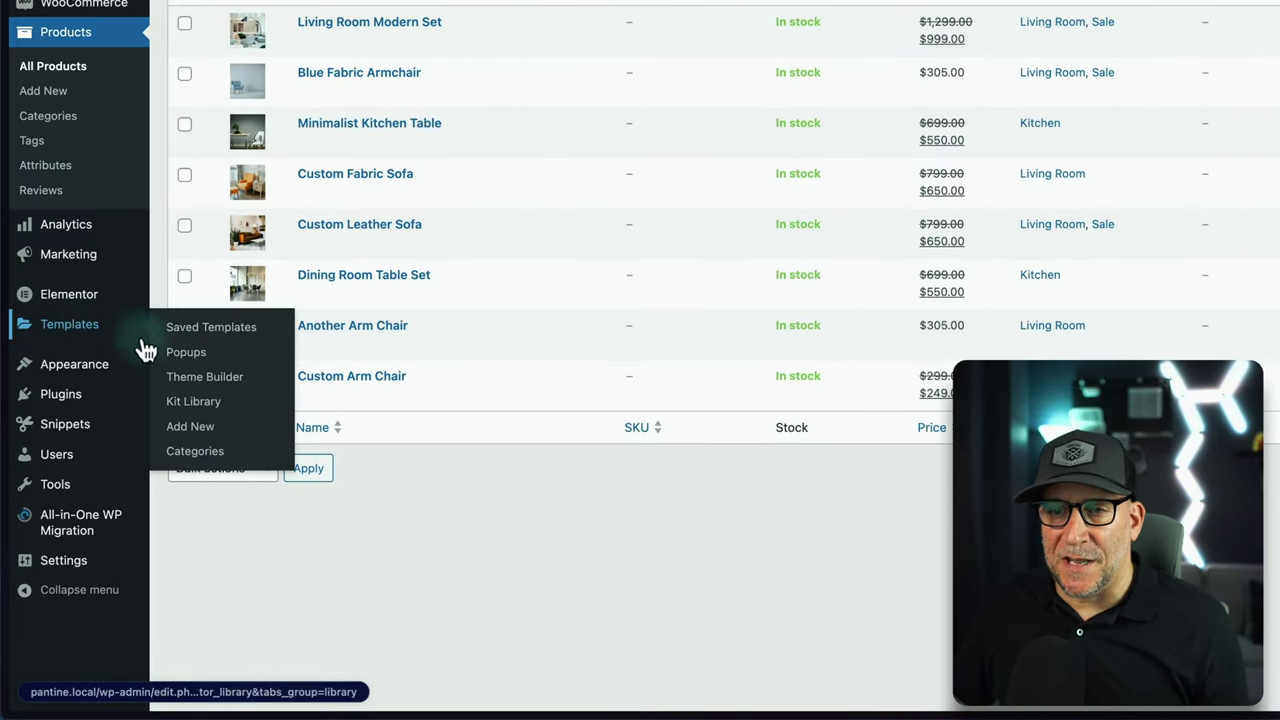
left_click(183, 374)
scroll(185, 422, "up", 2)
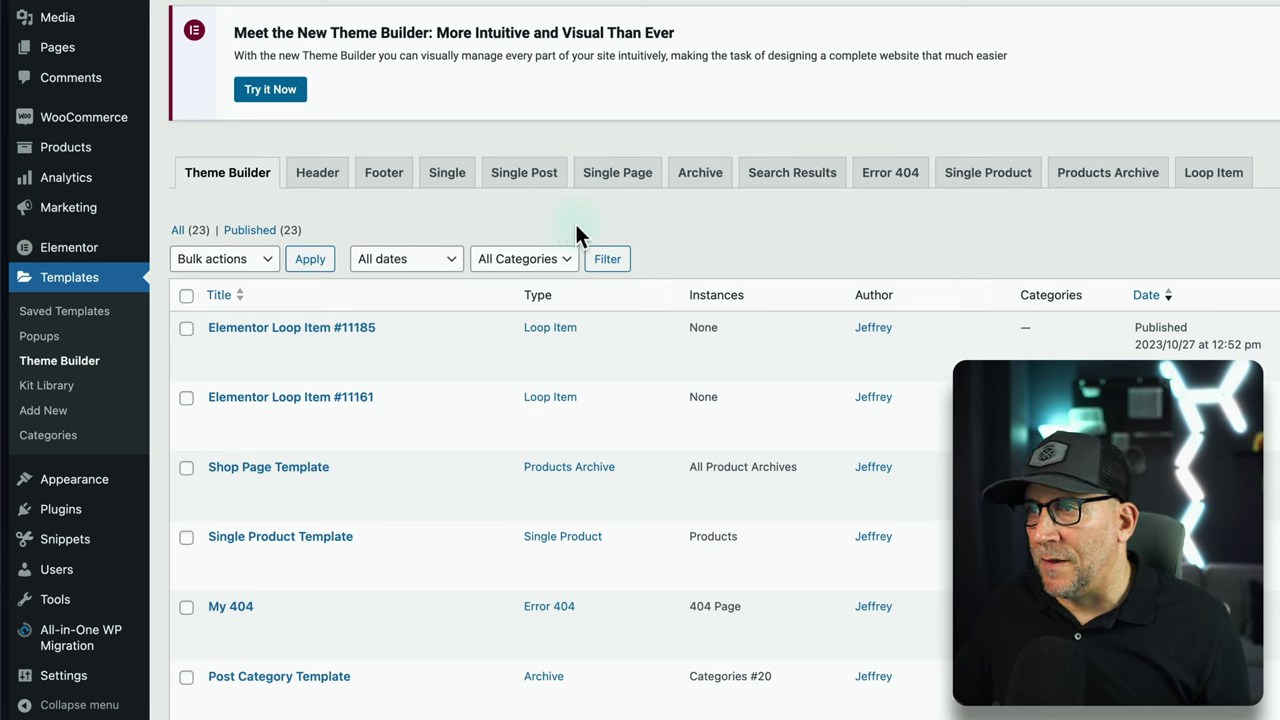
left_click(1108, 180)
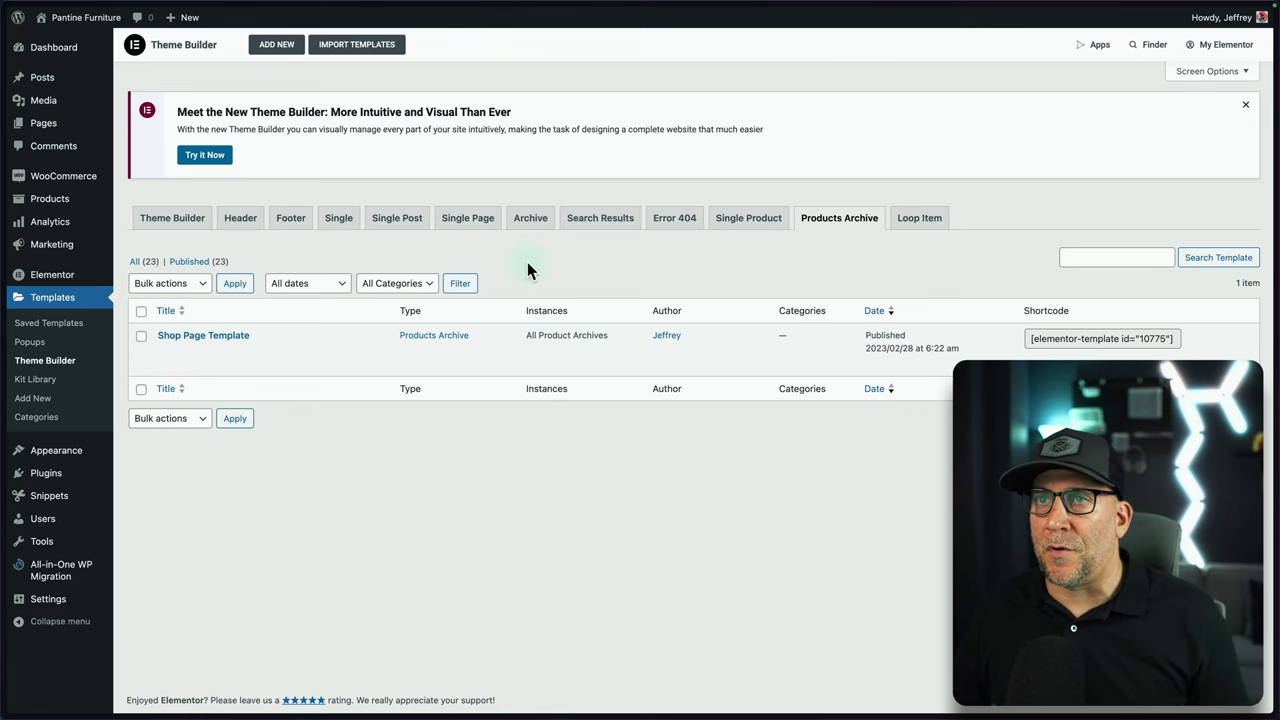
Step: Create a Products Archive template named Shop Page and dismiss the template library to start from a blank canvas
left_click(279, 52)
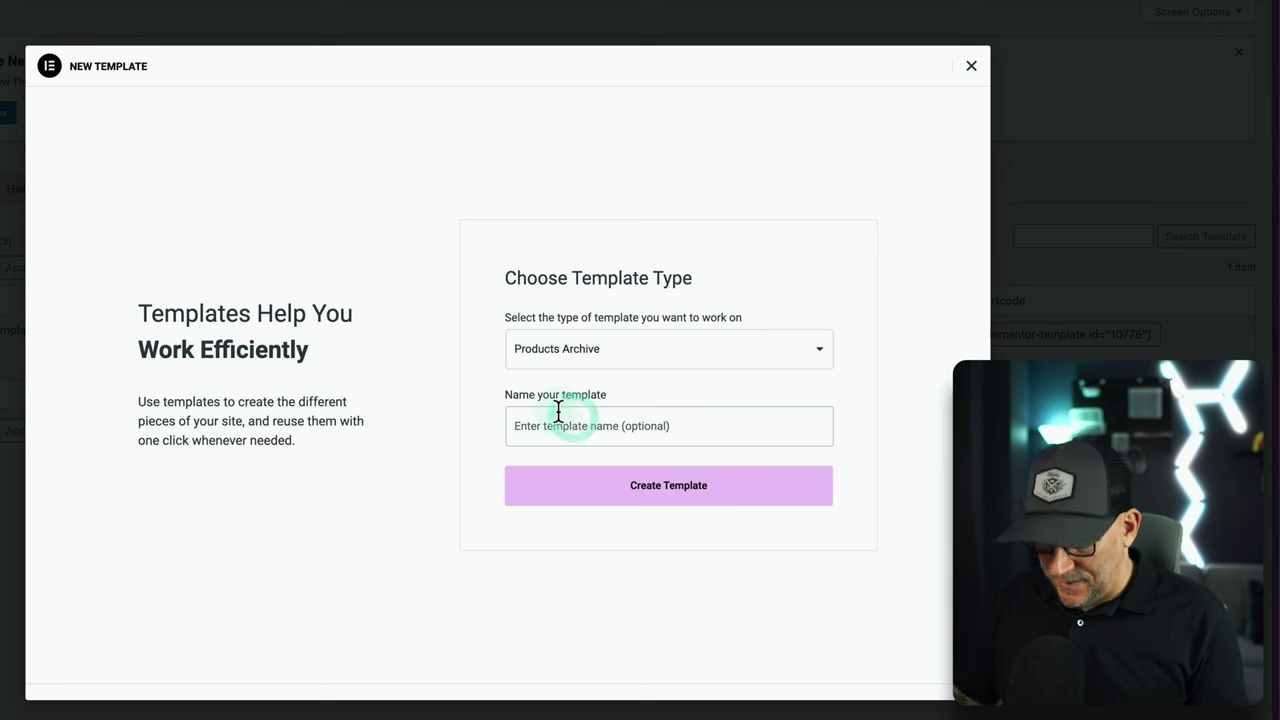
type("Shop Page")
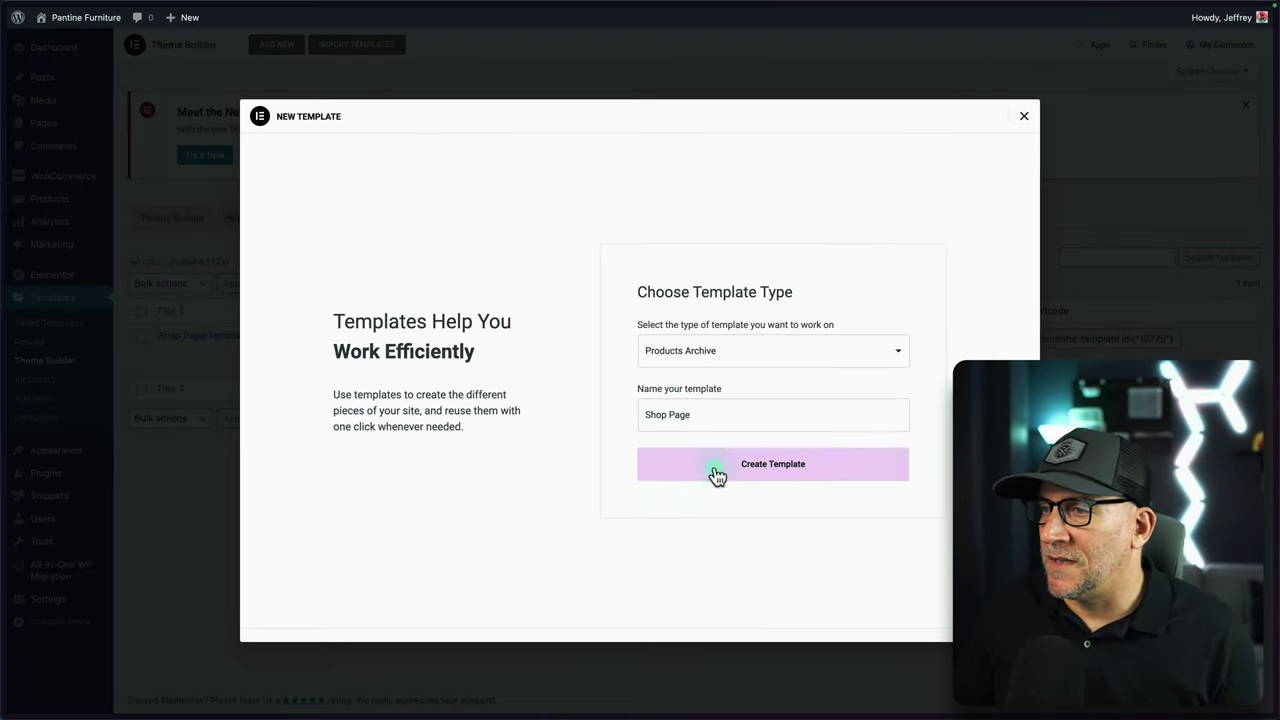
left_click(600, 490)
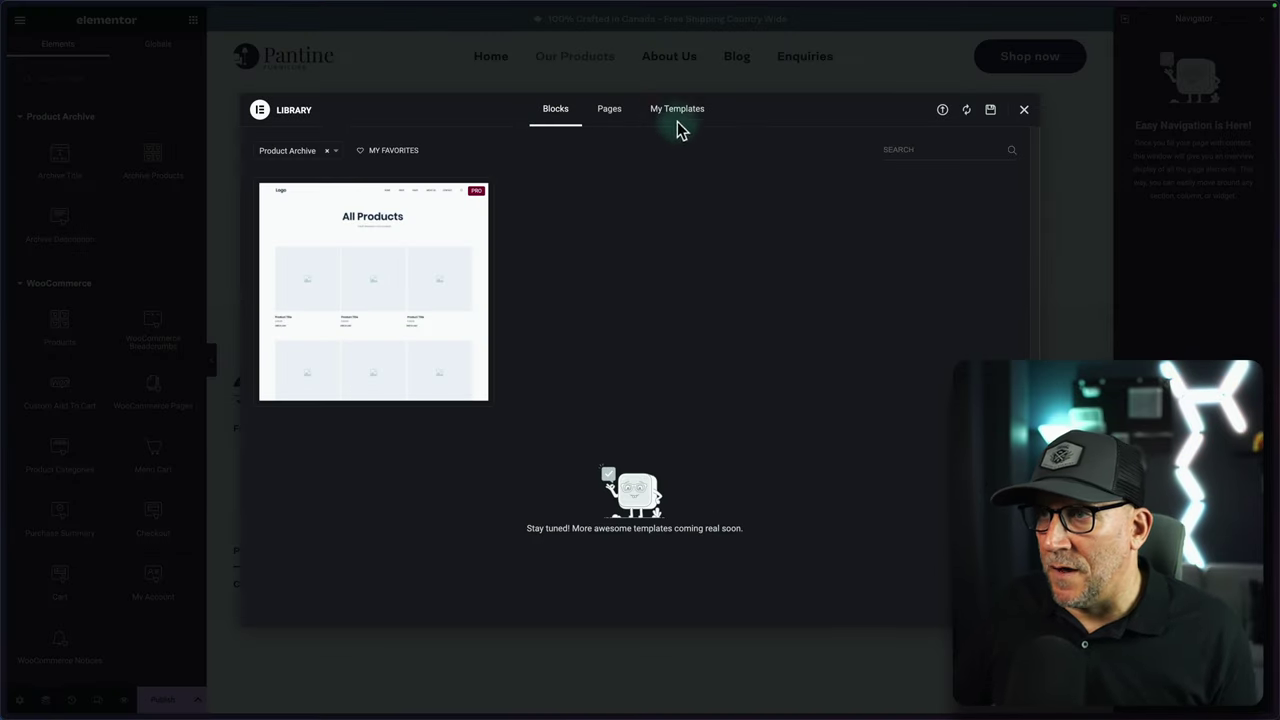
left_click(1024, 111)
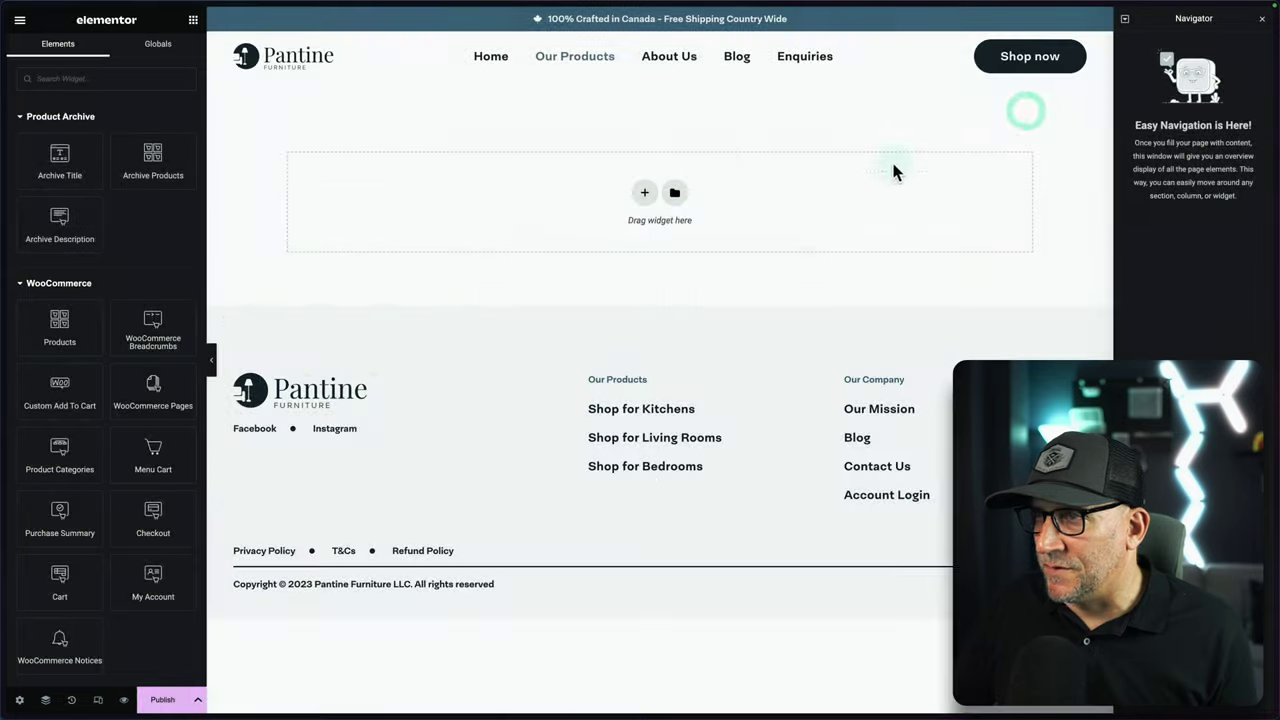
Step: Switch to the live shop page and open its existing Shop Page Template for editing in Elementor
mouse_move(5, 380)
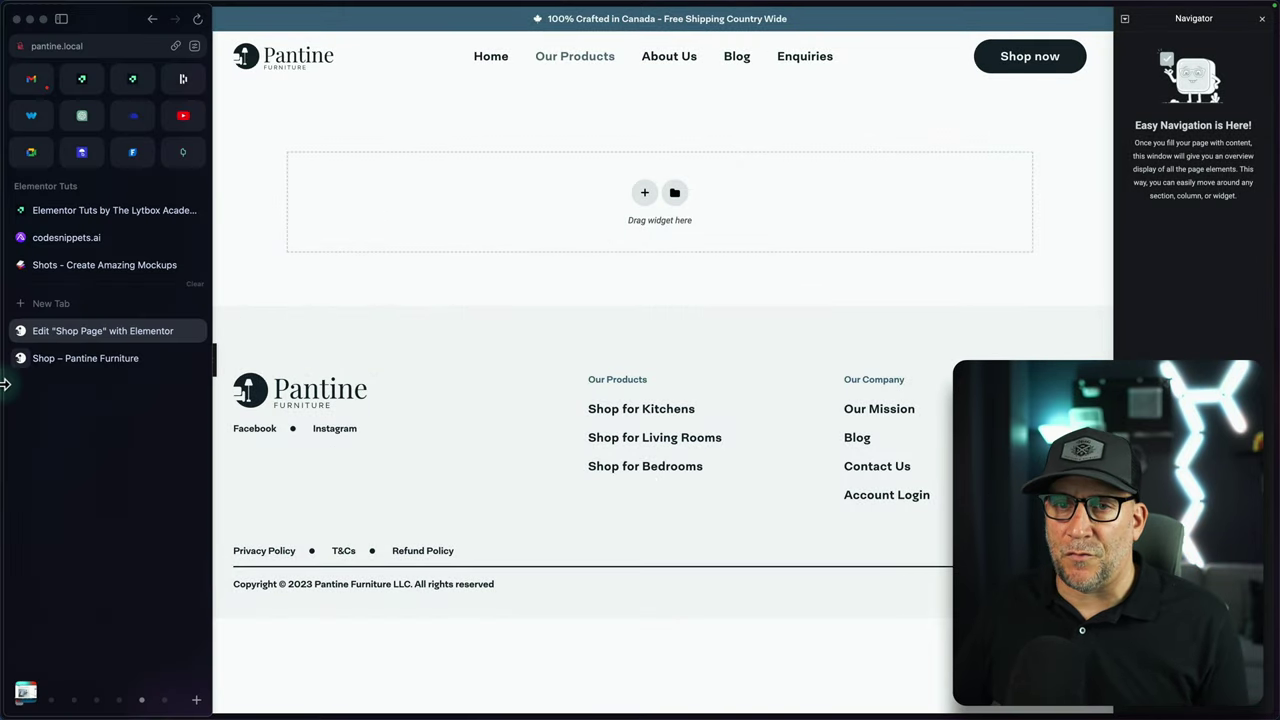
left_click(64, 366)
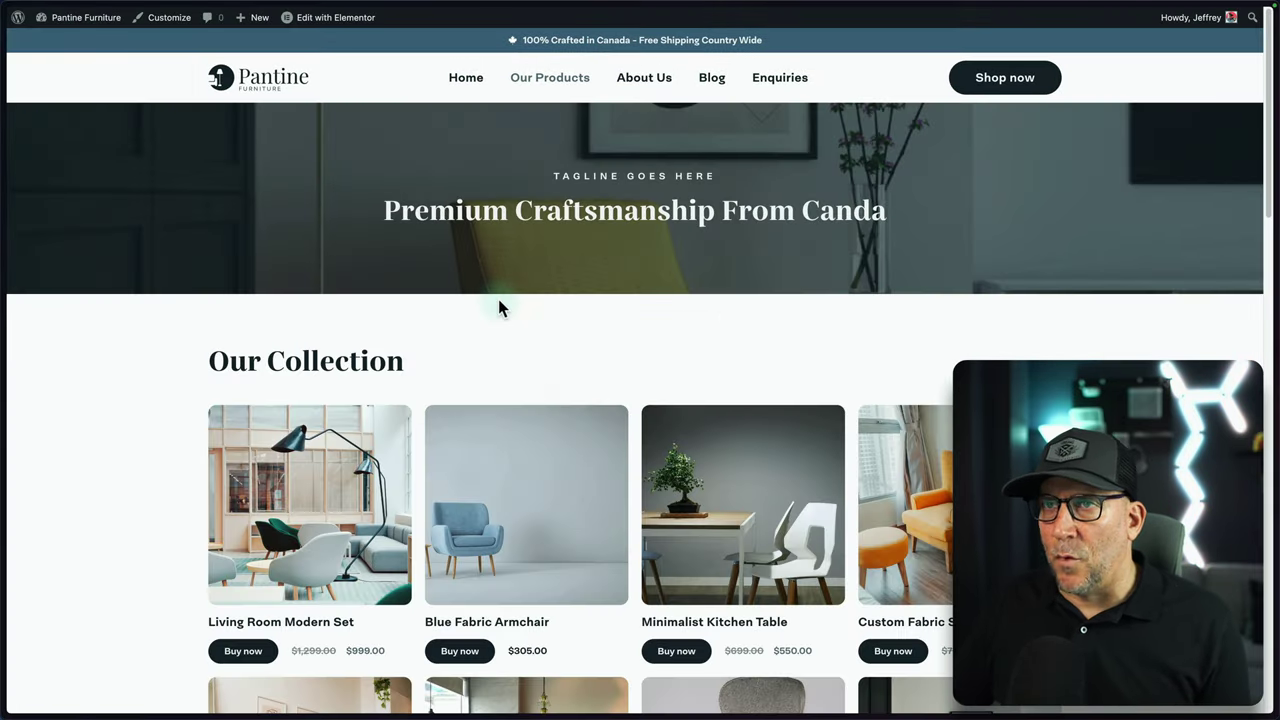
mouse_move(330, 24)
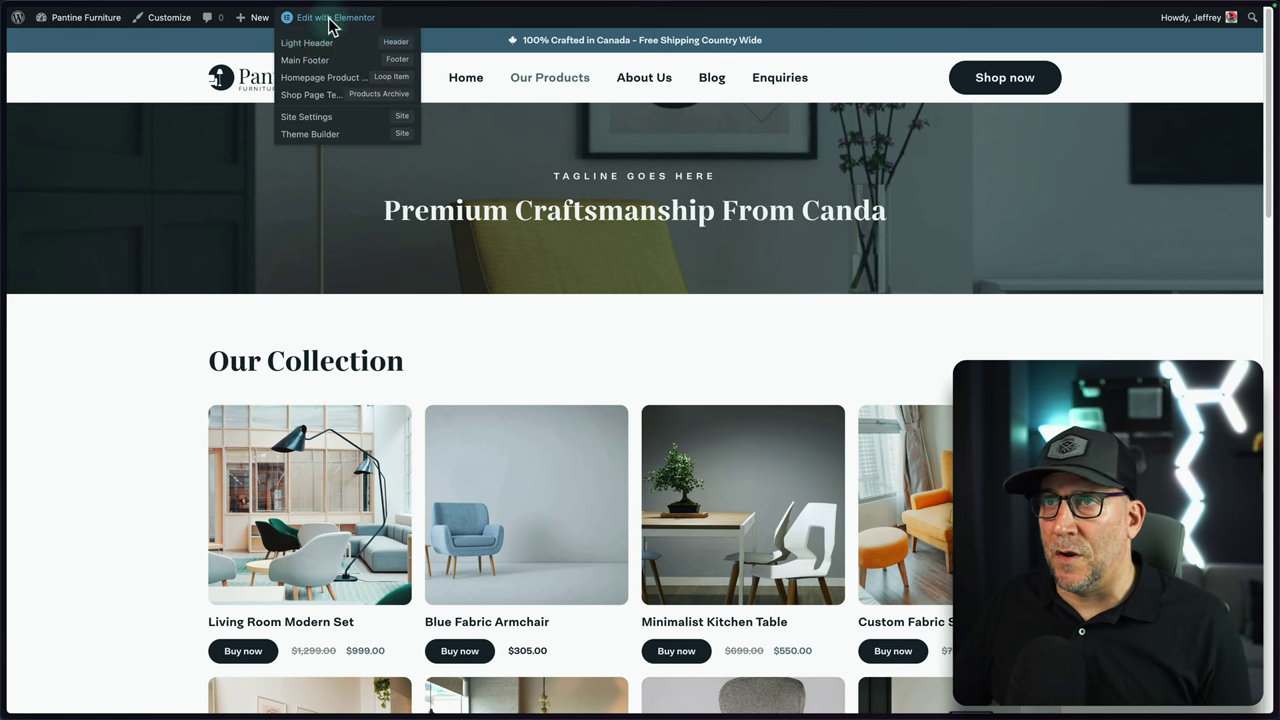
left_click(321, 95)
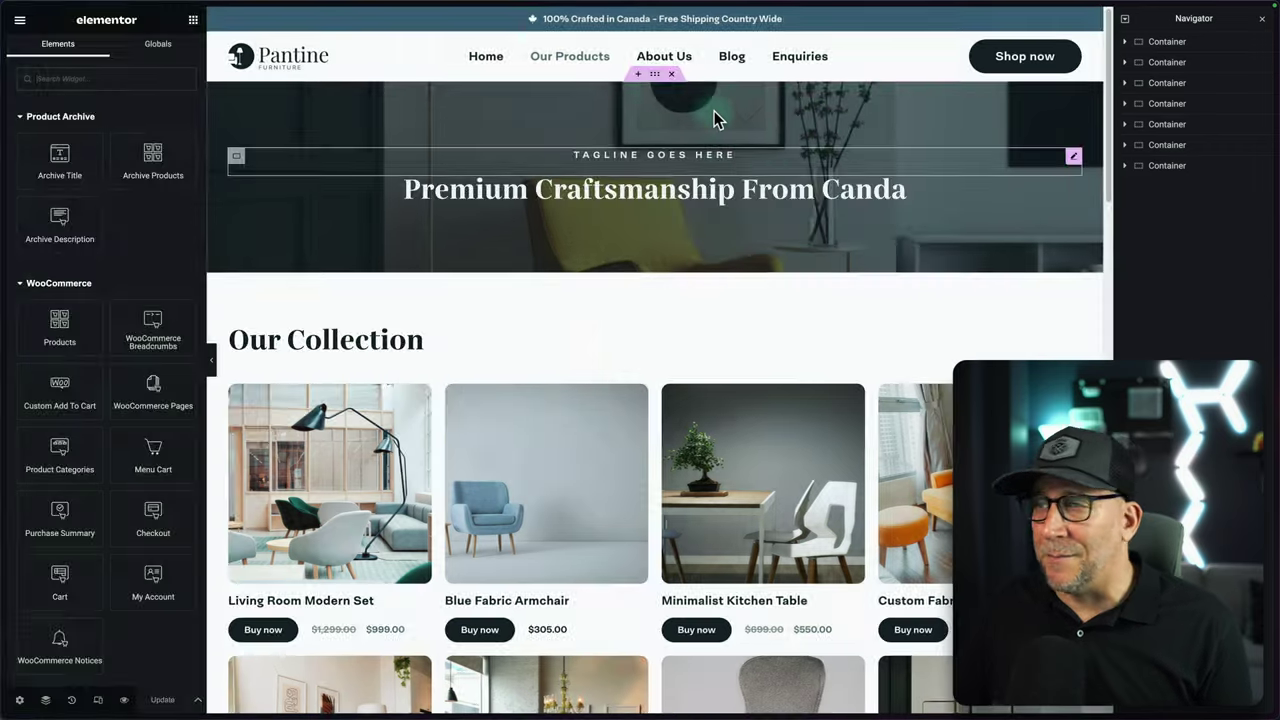
Step: Copy the hero container from the Shop Page Template and paste it into the empty Shop Page template
left_click(652, 76)
right_click(652, 78)
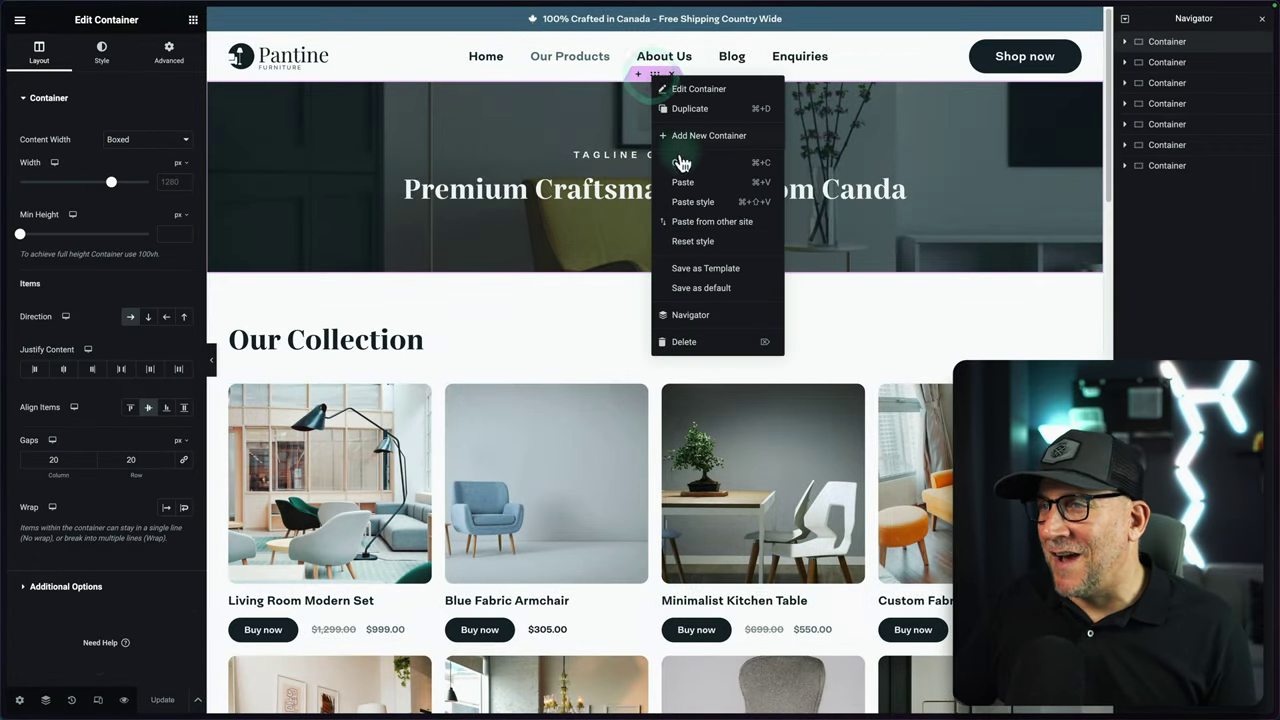
left_click(681, 162)
mouse_move(8, 285)
left_click(45, 330)
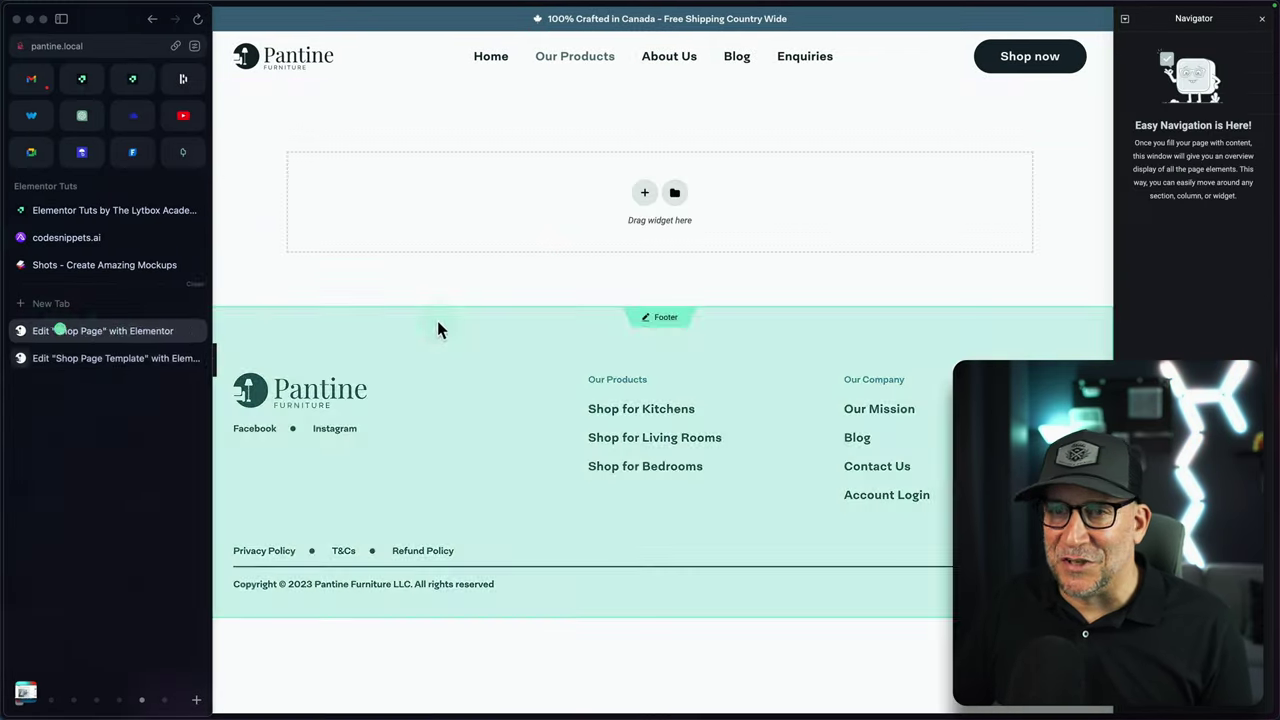
right_click(648, 194)
left_click(668, 206)
Step: Copy the "Our Collection" heading container from the Shop Page Template and paste it below the hero in Shop Page
mouse_move(8, 283)
left_click(62, 356)
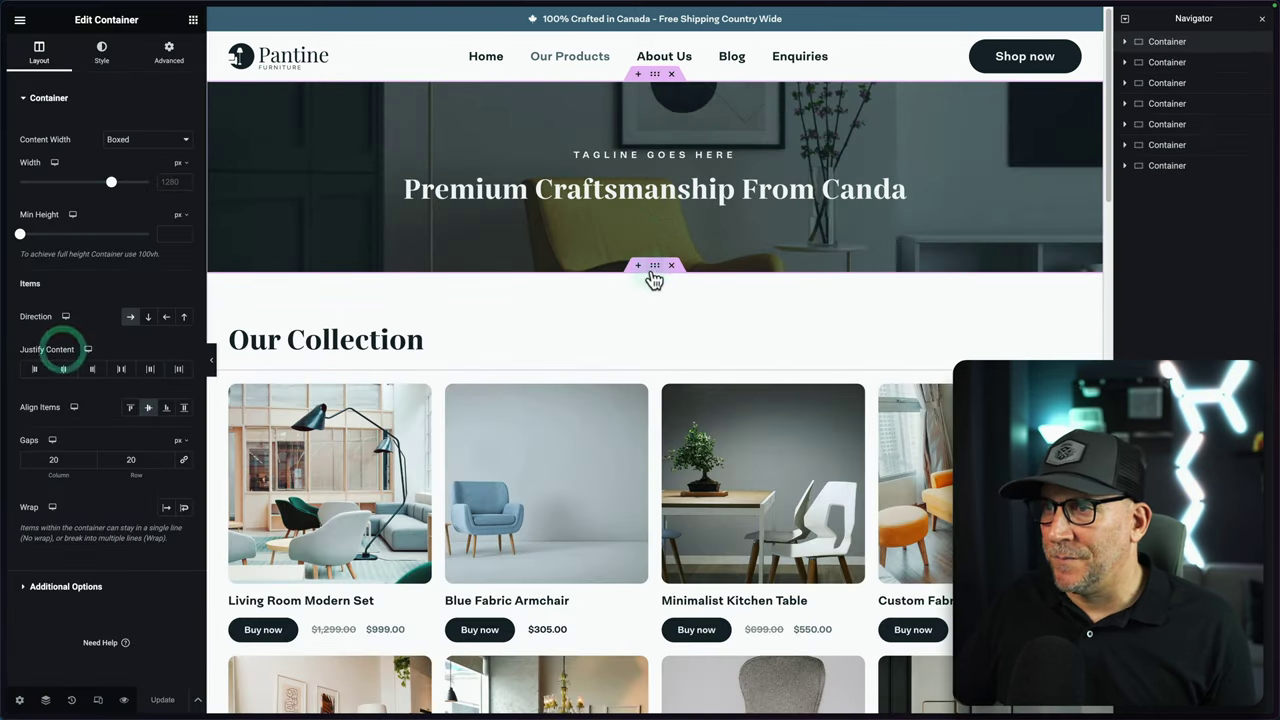
right_click(655, 268)
left_click(686, 352)
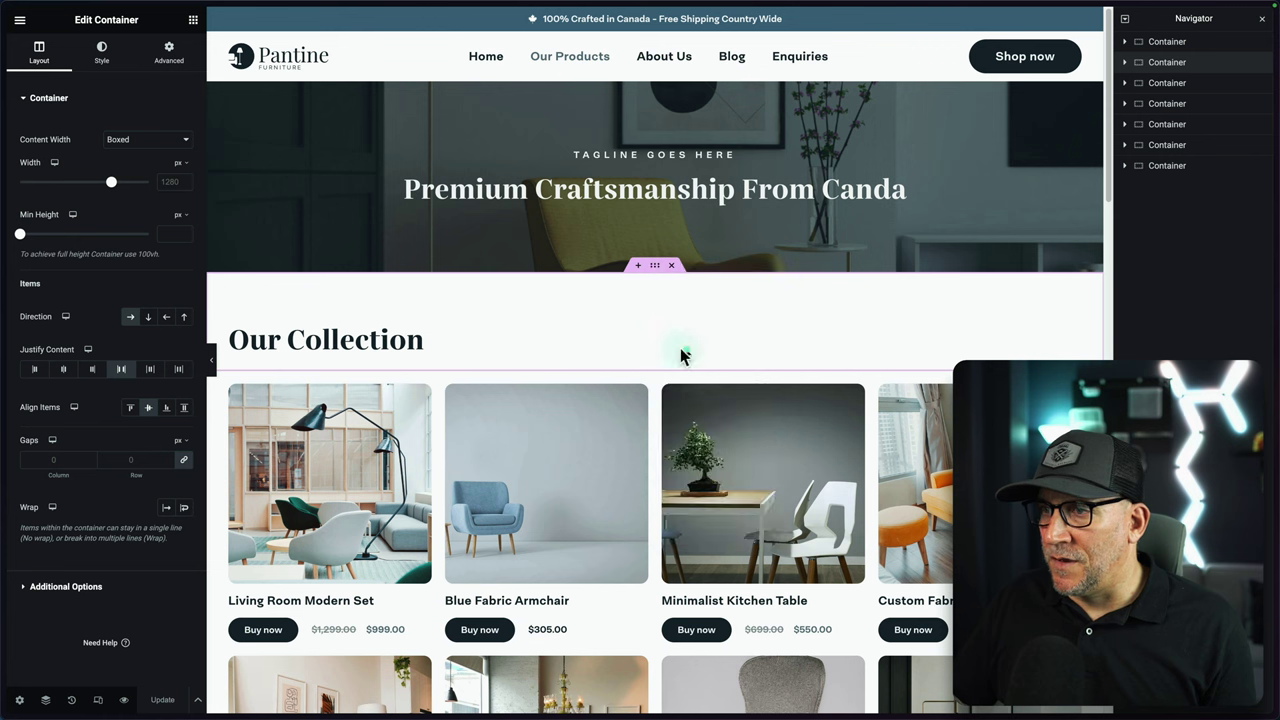
mouse_move(8, 340)
left_click(55, 331)
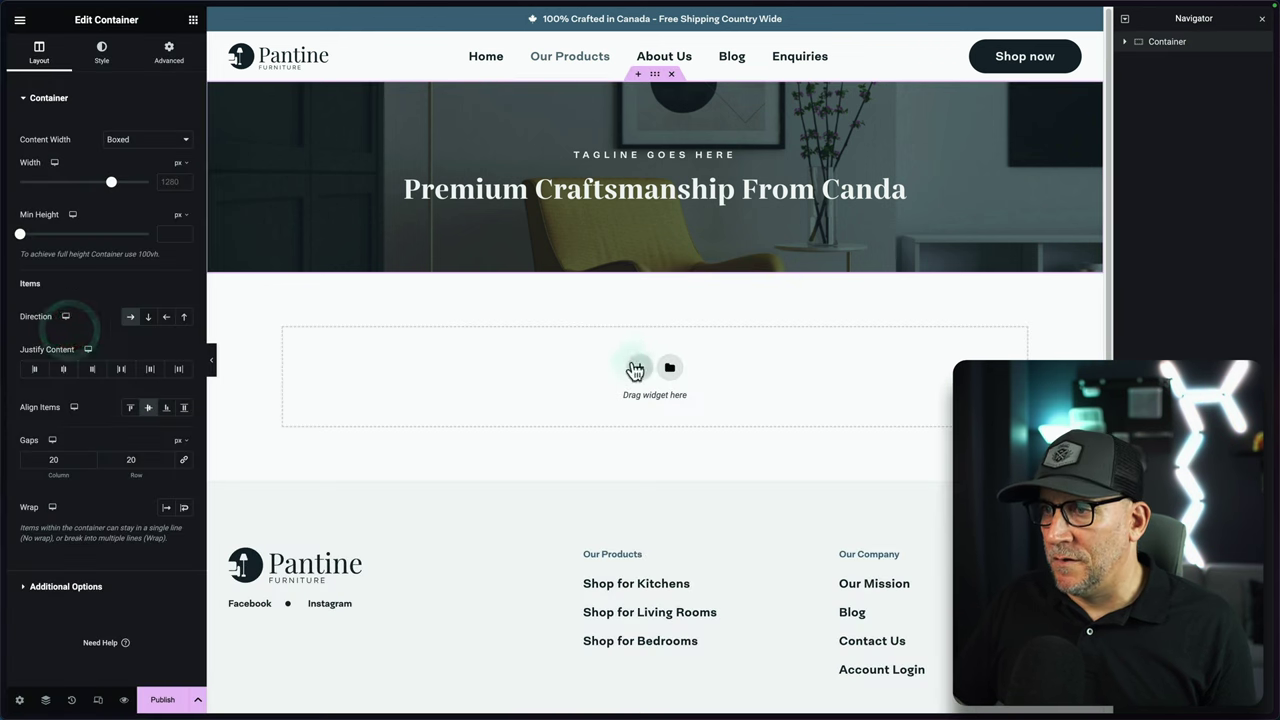
right_click(634, 366)
left_click(660, 373)
Step: Review the product section below the heading in the original Shop Page Template
mouse_move(5, 395)
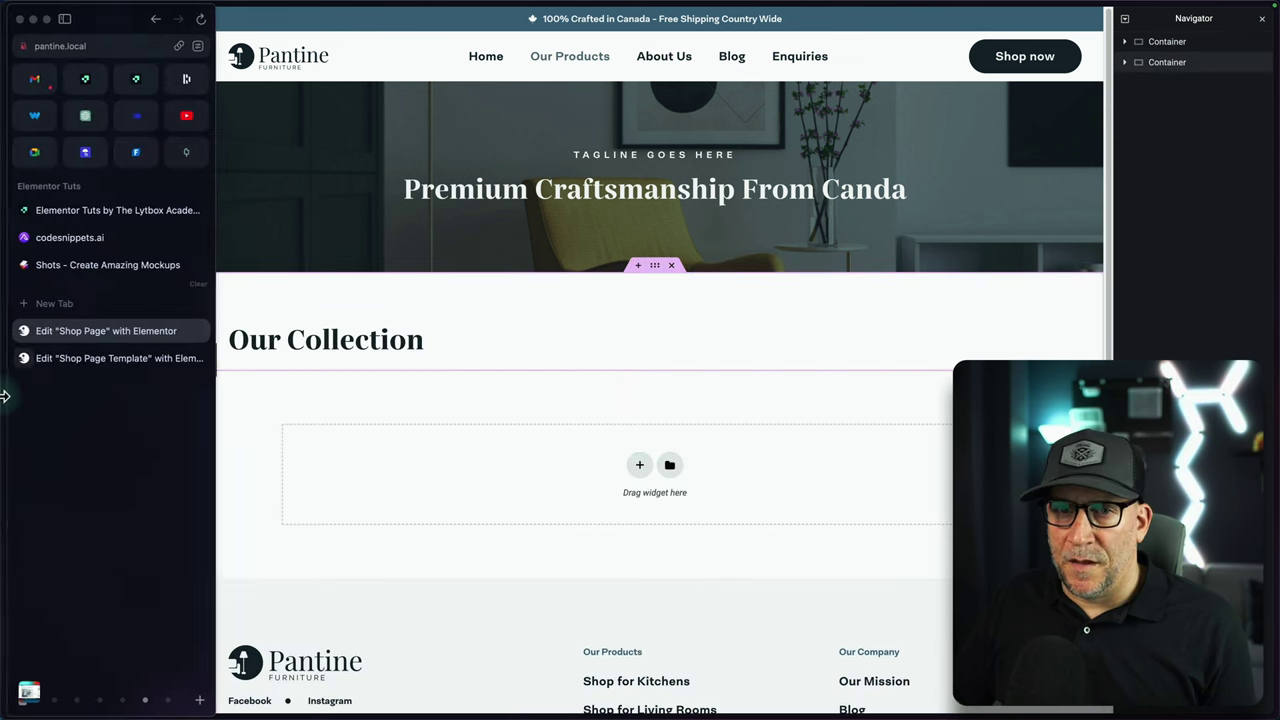
left_click(60, 360)
scroll(605, 443, "down", 3)
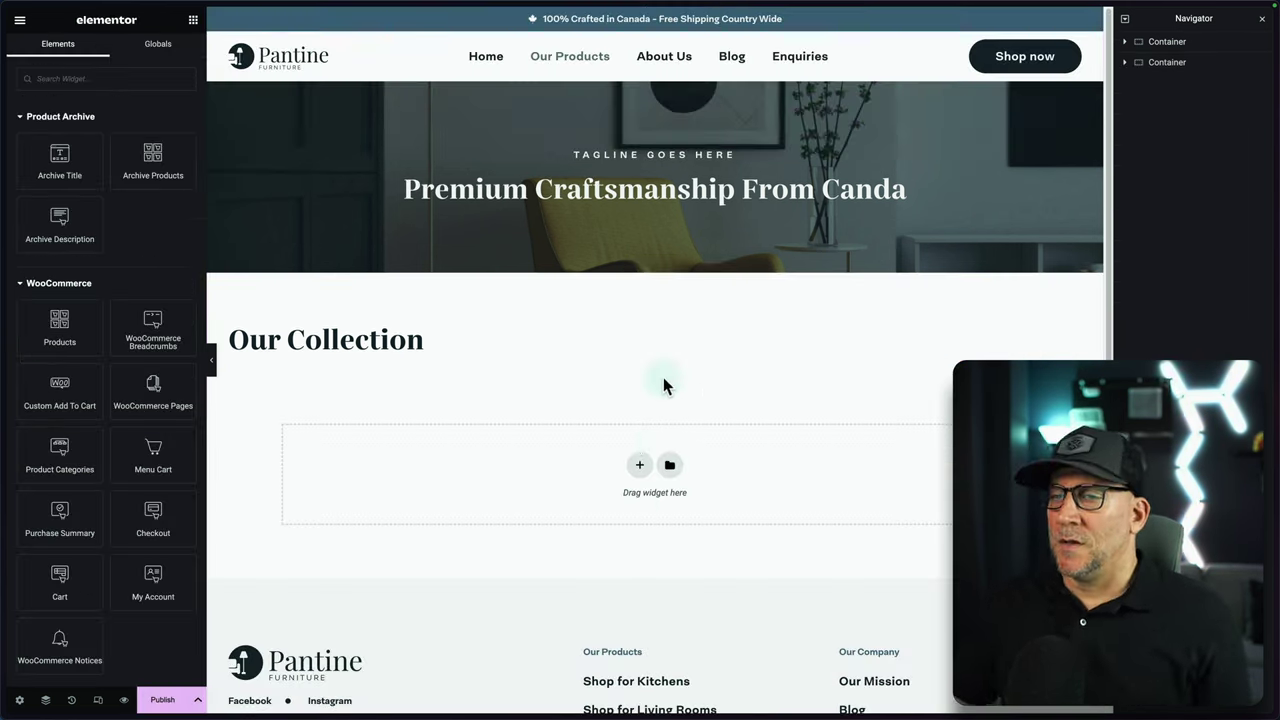
Step: Add a single-column container below the "Our Collection" heading and set its padding to 2 rem on all sides
left_click(639, 464)
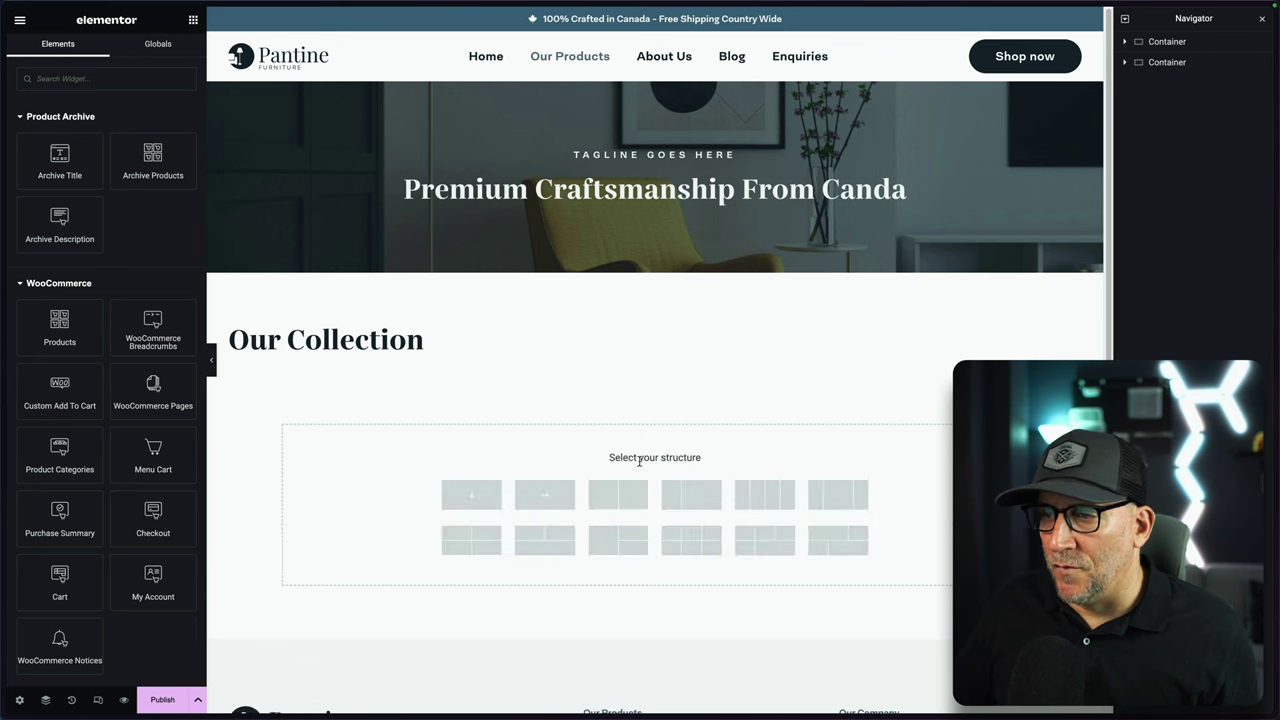
left_click(490, 494)
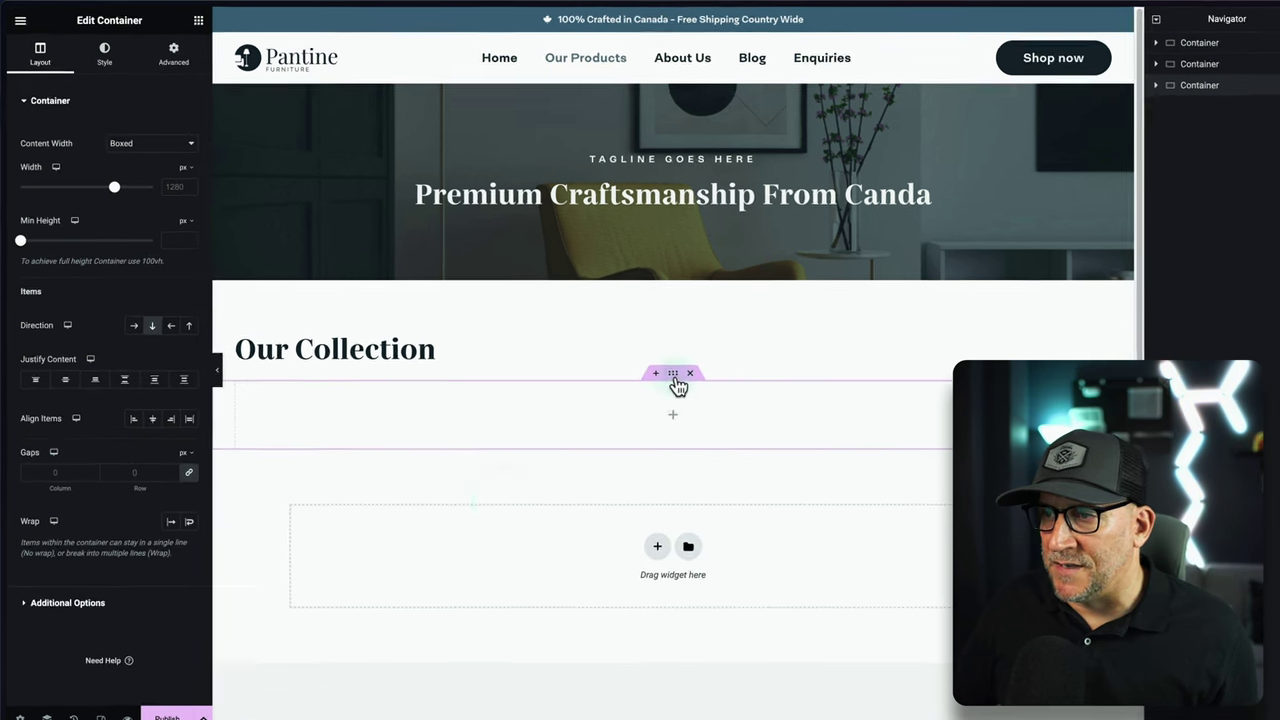
left_click(185, 57)
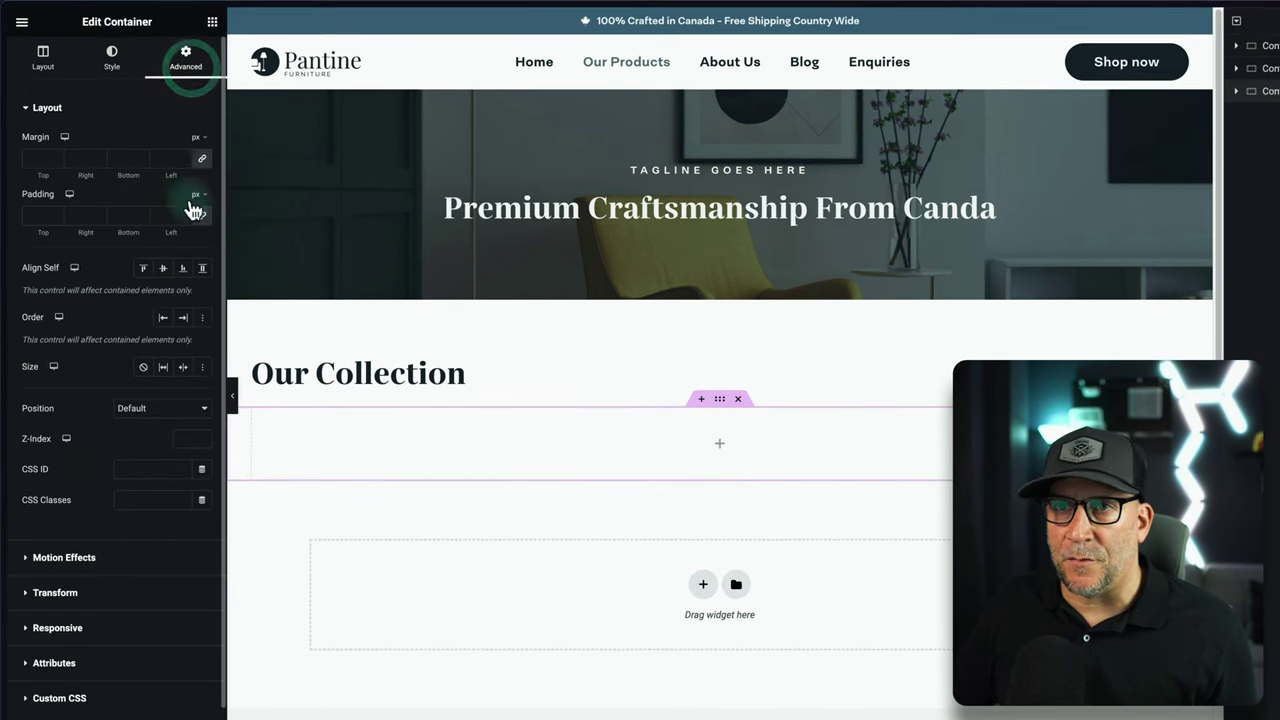
left_click(195, 259)
type("2")
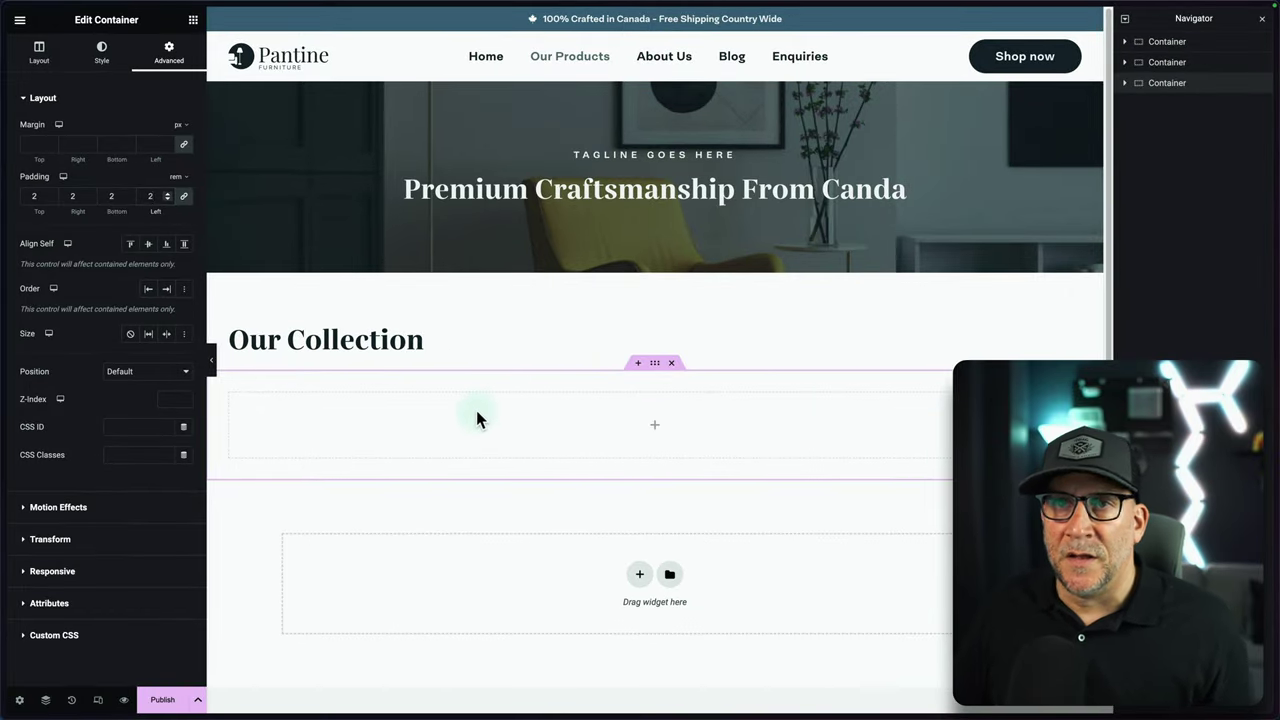
Step: Find the Loop Grid widget with the search term "loop" and place it in the new empty container
scroll(648, 320, "down", 1)
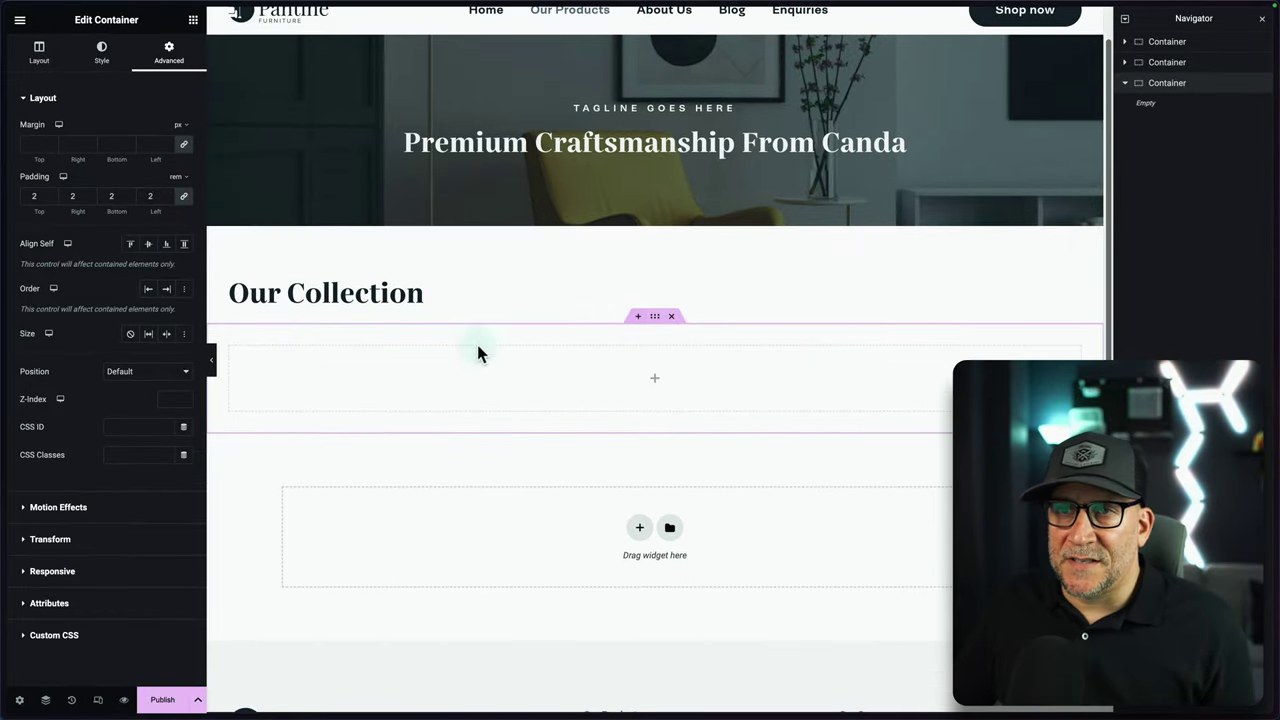
left_click(193, 19)
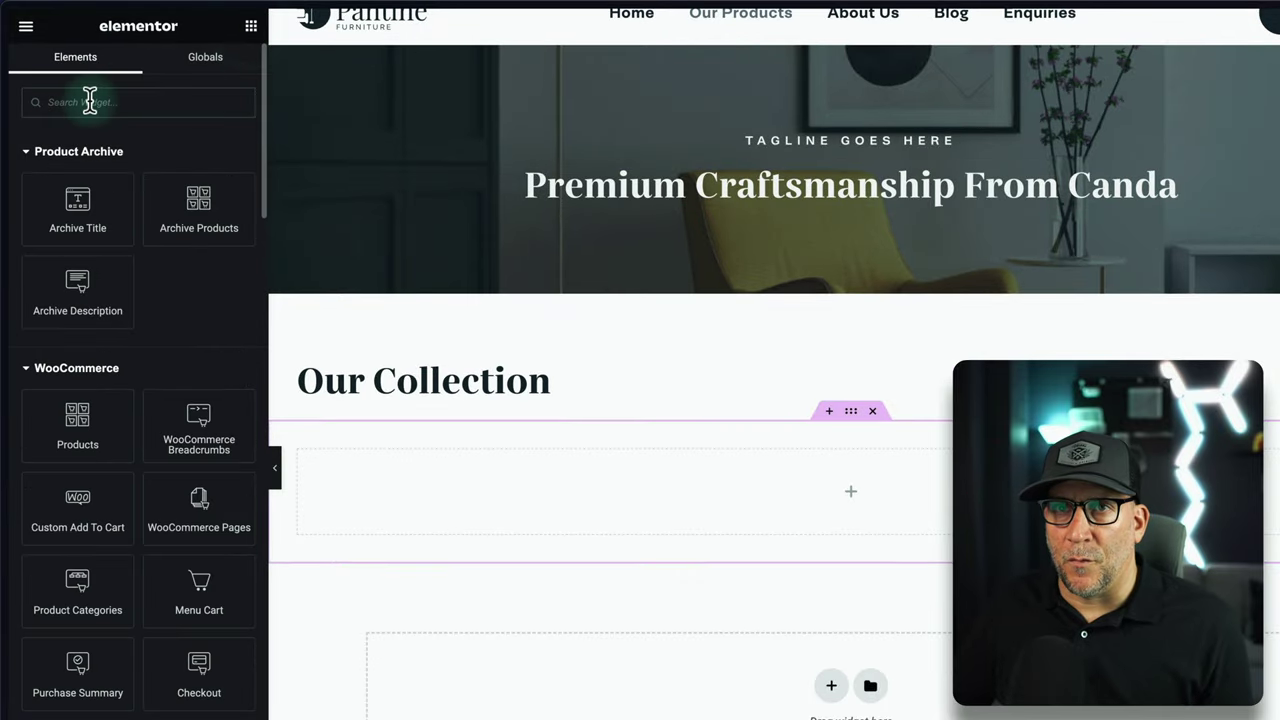
left_click(87, 95)
type("loop")
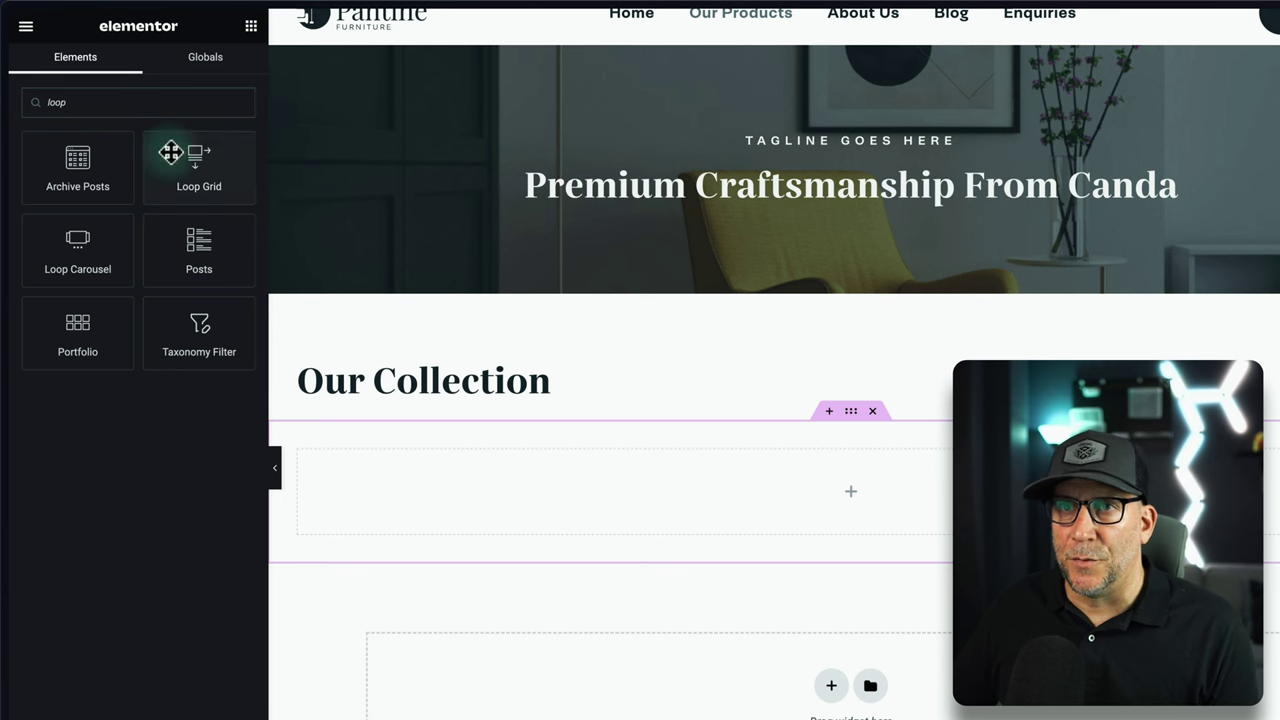
left_click_drag(171, 151, 431, 487)
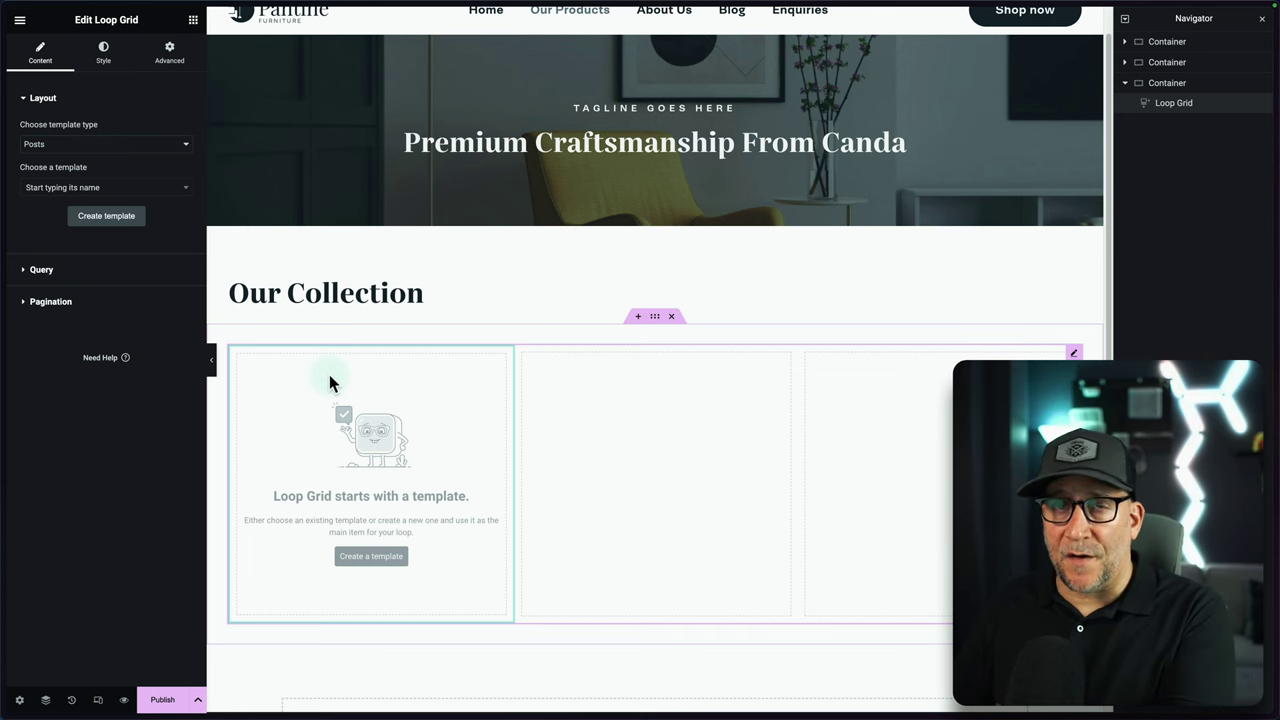
Step: Create a new loop item template from the Loop Grid's placeholder and open it for editing
scroll(423, 410, "down", 3)
scroll(424, 412, "down", 1)
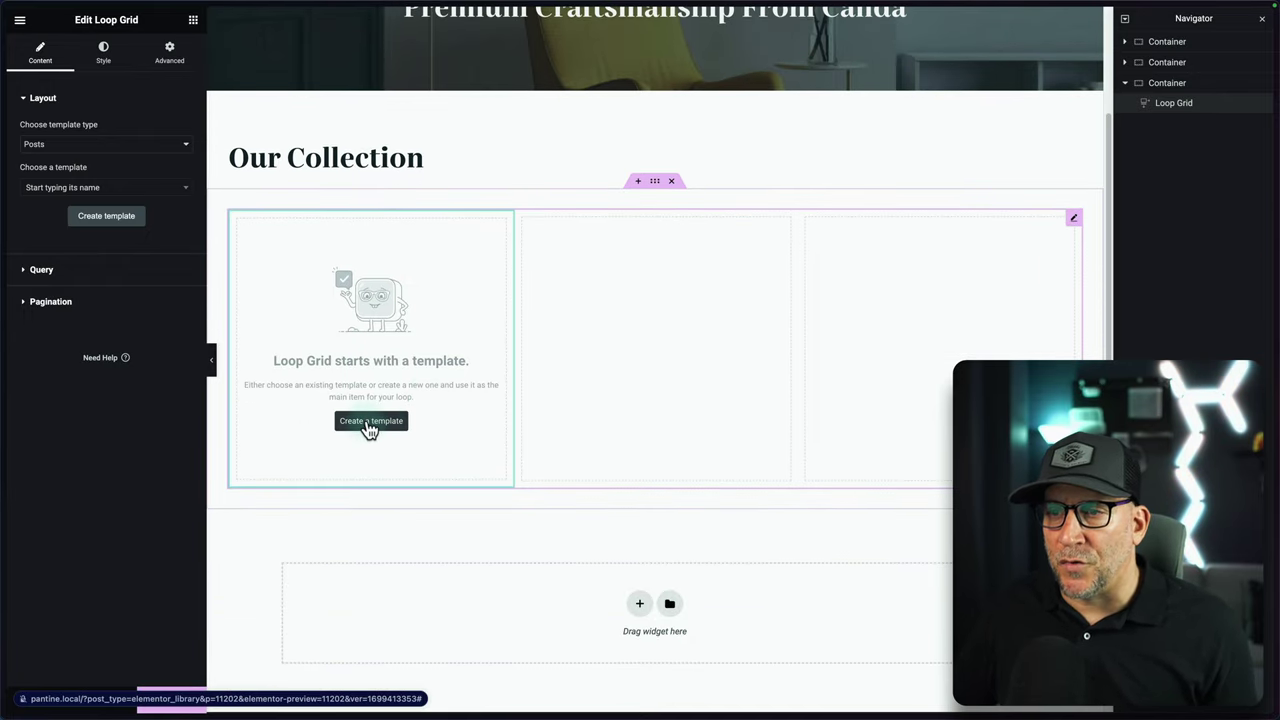
left_click(368, 423)
left_click(735, 394)
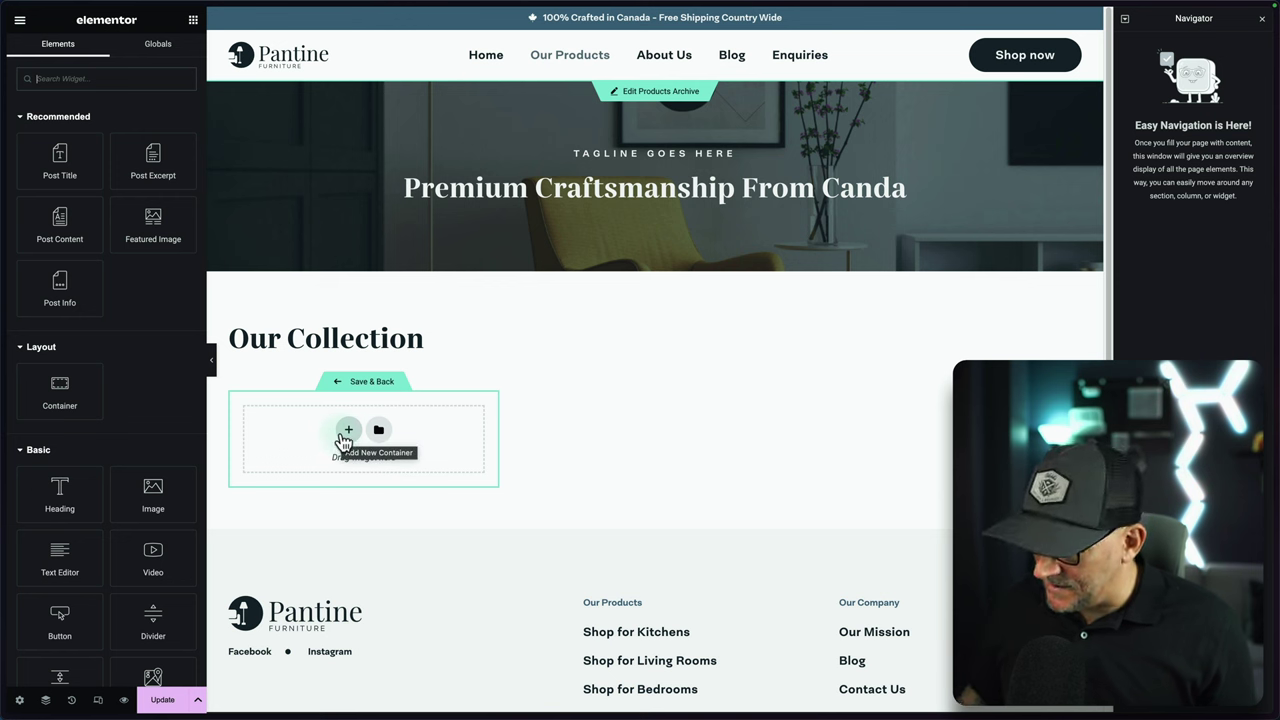
Step: Check the product card layout in the original Shop Page Template and add an Image widget to the empty loop item in Shop Page
mouse_move(37, 400)
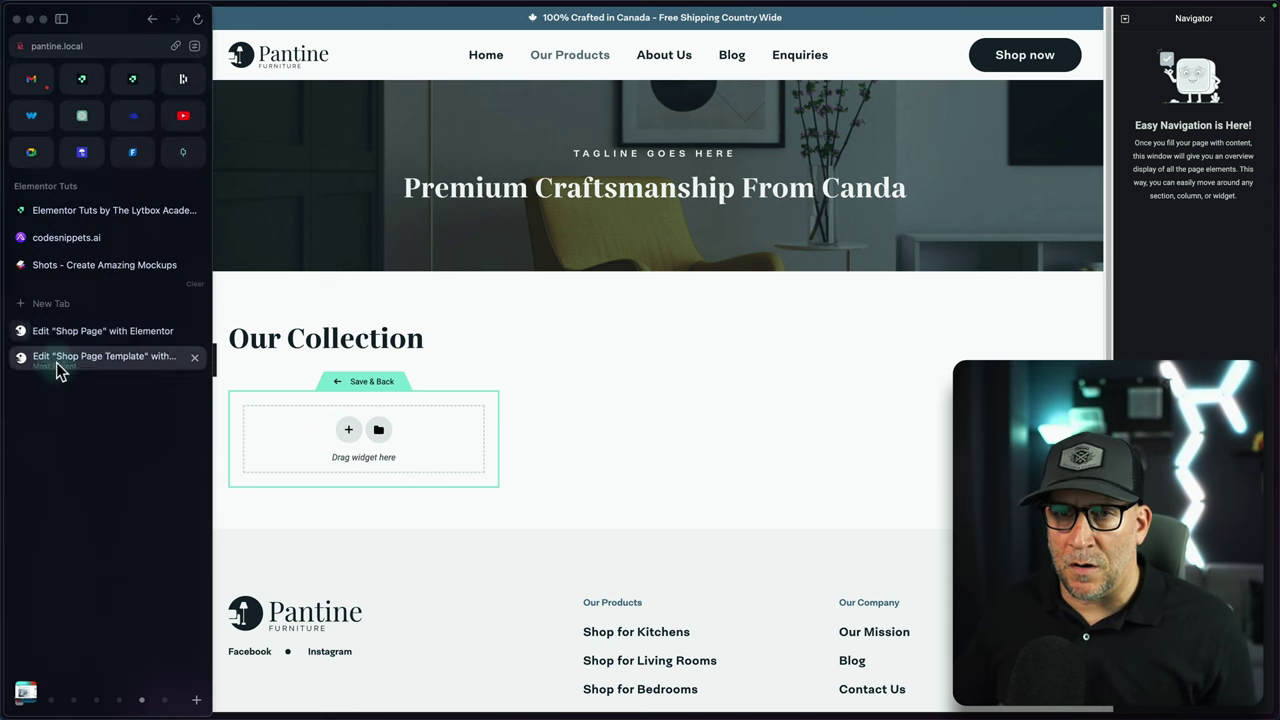
left_click(57, 362)
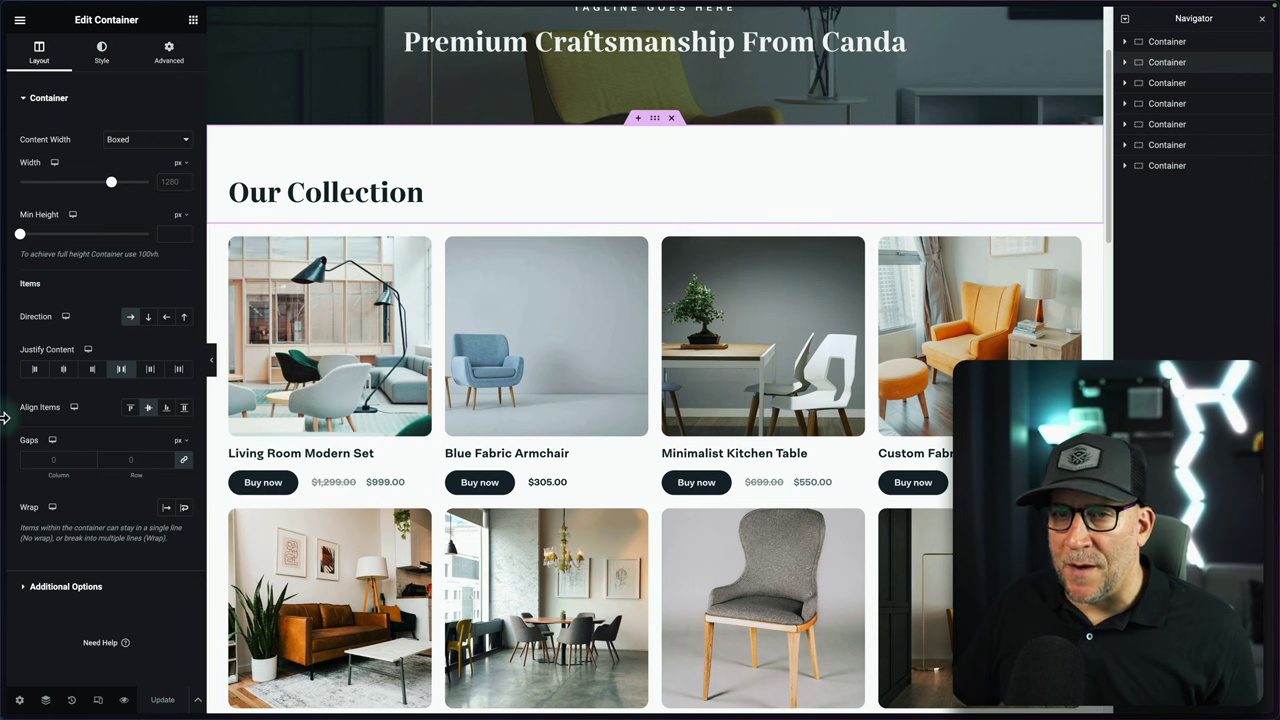
mouse_move(14, 408)
left_click(48, 335)
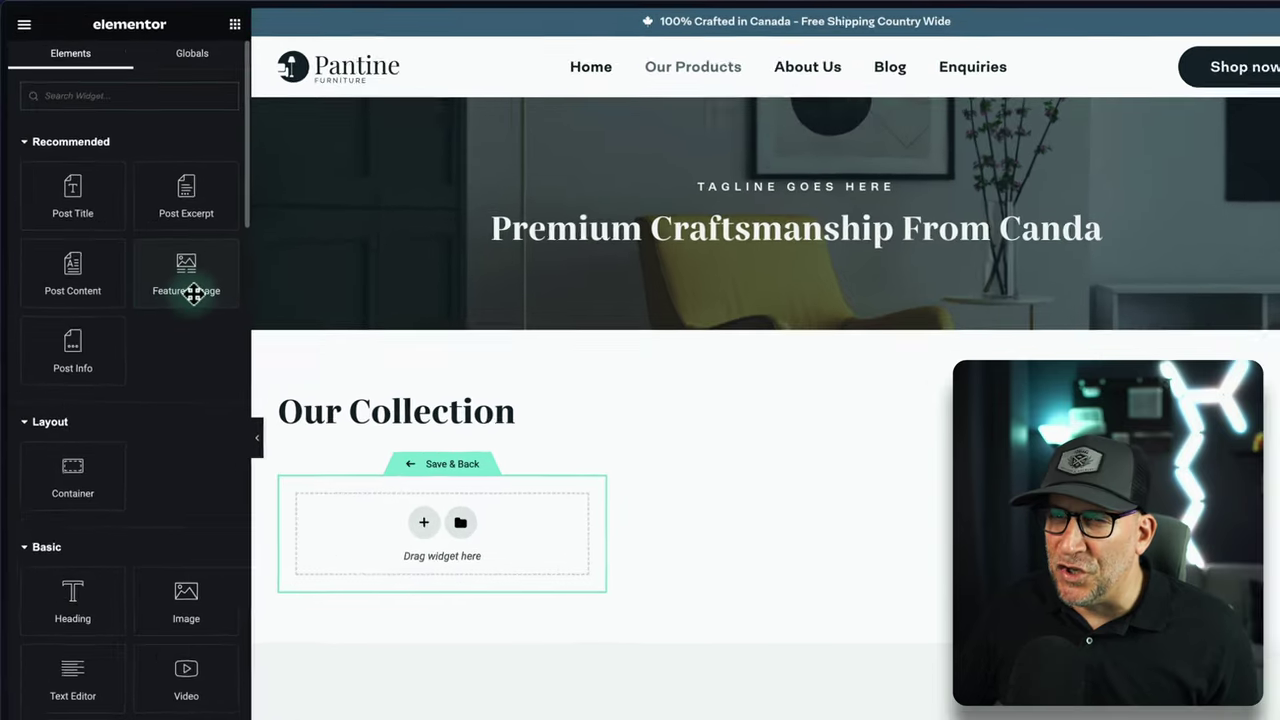
scroll(194, 406, "down", 2)
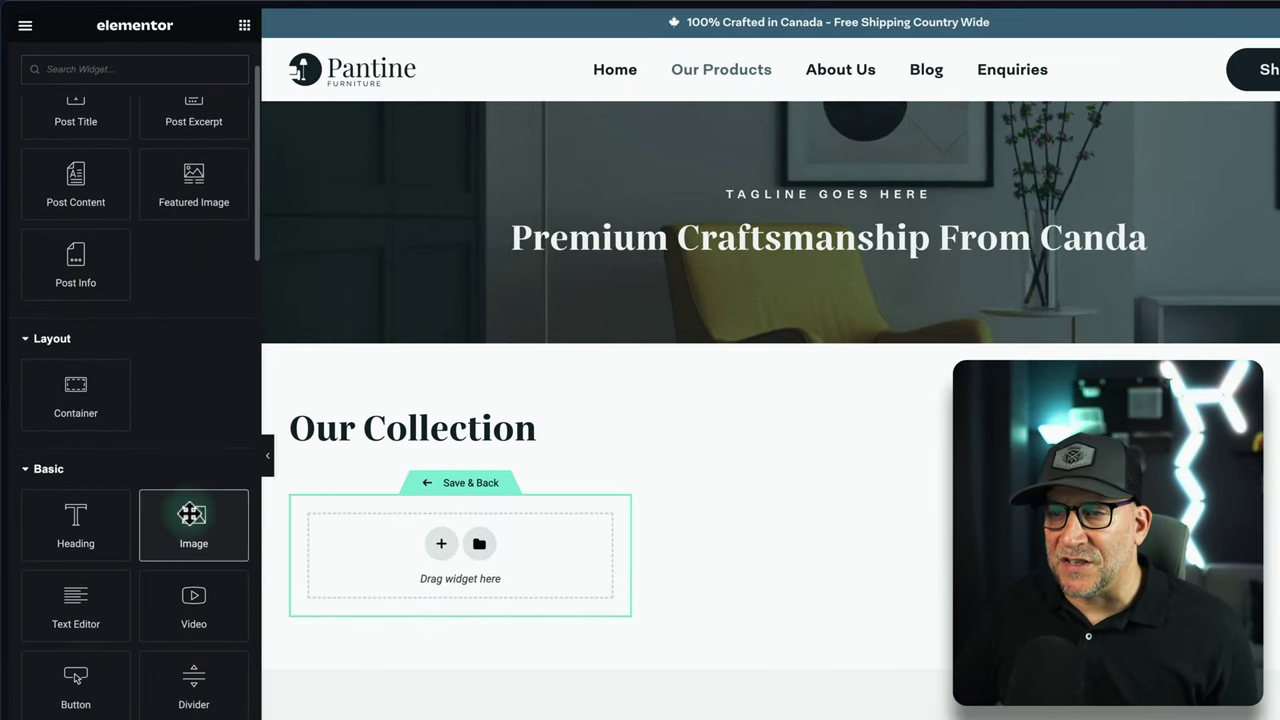
left_click_drag(191, 514, 398, 537)
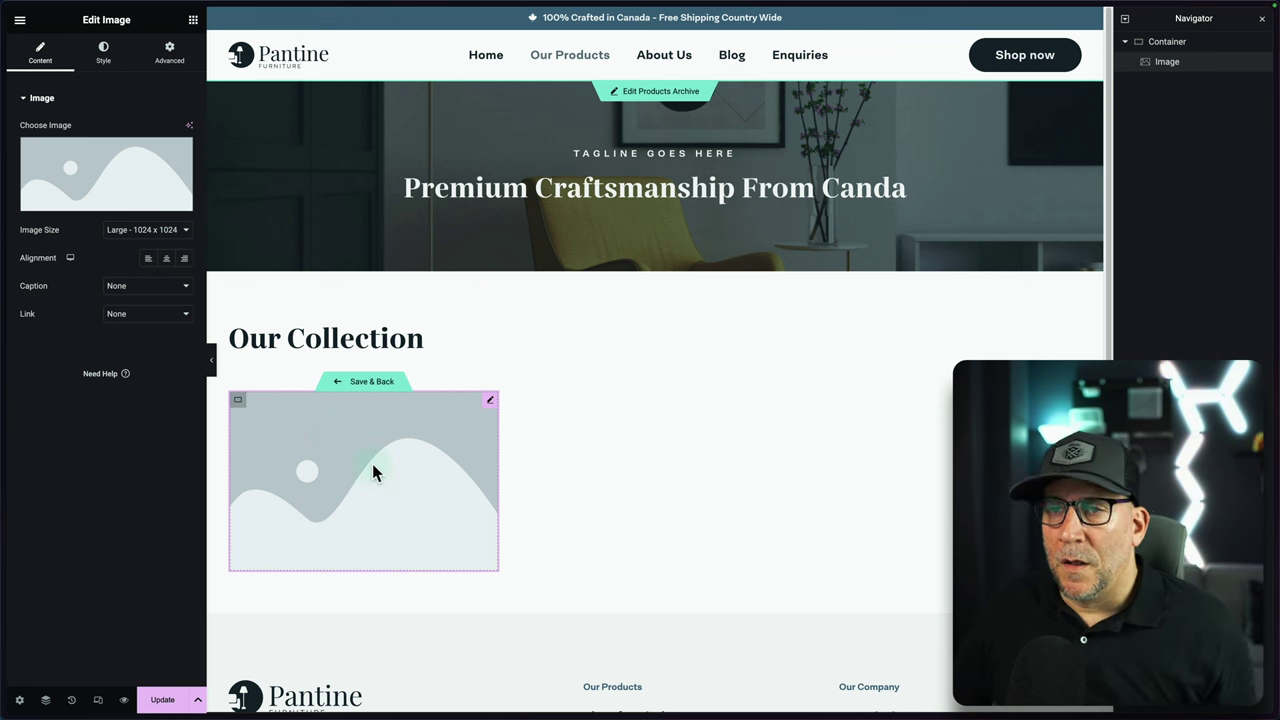
Step: Add a Heading widget directly below the image in the loop item
left_click(193, 22)
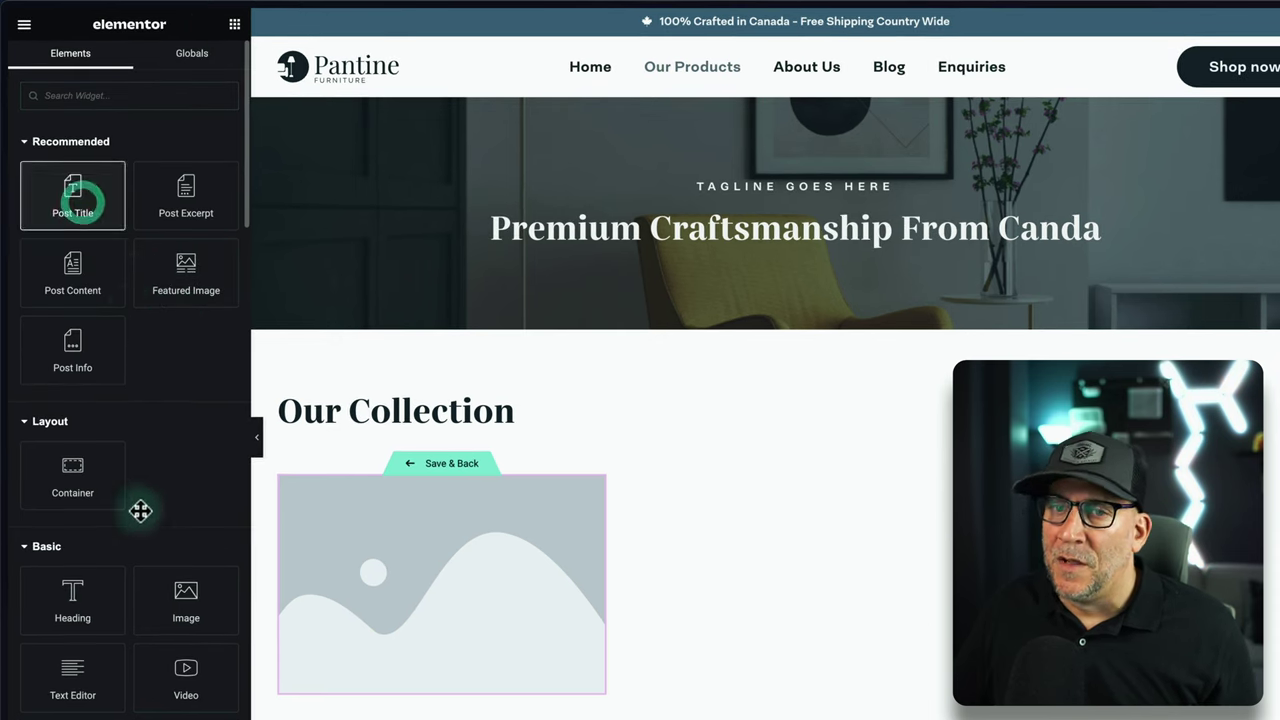
scroll(137, 505, "down", 2)
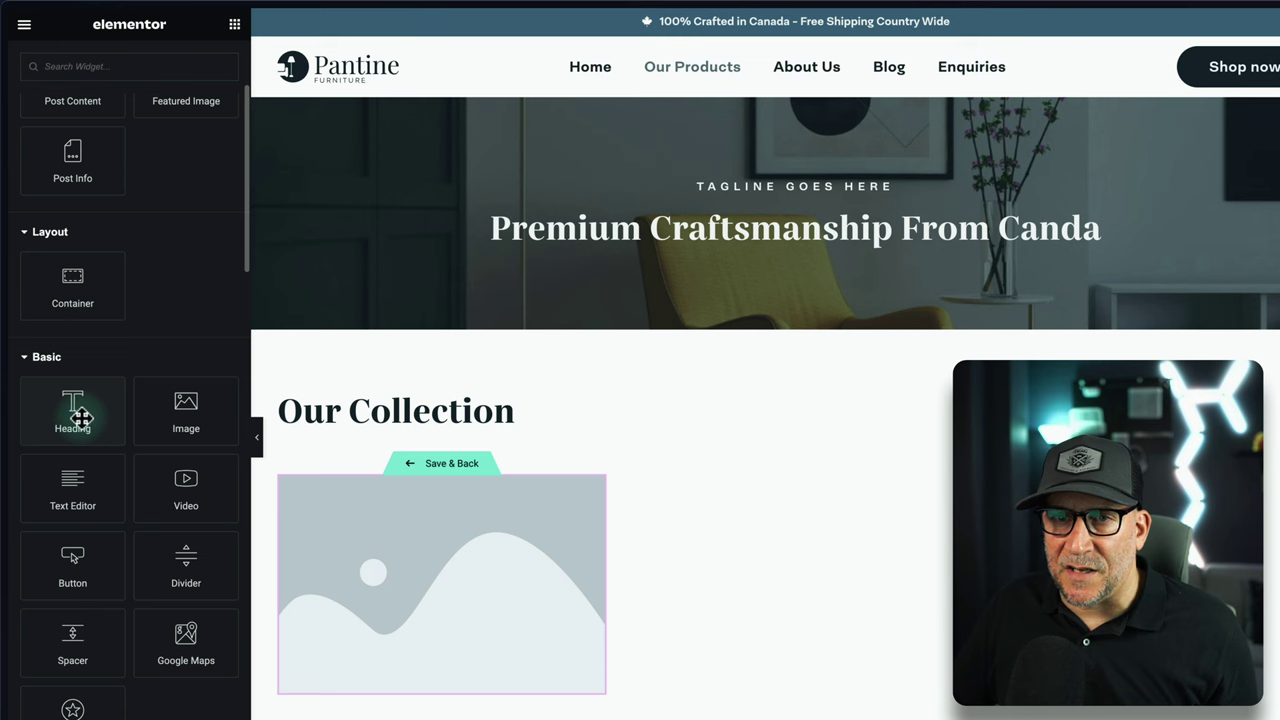
scroll(97, 434, "down", 1)
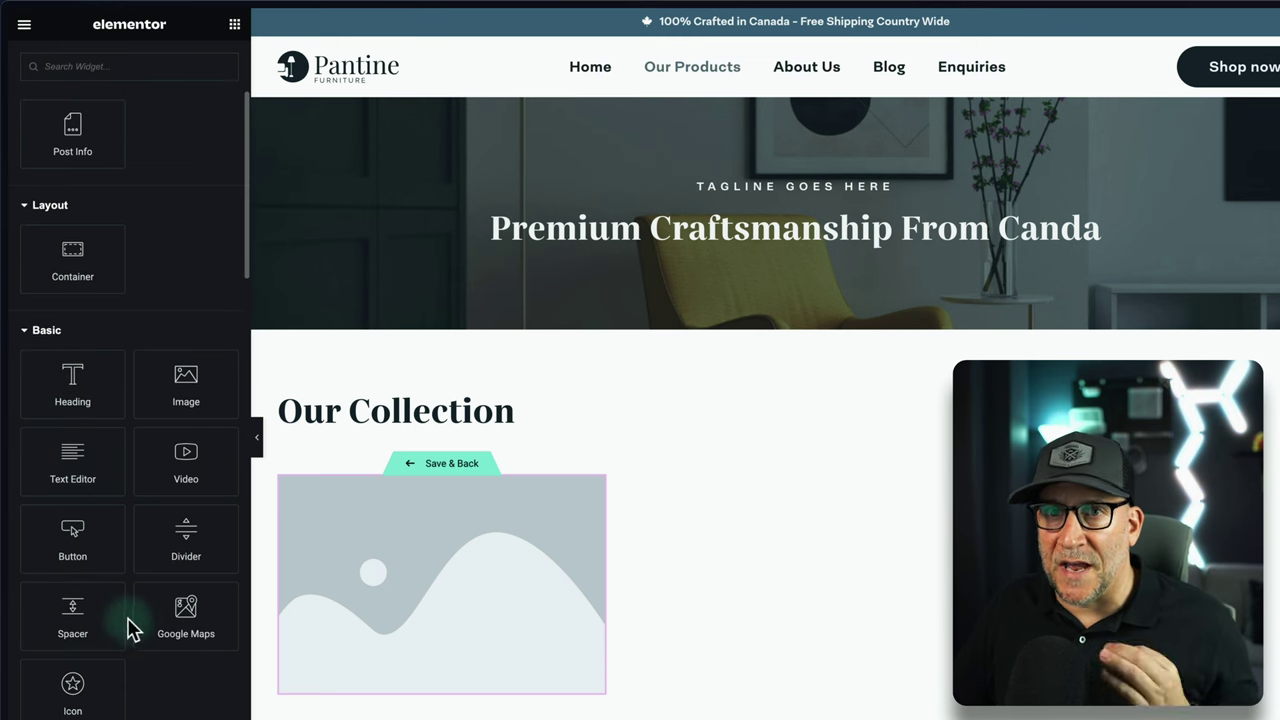
left_click_drag(88, 398, 352, 664)
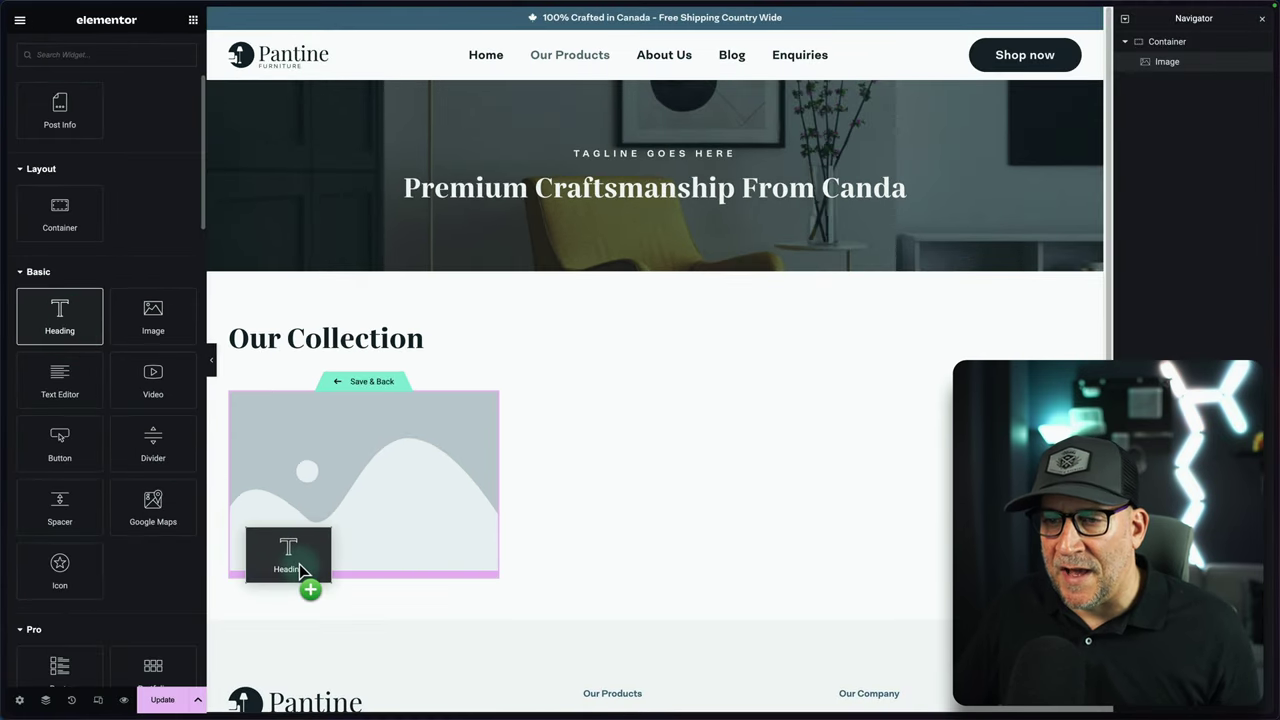
left_click_drag(299, 564, 300, 566)
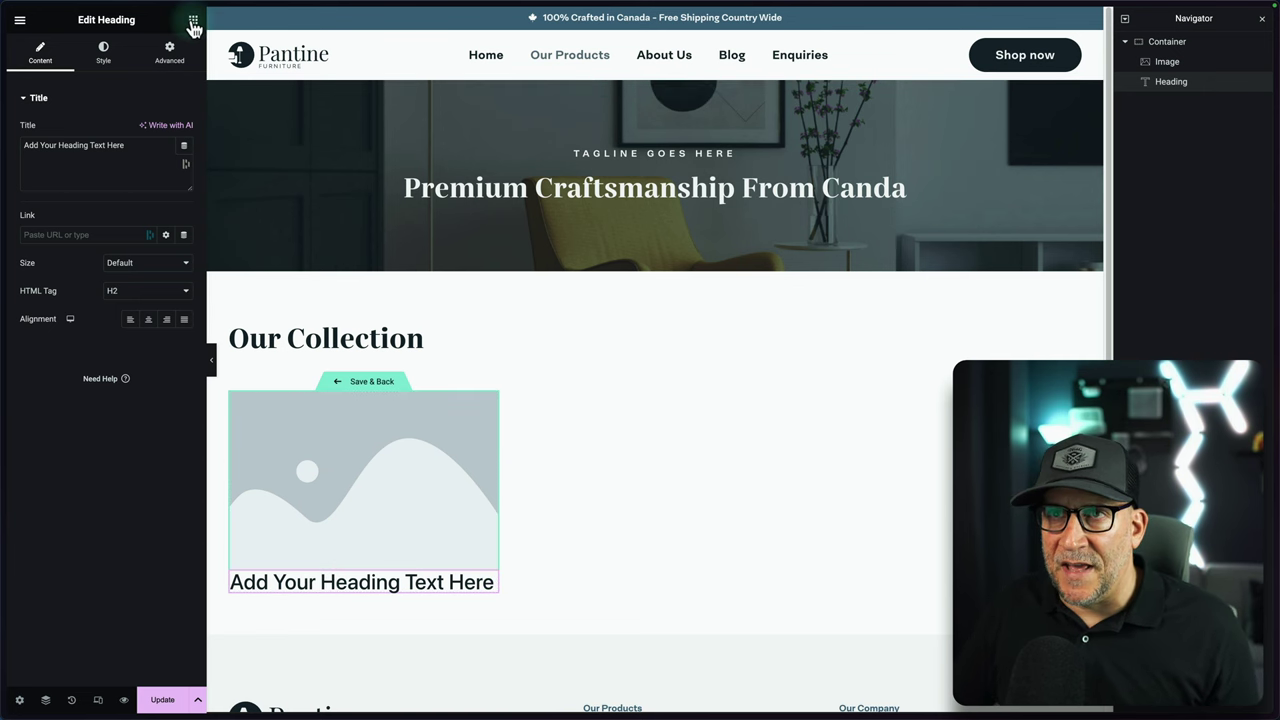
Step: Compare with the product cards in the original Shop Page Template and add a nested container below the heading in Shop Page's loop item
mouse_move(5, 122)
left_click(81, 350)
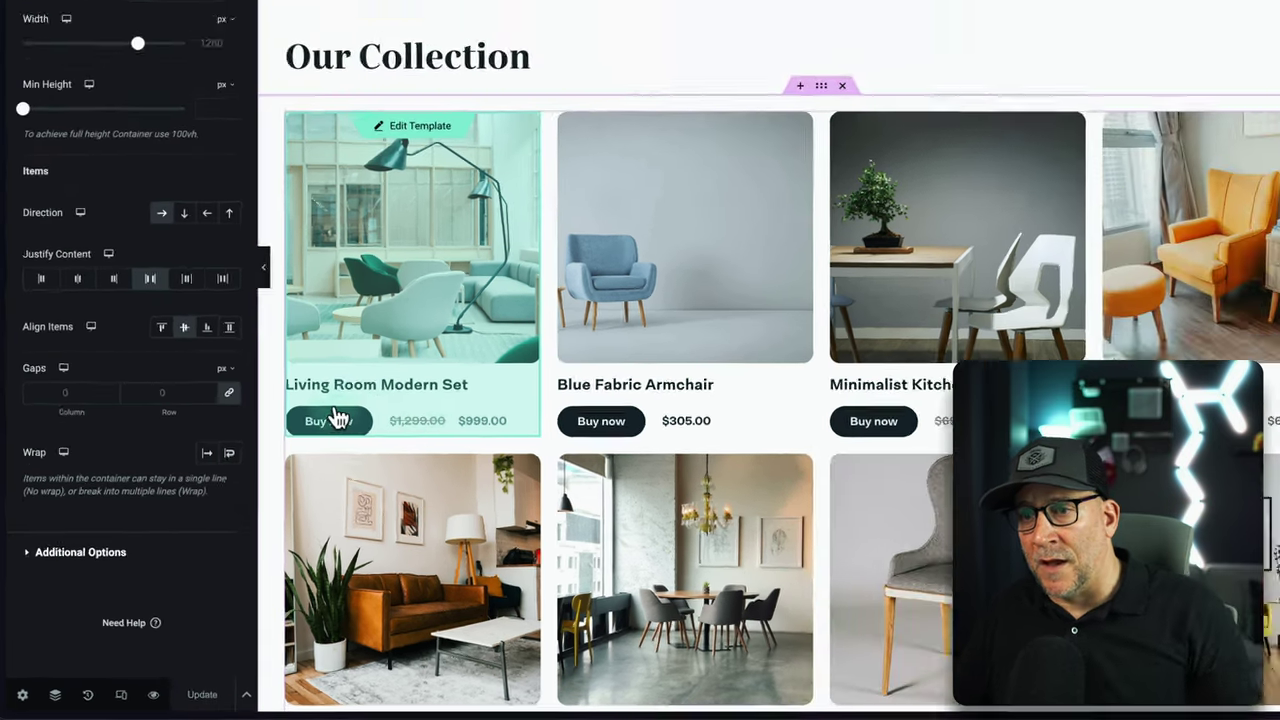
mouse_move(6, 152)
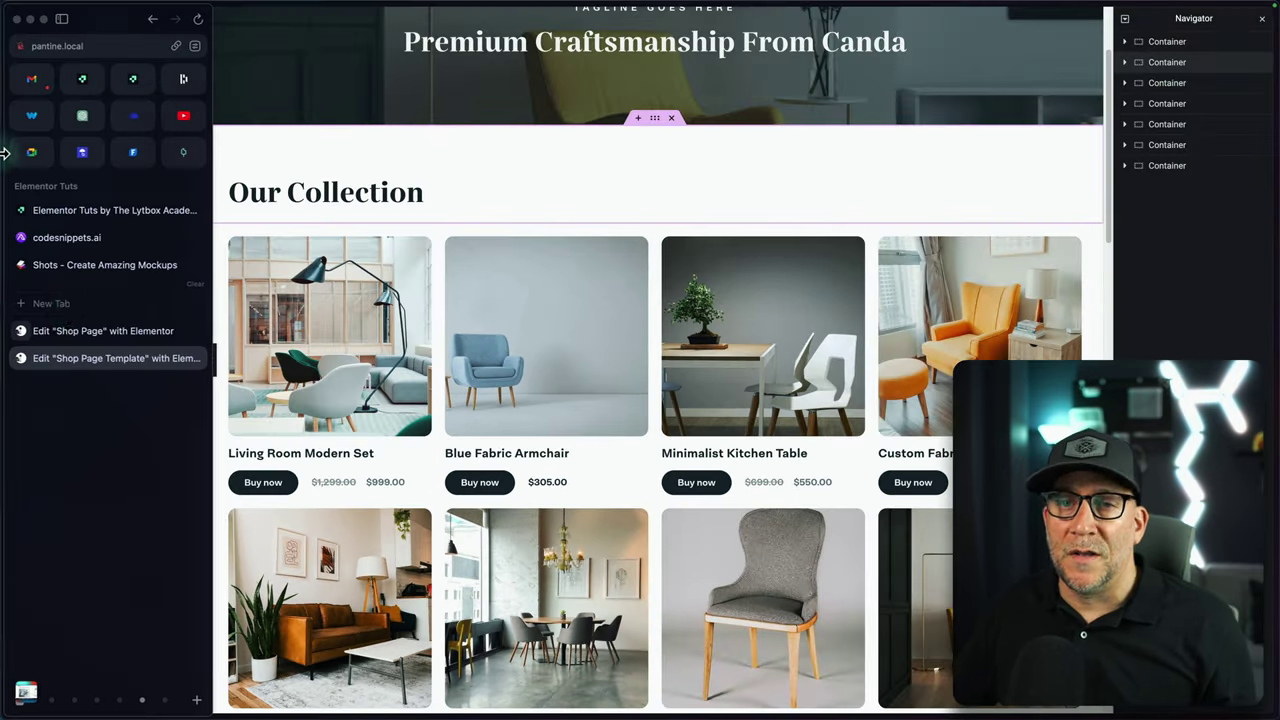
left_click(68, 336)
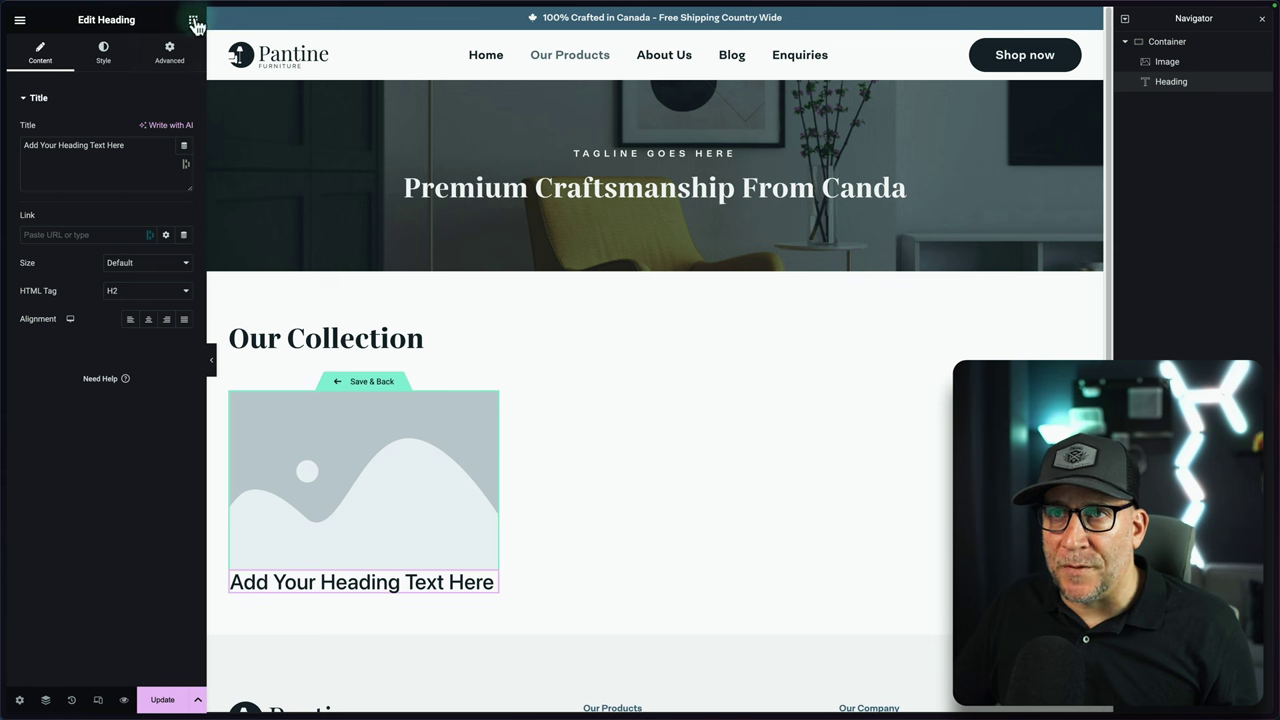
left_click(193, 21)
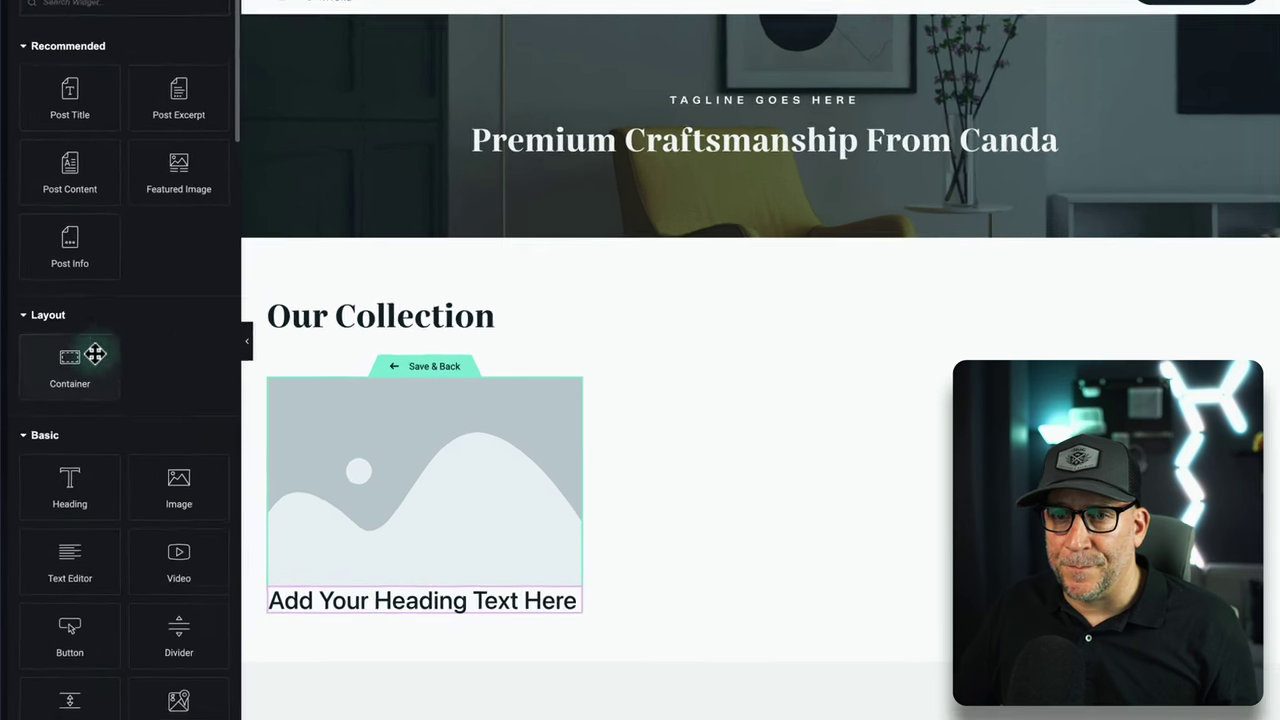
left_click_drag(95, 354, 411, 610)
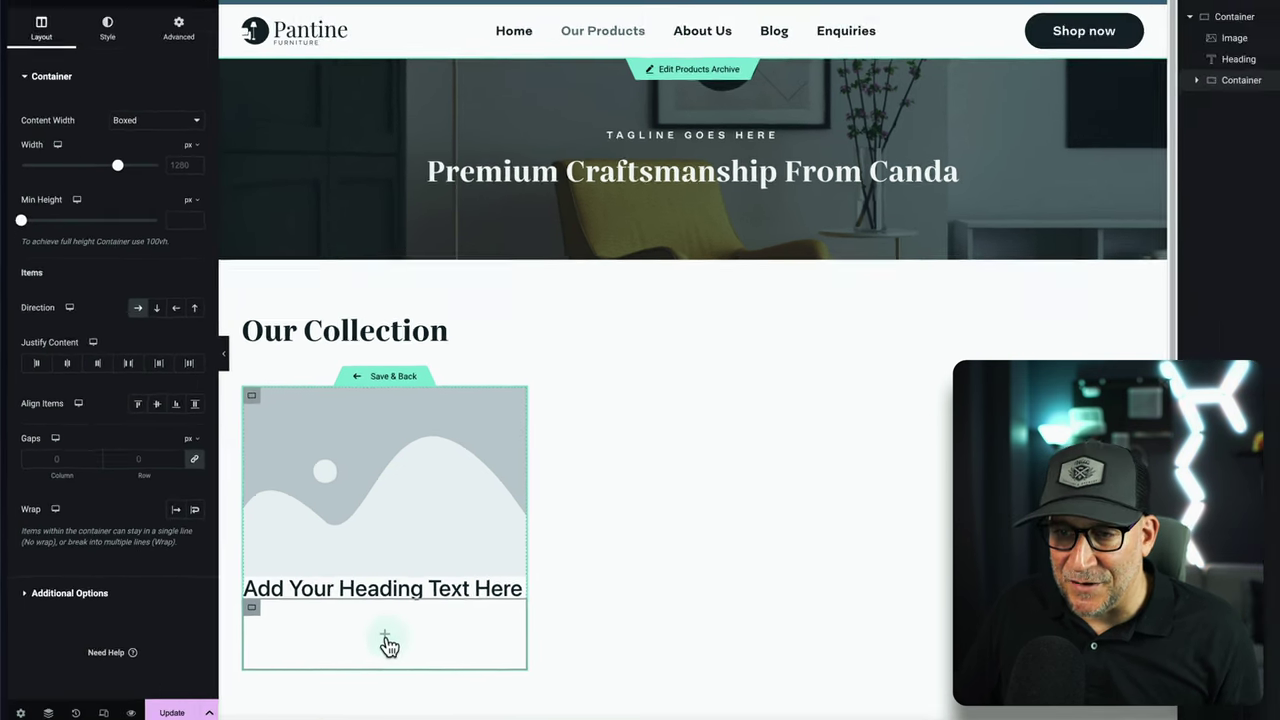
Step: Place a Button widget inside the nested container below the heading
left_click(438, 656)
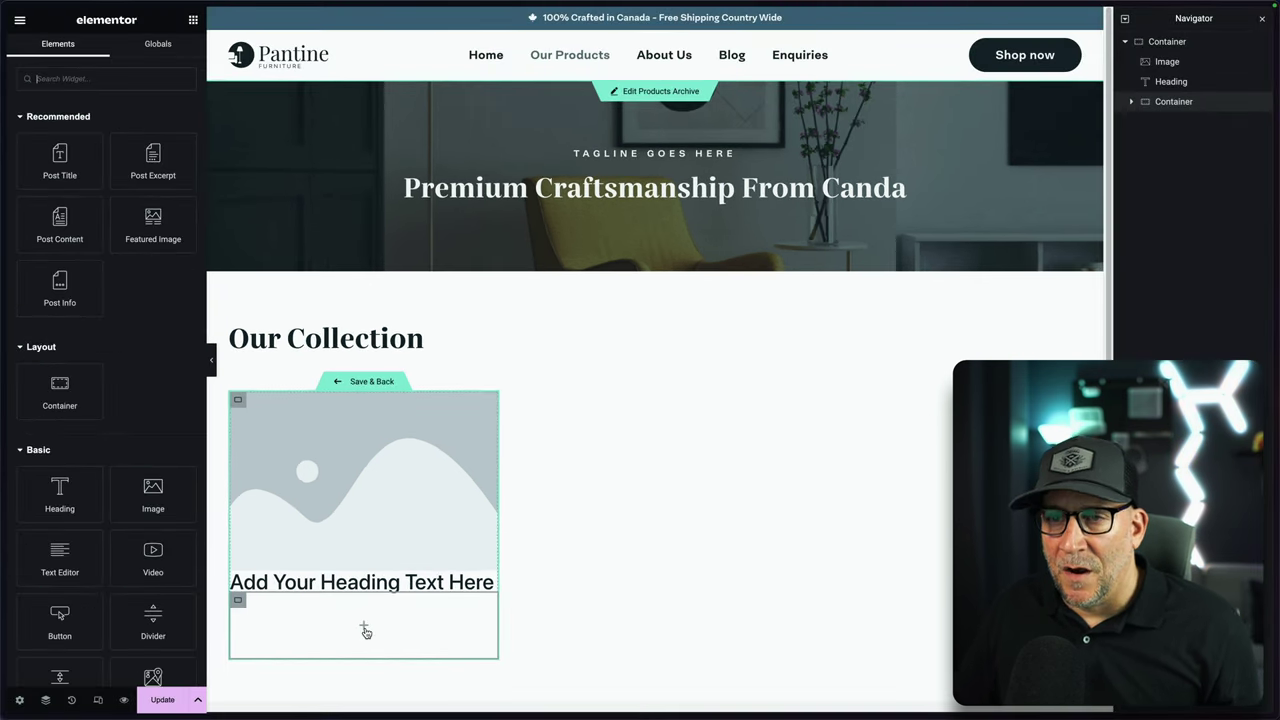
scroll(287, 560, "down", 1)
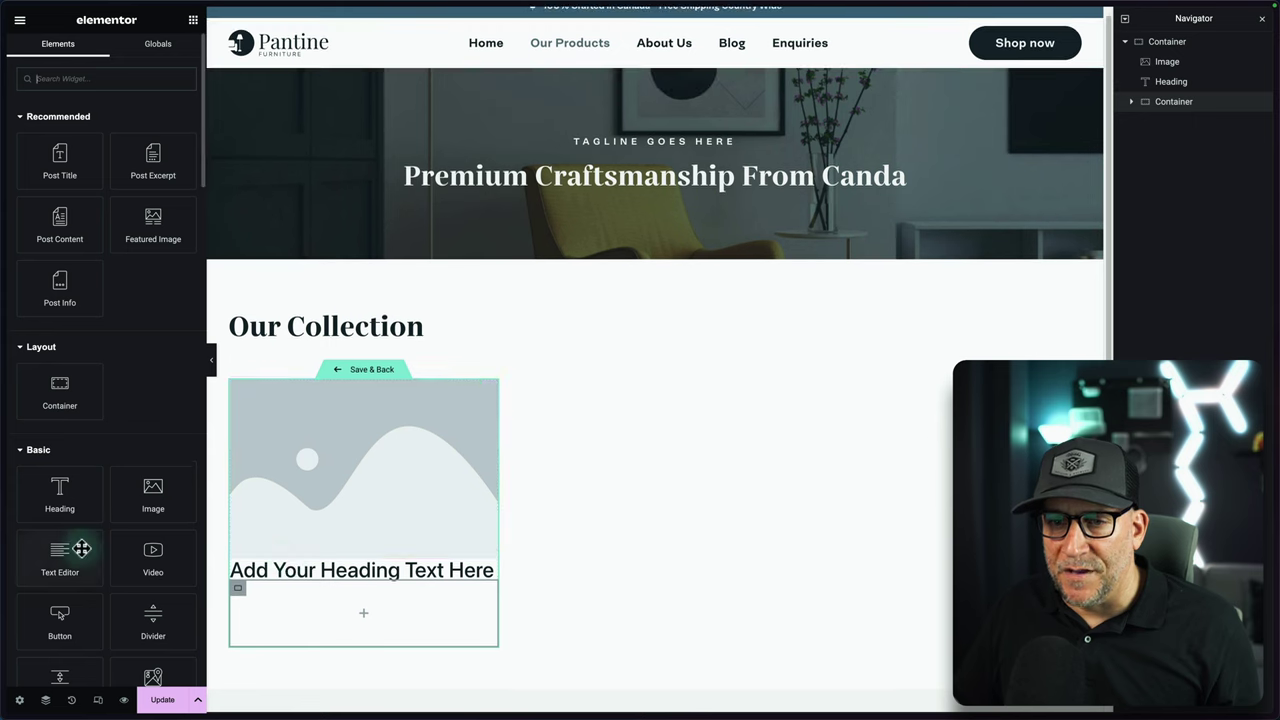
scroll(81, 549, "down", 2)
left_click_drag(59, 530, 308, 620)
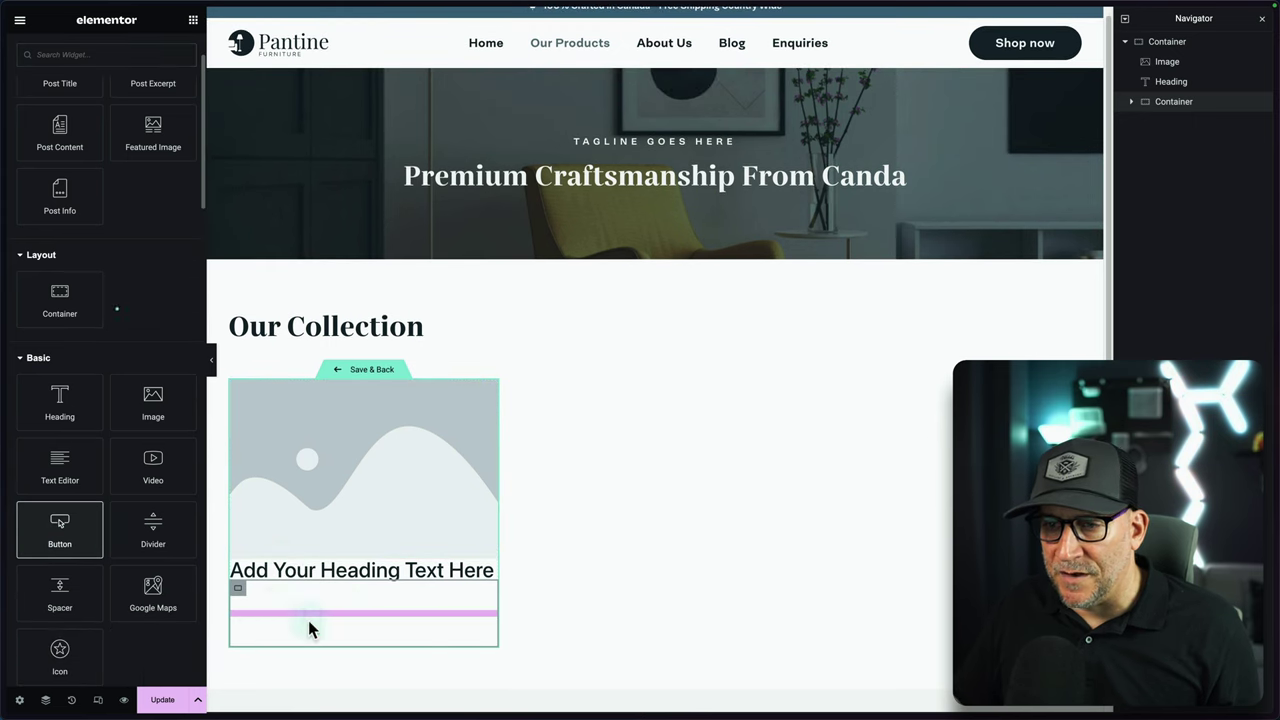
Step: Add a second Heading widget to the nested container and arrange it with the button first
left_click(192, 20)
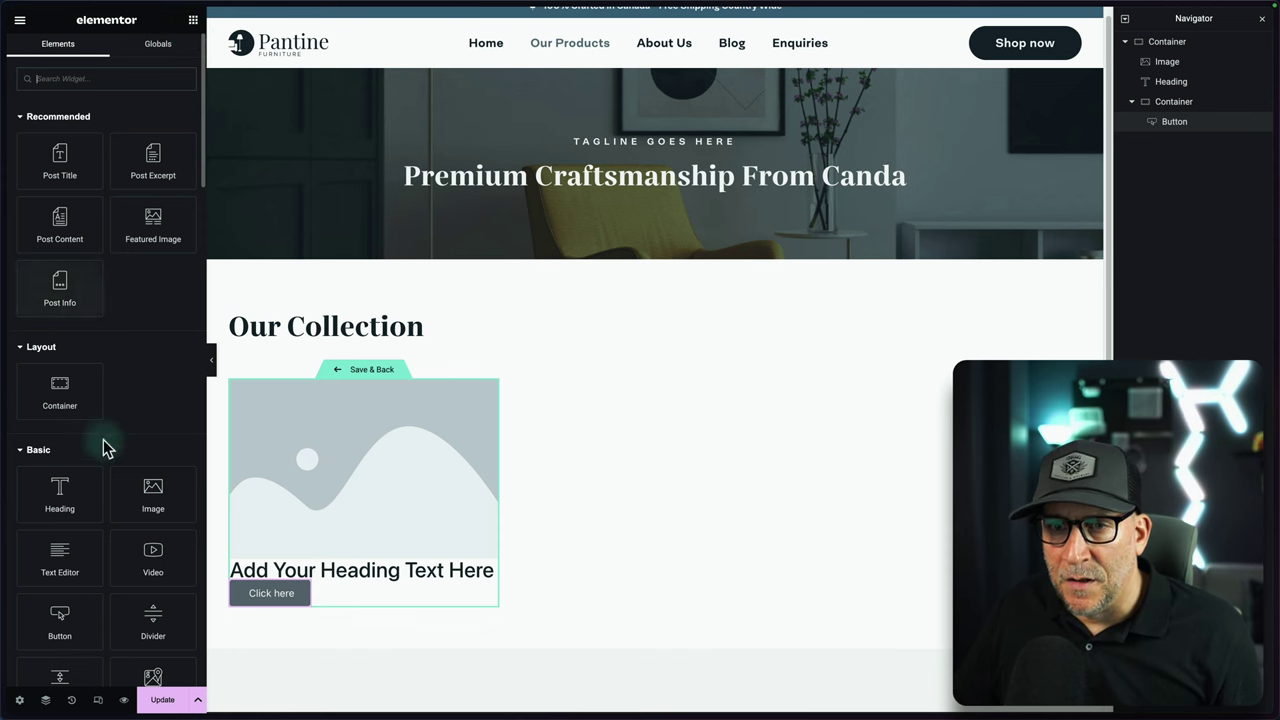
left_click_drag(60, 492, 304, 592)
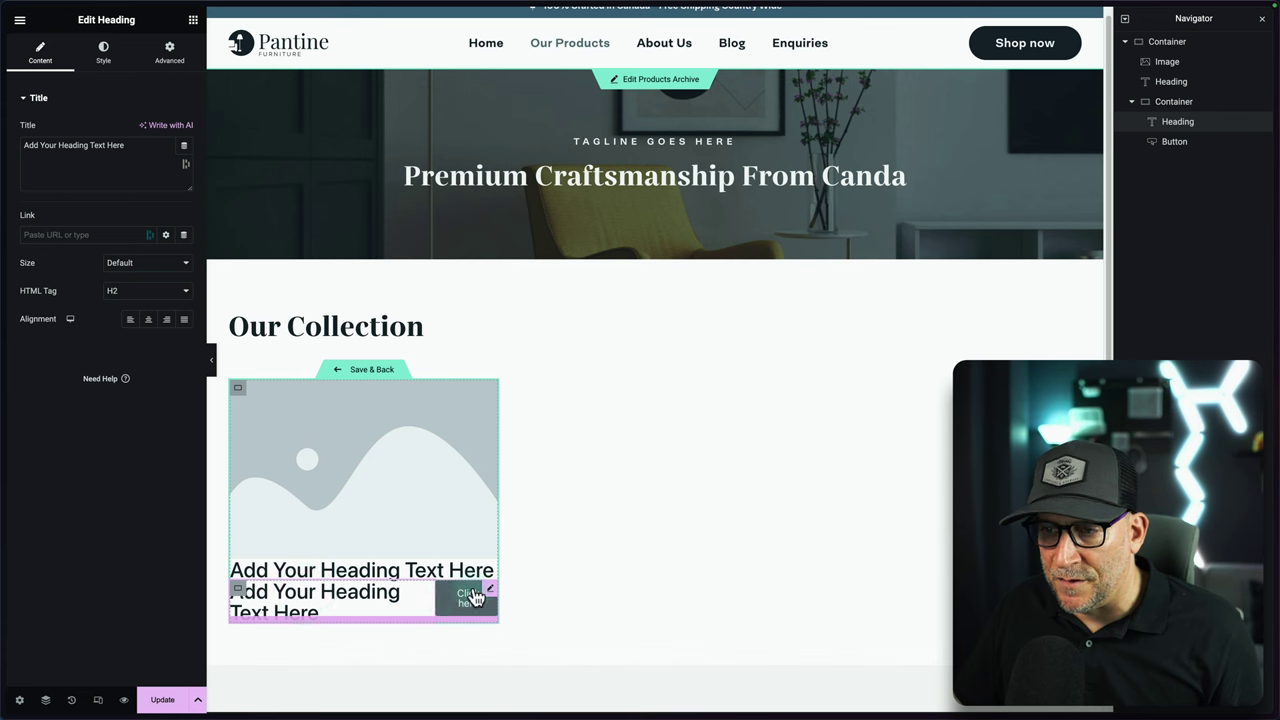
left_click_drag(451, 598, 288, 593)
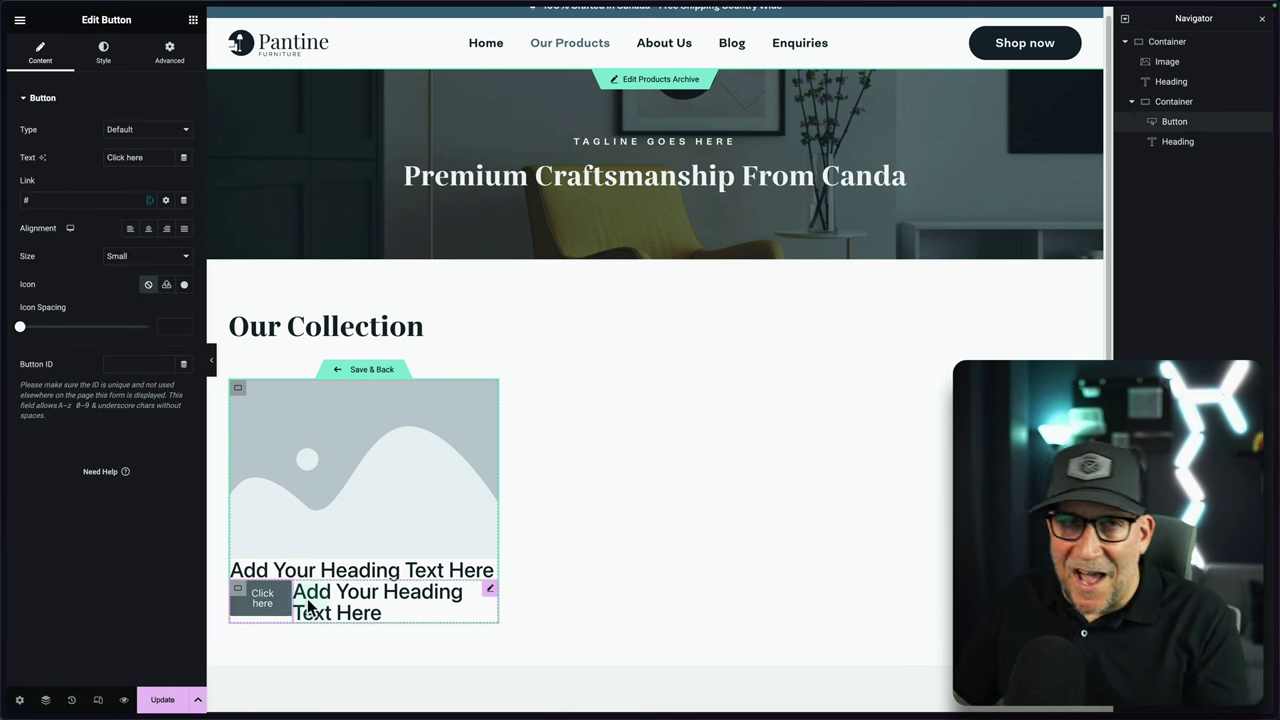
left_click(1193, 26)
left_click_drag(1172, 30, 909, 290)
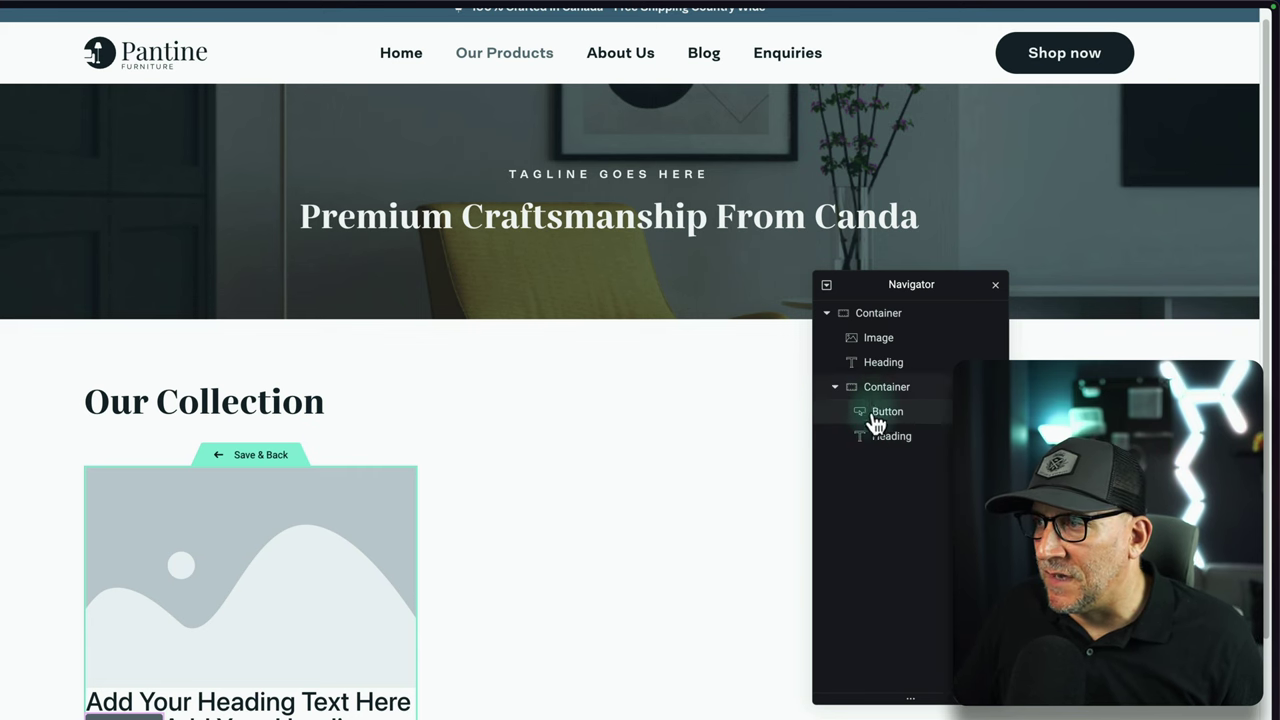
left_click_drag(869, 286, 1200, 137)
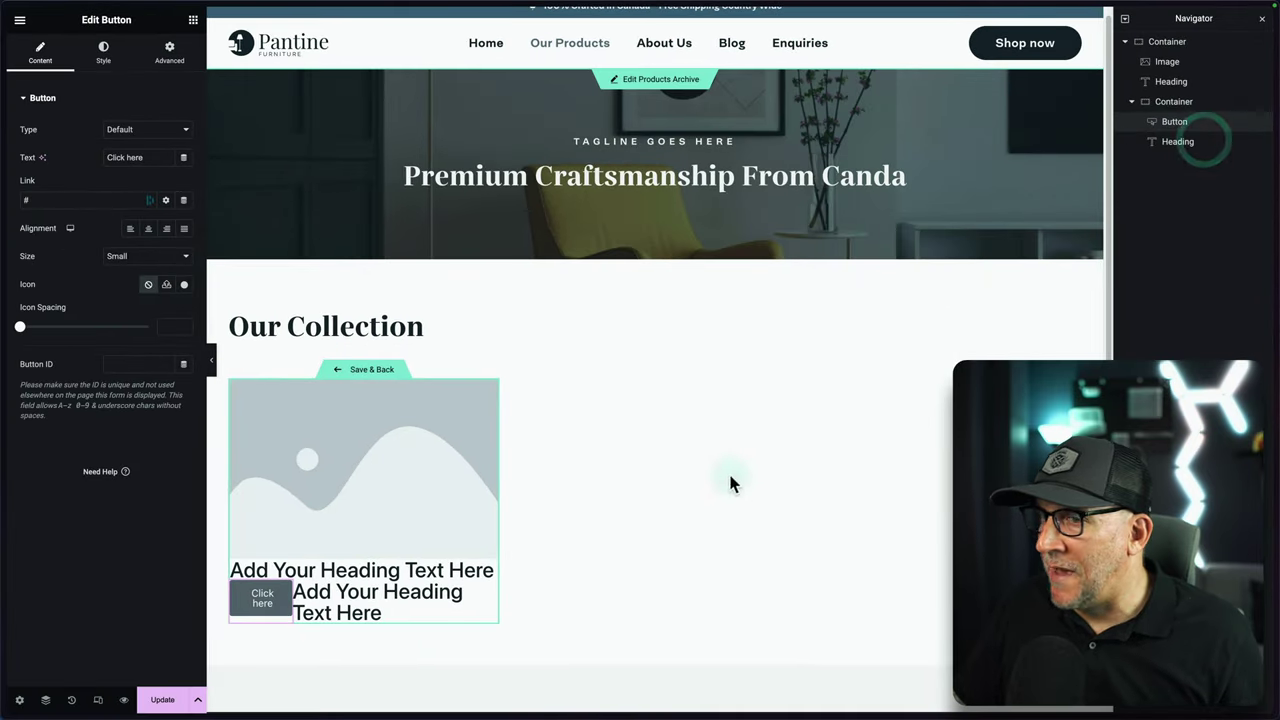
Step: Set the loop item's image to the WooCommerce Product Image dynamic tag
left_click(394, 425)
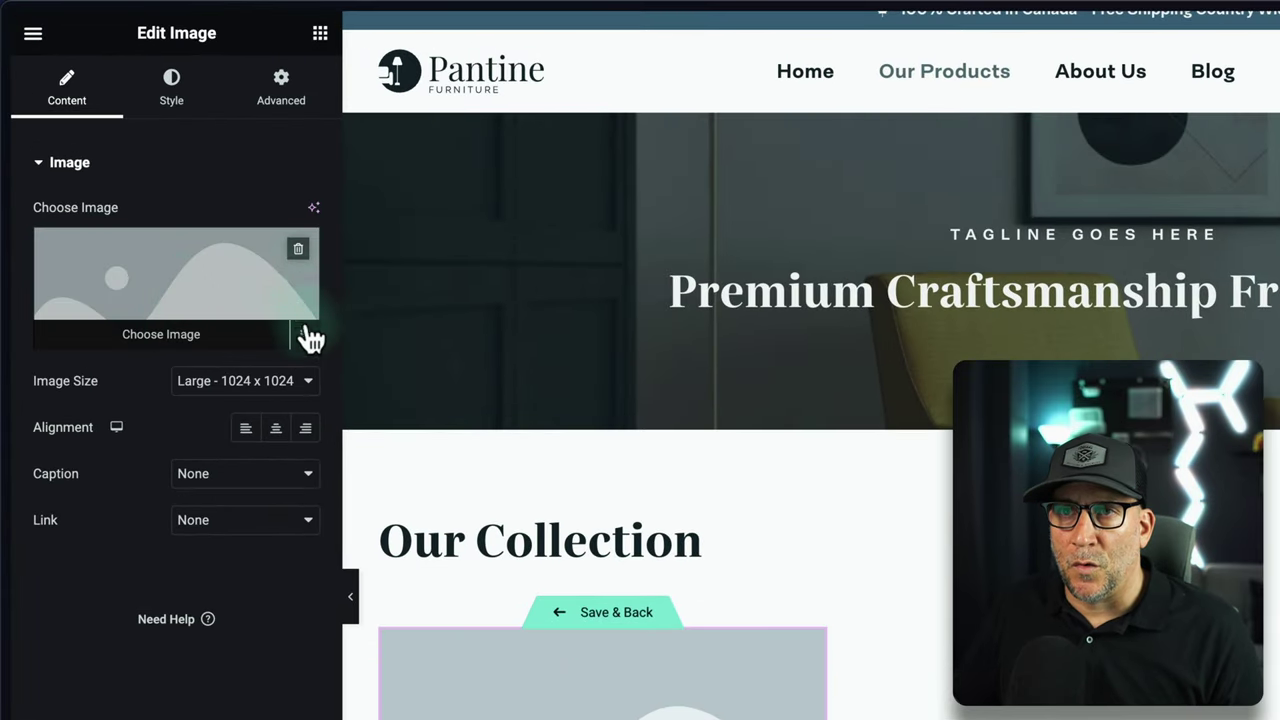
left_click(306, 337)
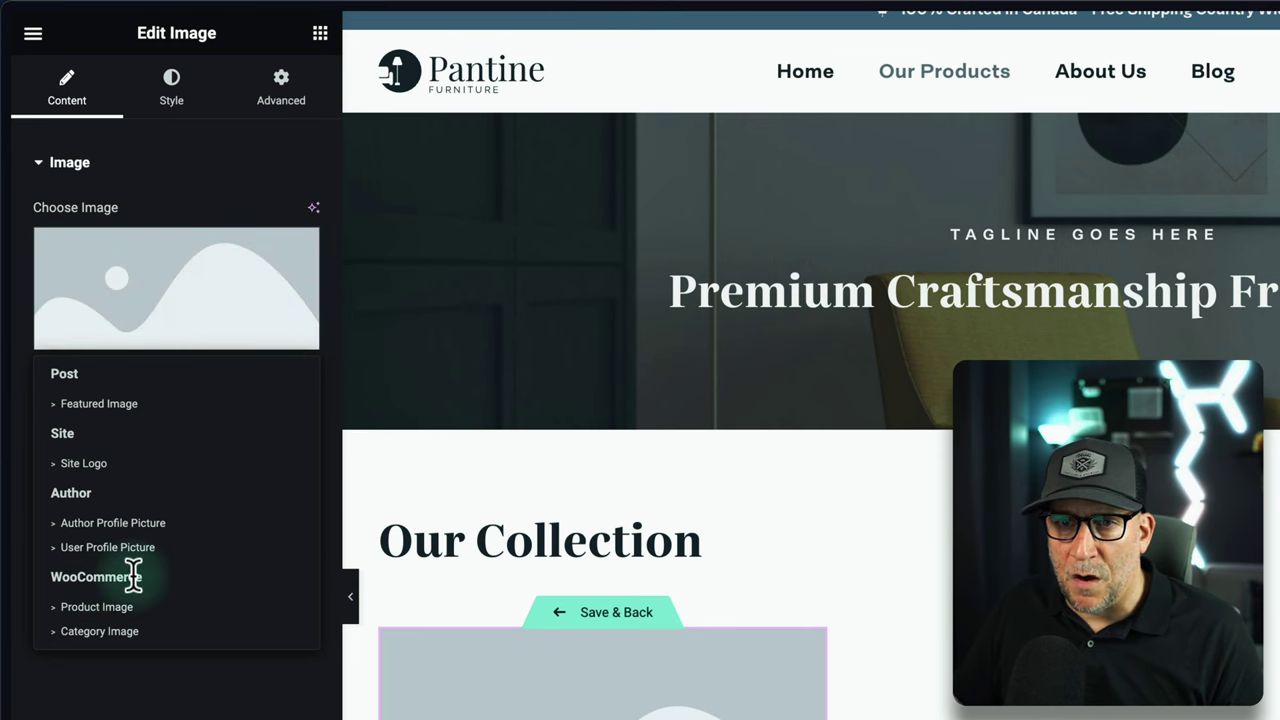
left_click(112, 607)
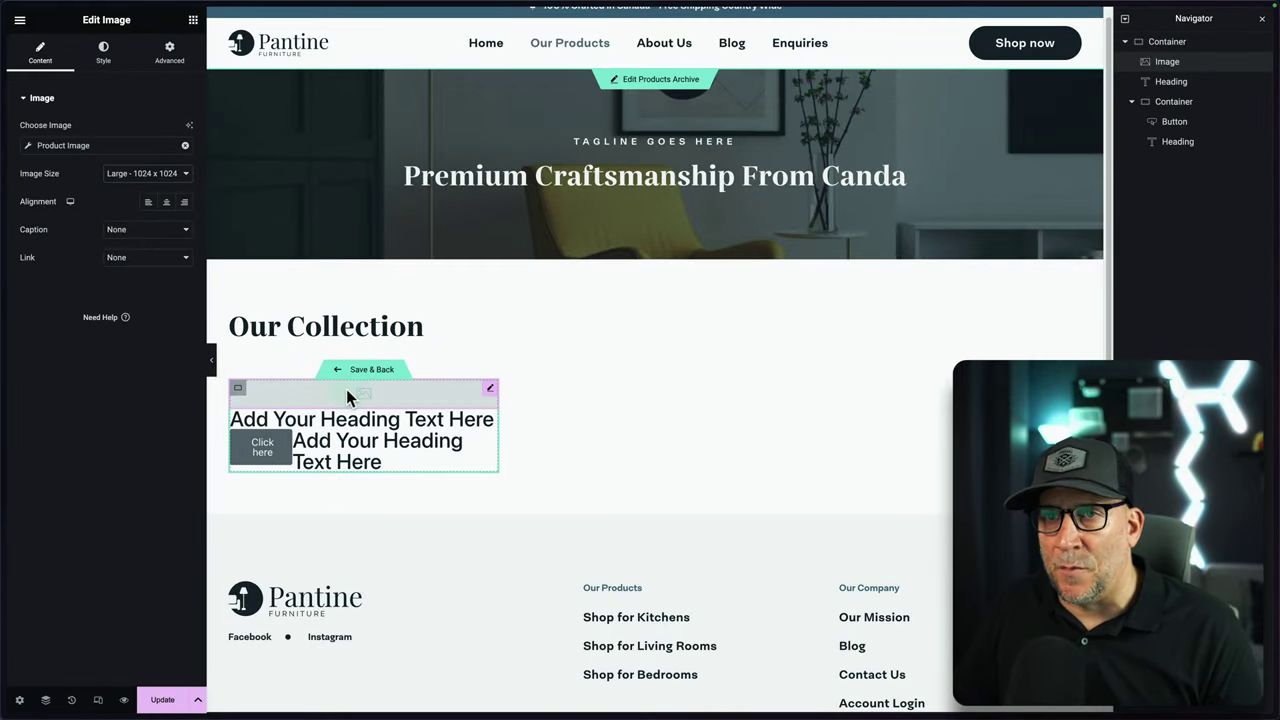
Step: Give the product image a height of 350 px and set its object fit to Cover
left_click(104, 52)
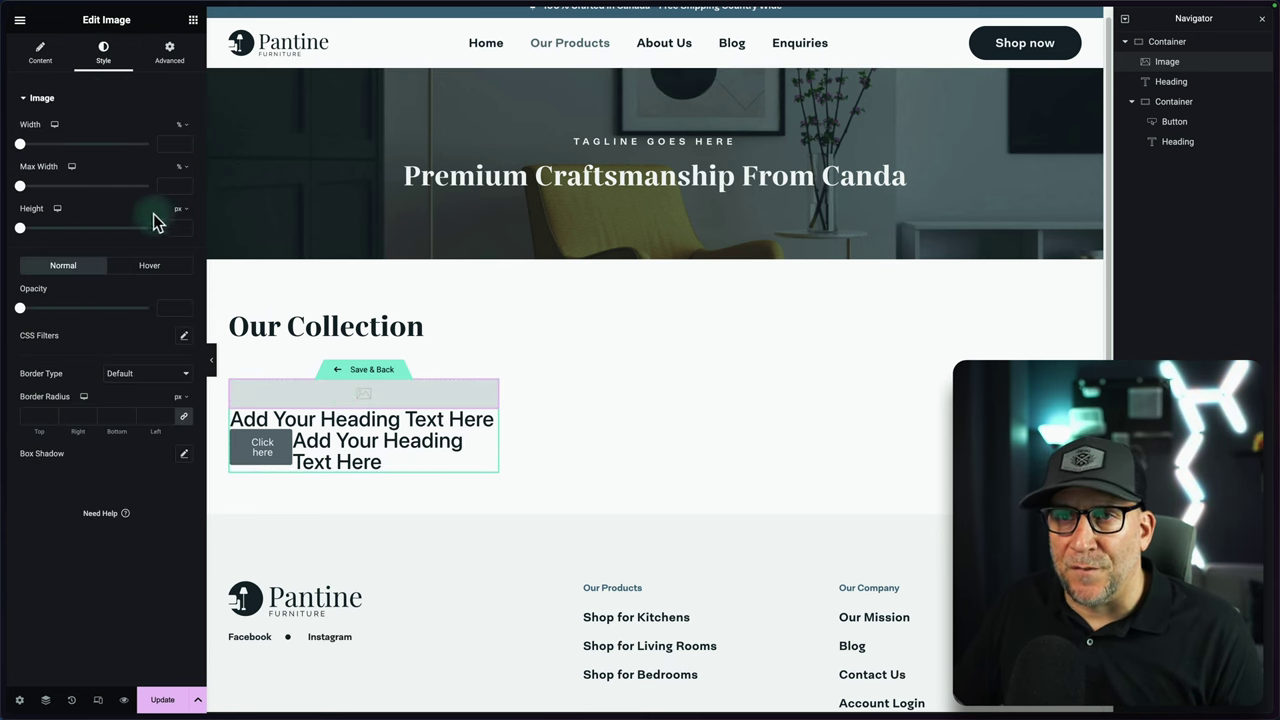
left_click_drag(25, 235, 62, 234)
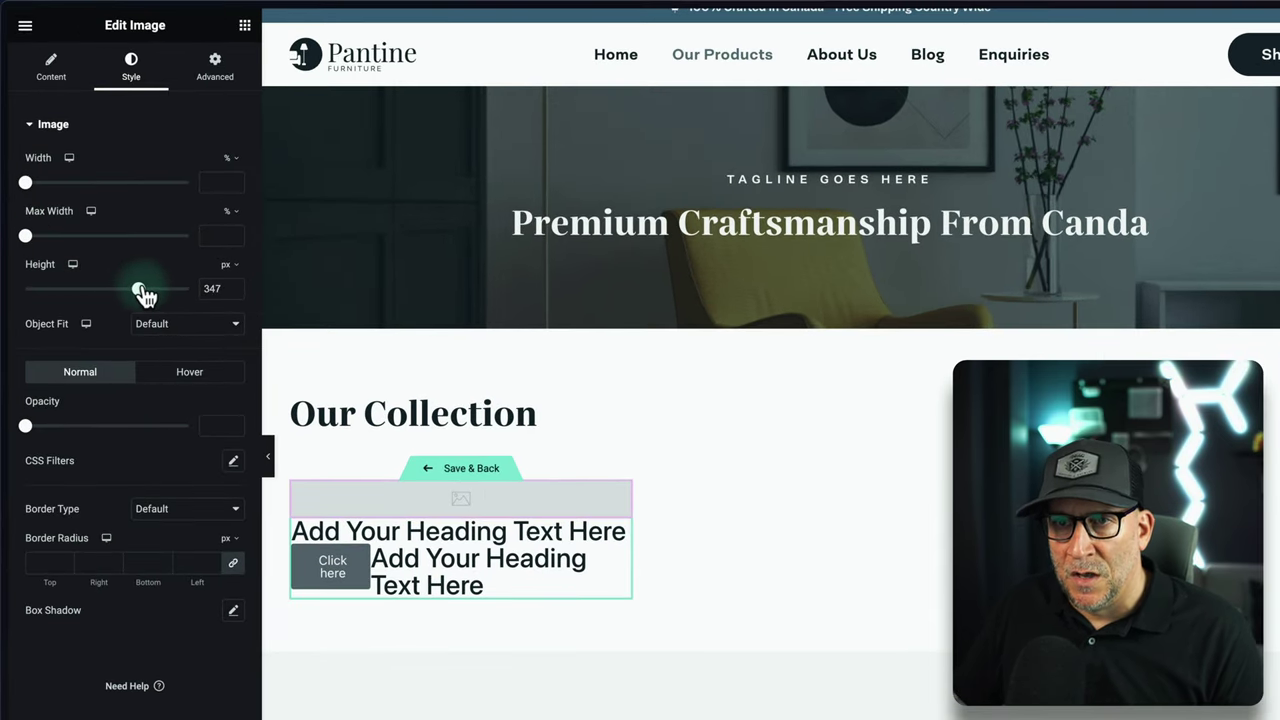
left_click(233, 284)
left_click(233, 284)
left_click(233, 284)
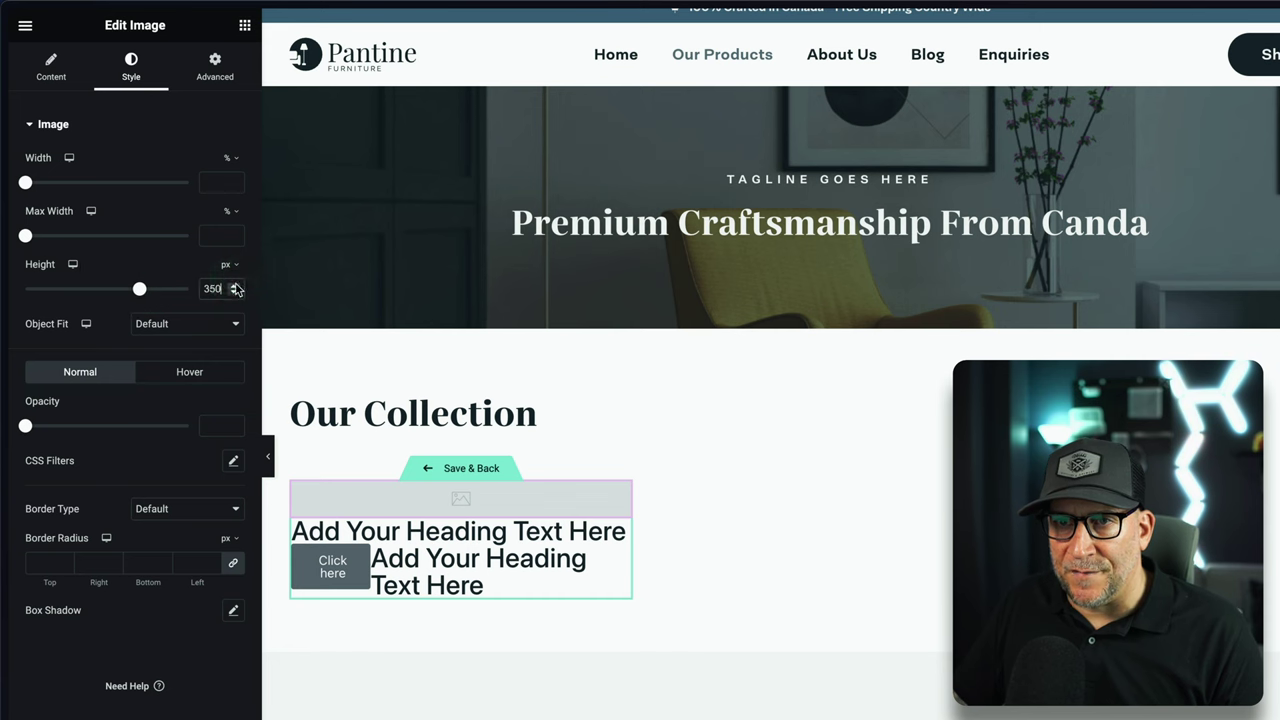
left_click(175, 330)
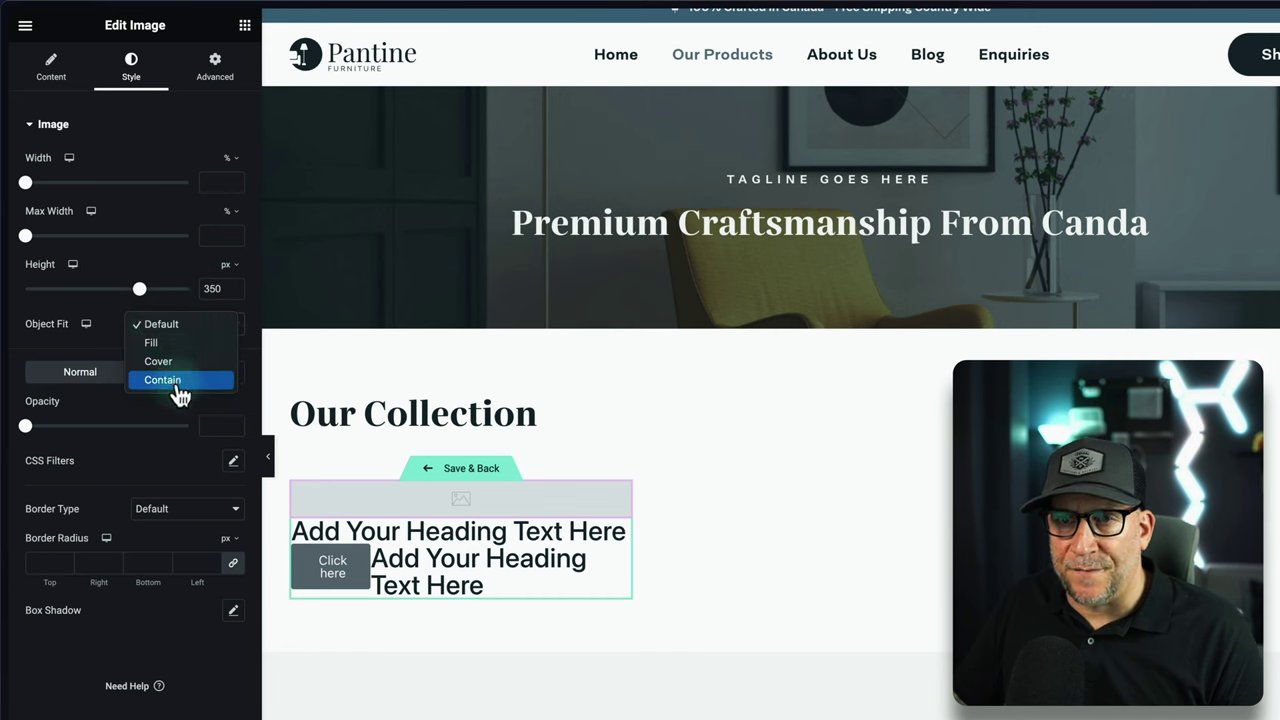
left_click(170, 362)
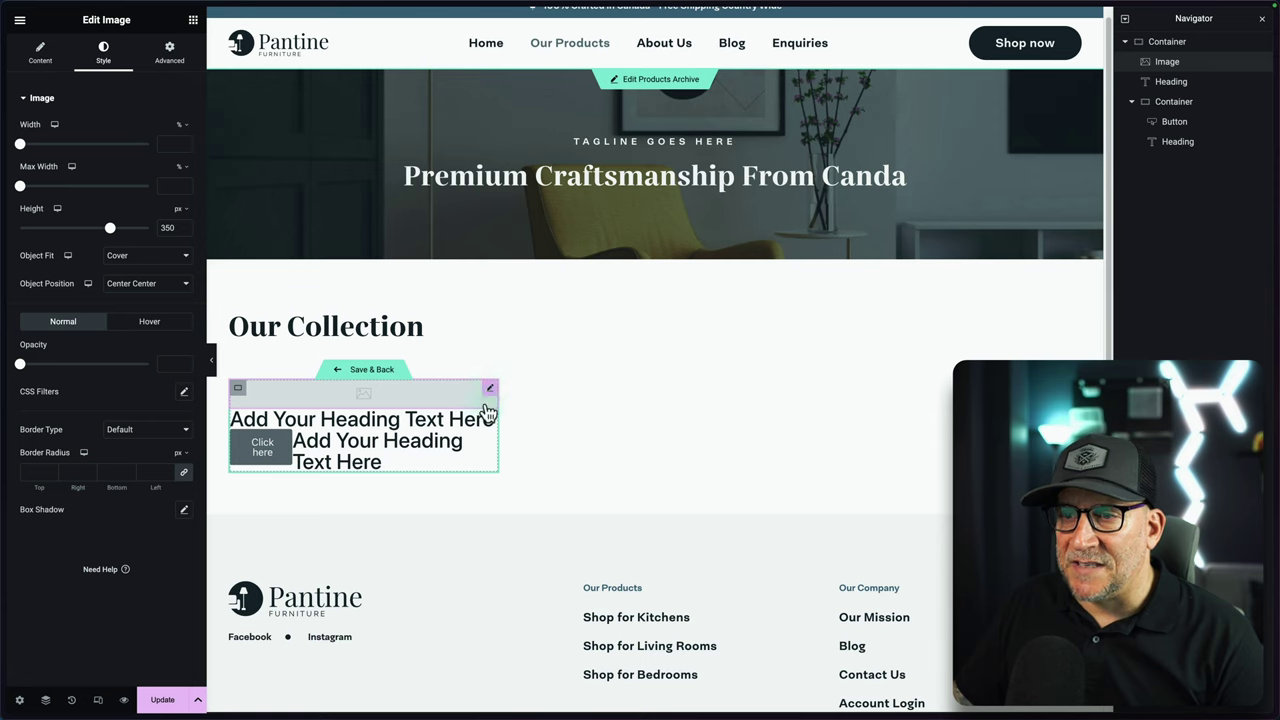
Step: Make the heading below the image show the WooCommerce Product Title dynamic tag
left_click(486, 422)
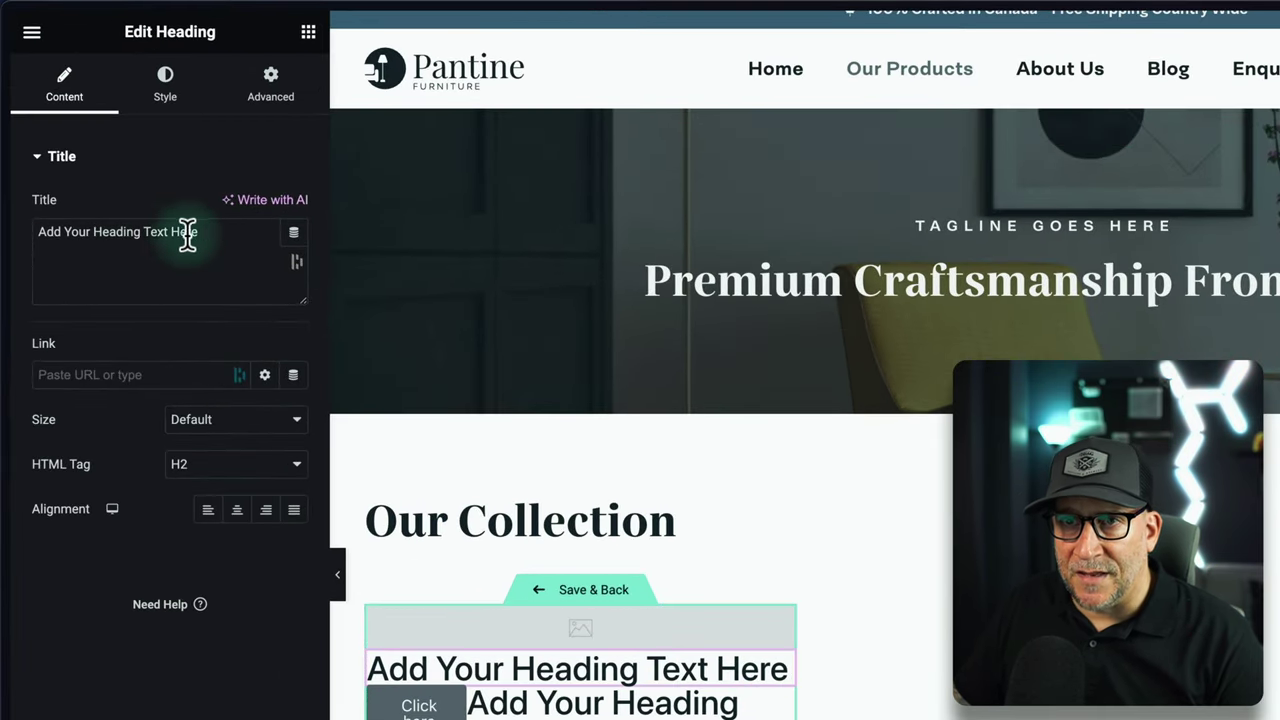
left_click(294, 240)
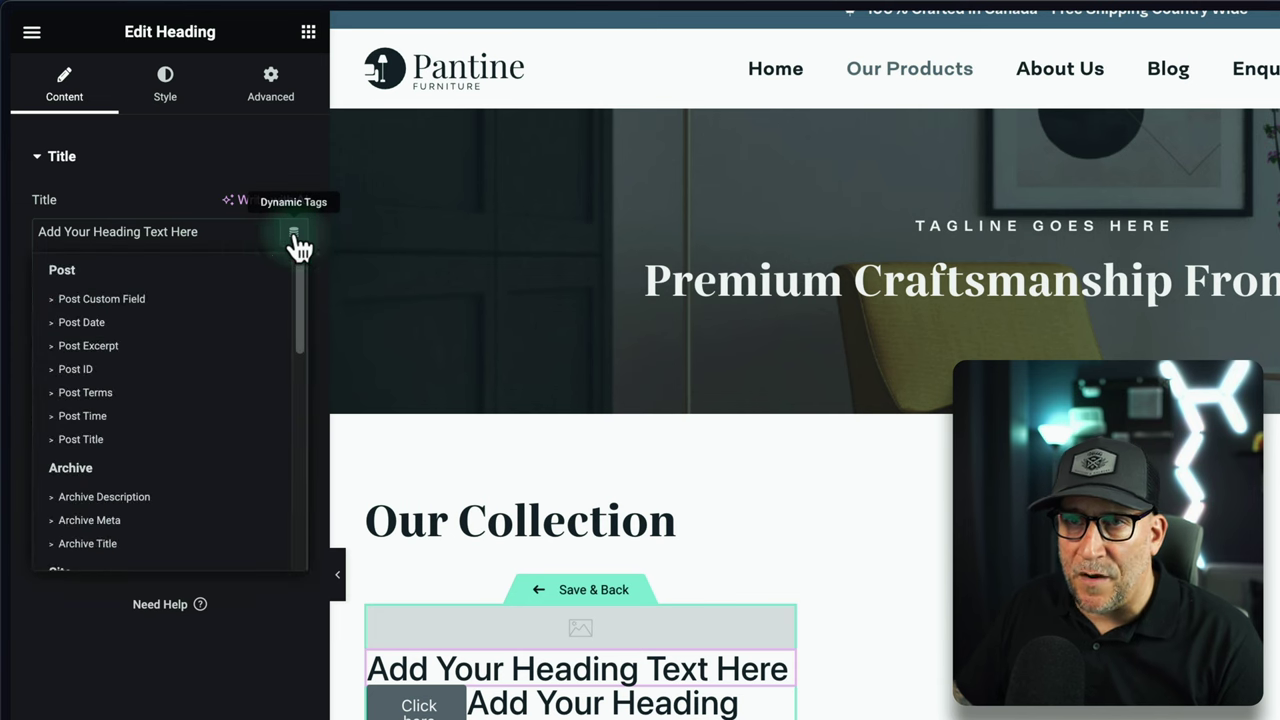
scroll(196, 340, "down", 8)
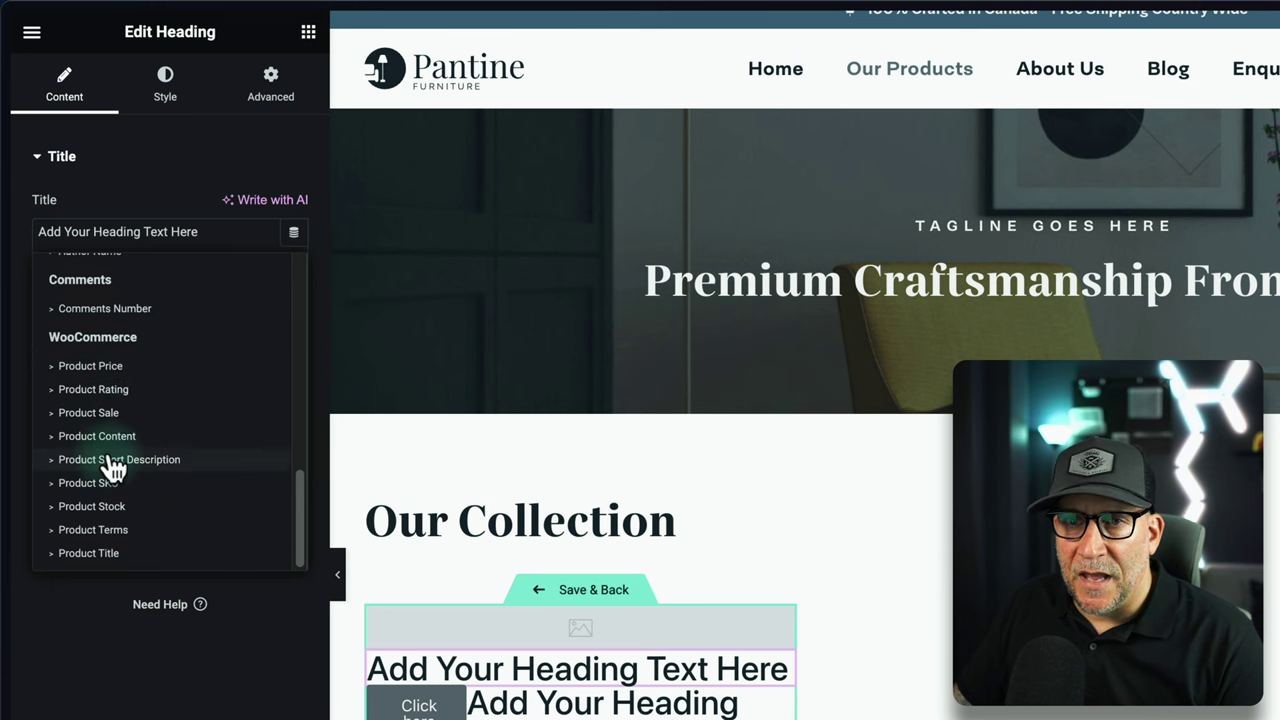
left_click(113, 556)
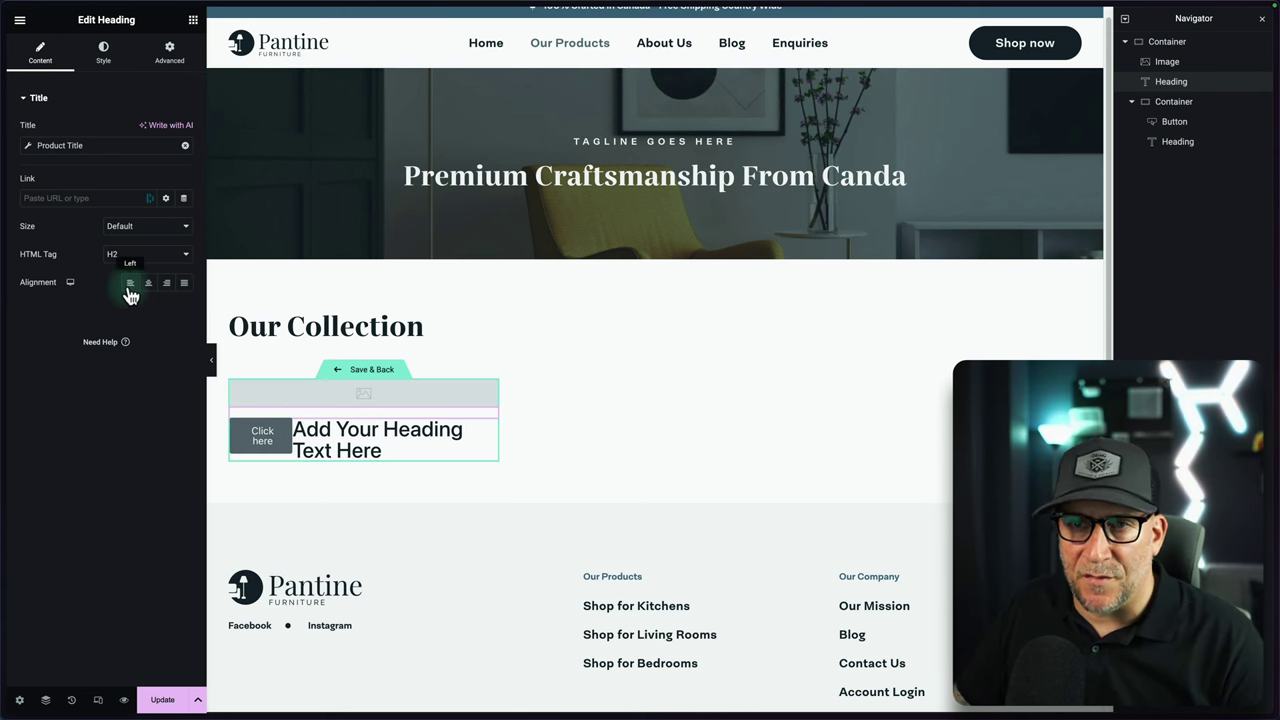
Step: Style the product title heading with the Space Blue global color and a global title font
left_click(103, 50)
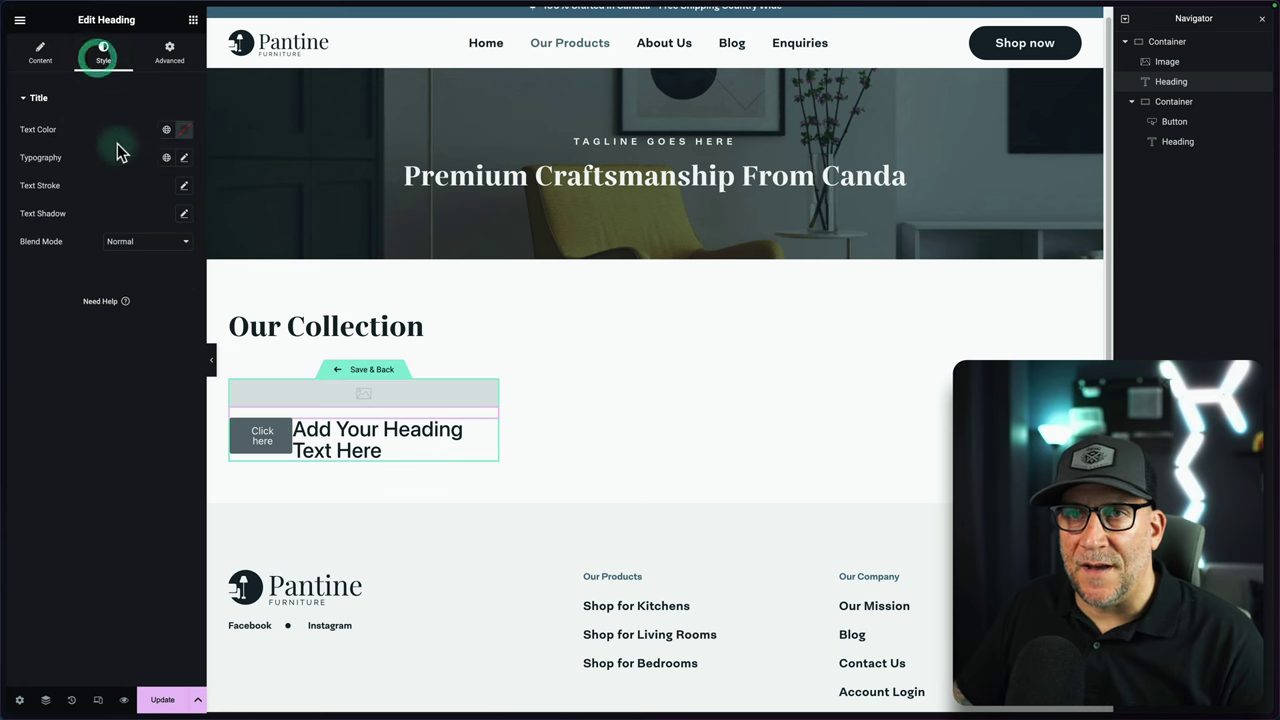
left_click(166, 129)
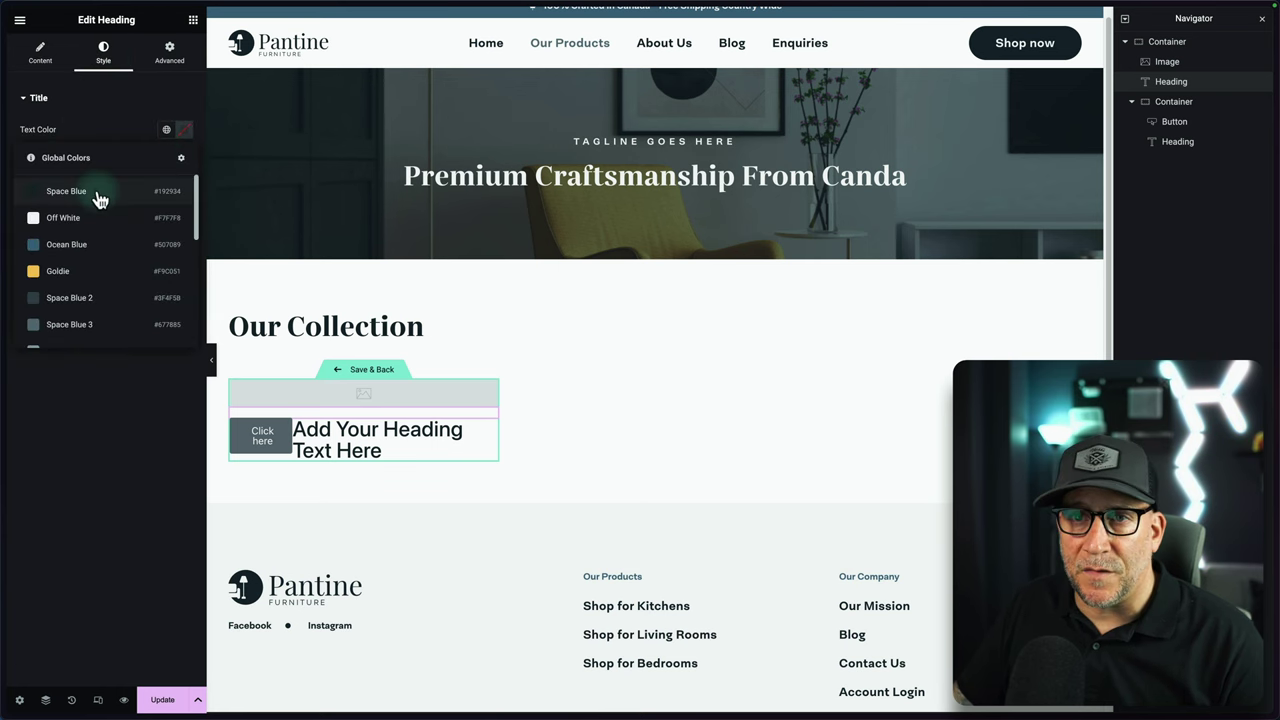
left_click(95, 192)
left_click(163, 157)
scroll(120, 268, "down", 3)
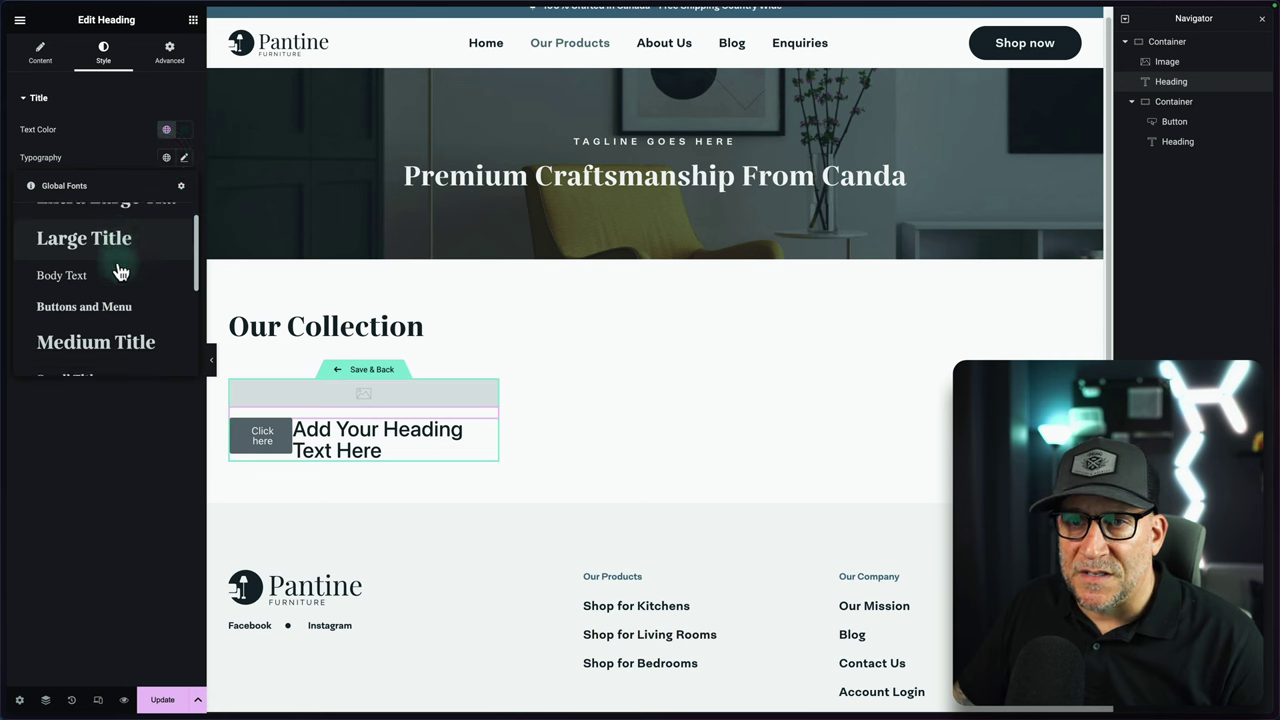
left_click(105, 333)
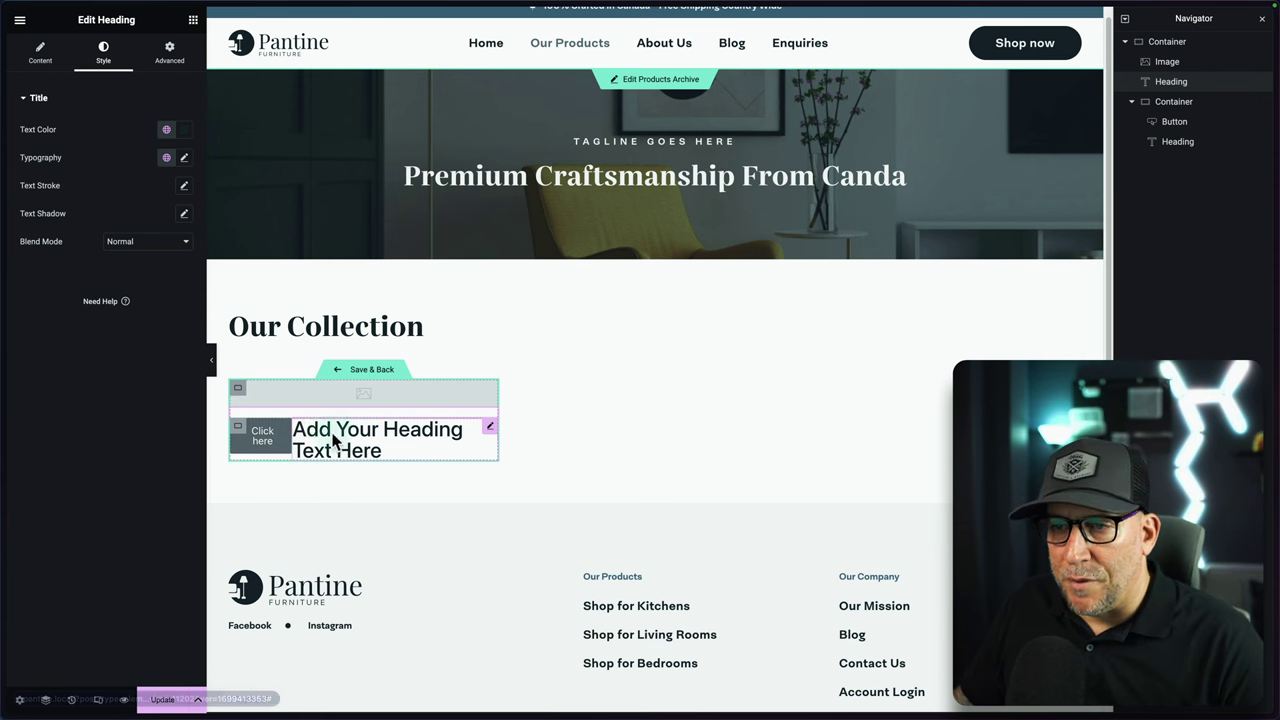
Step: Label the button "Add To Cart" and link it to the WooCommerce Add To Cart dynamic tag
left_click(288, 432)
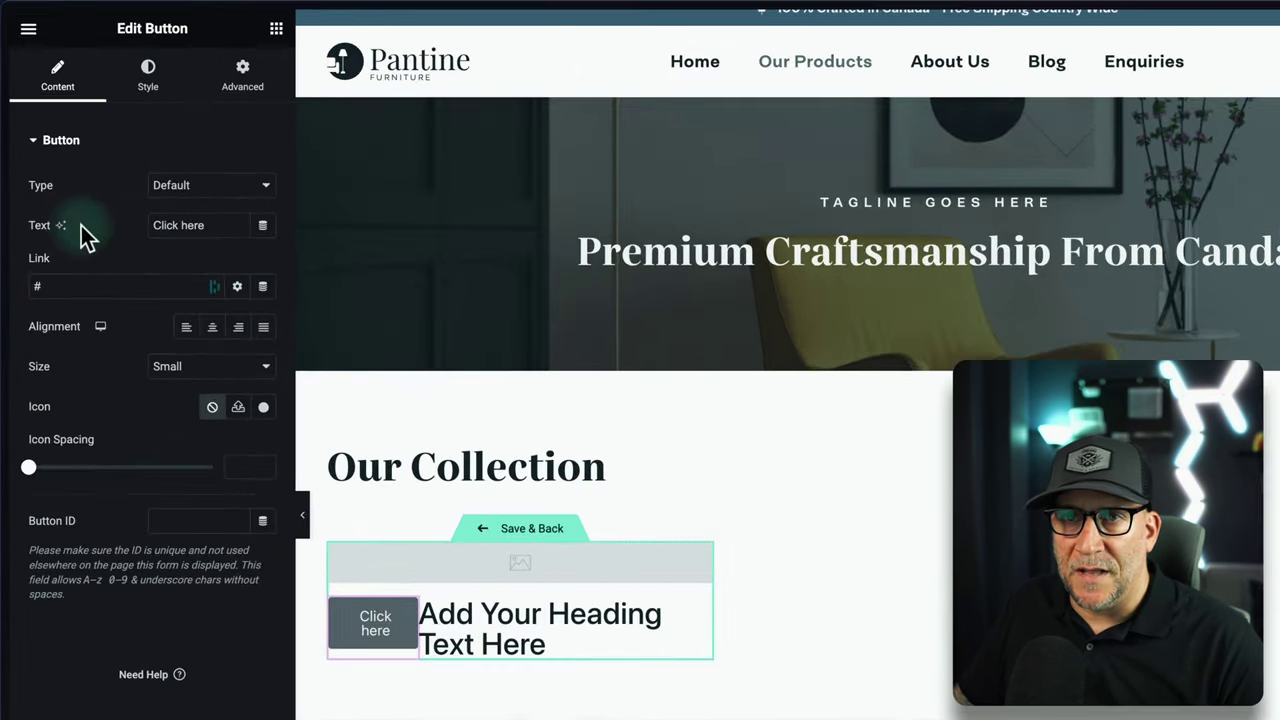
left_click_drag(211, 225, 137, 208)
type("Add")
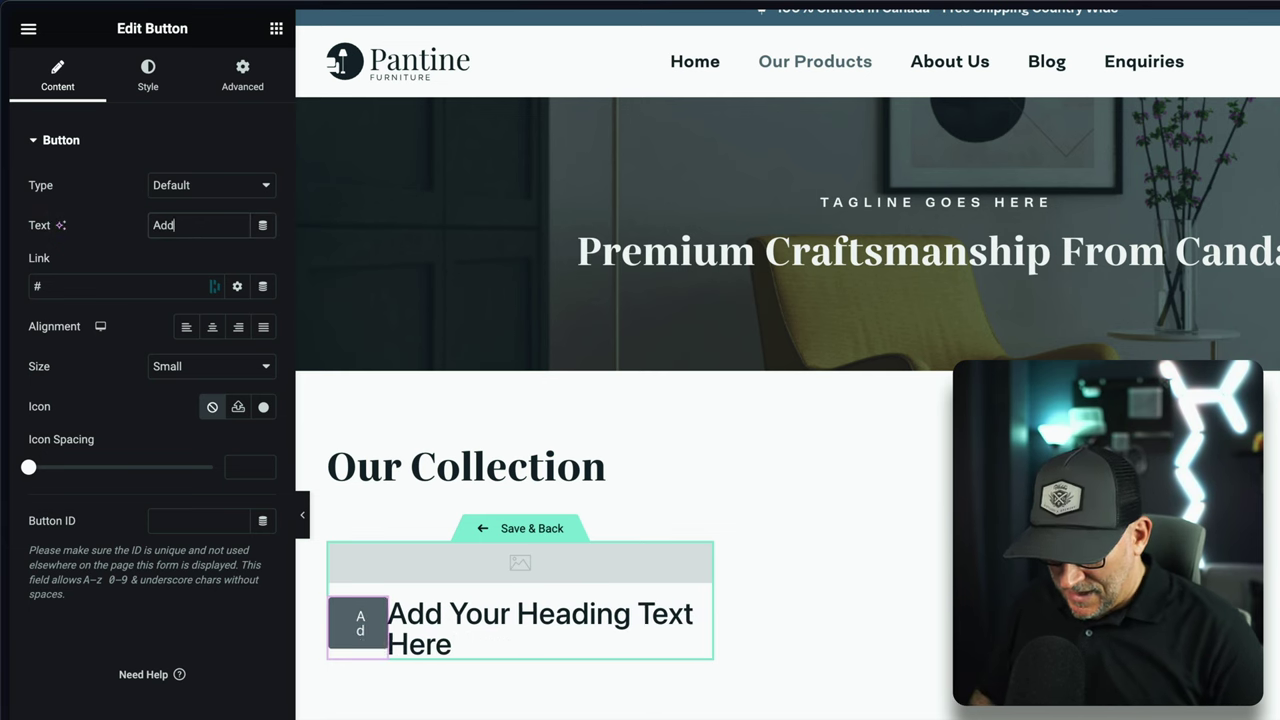
type(" To Cart")
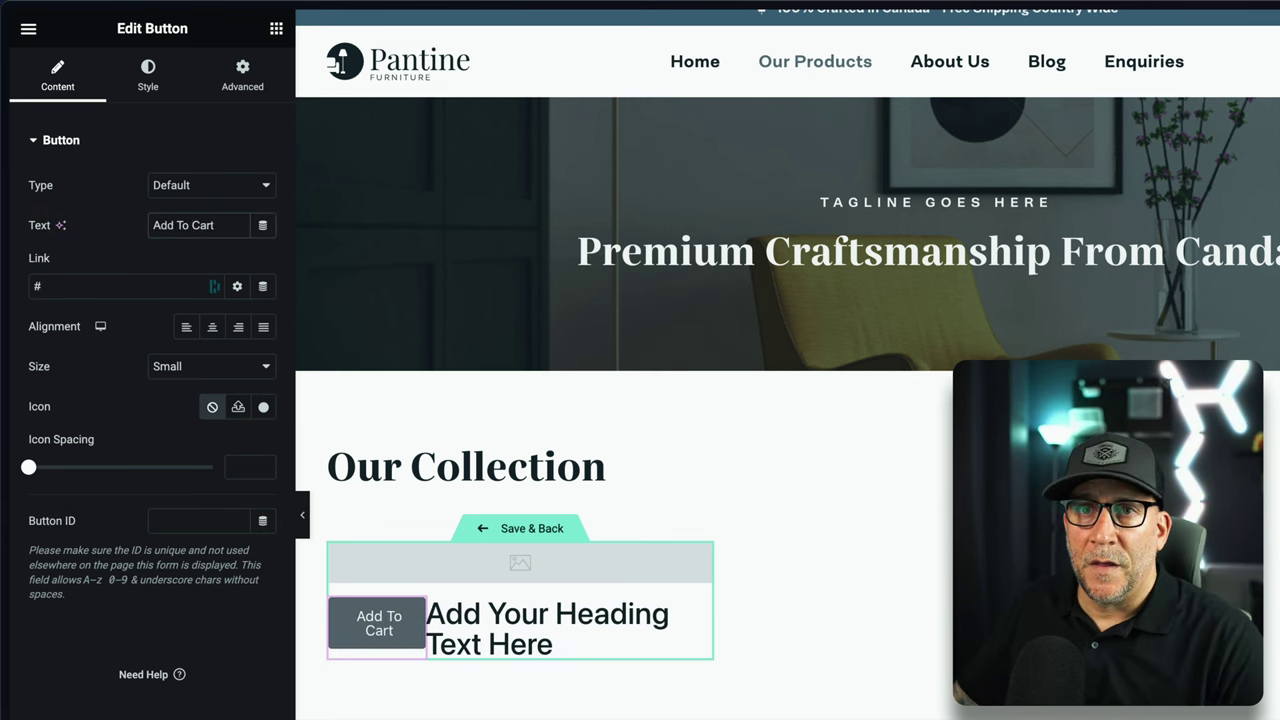
double_click(38, 258)
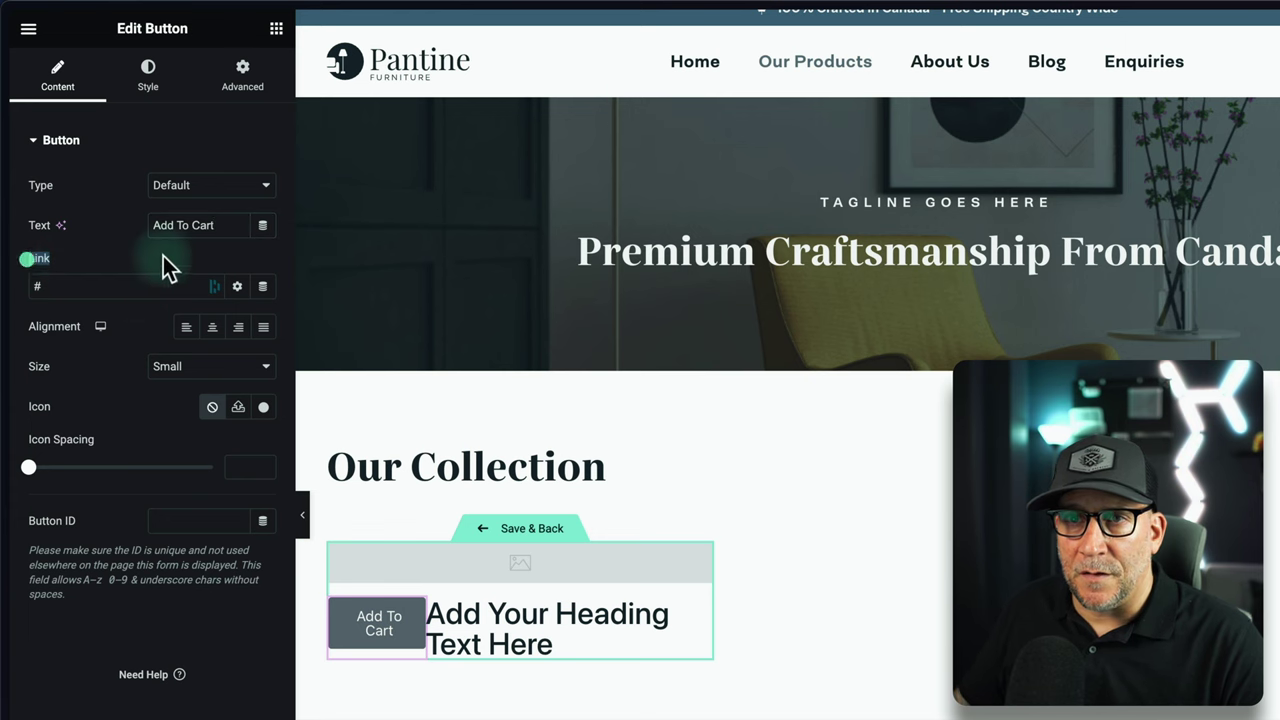
left_click(264, 288)
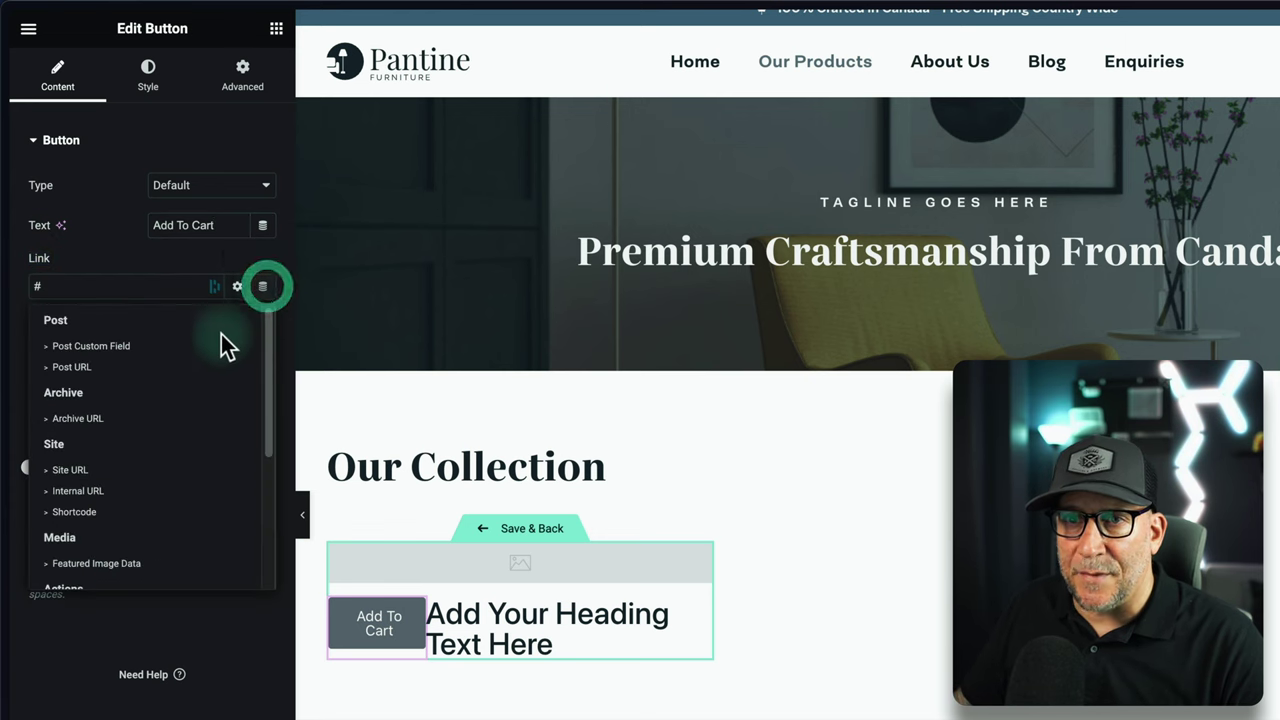
scroll(194, 389, "down", 5)
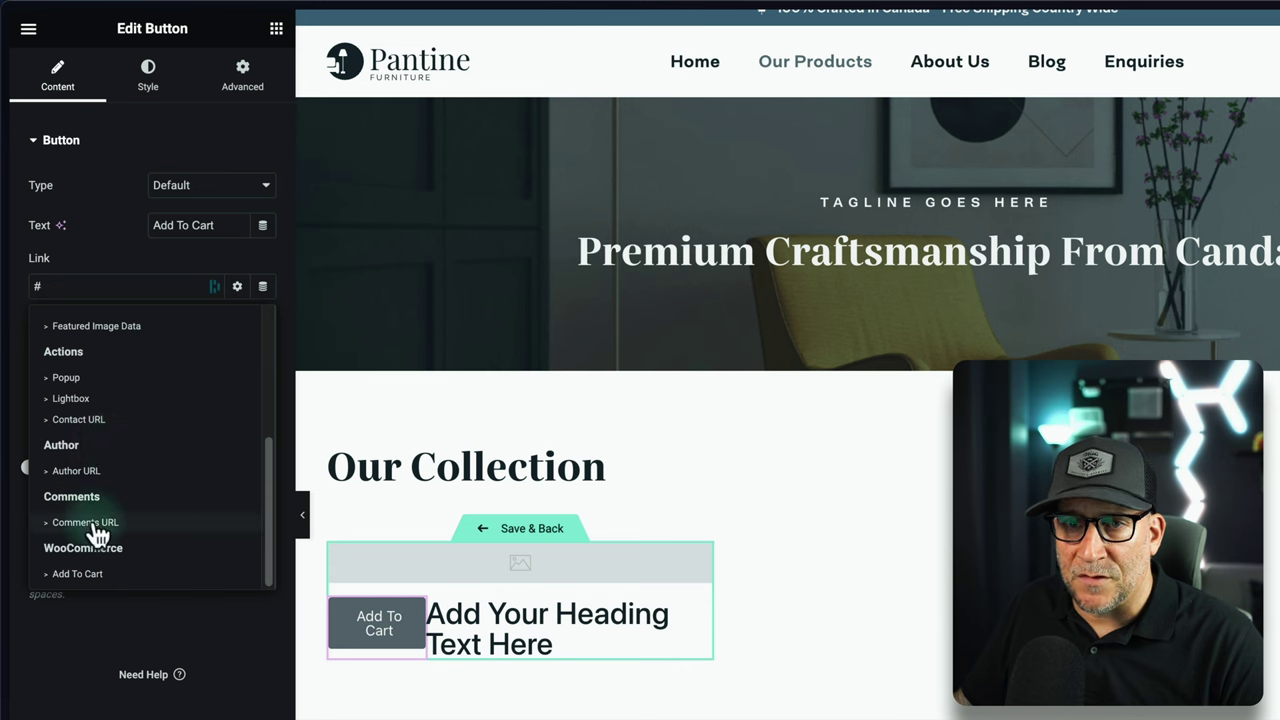
left_click(88, 577)
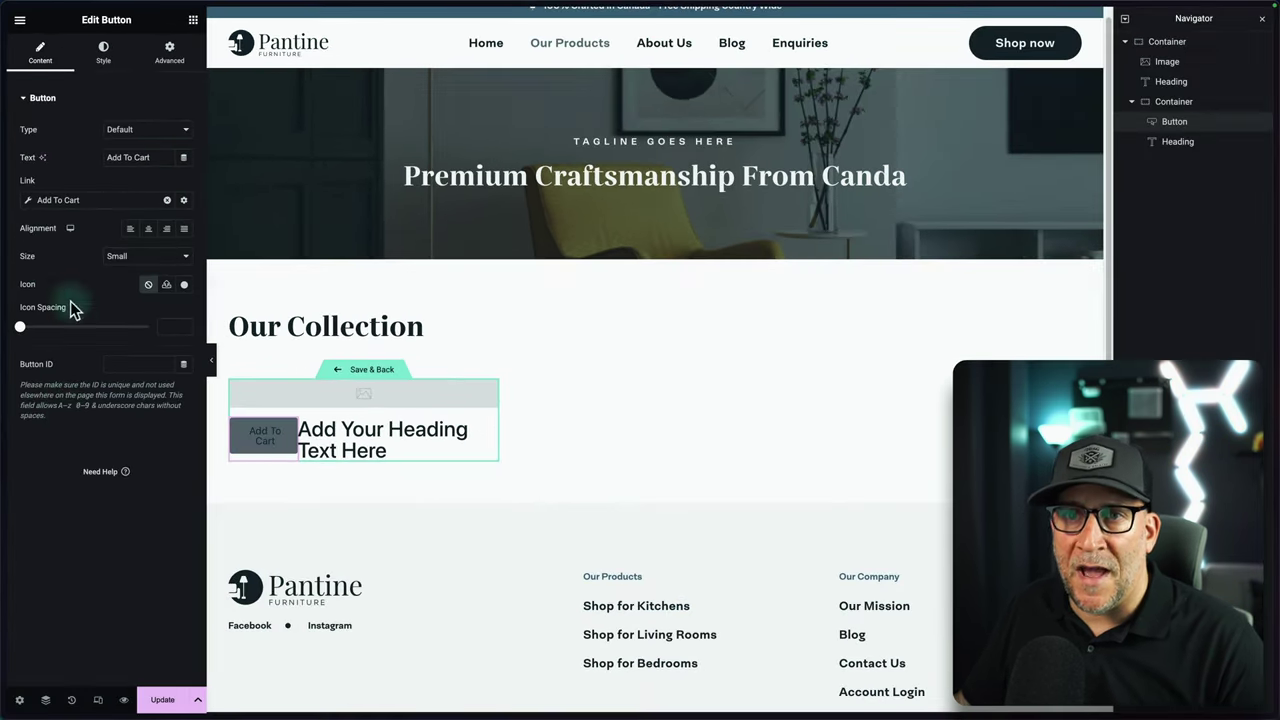
Step: Apply the Buttons and Menu global font to the Add To Cart button
left_click(103, 52)
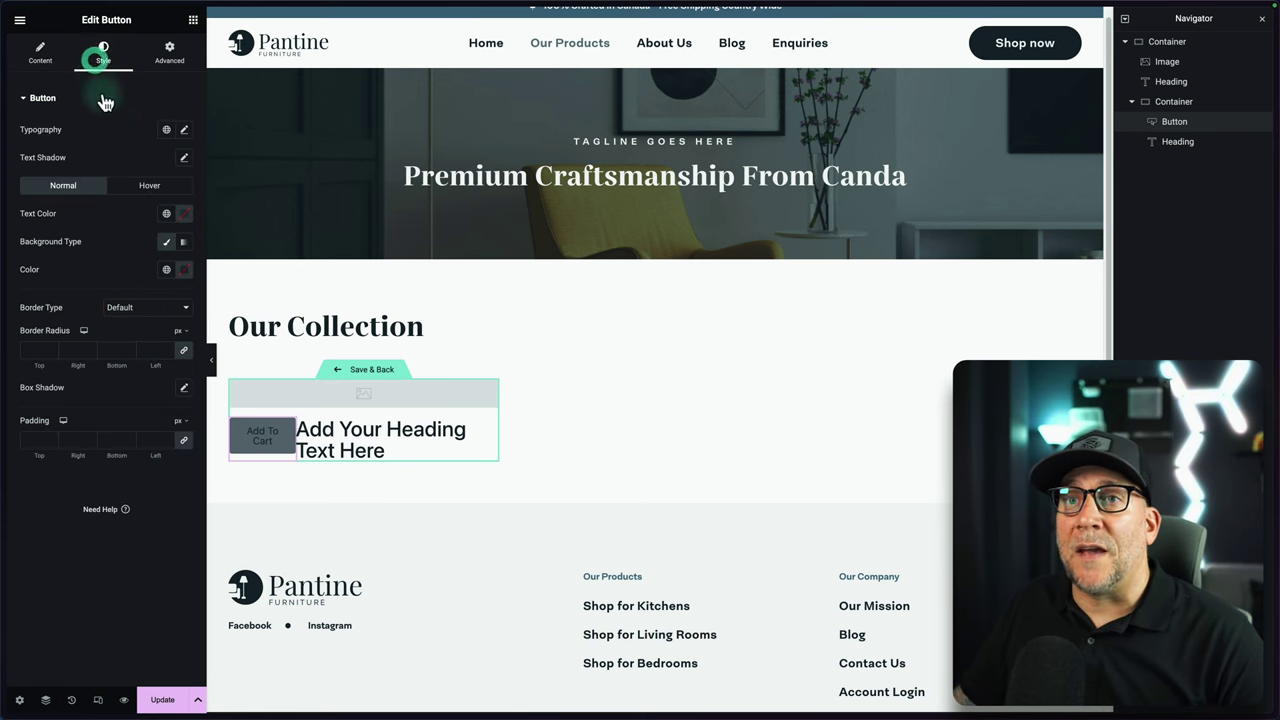
left_click(167, 130)
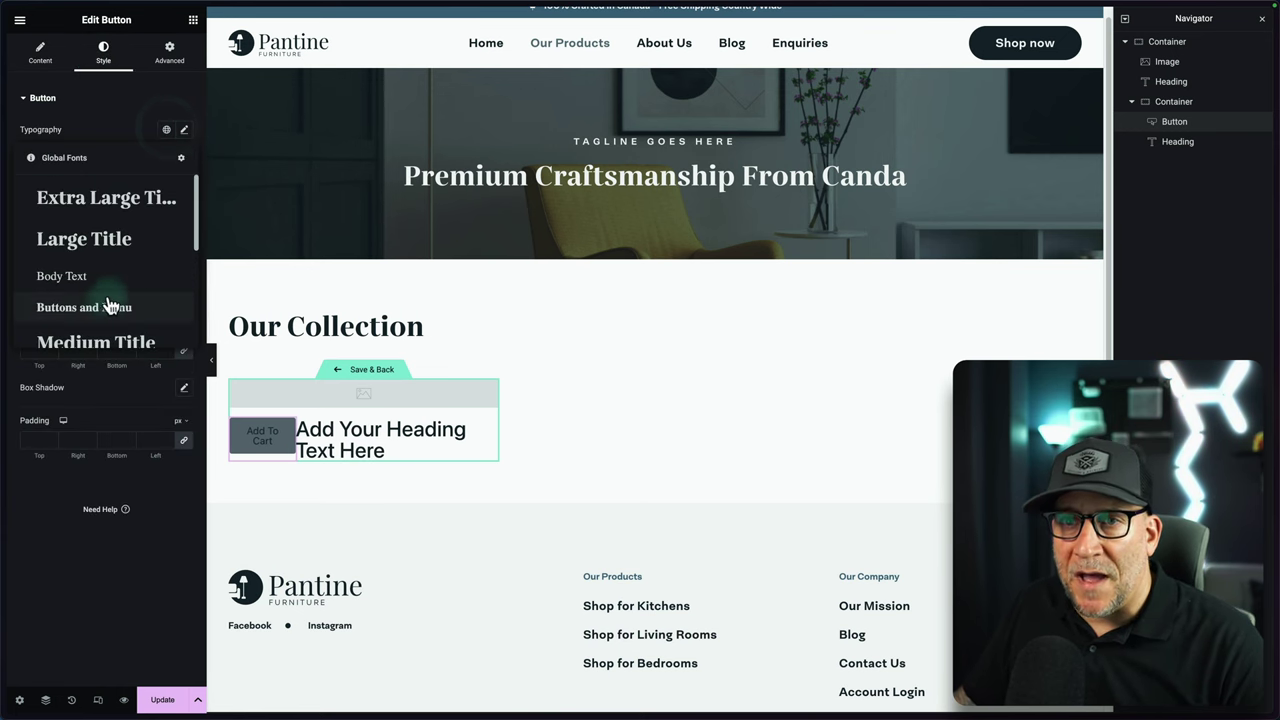
left_click(112, 307)
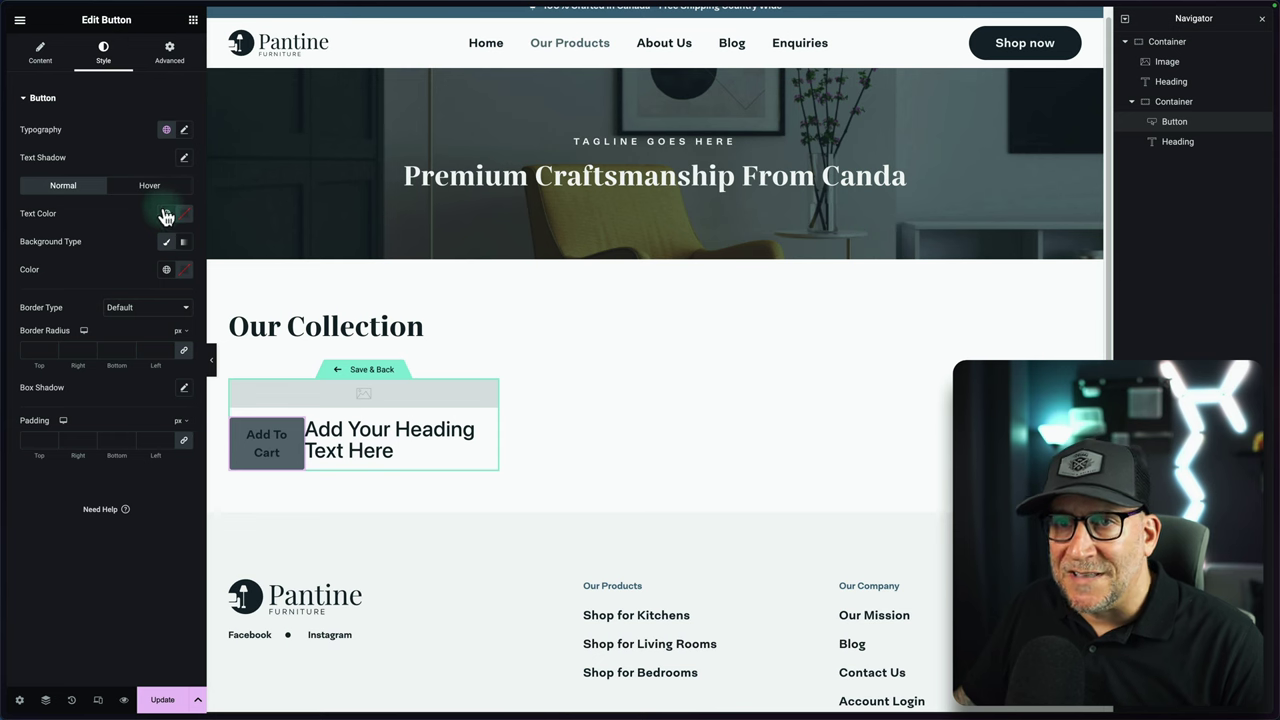
Step: Style the button after the original Shop Page Template: Off White text, Space Blue background, 50 px border radius and padding of 8, 20, 8, 20 px
mouse_move(5, 301)
left_click(70, 362)
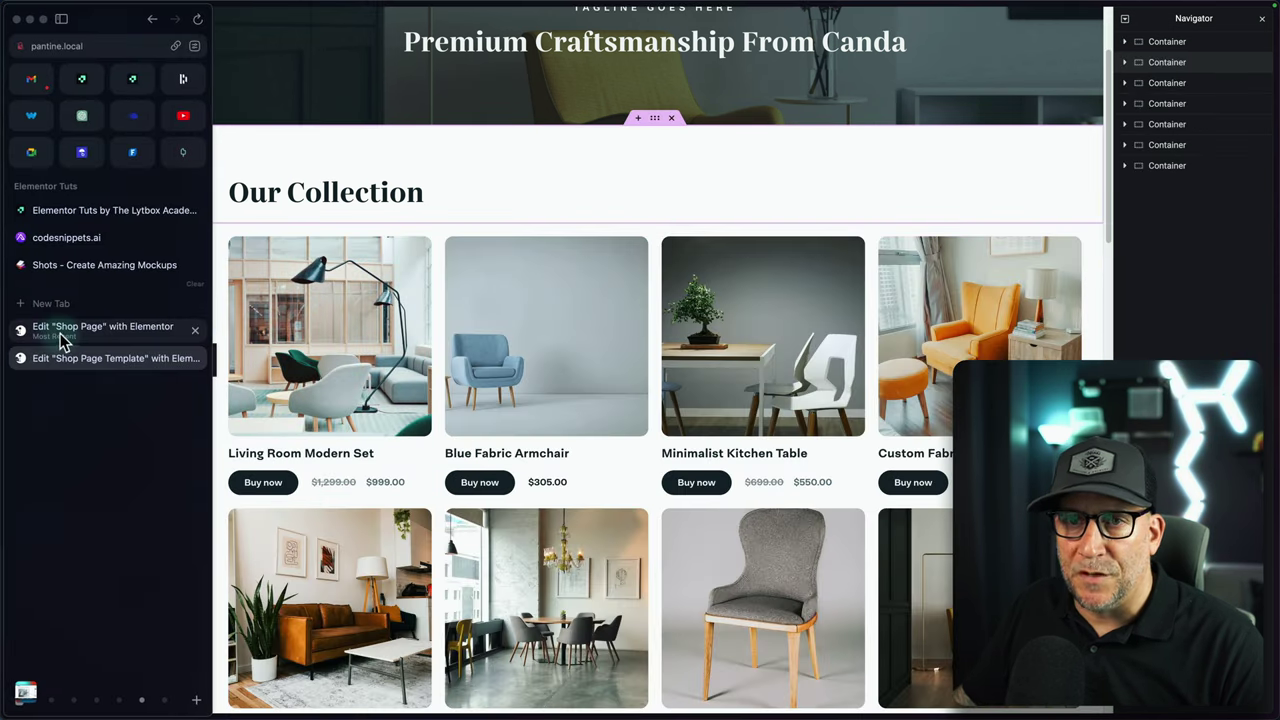
left_click(58, 331)
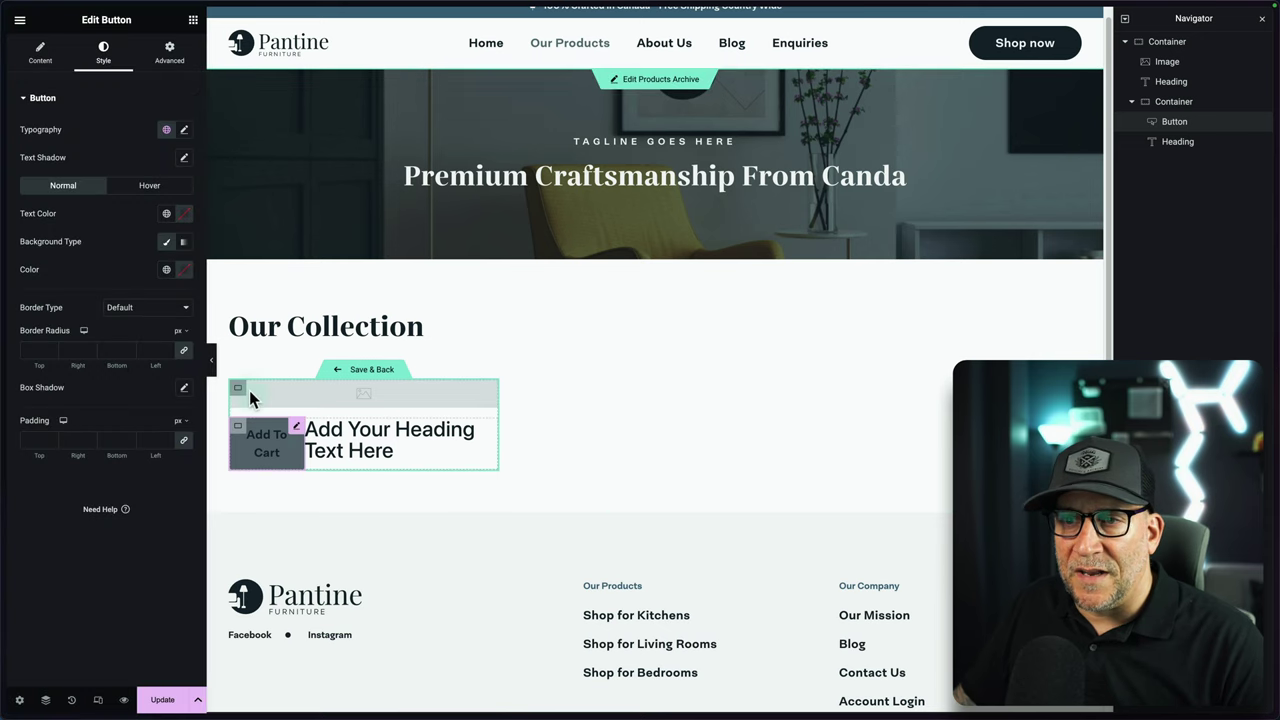
left_click(166, 215)
left_click(90, 297)
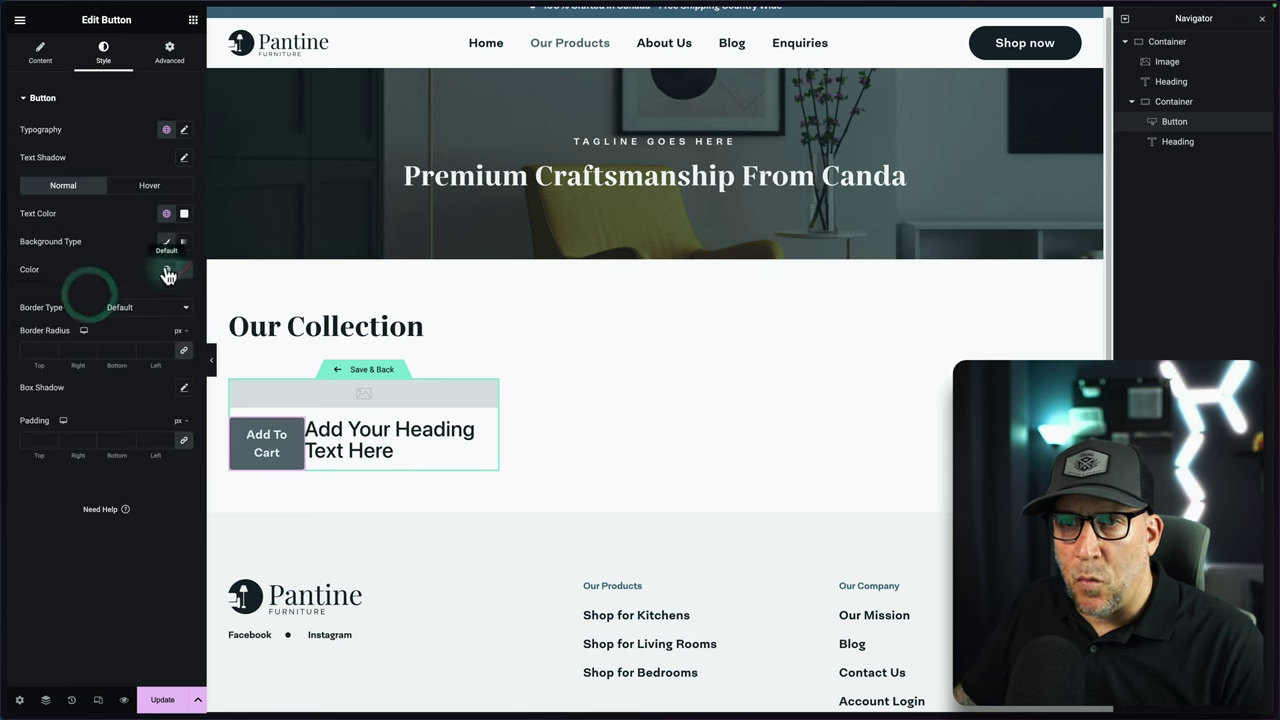
left_click(167, 270)
left_click(102, 330)
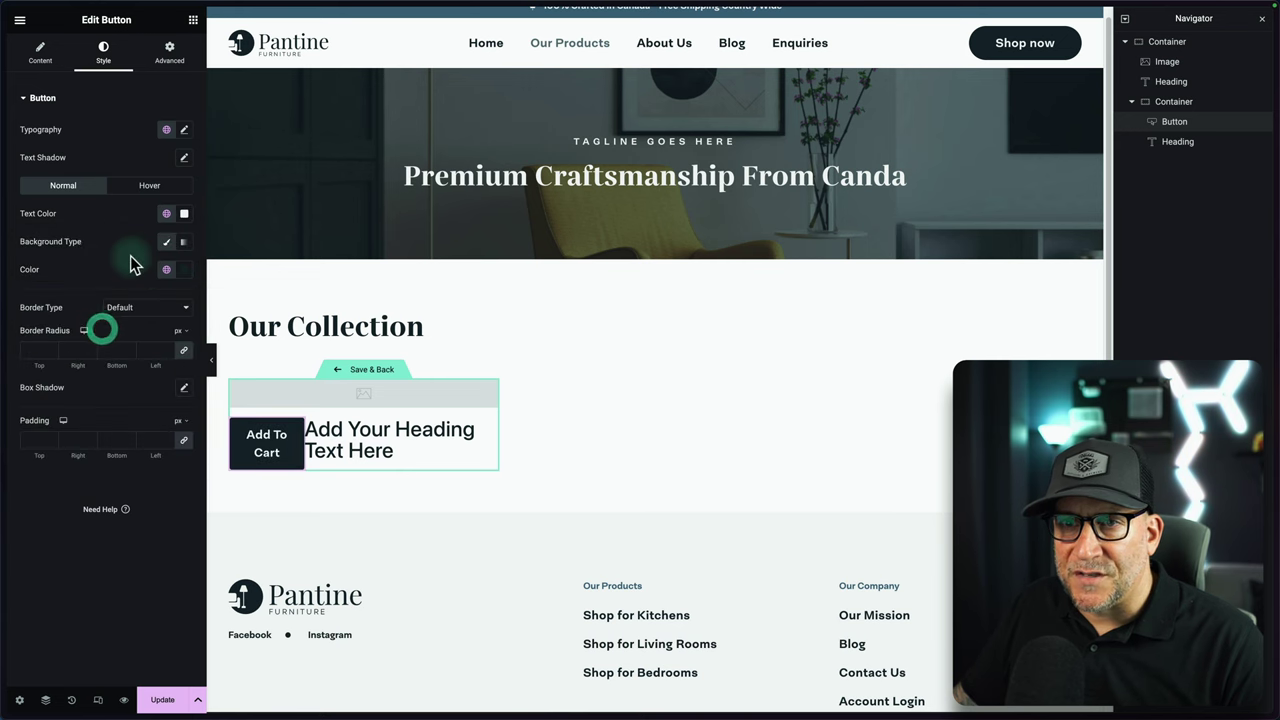
left_click(158, 350)
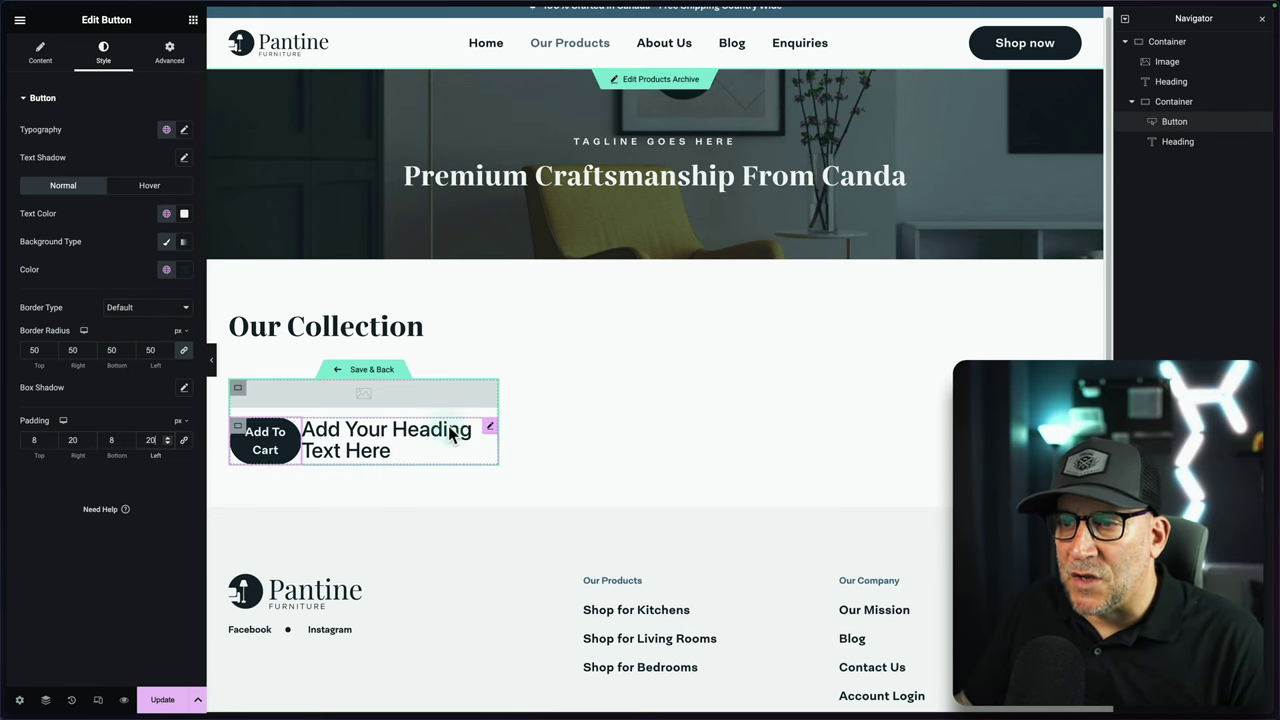
Step: Make the heading beside the Add To Cart button show the WooCommerce Product Price dynamic tag
left_click(493, 432)
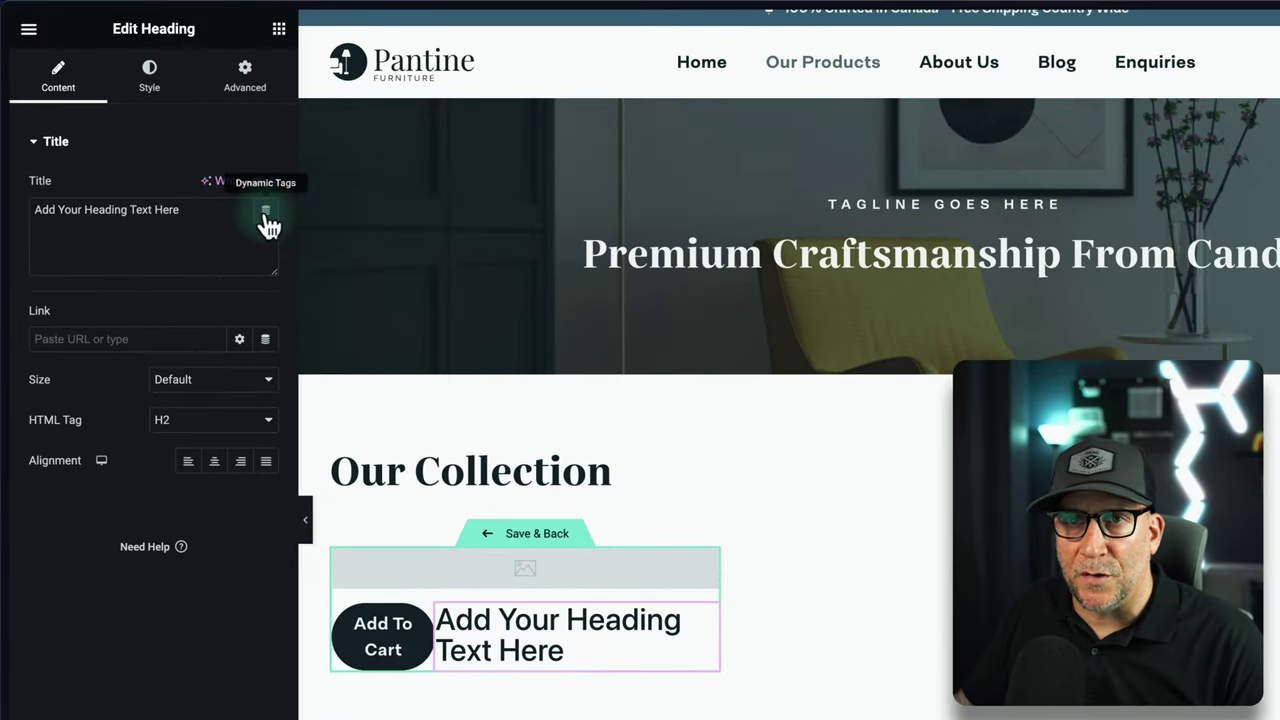
left_click(266, 212)
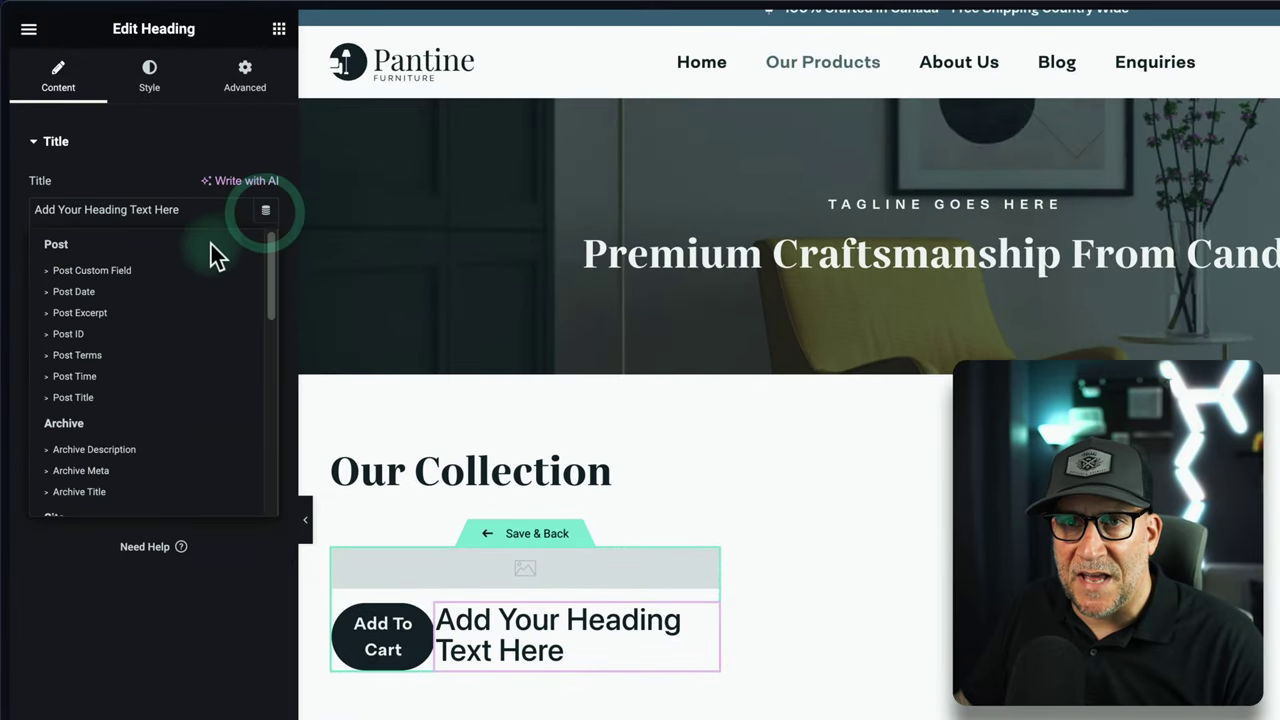
scroll(192, 290, "down", 5)
scroll(192, 290, "down", 3)
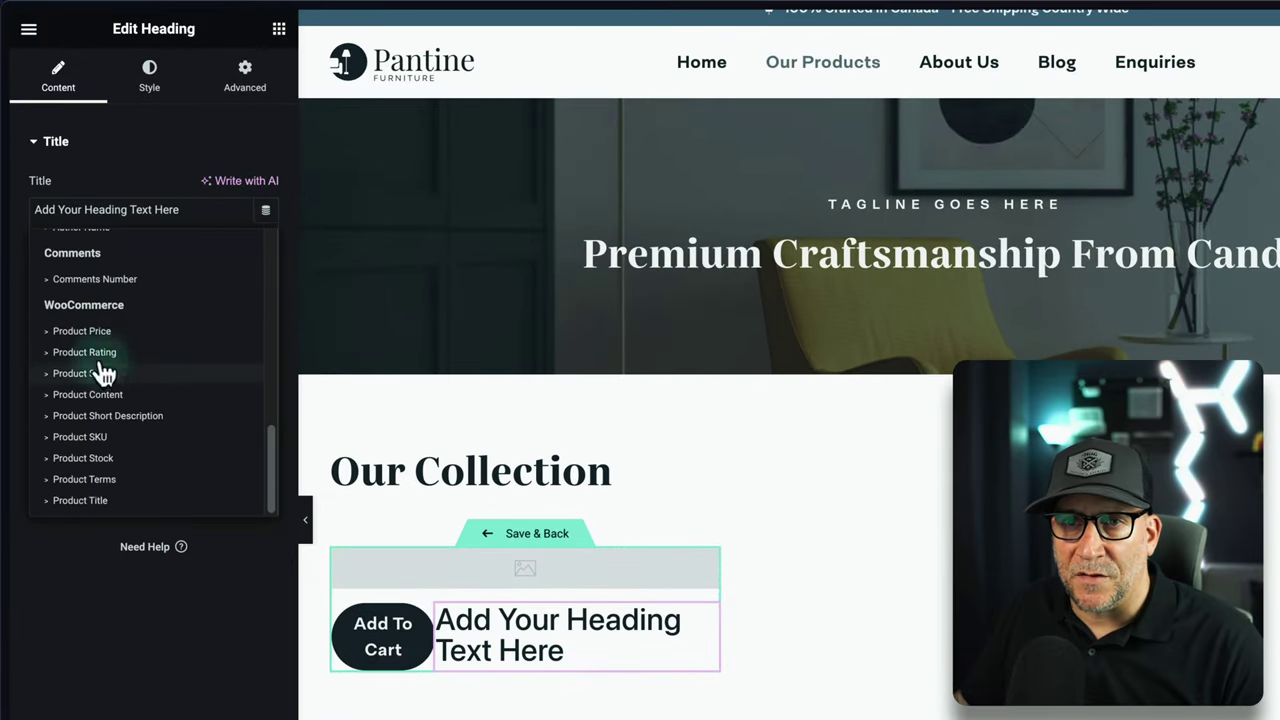
left_click(80, 331)
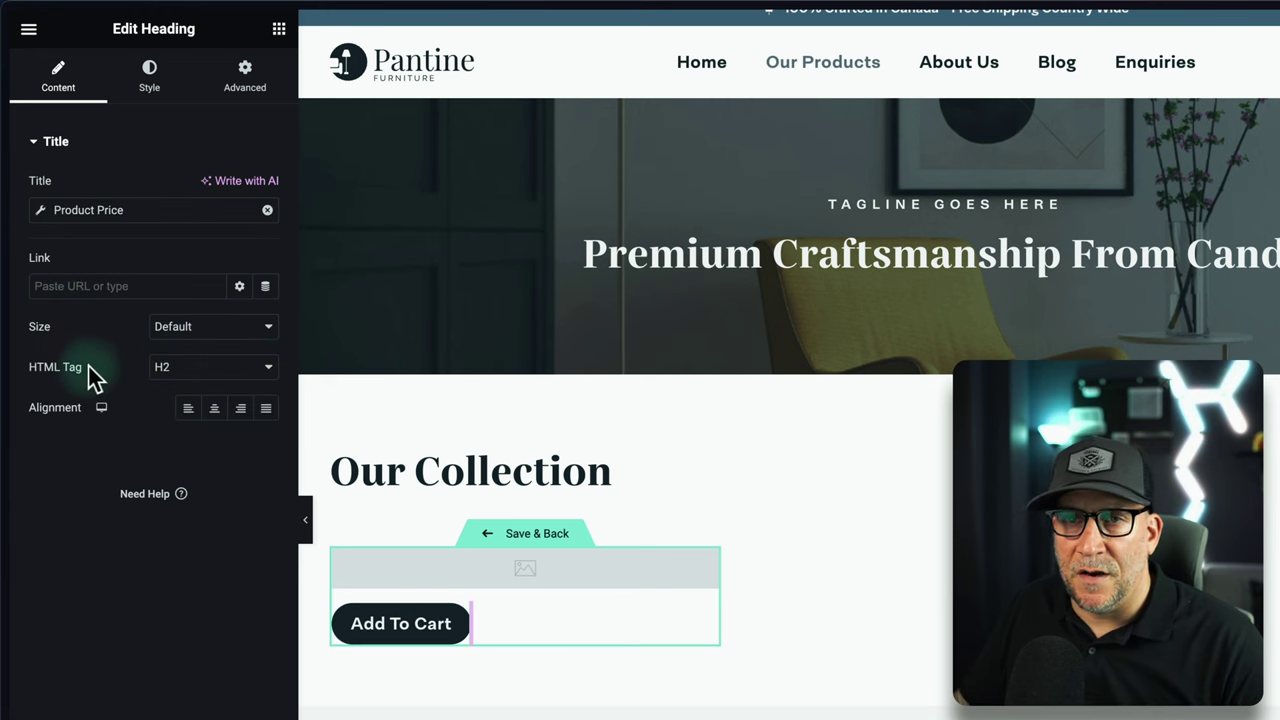
Step: Set the product price heading's HTML tag to span
left_click_drag(22, 368, 176, 372)
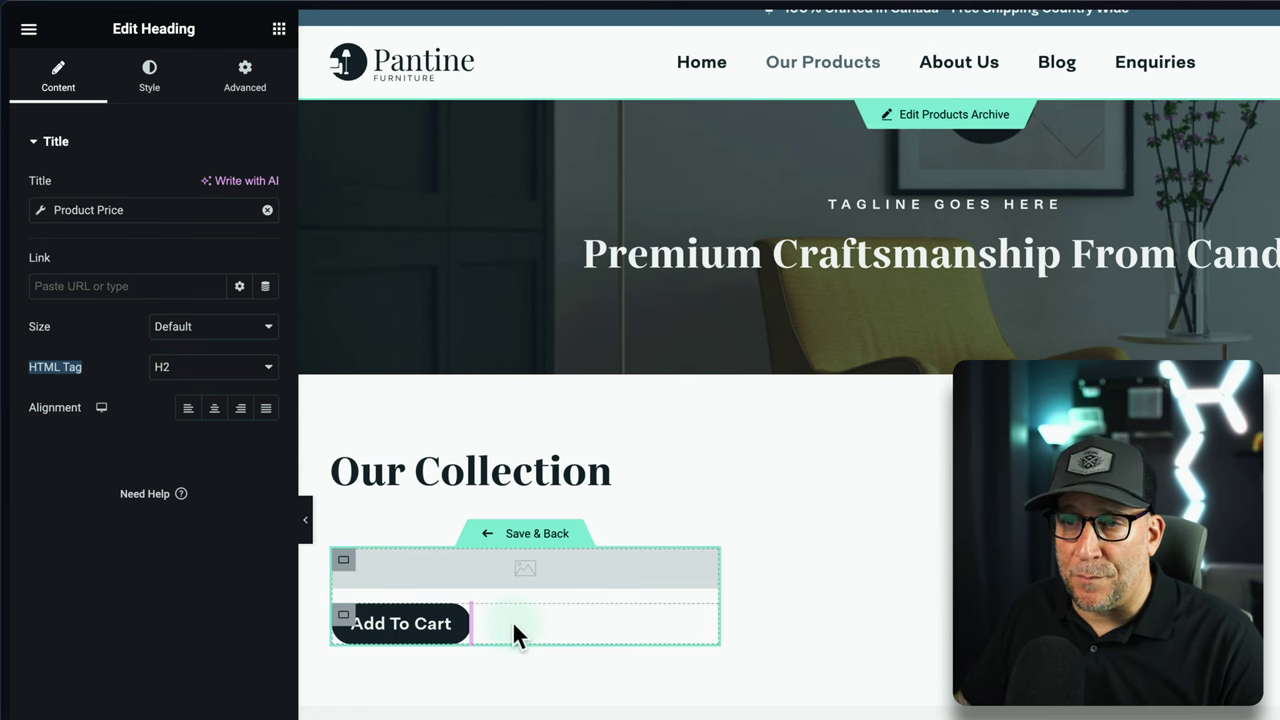
left_click(172, 368)
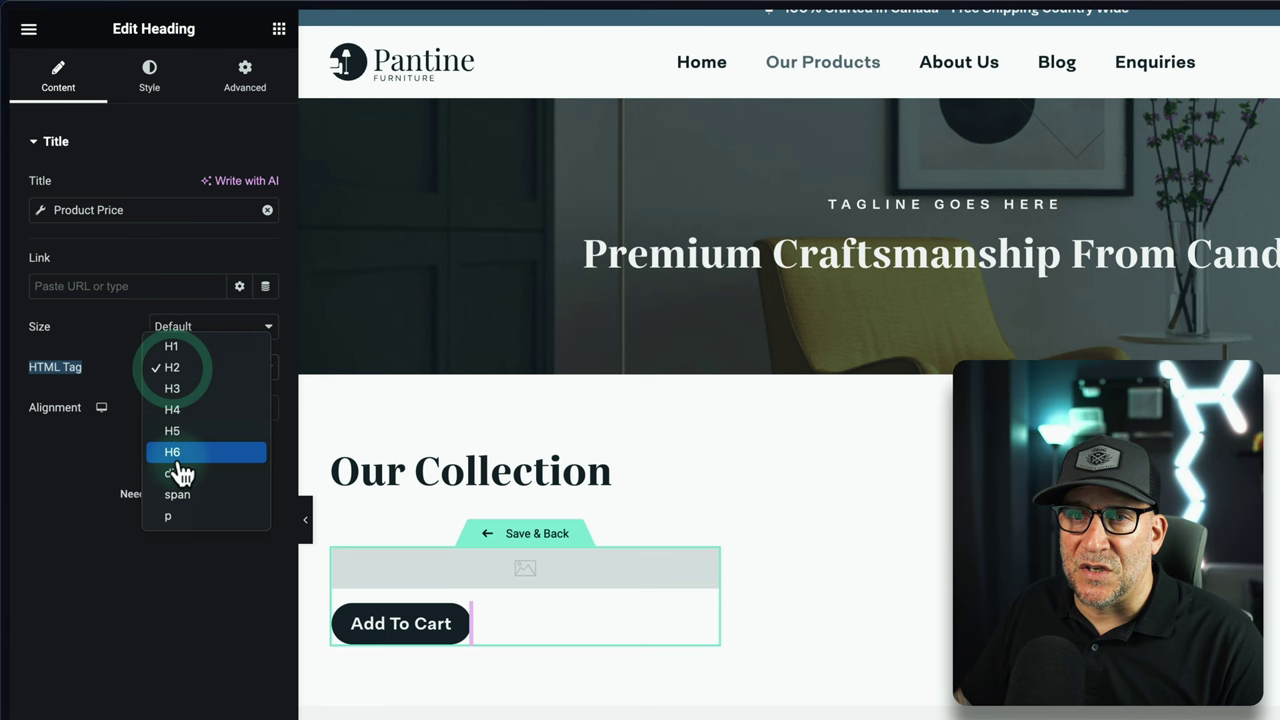
left_click(178, 496)
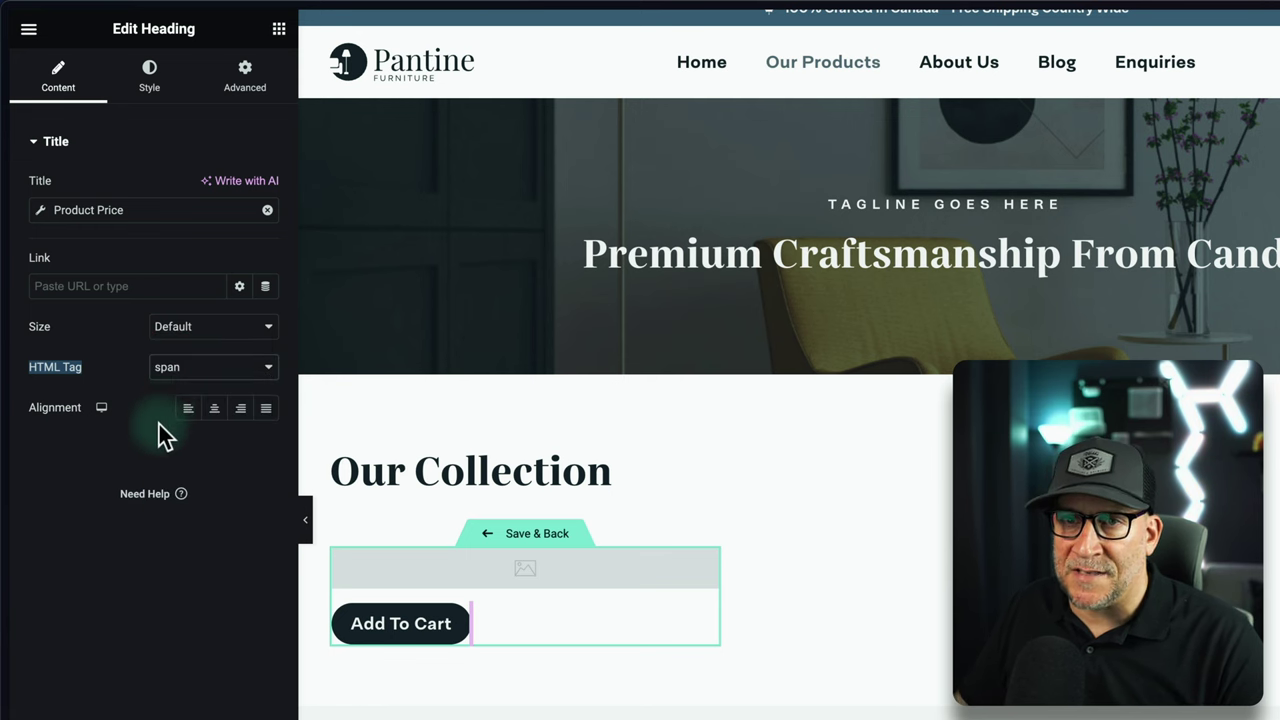
Step: Style the product price heading with the Space Blue global color and the Small Body global font
left_click(148, 93)
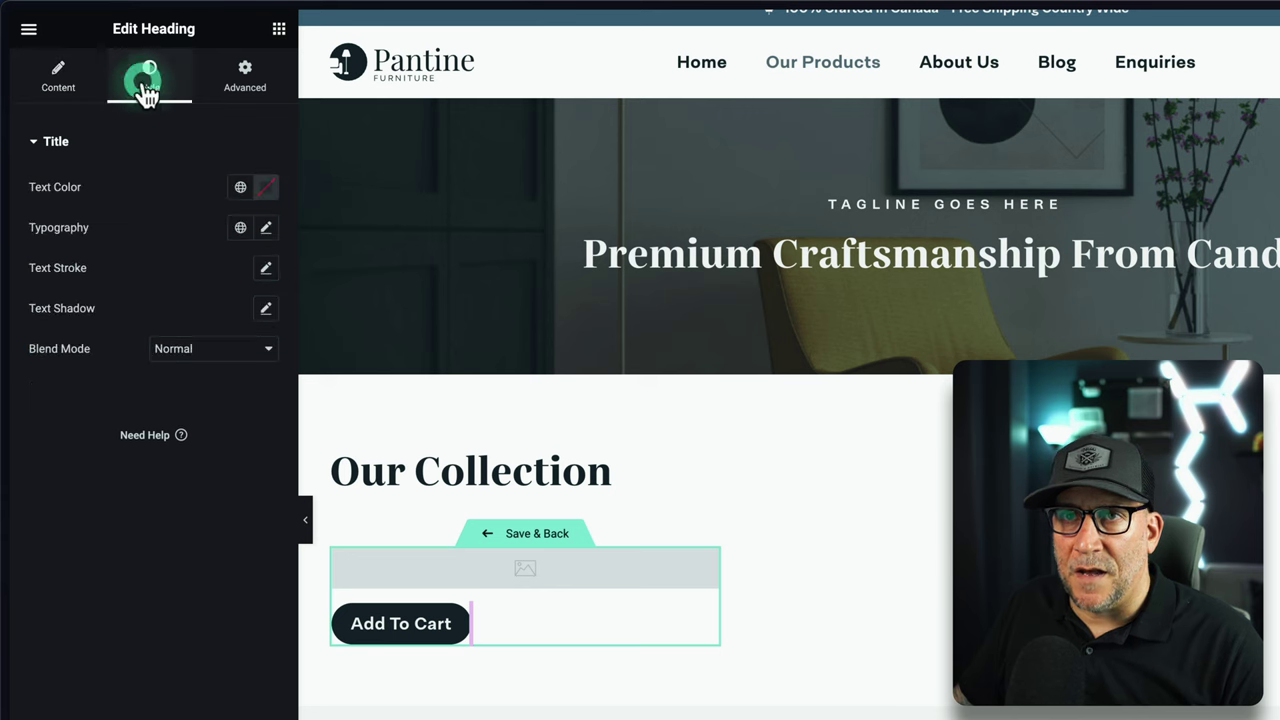
left_click(242, 198)
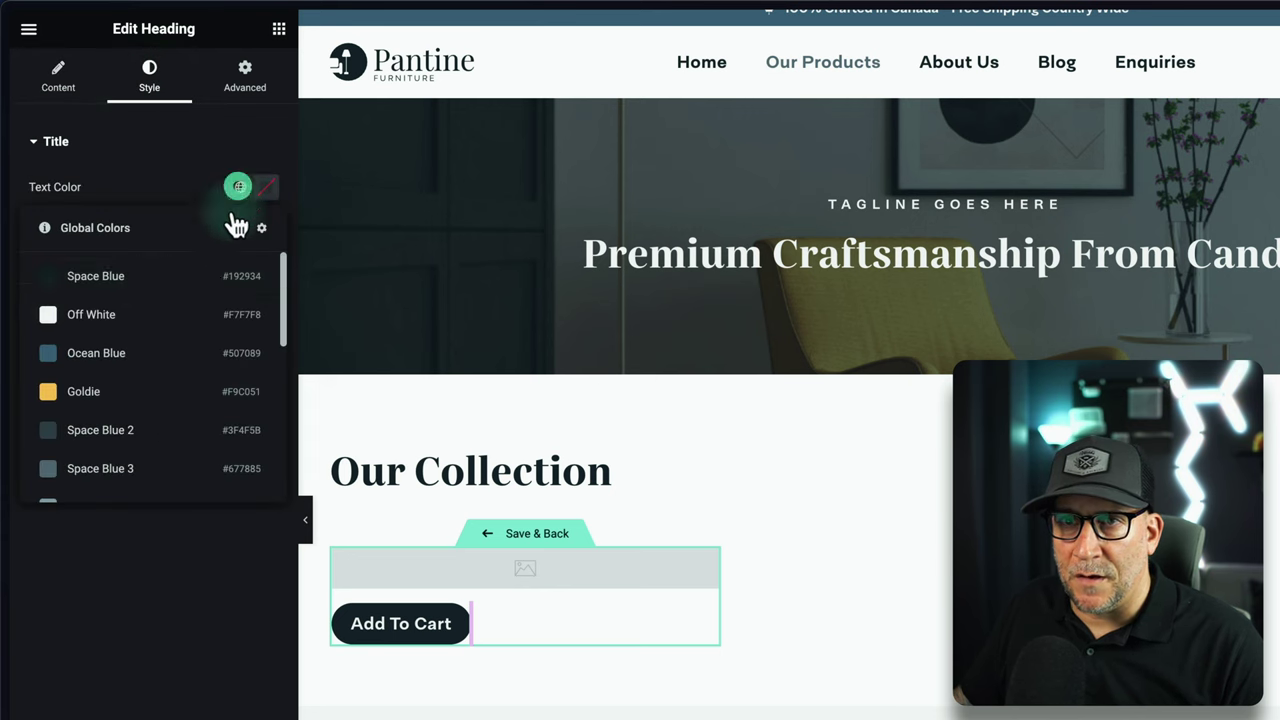
left_click(146, 278)
left_click(240, 228)
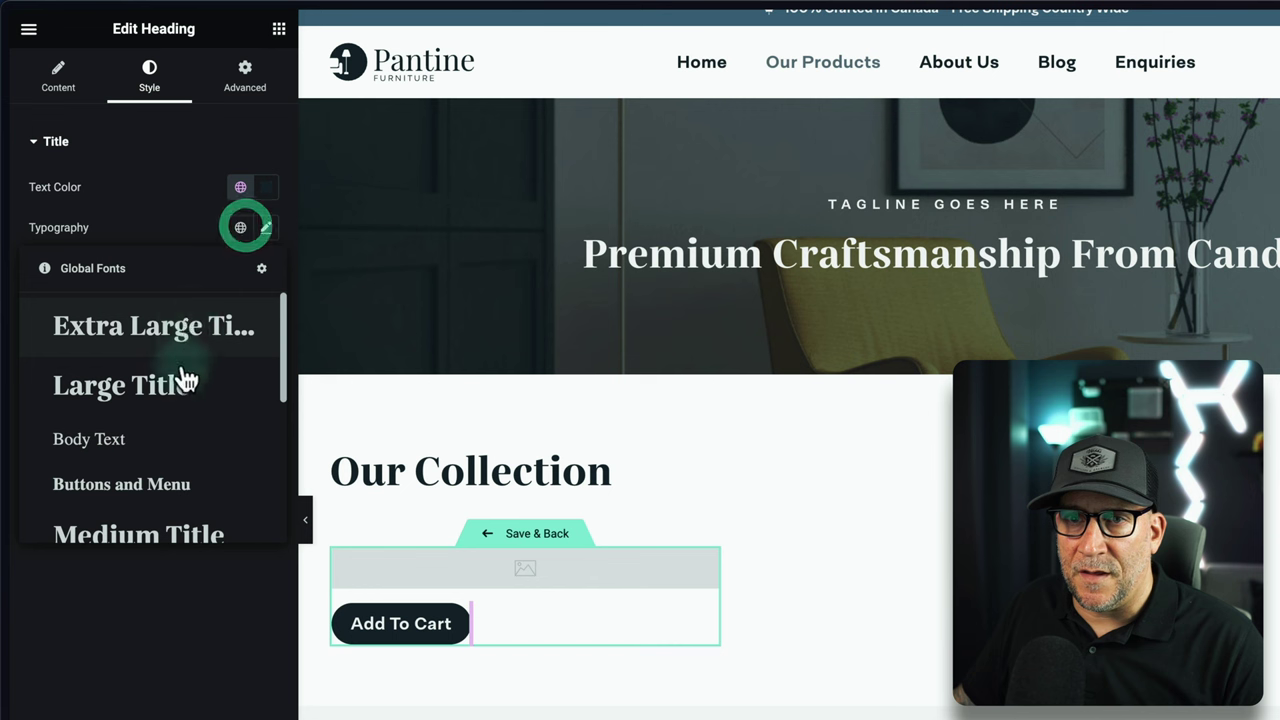
scroll(177, 380, "down", 5)
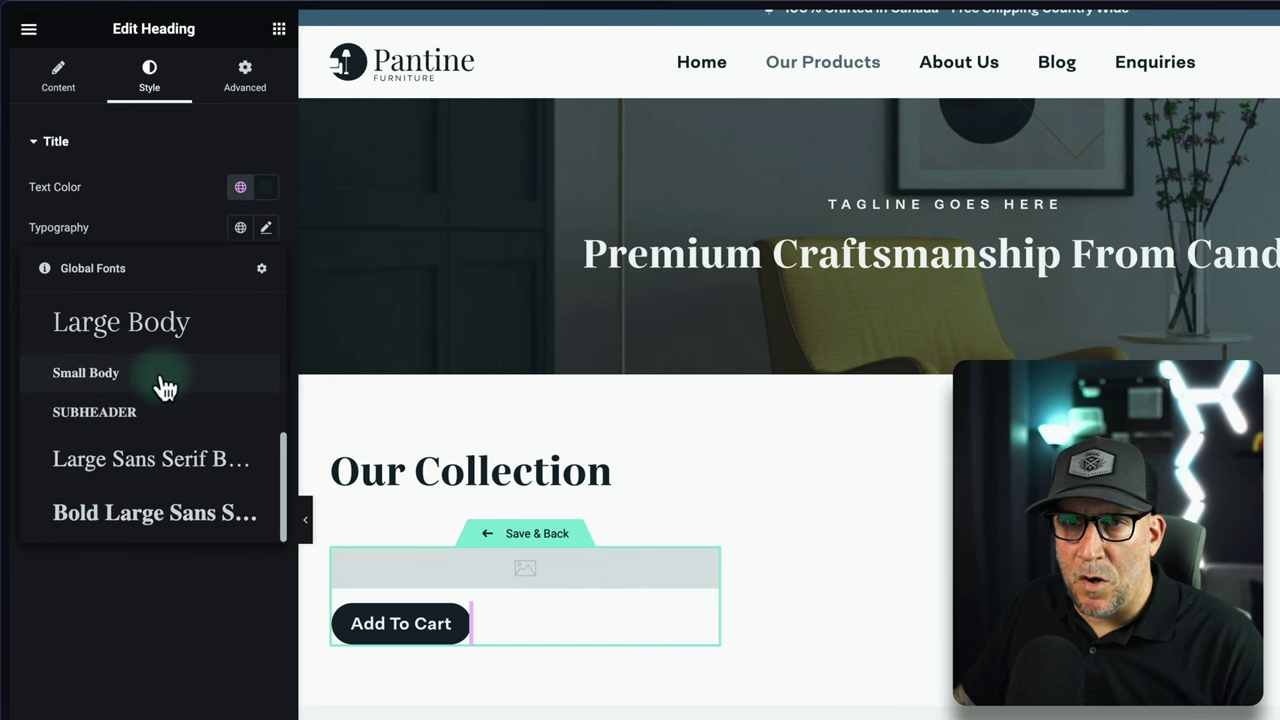
left_click(163, 378)
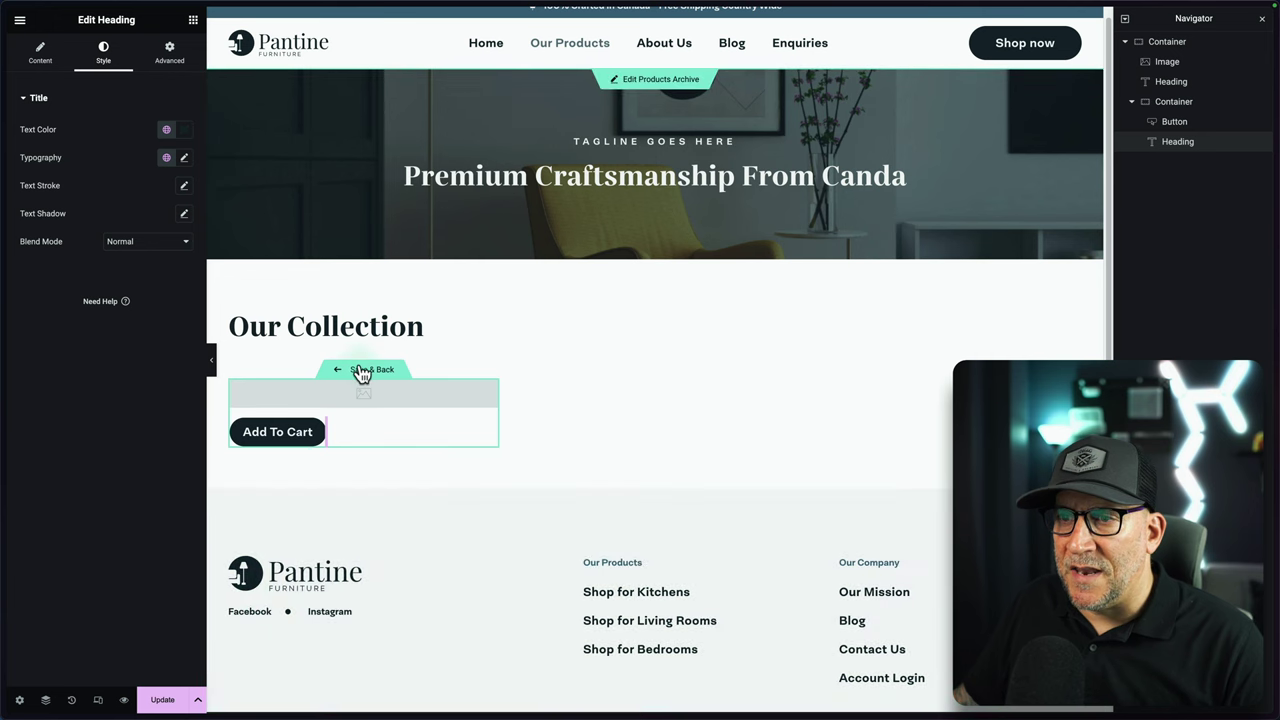
Step: Save the card template, return to the archive template, and set the Loop Grid's template type to Products
left_click(392, 404)
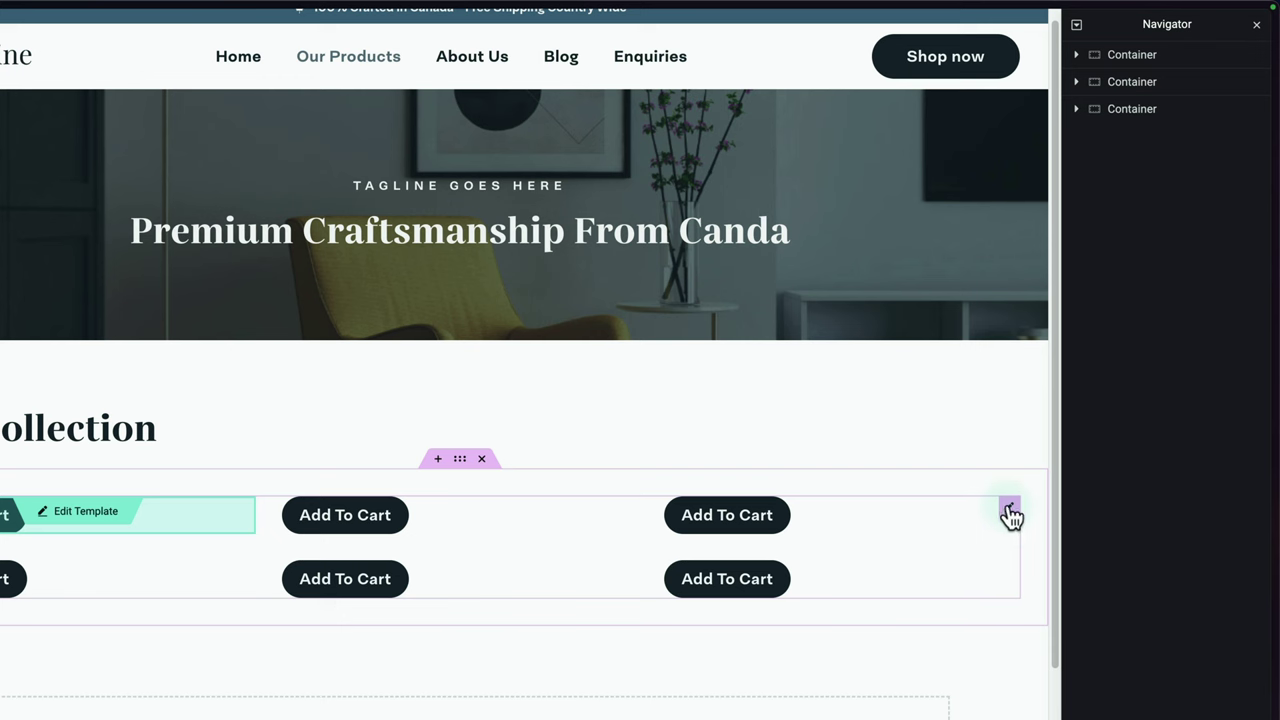
left_click(1010, 512)
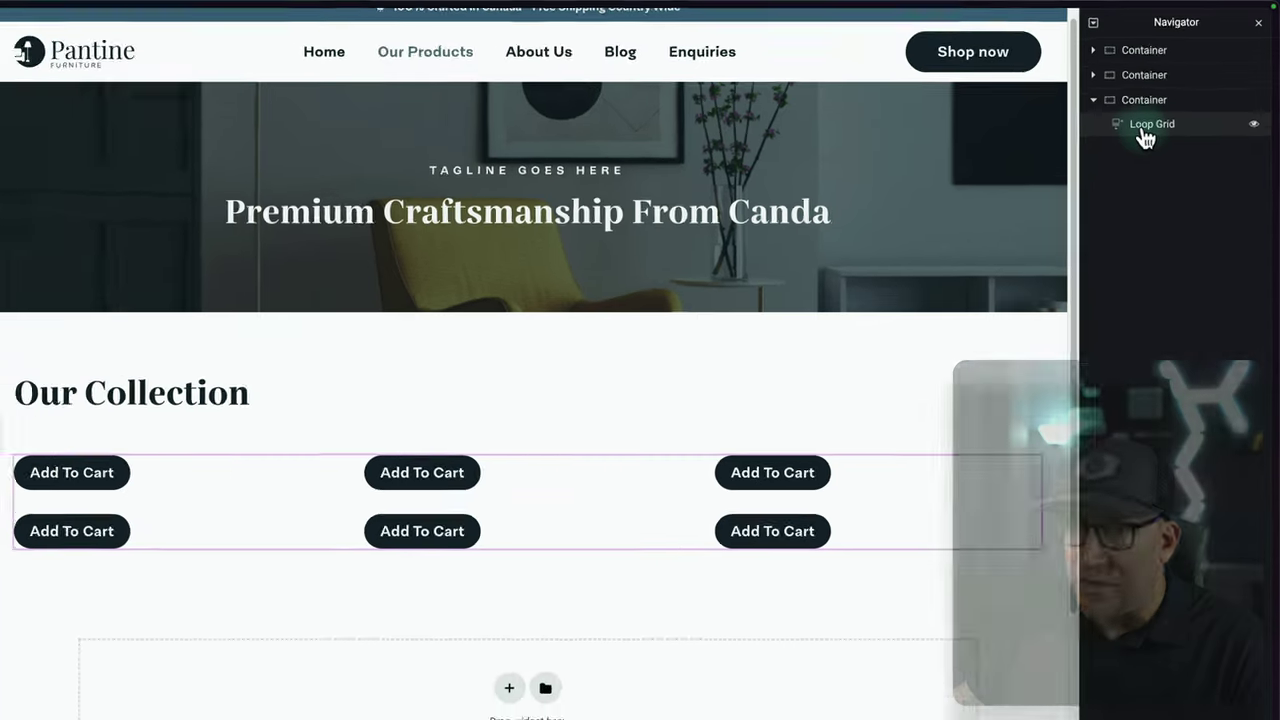
left_click(1130, 138)
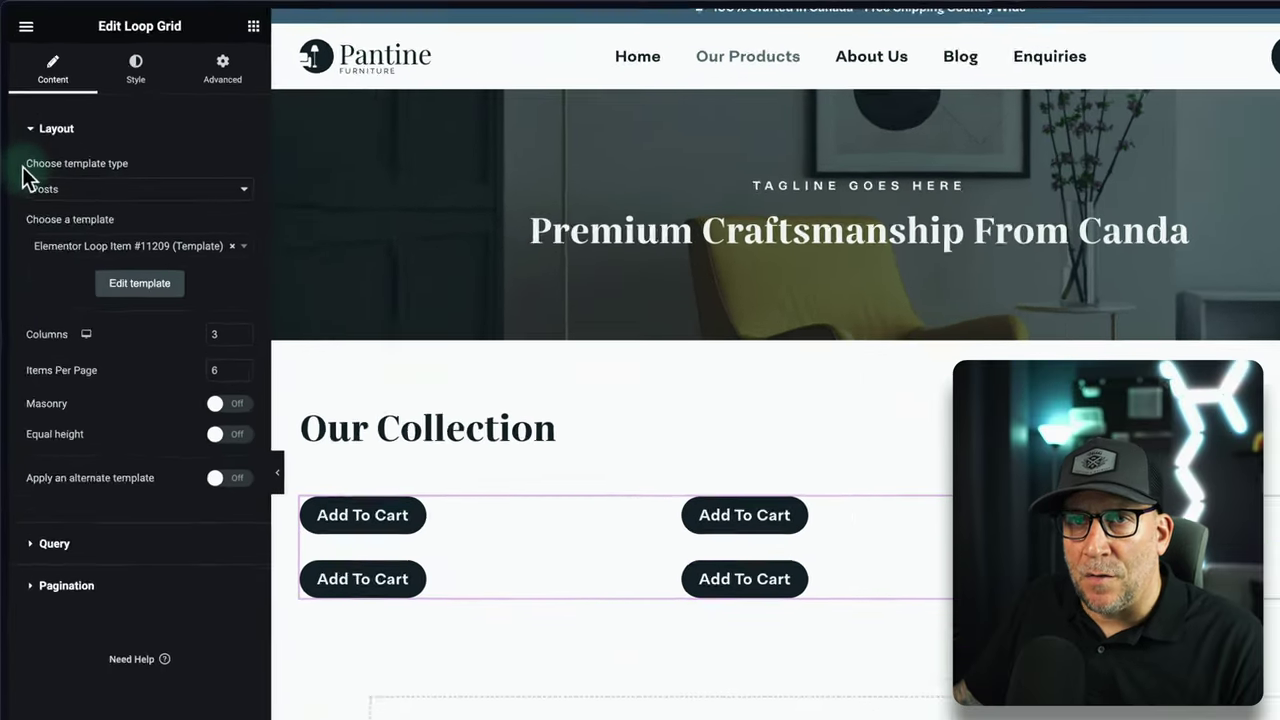
triple_click(108, 126)
left_click(57, 145)
left_click(72, 225)
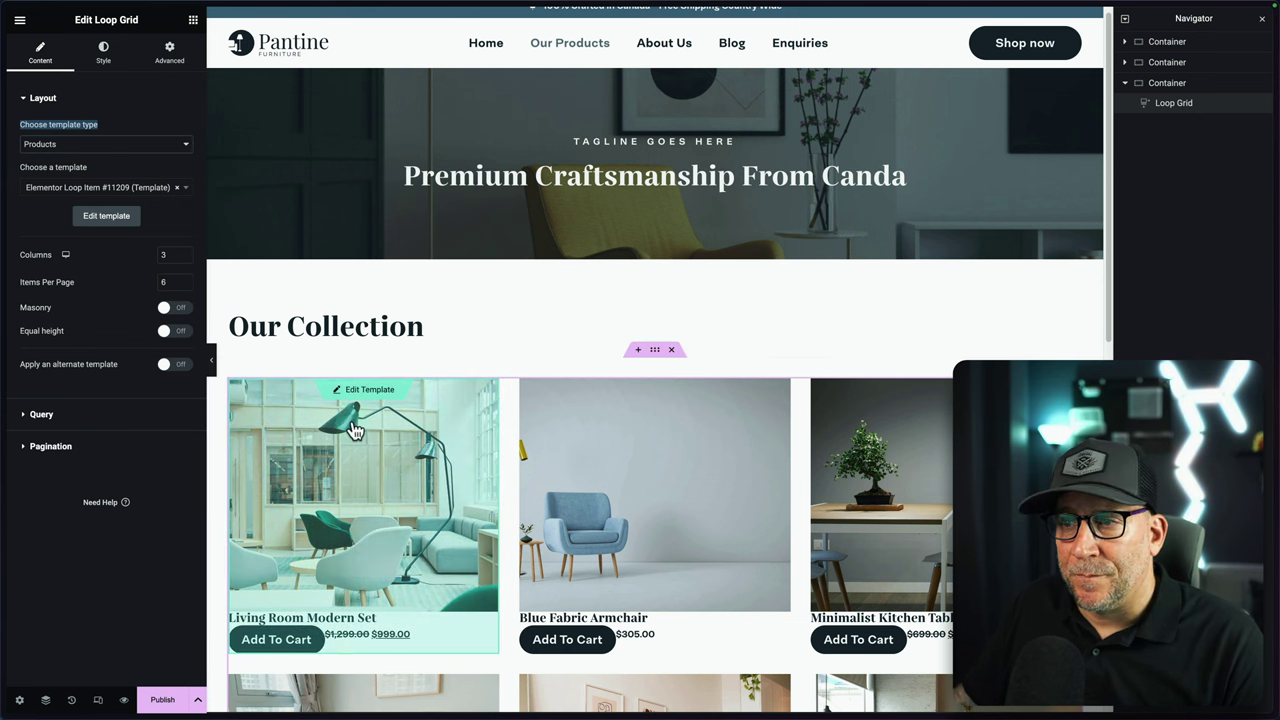
Step: Reopen the product card template for editing and title the loop item "Shop Grid"
left_click(370, 390)
left_click(735, 392)
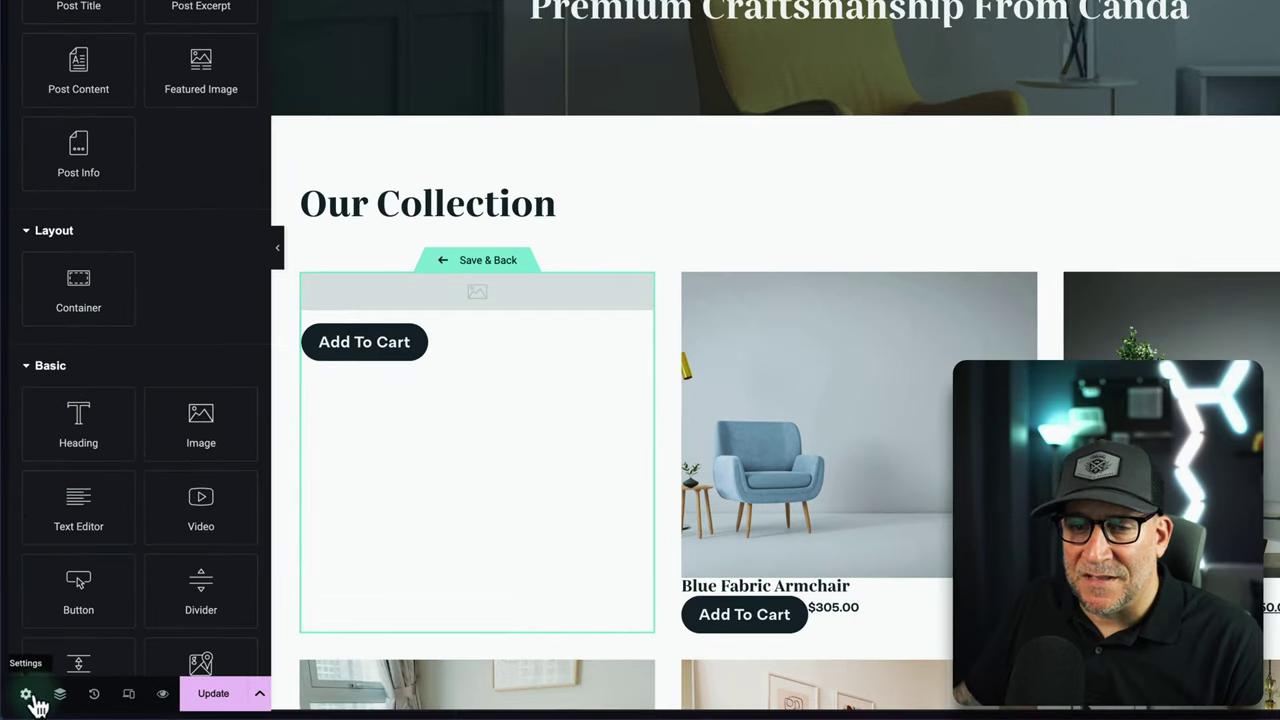
left_click(26, 694)
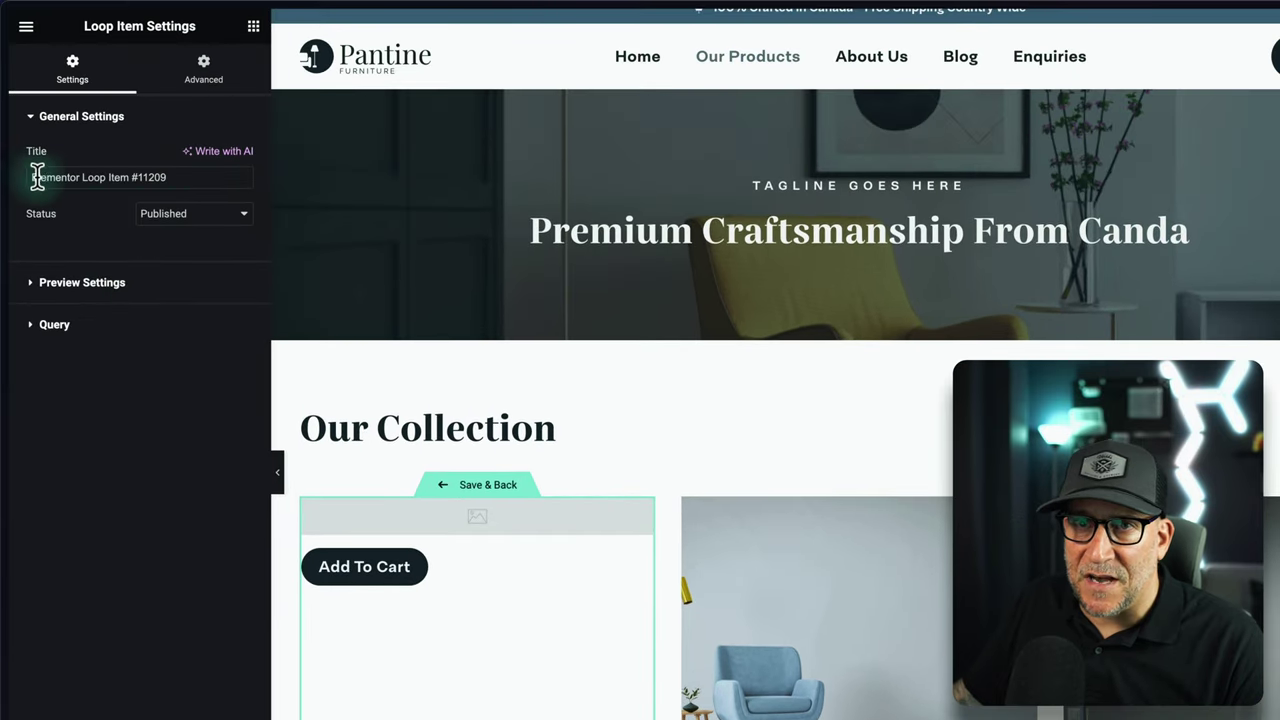
mouse_move(33, 177)
left_mouse_down()
mouse_move(166, 177)
mouse_move(29, 177)
left_mouse_up()
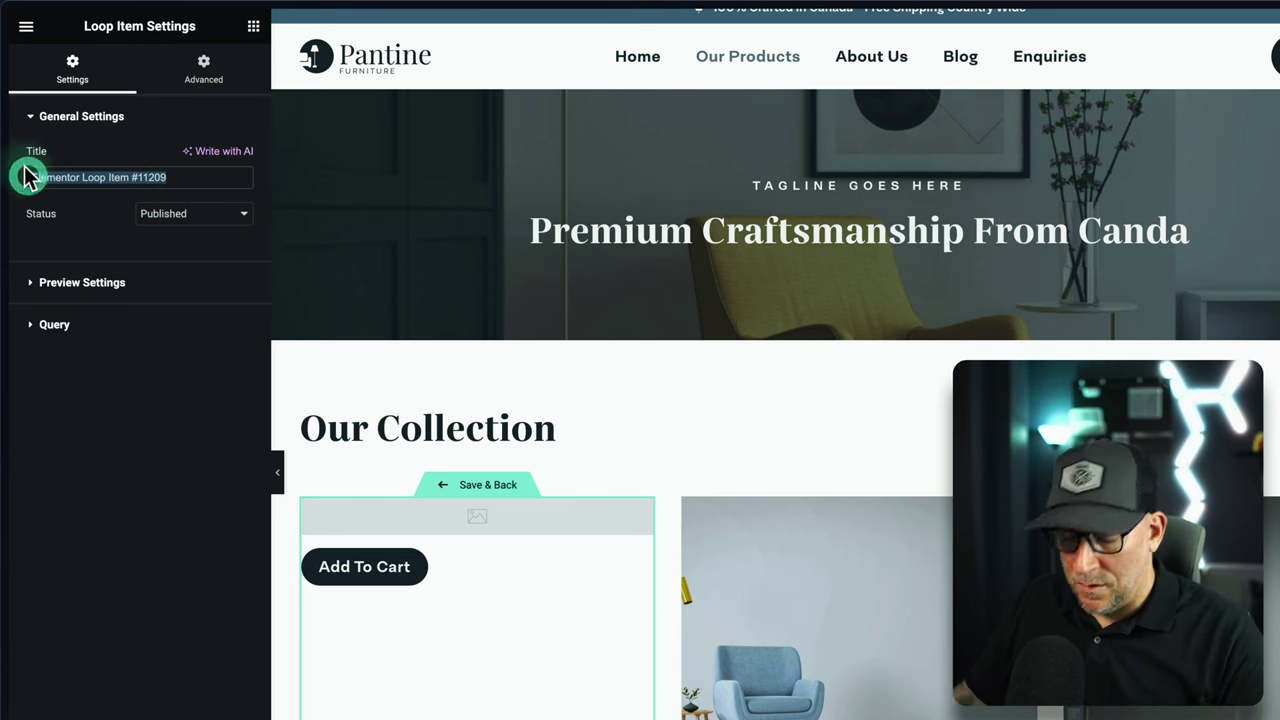
type("Shop")
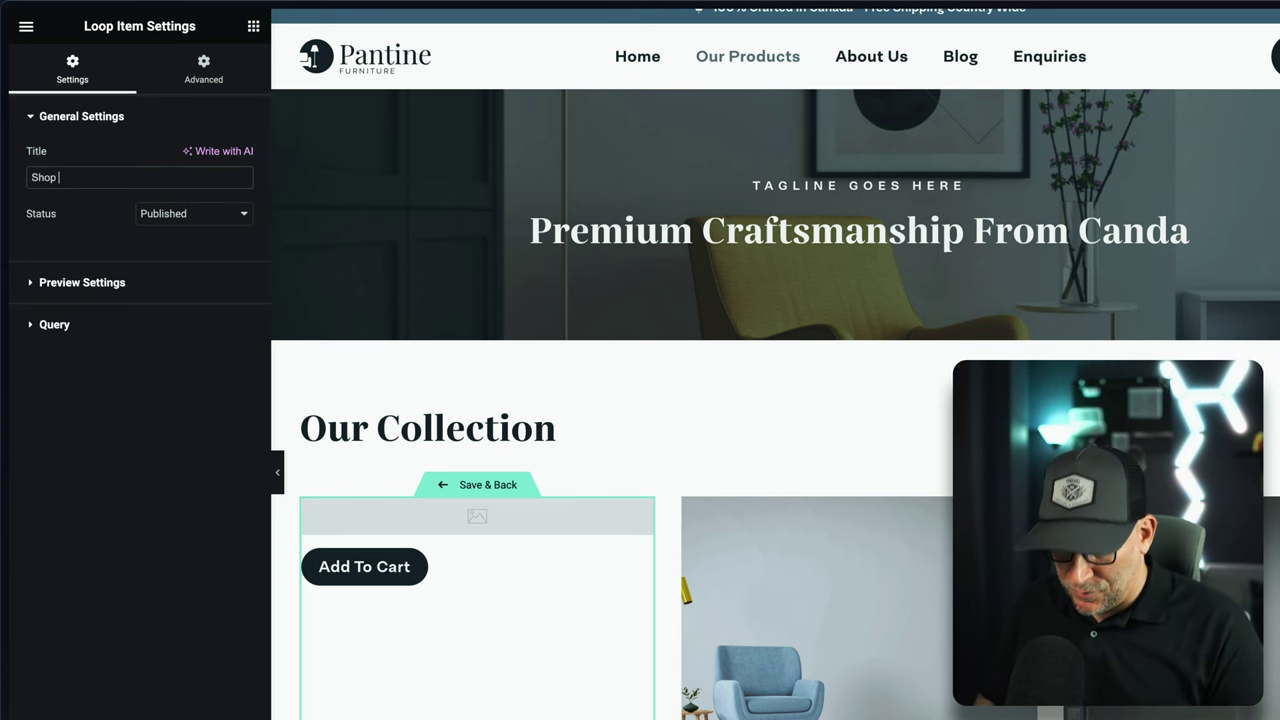
type(" Grid")
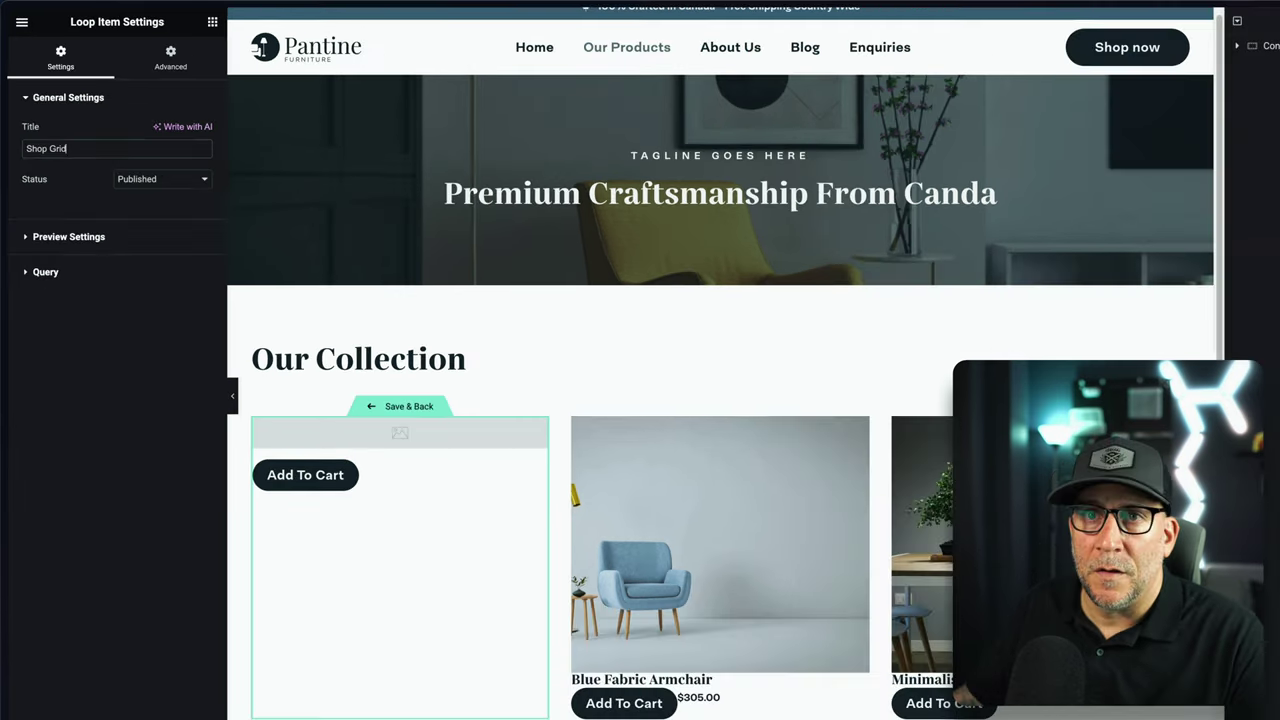
Step: Give the product card's image a 12 px border radius on all corners and update the template
left_click(641, 521)
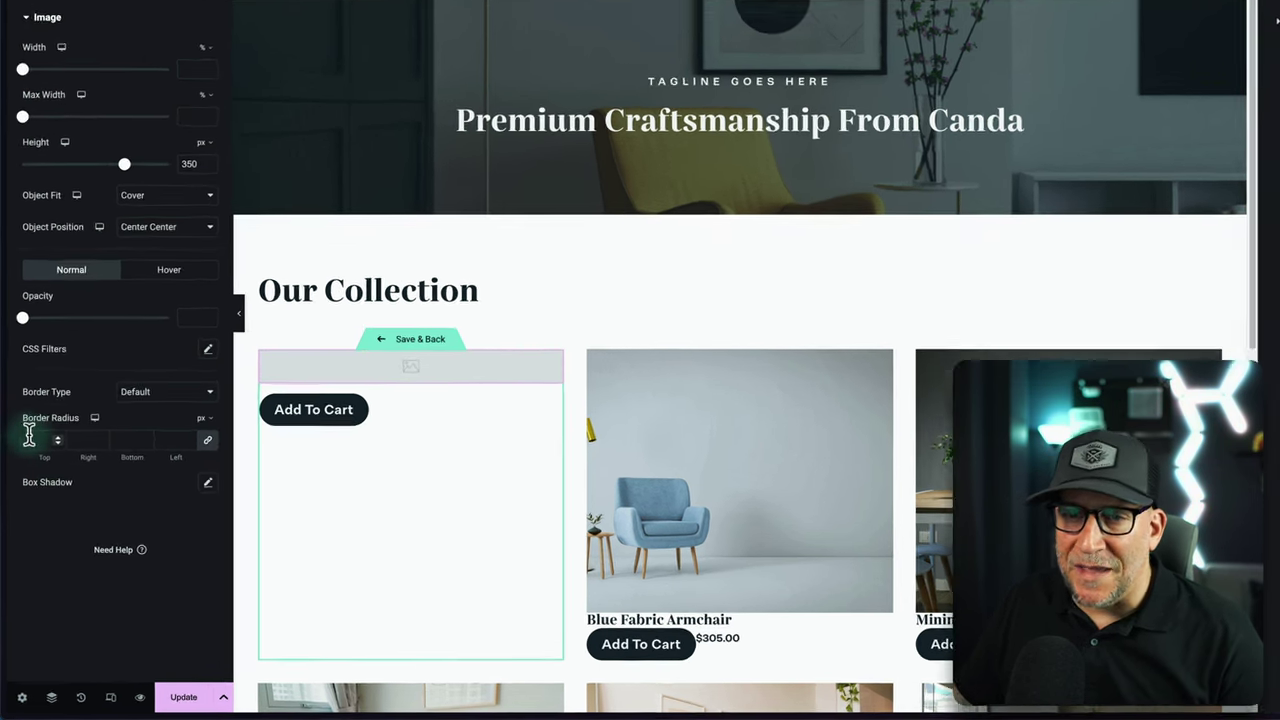
left_click(29, 467)
type("12")
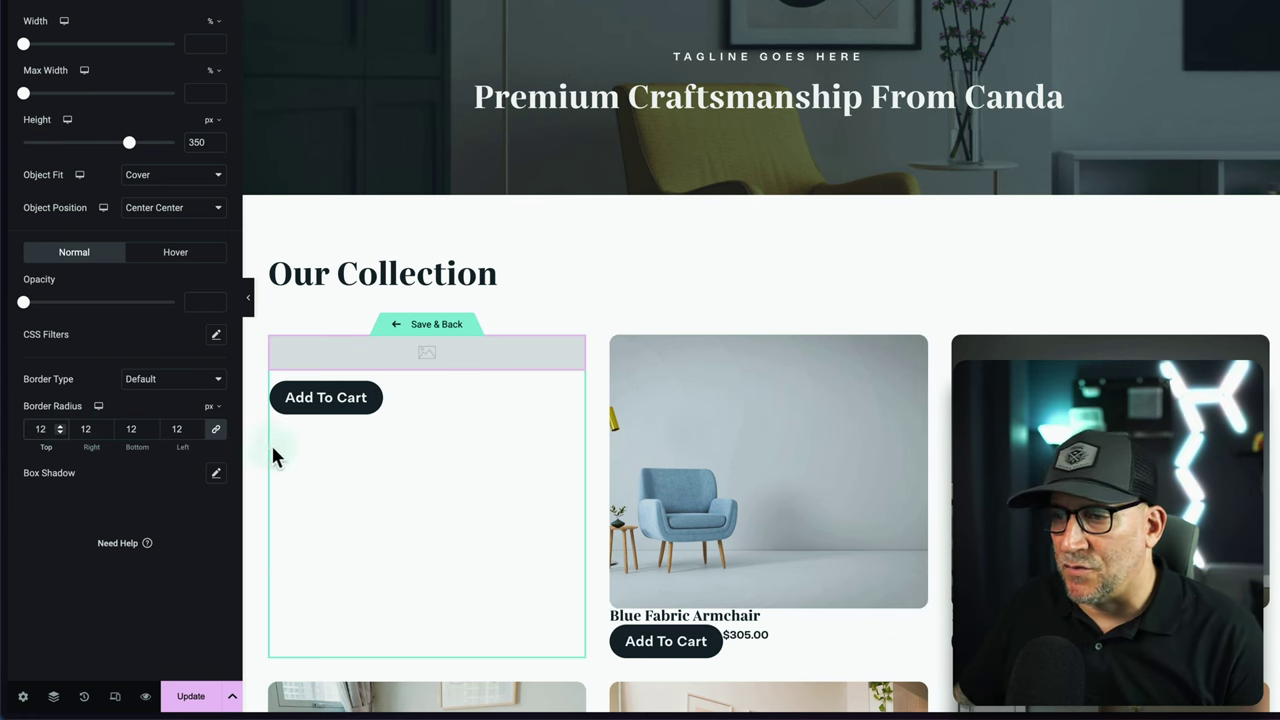
left_click(177, 700)
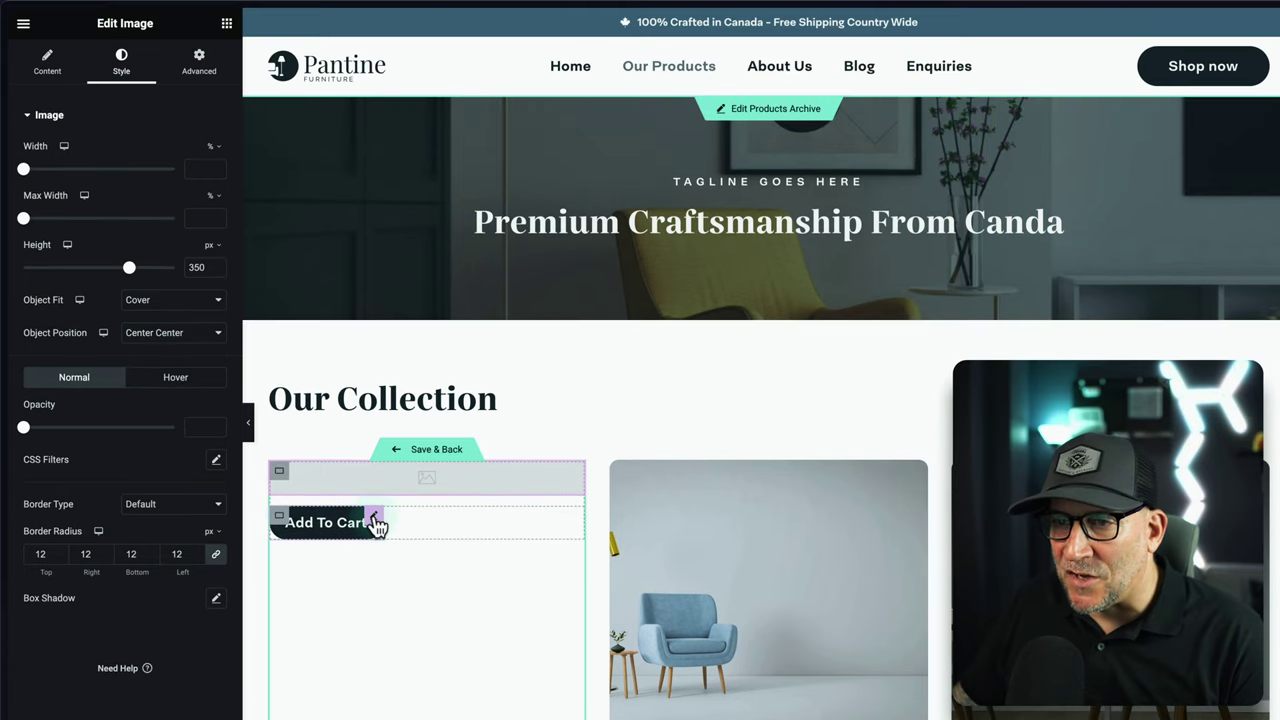
Step: Apply the Small Body global font to the Add To Cart button and update the template
left_click(374, 520)
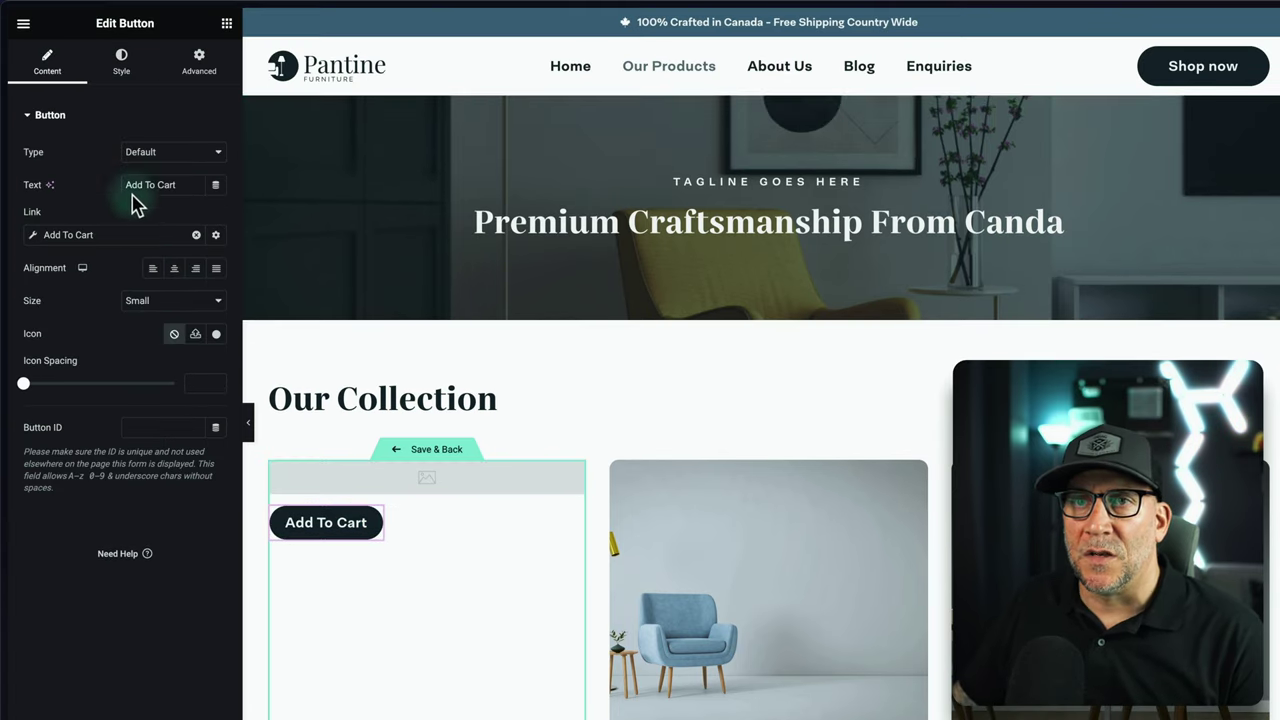
left_click(117, 78)
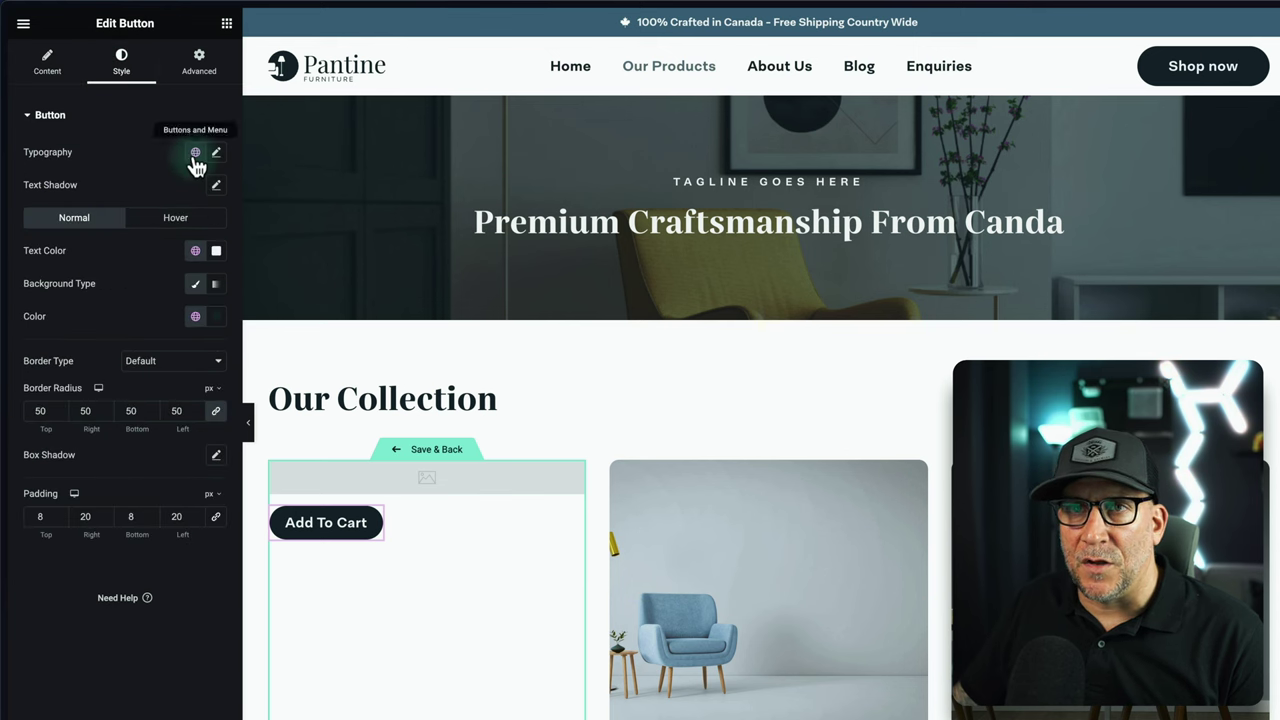
left_click(195, 154)
scroll(140, 334, "down", 2)
scroll(140, 334, "down", 5)
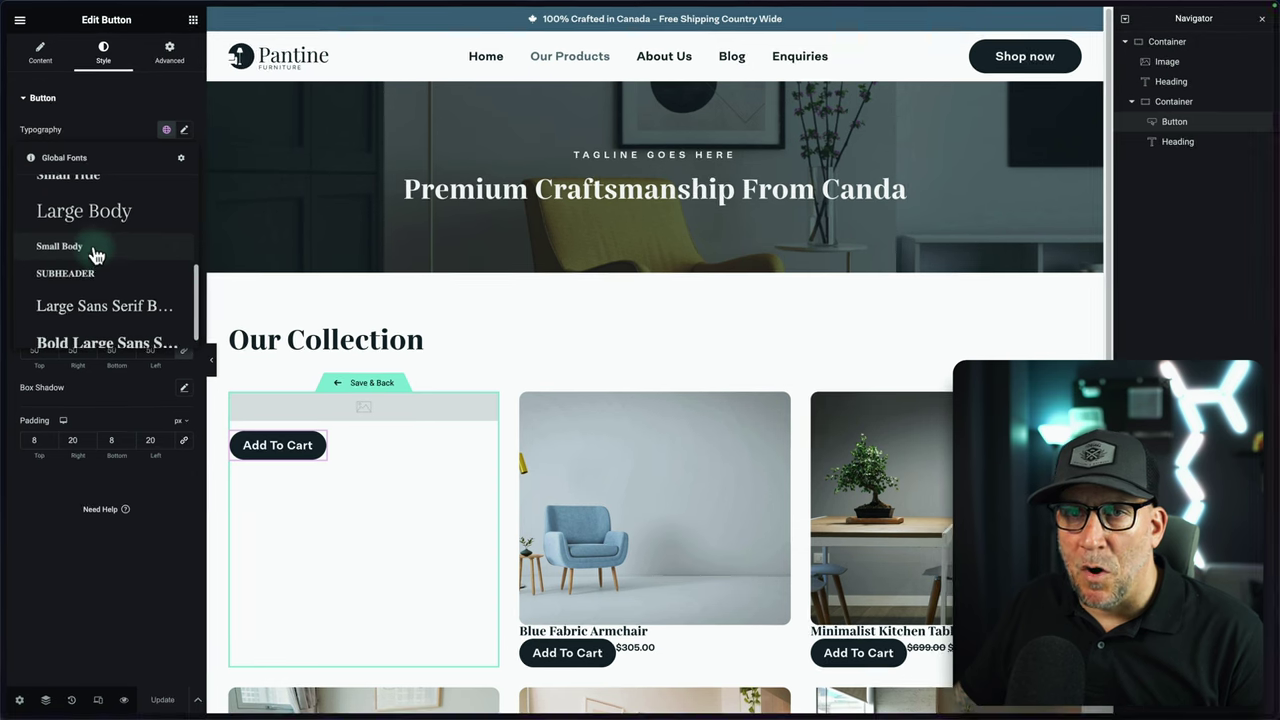
left_click(103, 271)
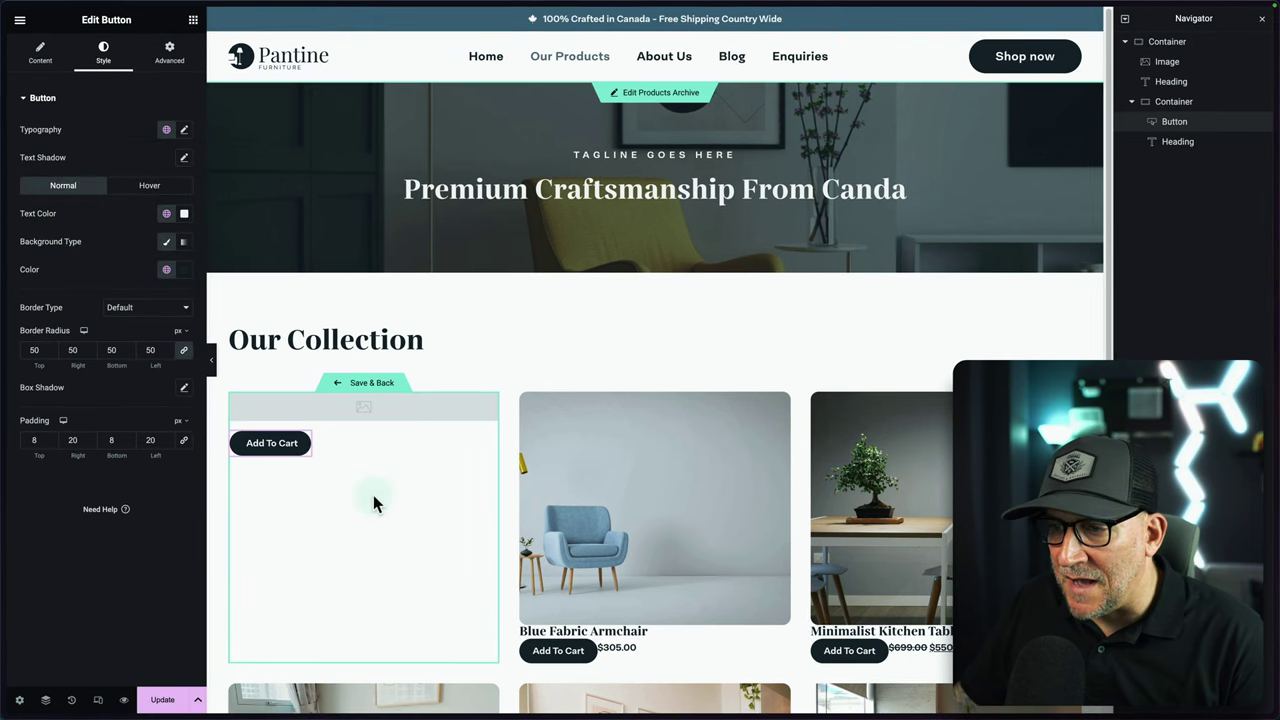
left_click(158, 700)
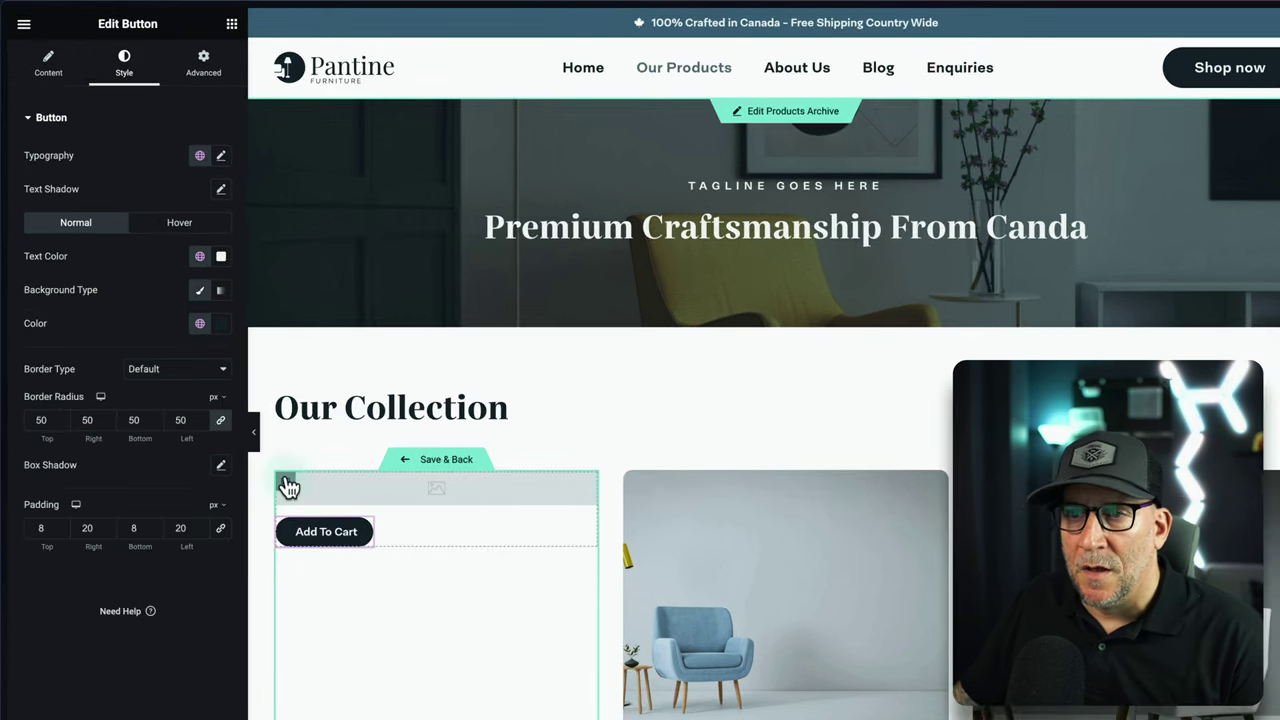
Step: Set the column and row gaps of the card's outer container to 1 rem
left_click(286, 482)
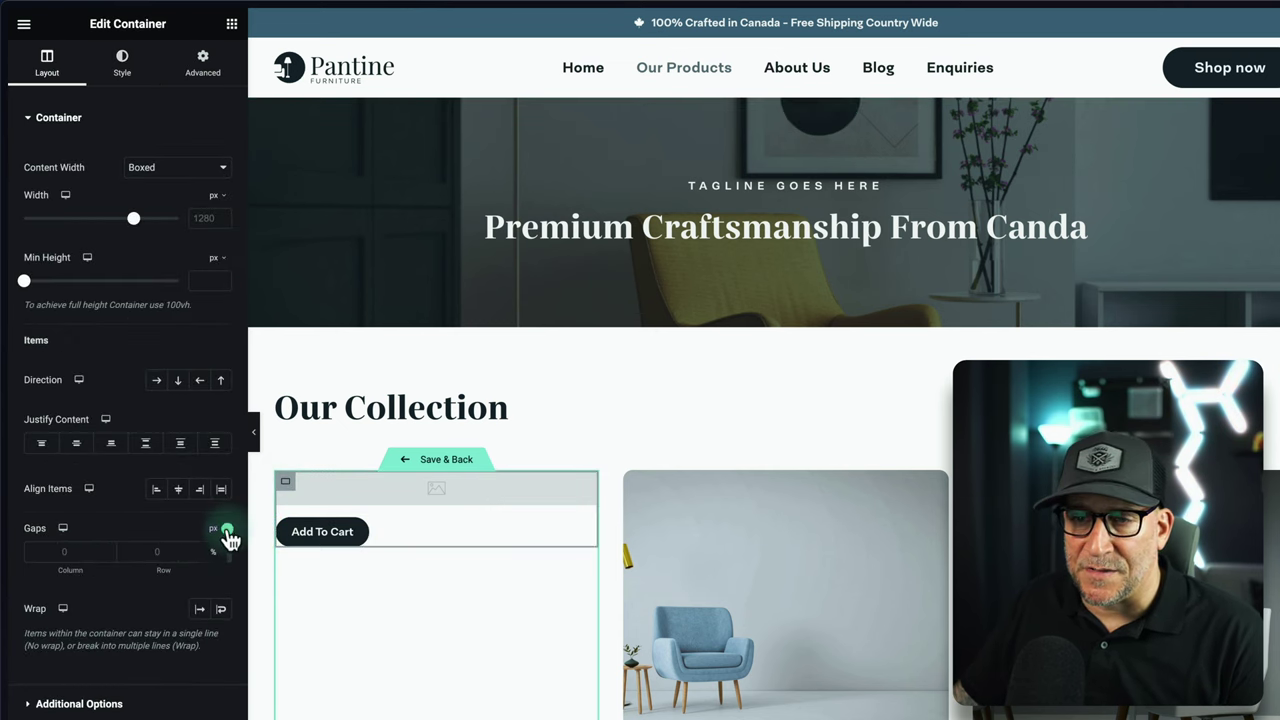
left_click(215, 605)
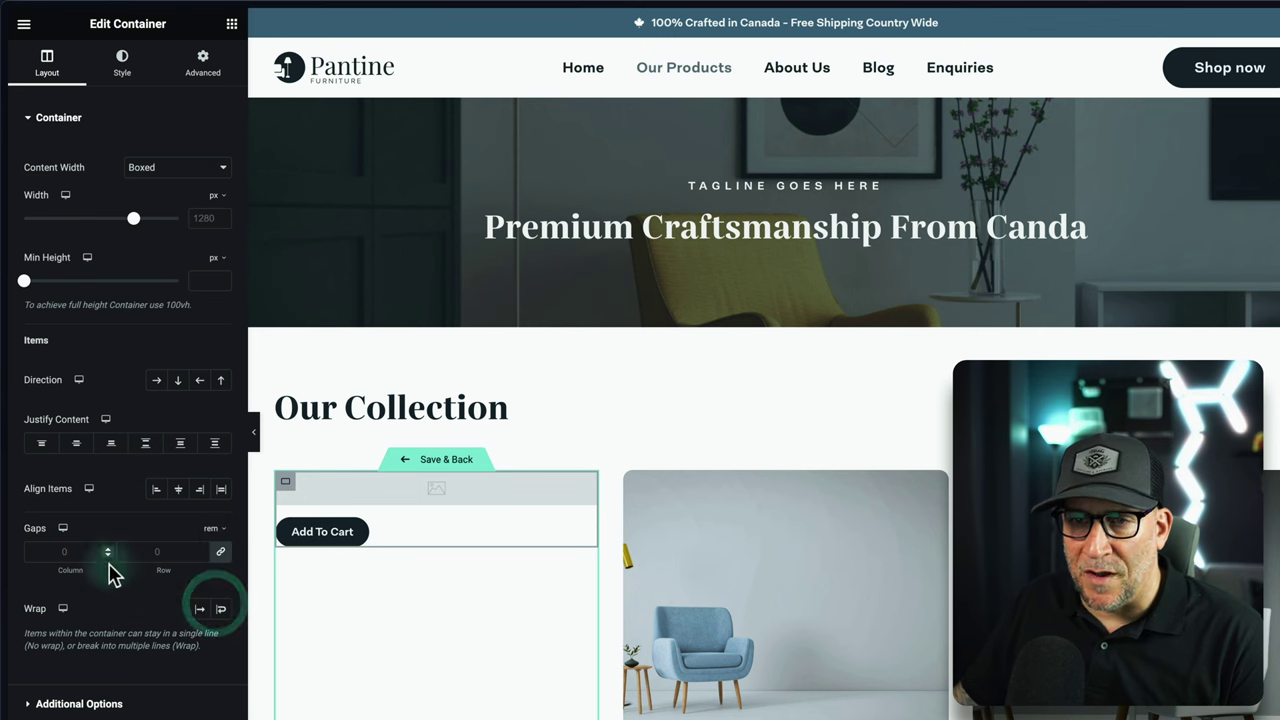
left_click(60, 552)
type("2")
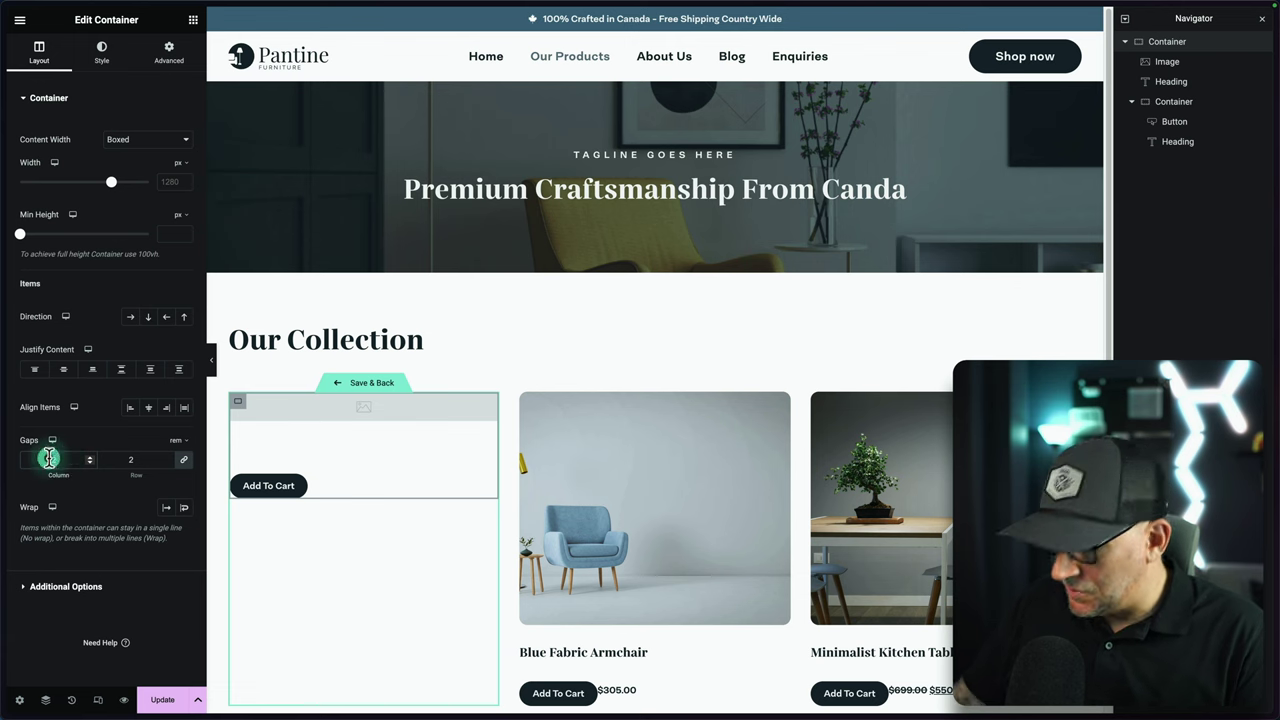
key("BackSpace")
type("1")
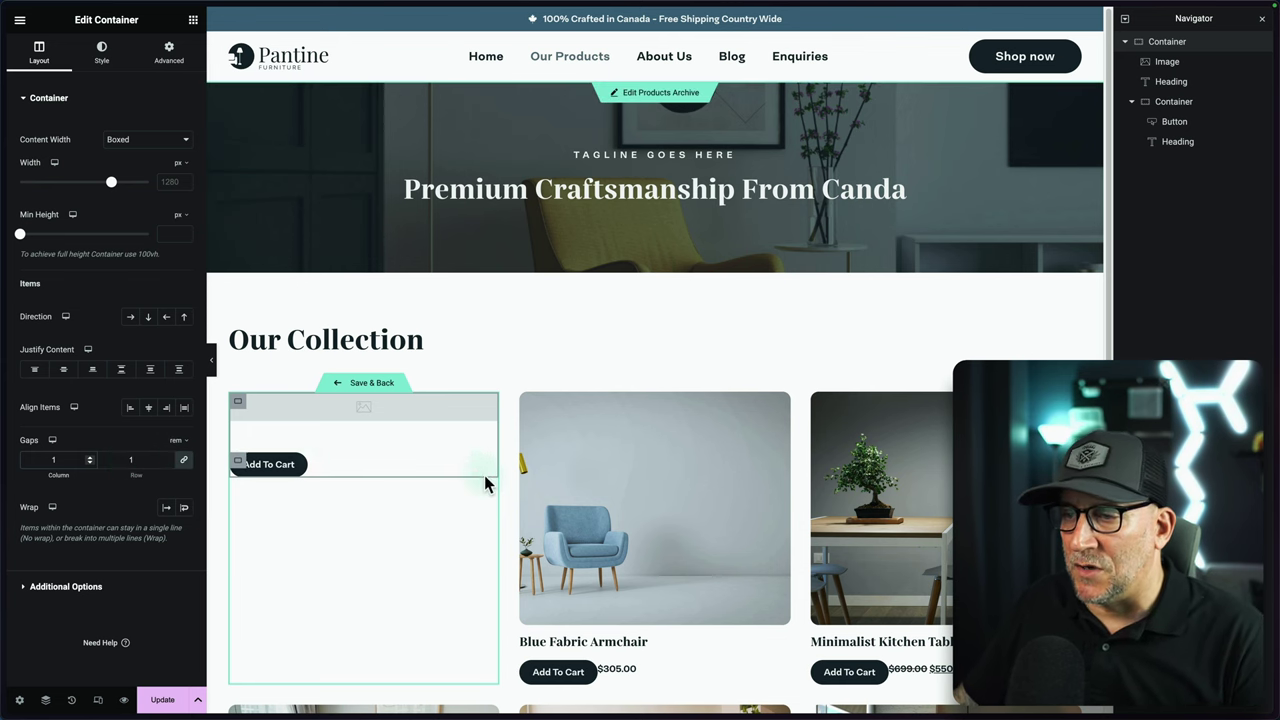
Step: Keep the container holding the button and price in horizontal row direction and align its items to center
scroll(420, 455, "down", 1)
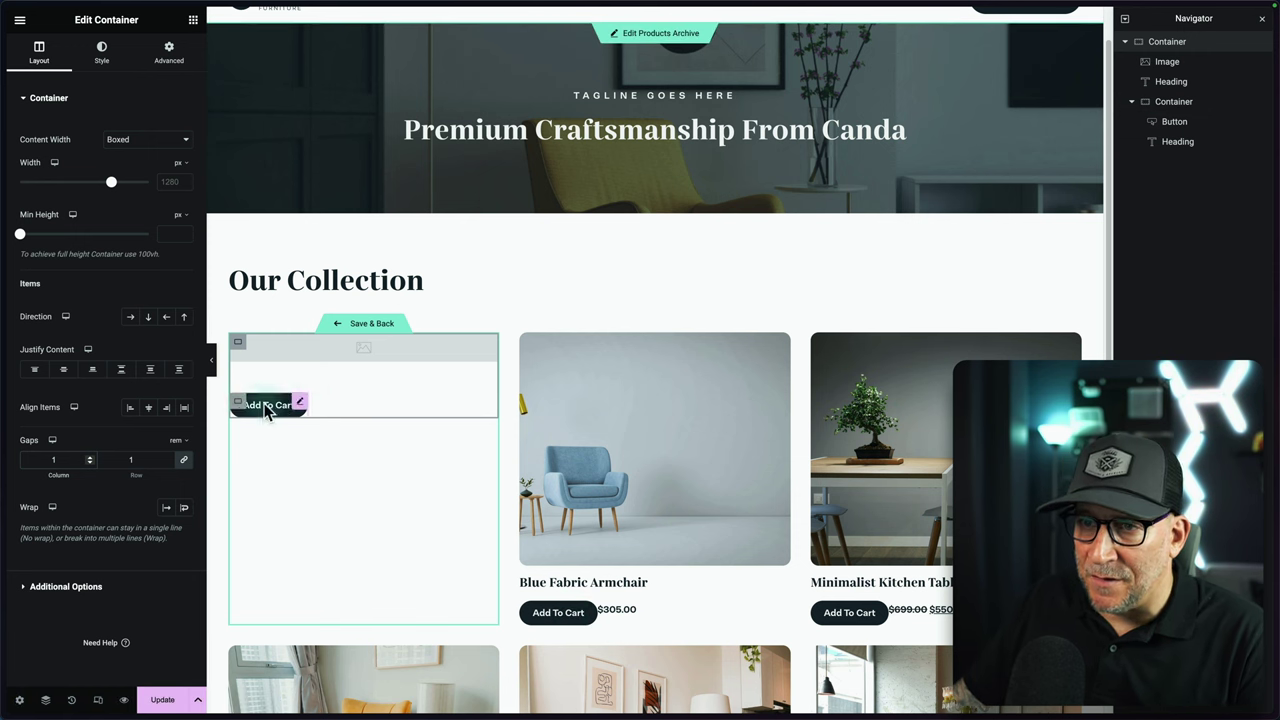
left_click(238, 402)
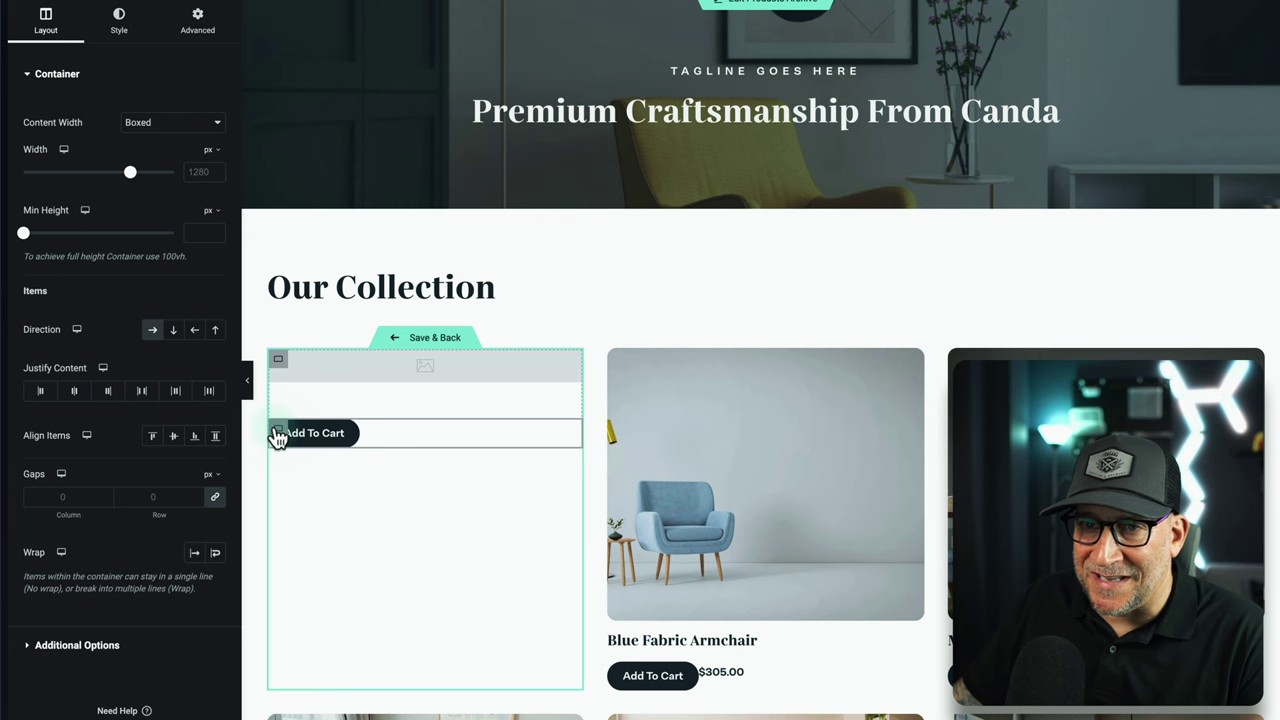
left_click(174, 331)
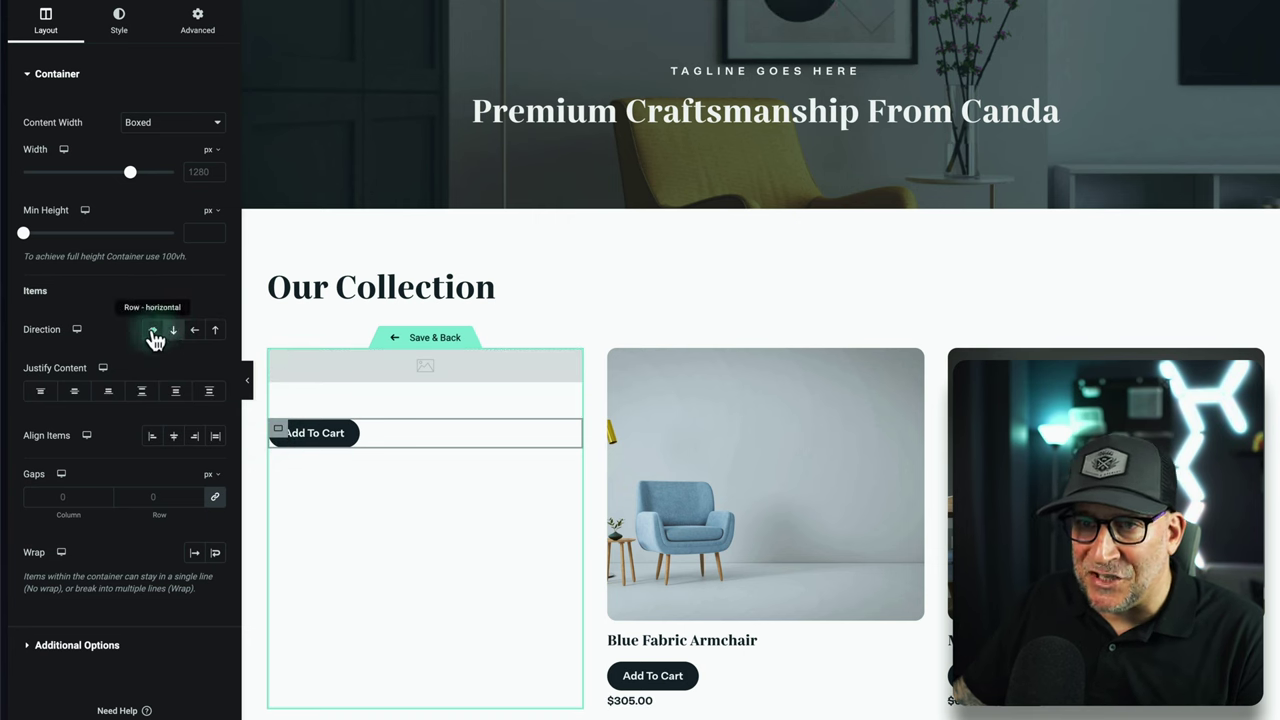
left_click(152, 330)
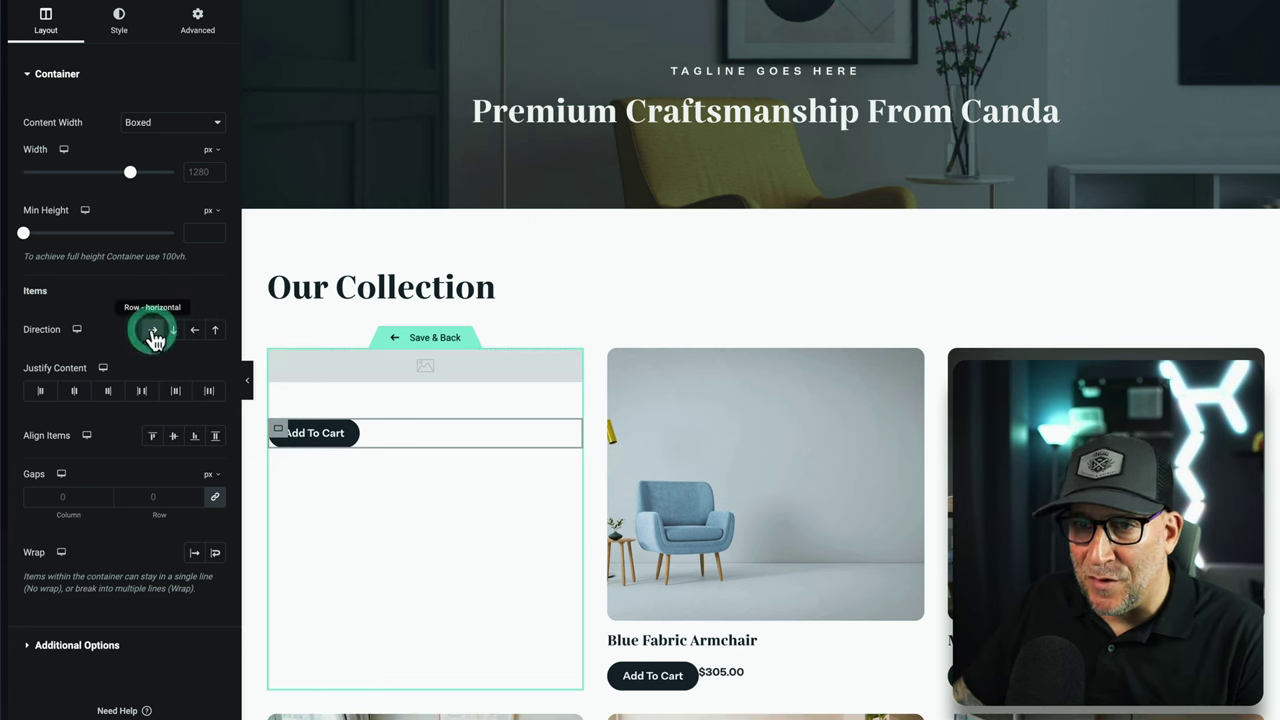
left_click(172, 436)
Step: Set the column and row gaps of the button and price container to 1 rem, update the template and return to the archive
scroll(743, 690, "down", 2)
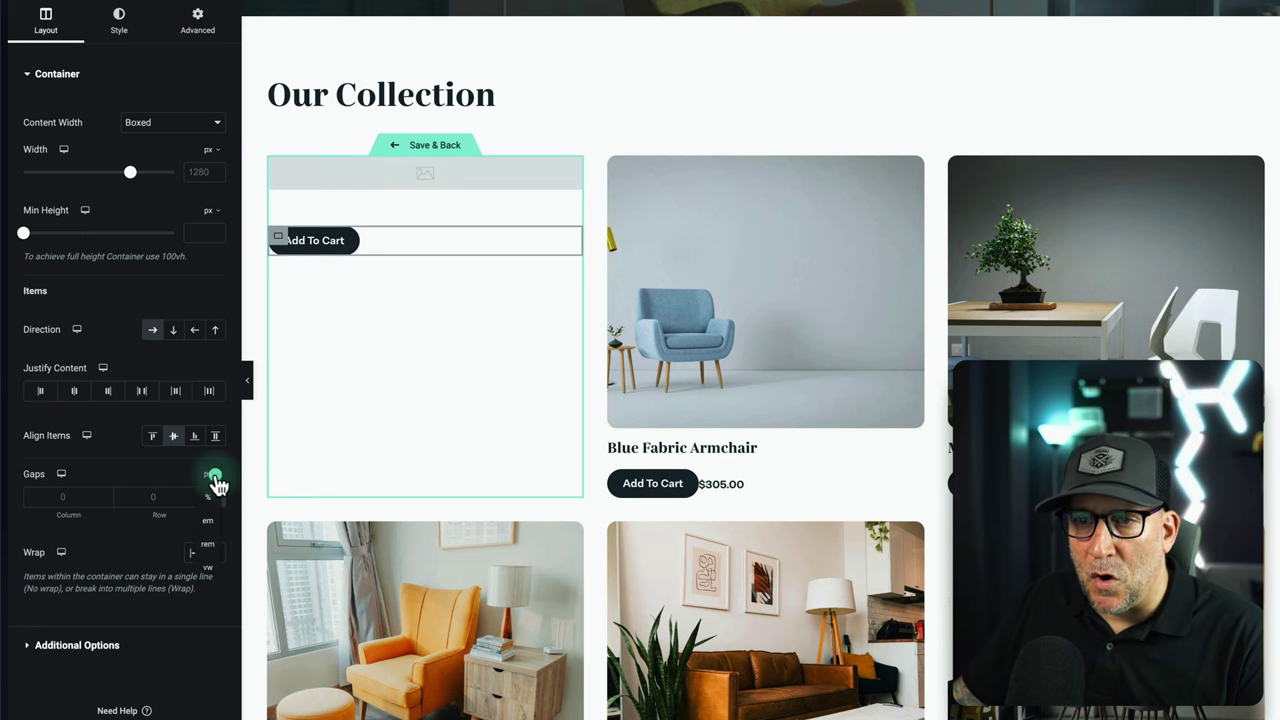
left_click(208, 546)
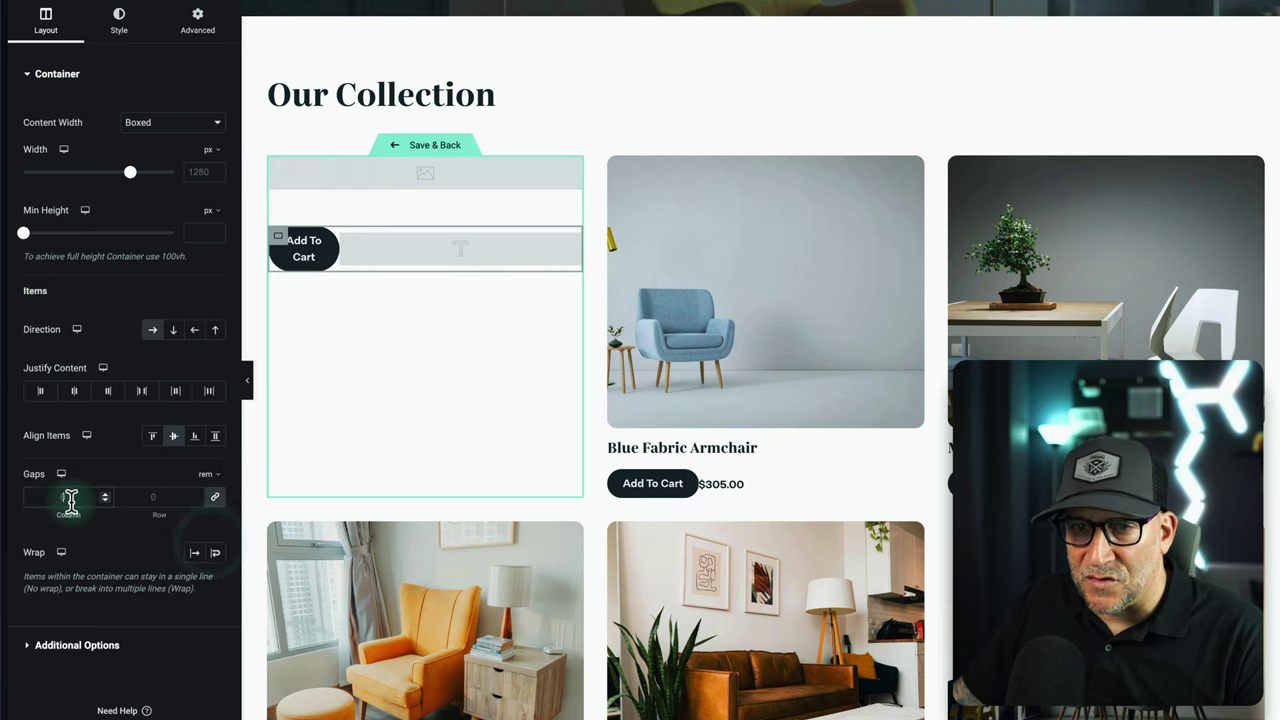
left_click(70, 500)
type("1")
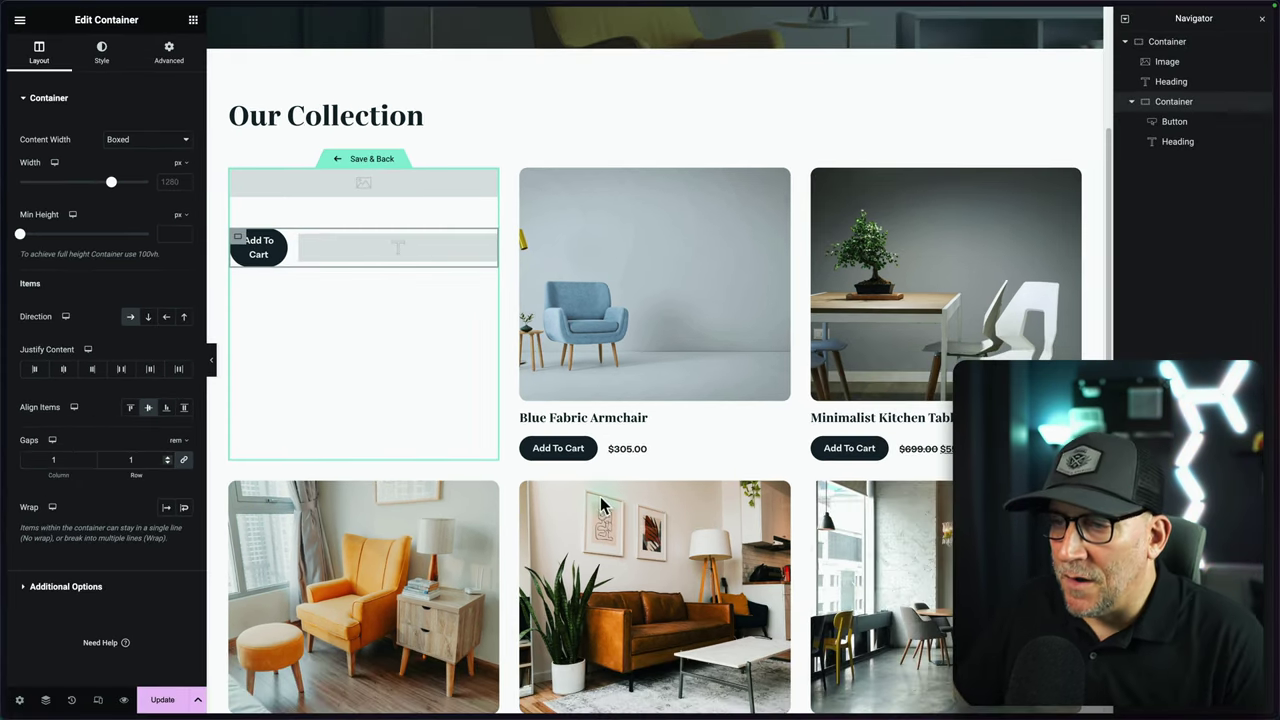
scroll(773, 546, "down", 4)
scroll(662, 495, "up", 3)
left_click(157, 700)
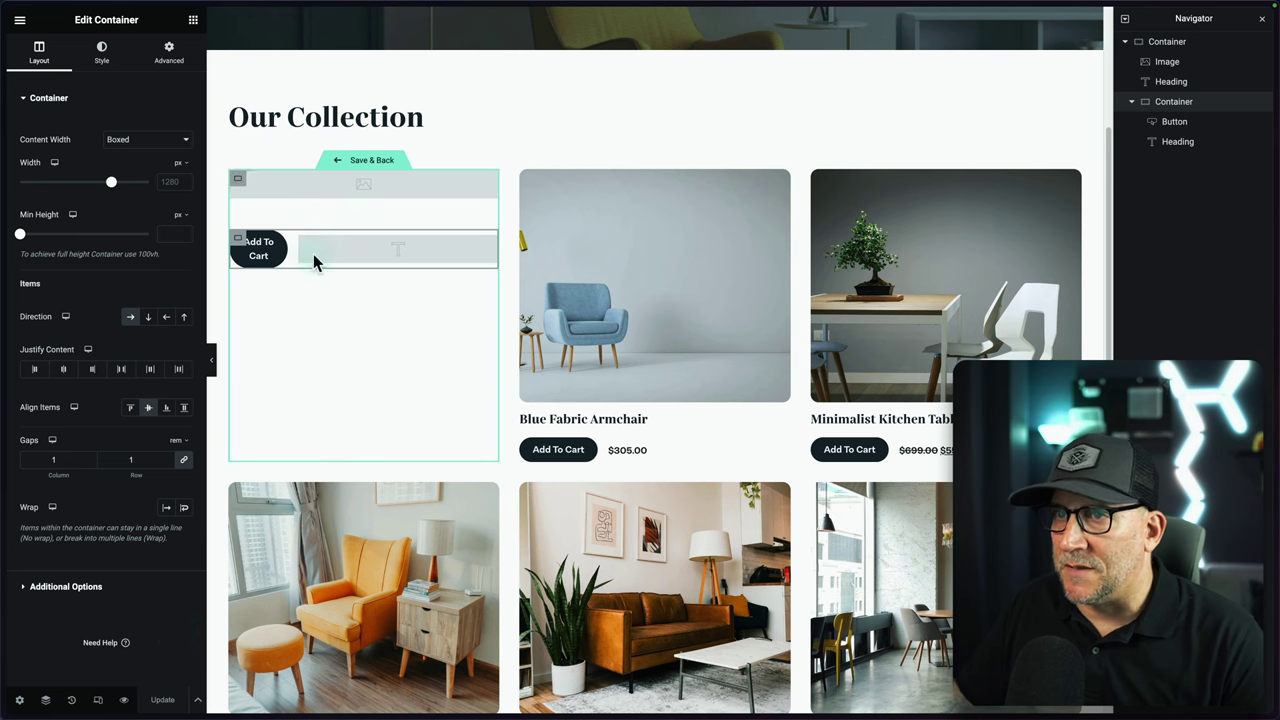
left_click(377, 162)
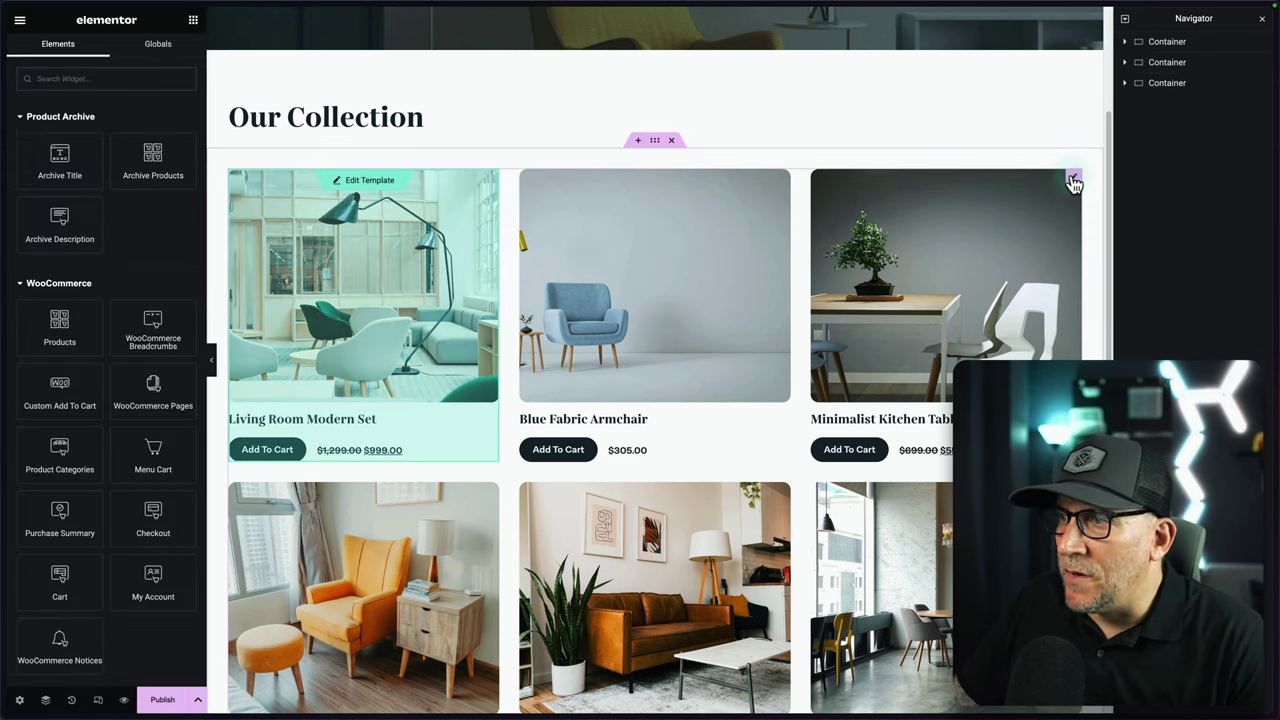
Step: Set the Loop Grid to 4 columns and 8 items per page
left_click(1073, 181)
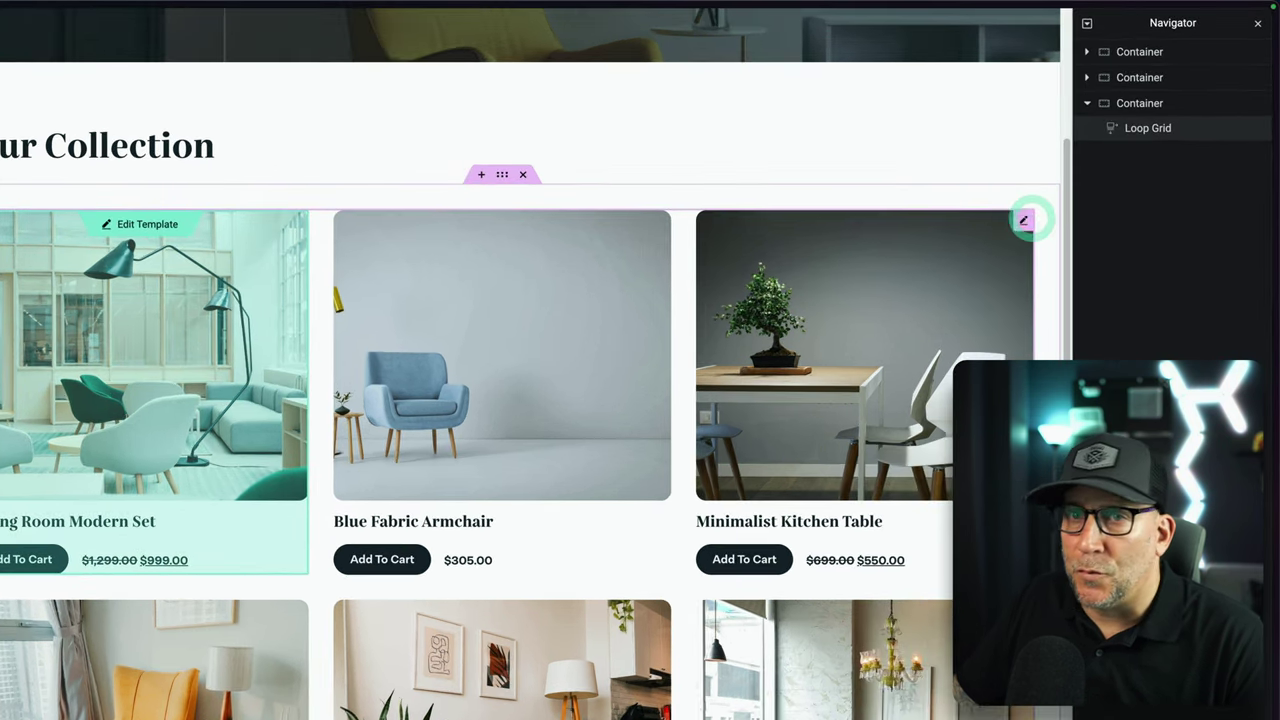
left_click(1023, 220)
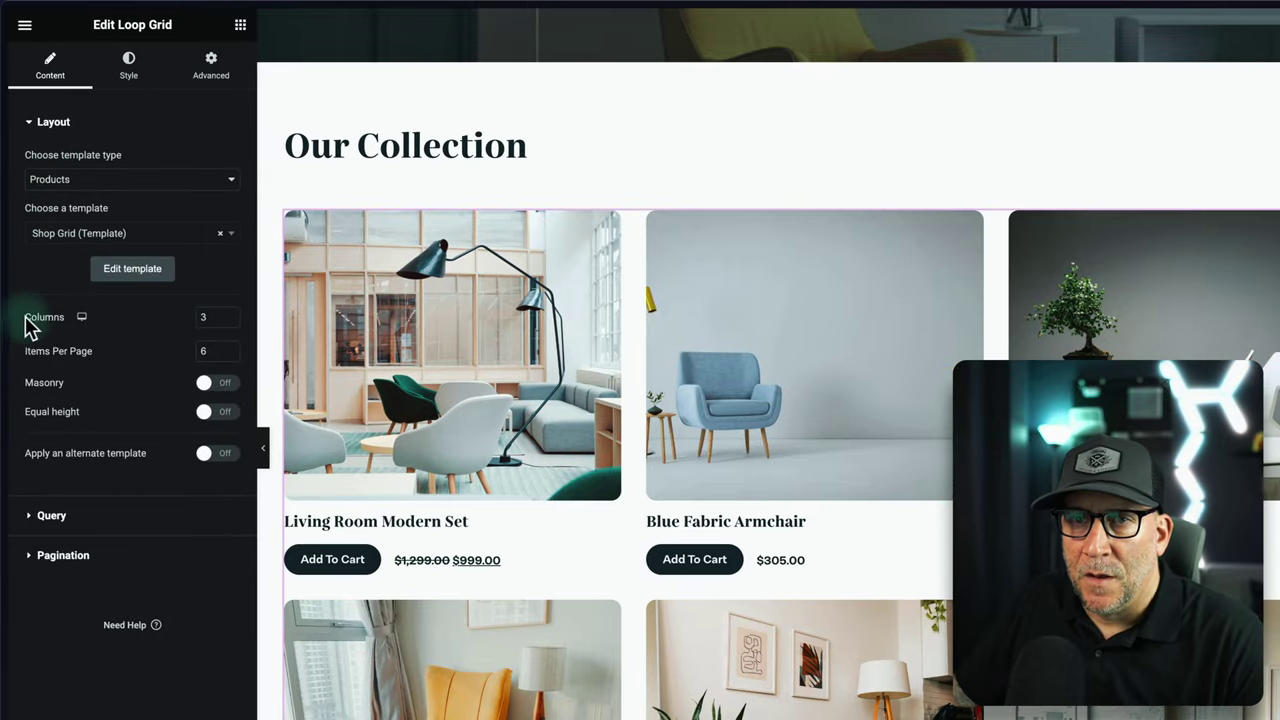
left_click_drag(30, 327, 62, 318)
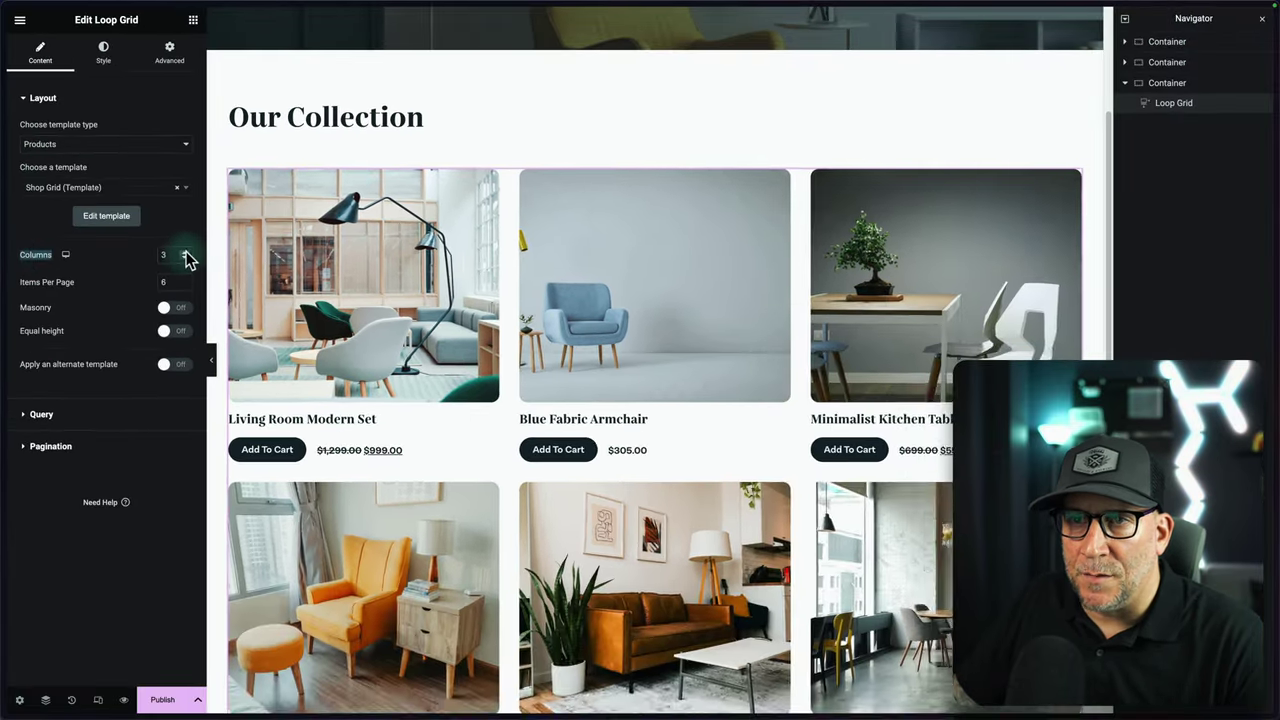
left_click(229, 314)
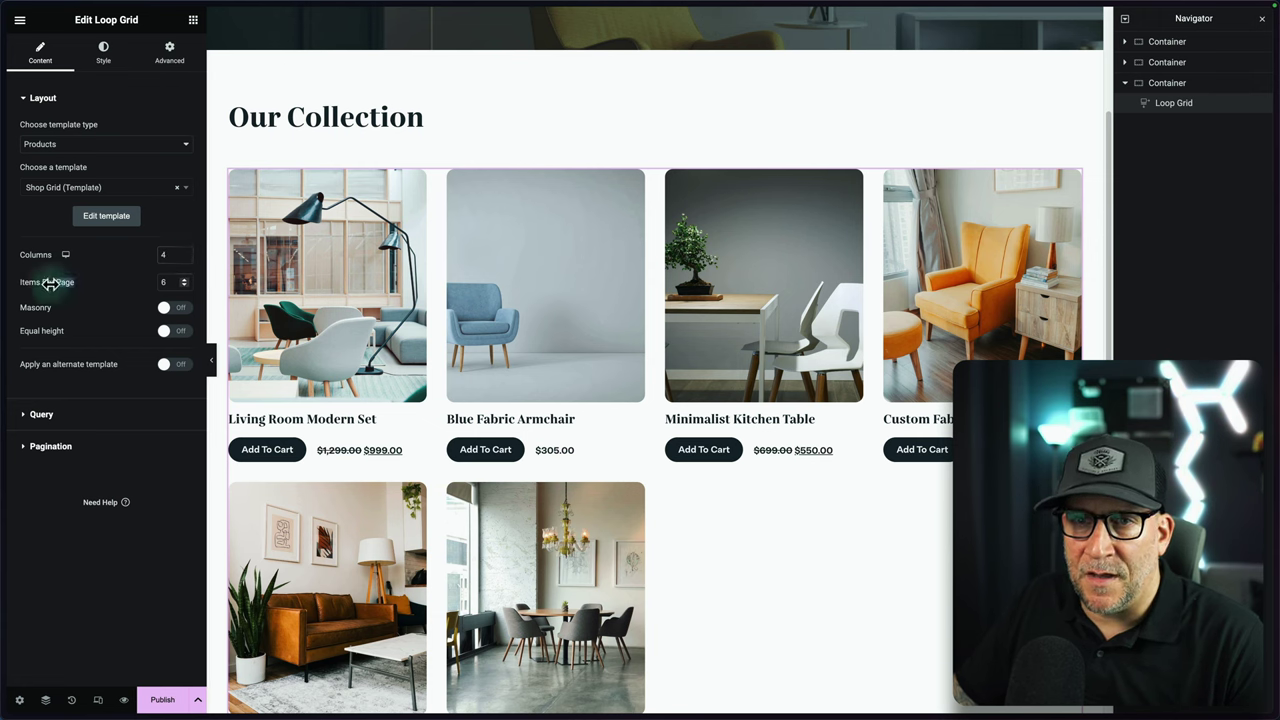
left_click_drag(22, 283, 193, 283)
left_click(185, 279)
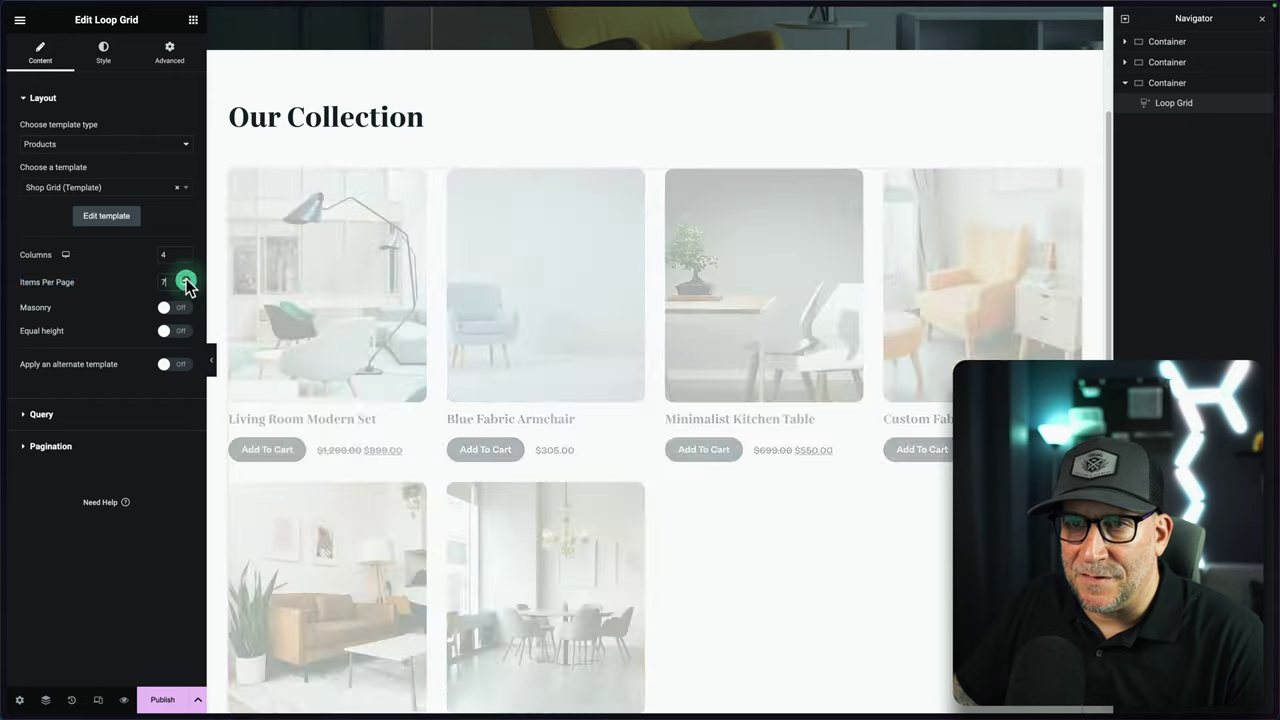
left_click(185, 279)
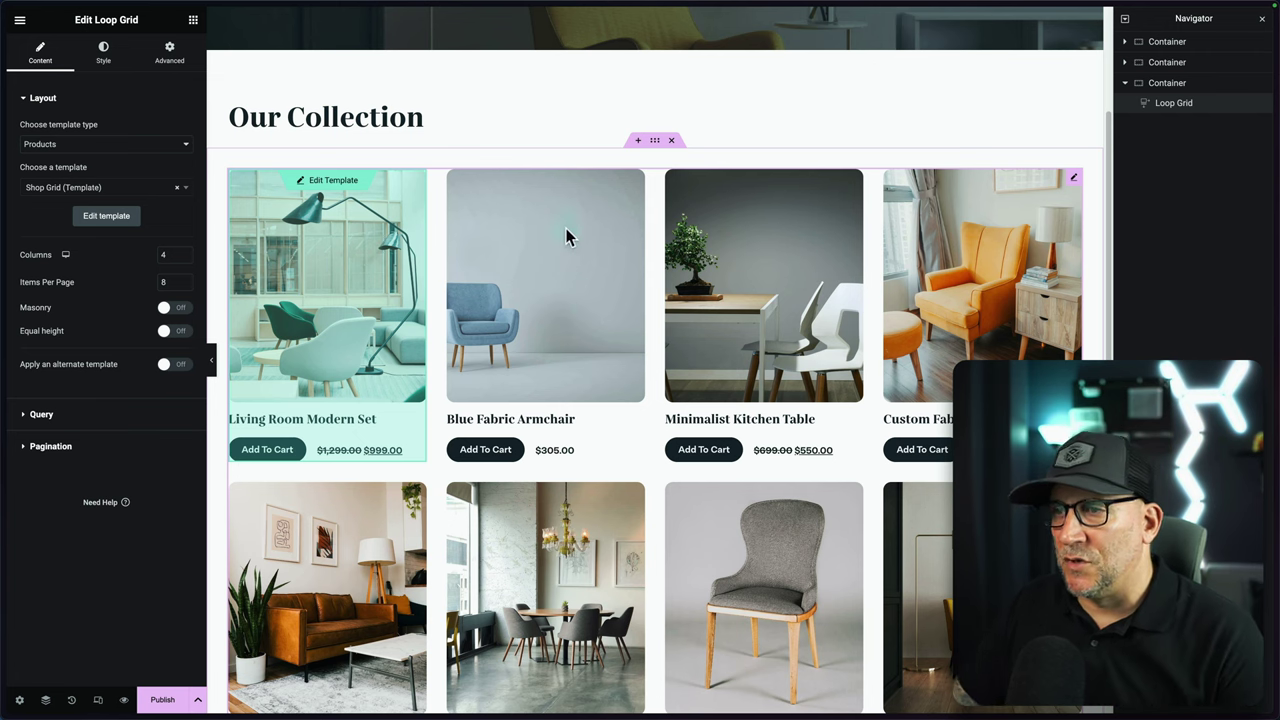
Step: Save the archive, reopen the product card template, set its image height to 250 px, and update and close the template
left_click(327, 188)
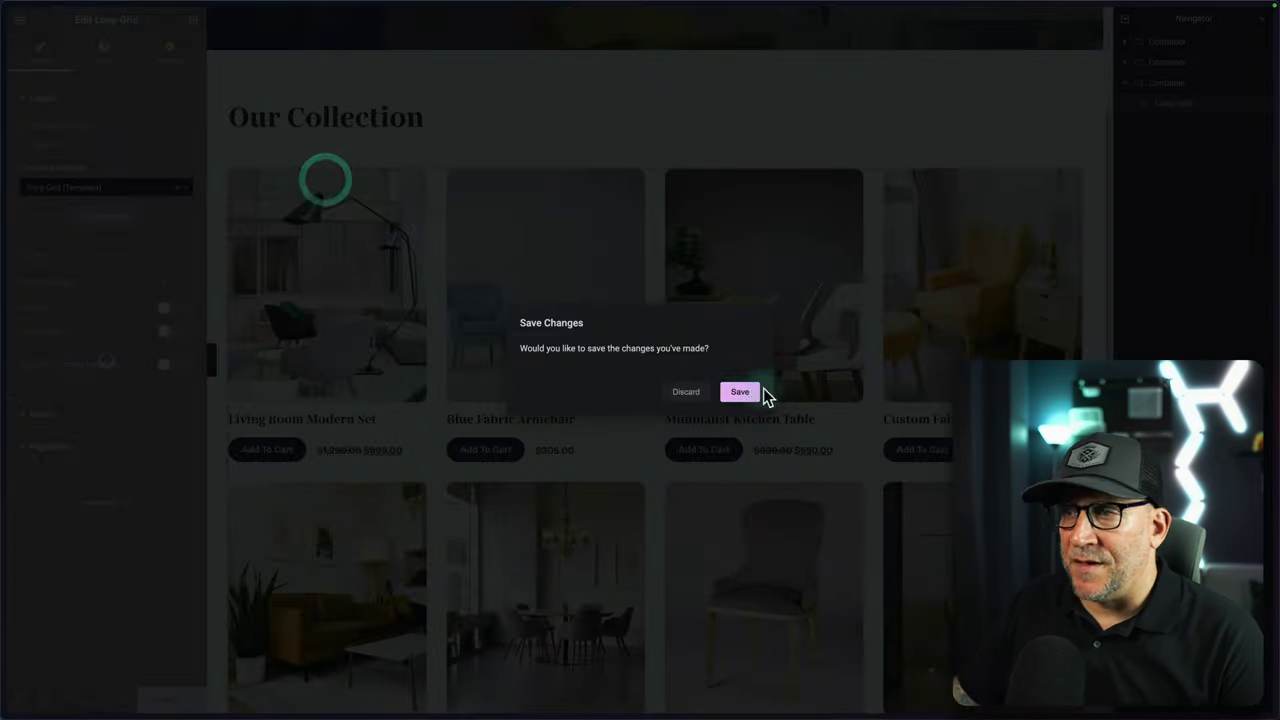
left_click(740, 394)
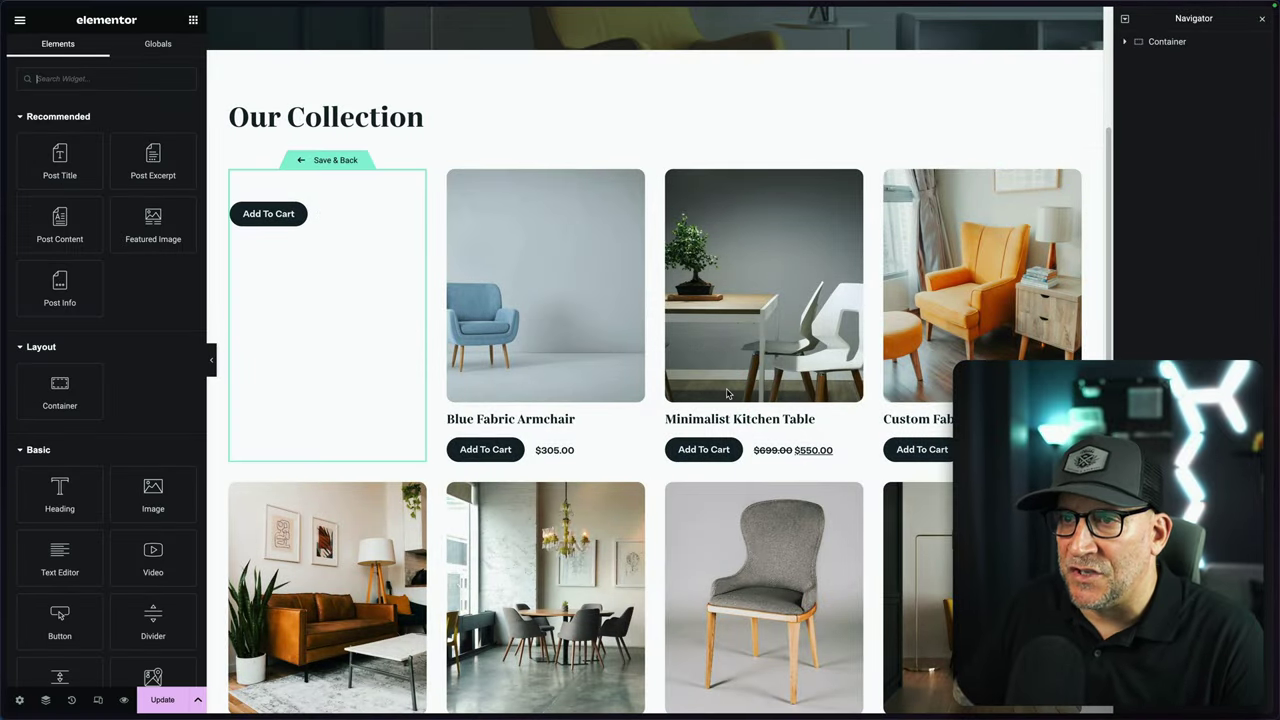
left_click(361, 195)
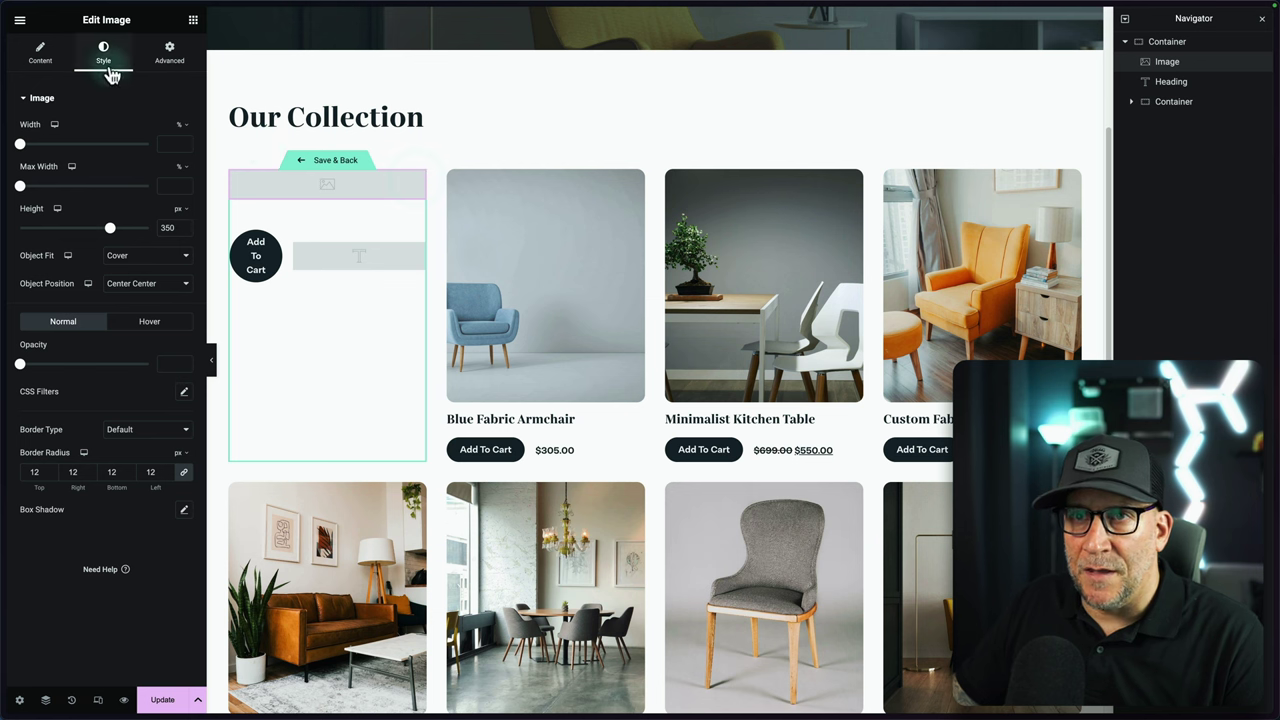
left_click_drag(110, 231, 86, 232)
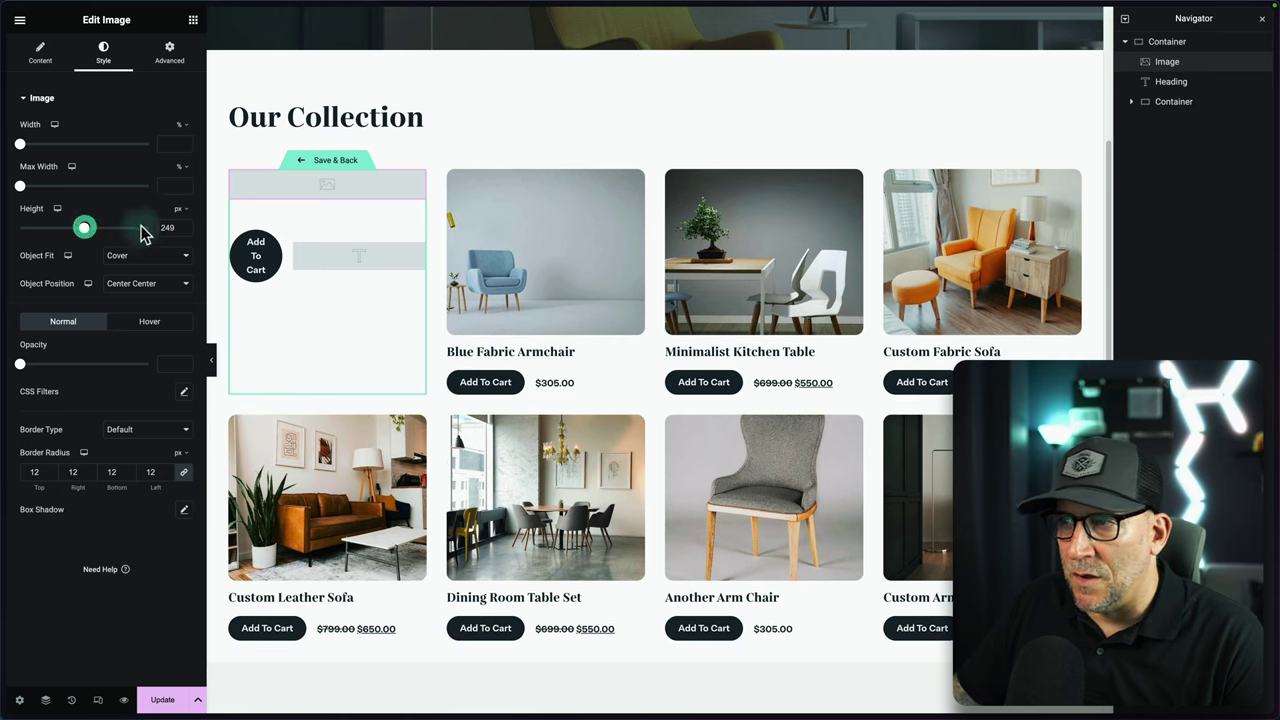
left_click(183, 229)
left_click(163, 701)
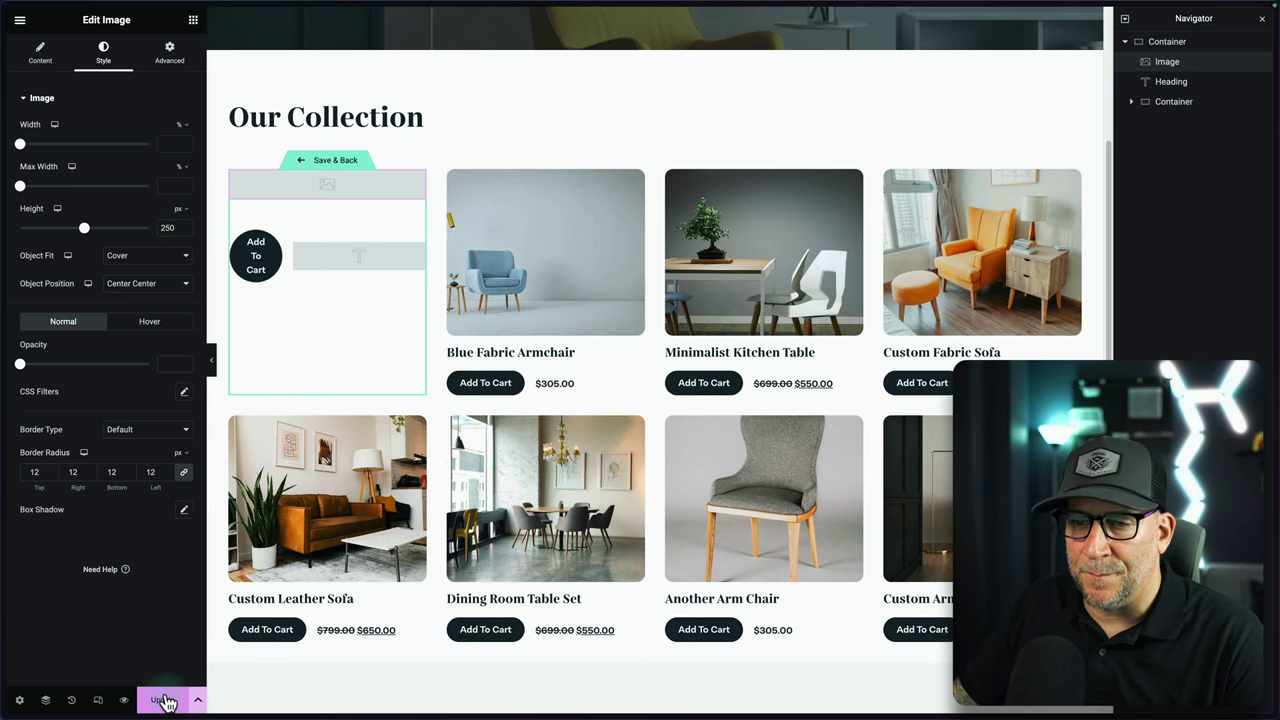
left_click(338, 163)
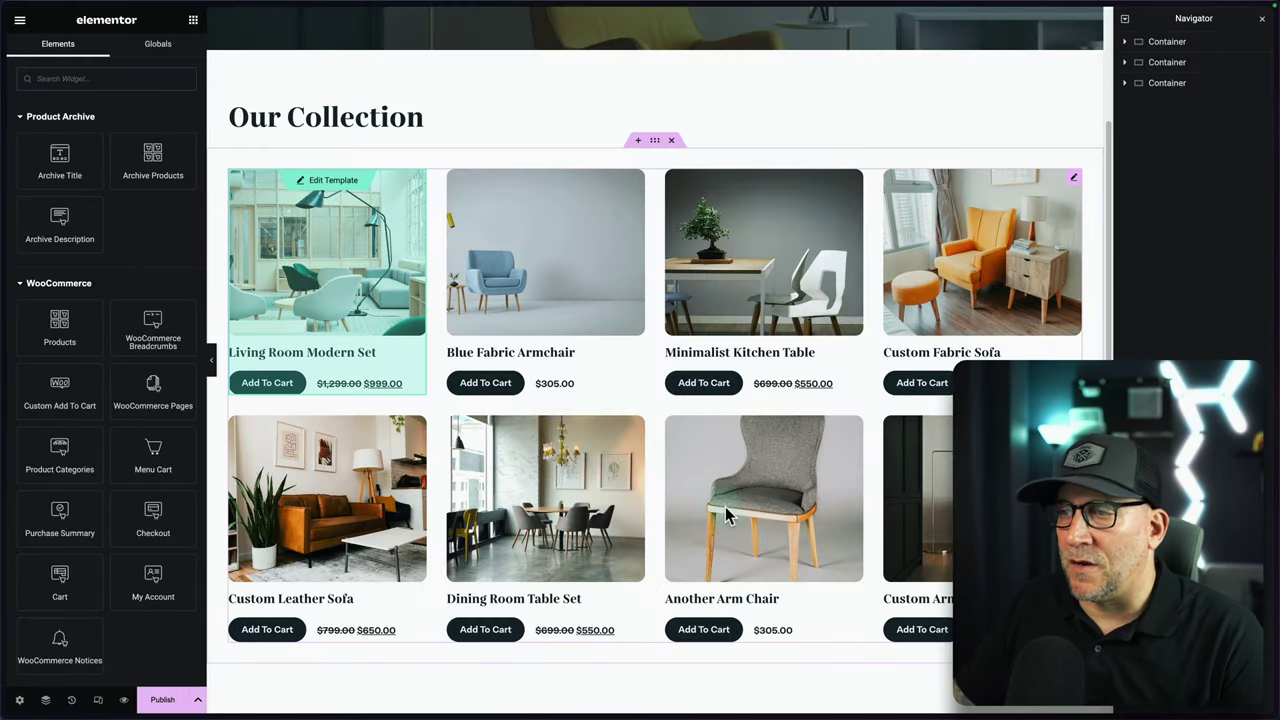
Step: Rename the container holding the Loop Grid as Shop Grid and the hero section's container as Banner
left_click(656, 142)
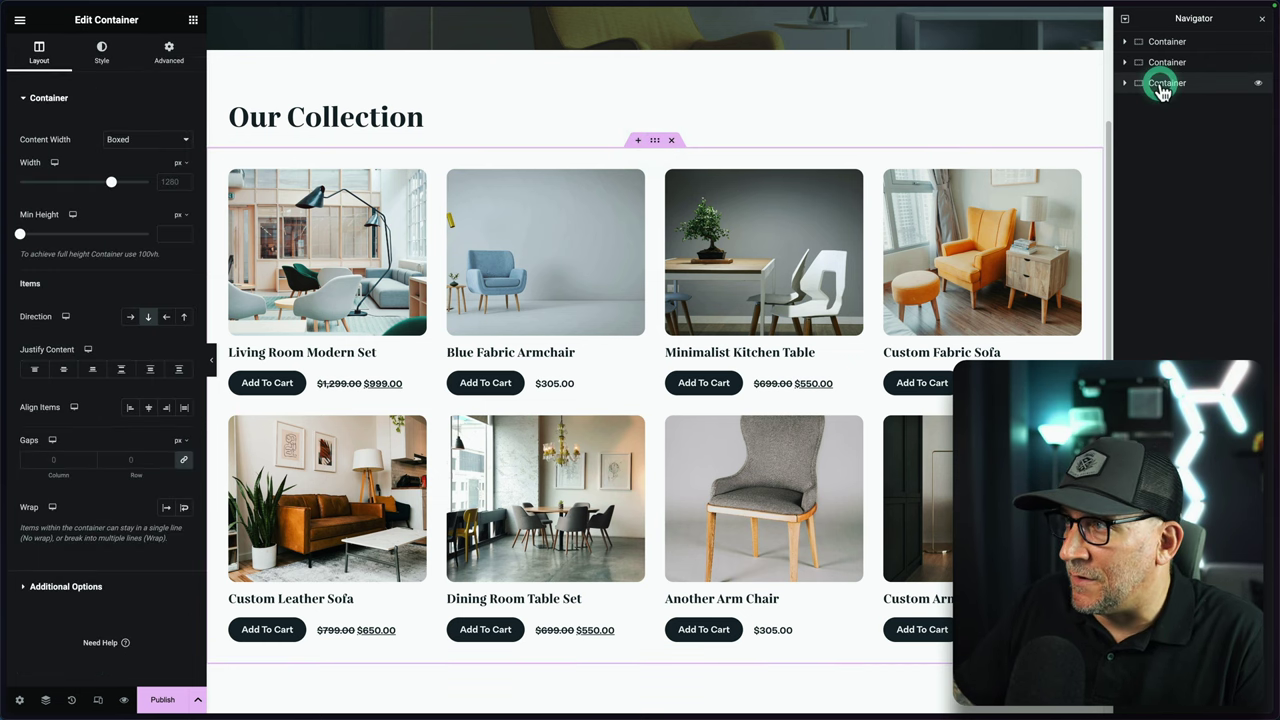
double_click(1168, 85)
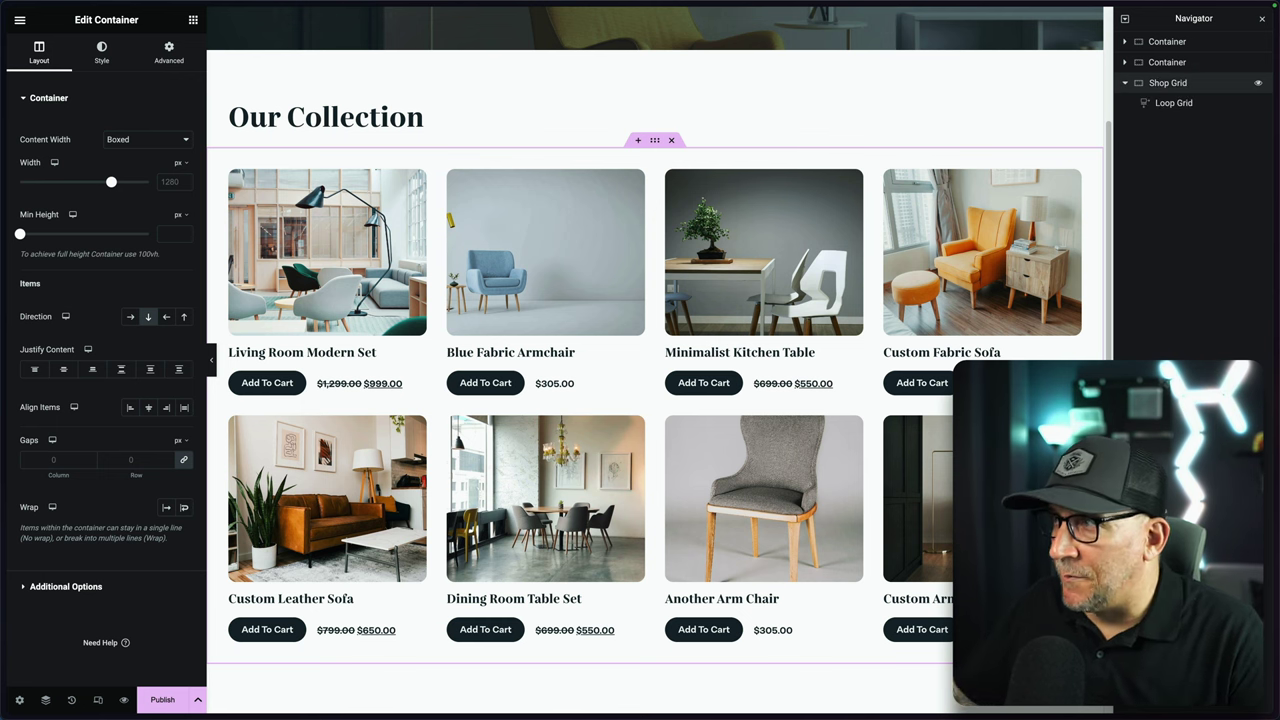
double_click(1150, 41)
type("Banner")
left_click(1166, 82)
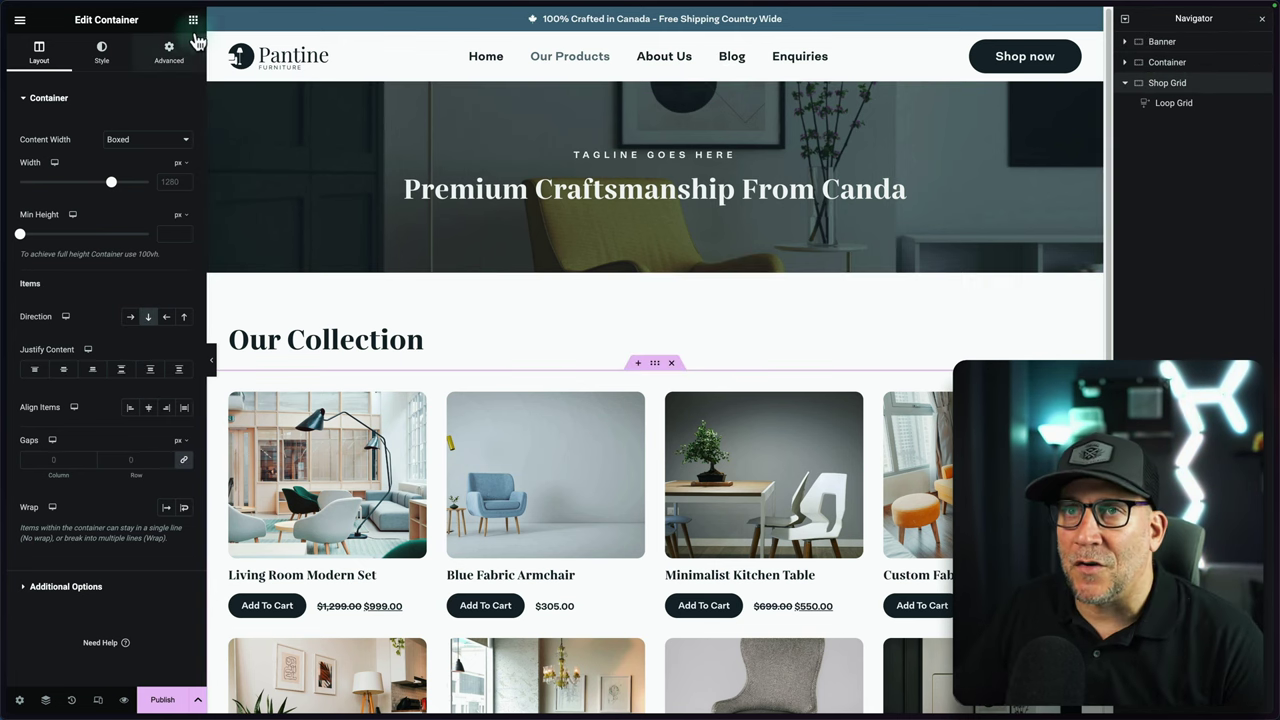
Step: Add a Taxonomy Filter widget above the Loop Grid in the Shop Grid container
left_click(194, 24)
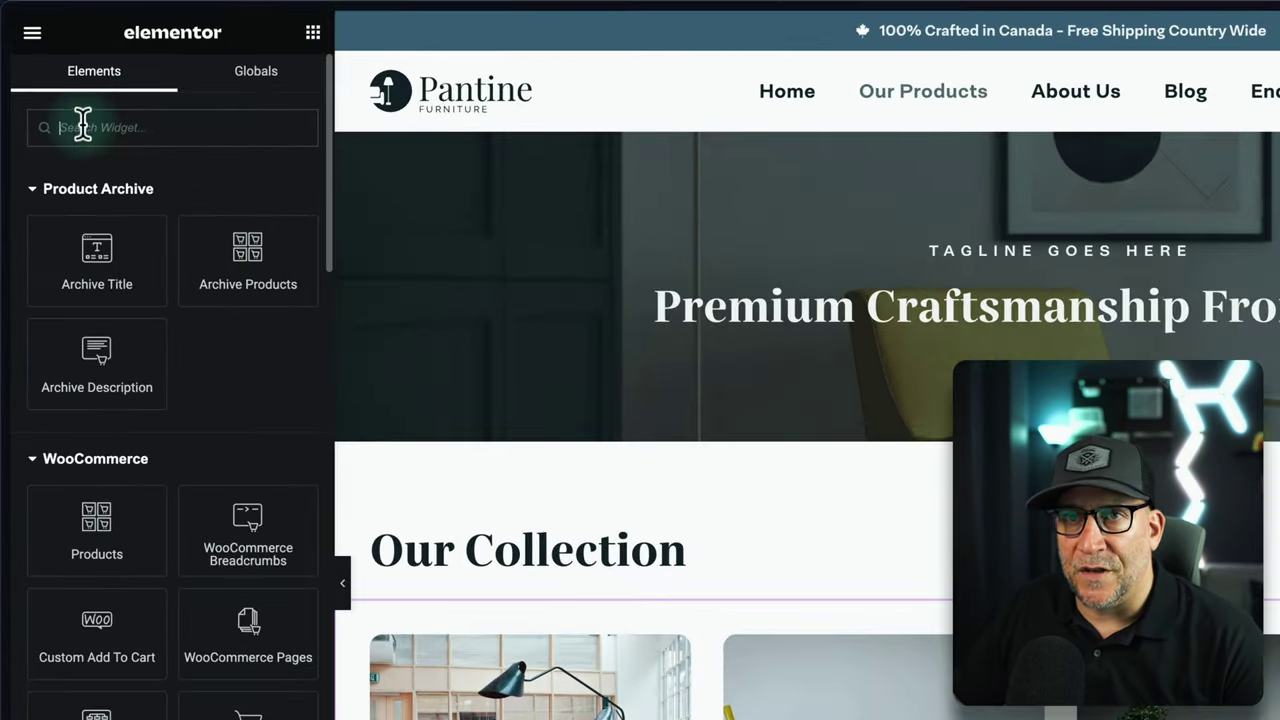
type("tax")
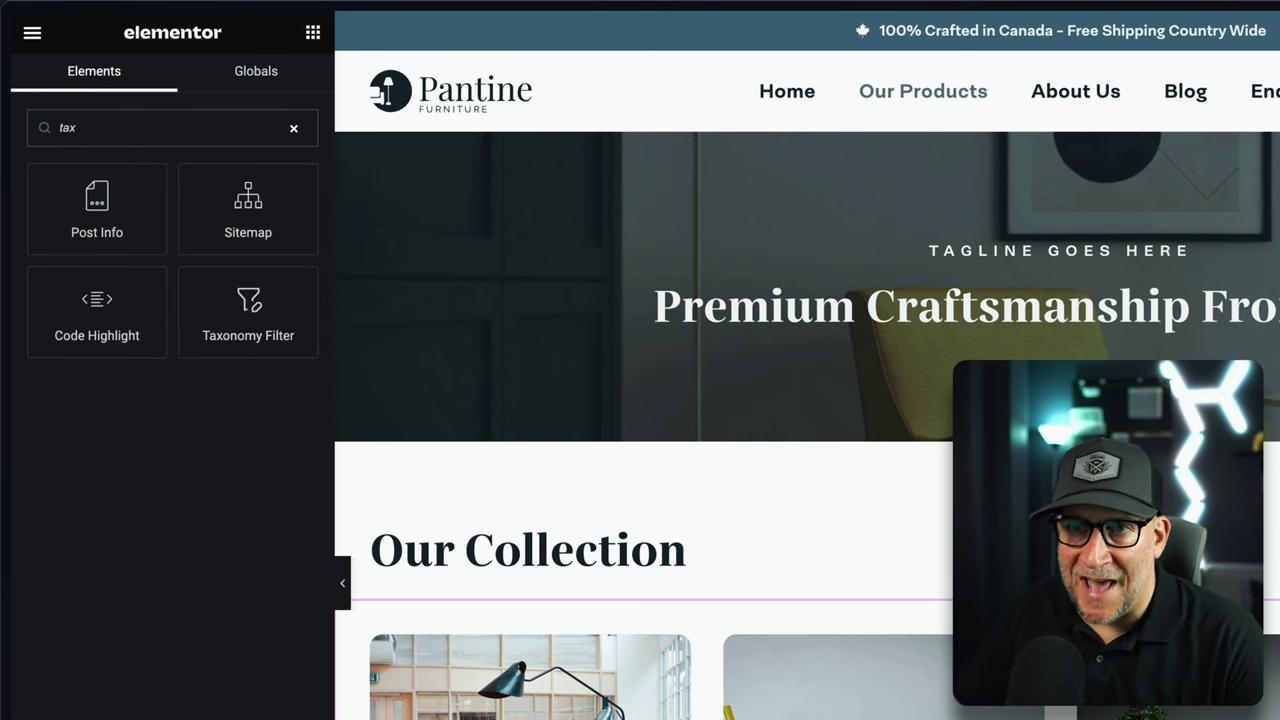
left_click_drag(227, 304, 540, 629)
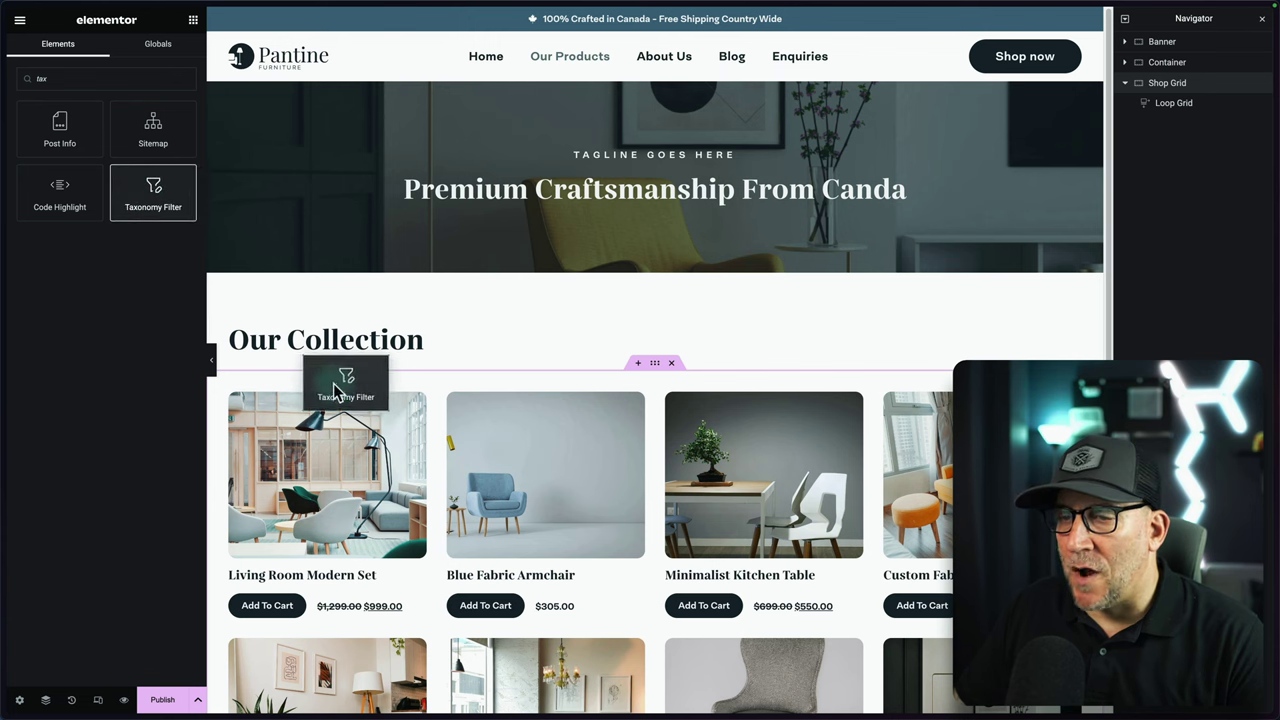
left_click_drag(335, 390, 338, 400)
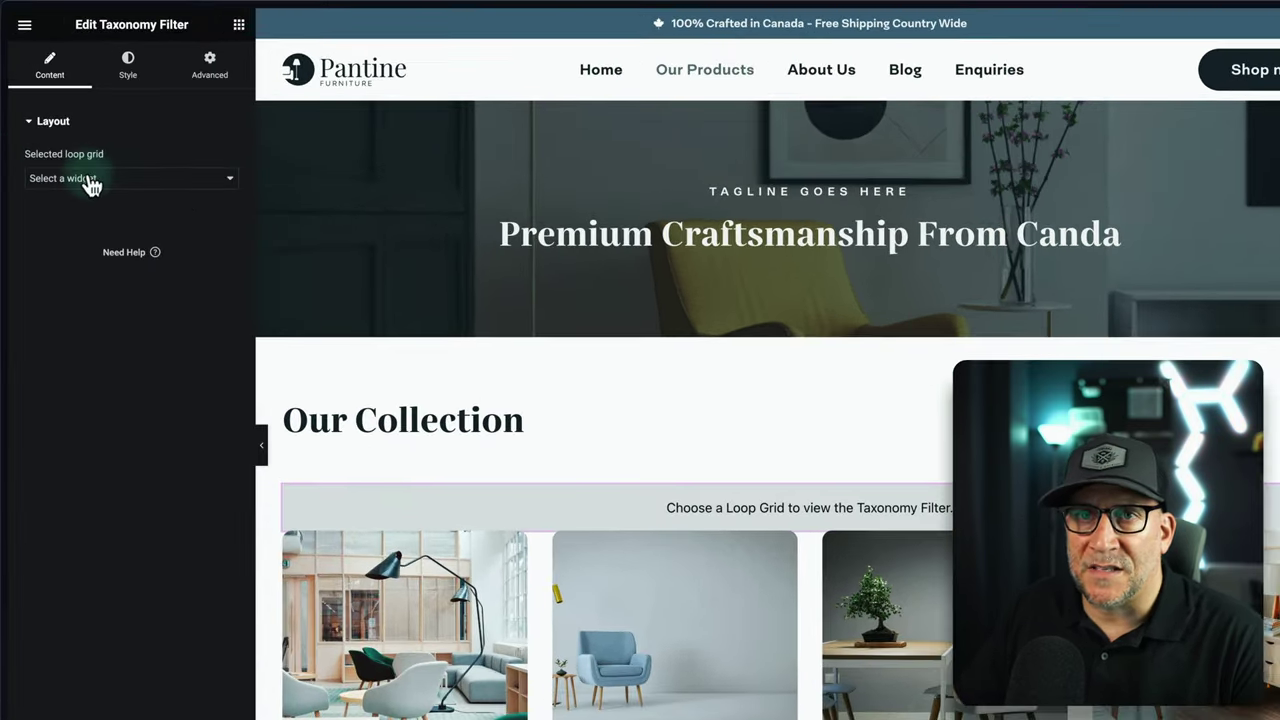
Step: Link the Taxonomy Filter to Loop Grid 1 and set its taxonomy to Product categories
left_click(90, 182)
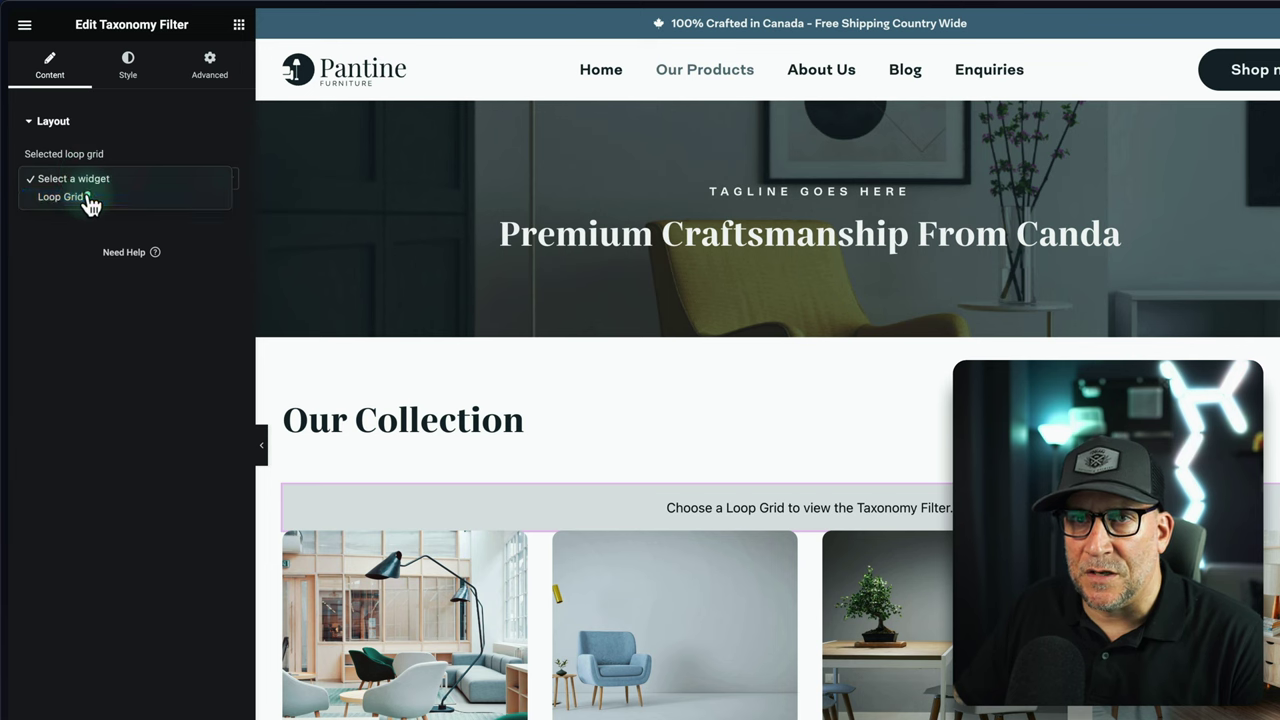
left_click(90, 200)
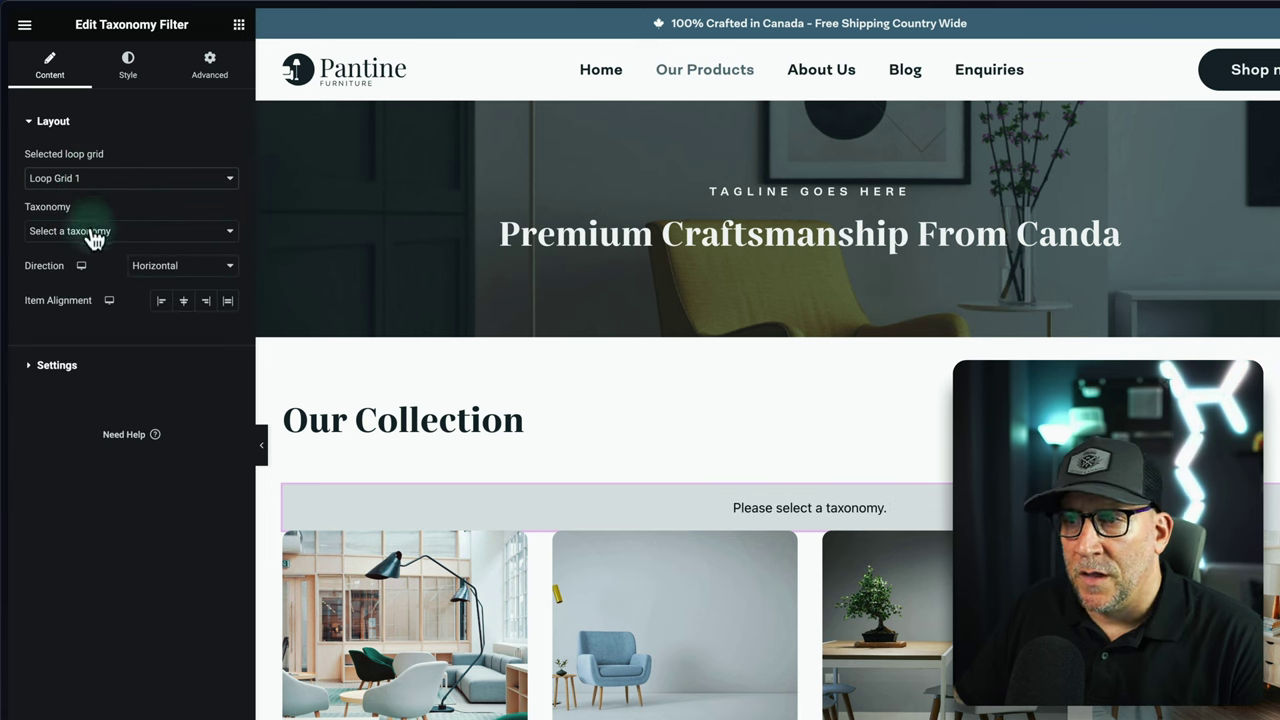
left_click(93, 234)
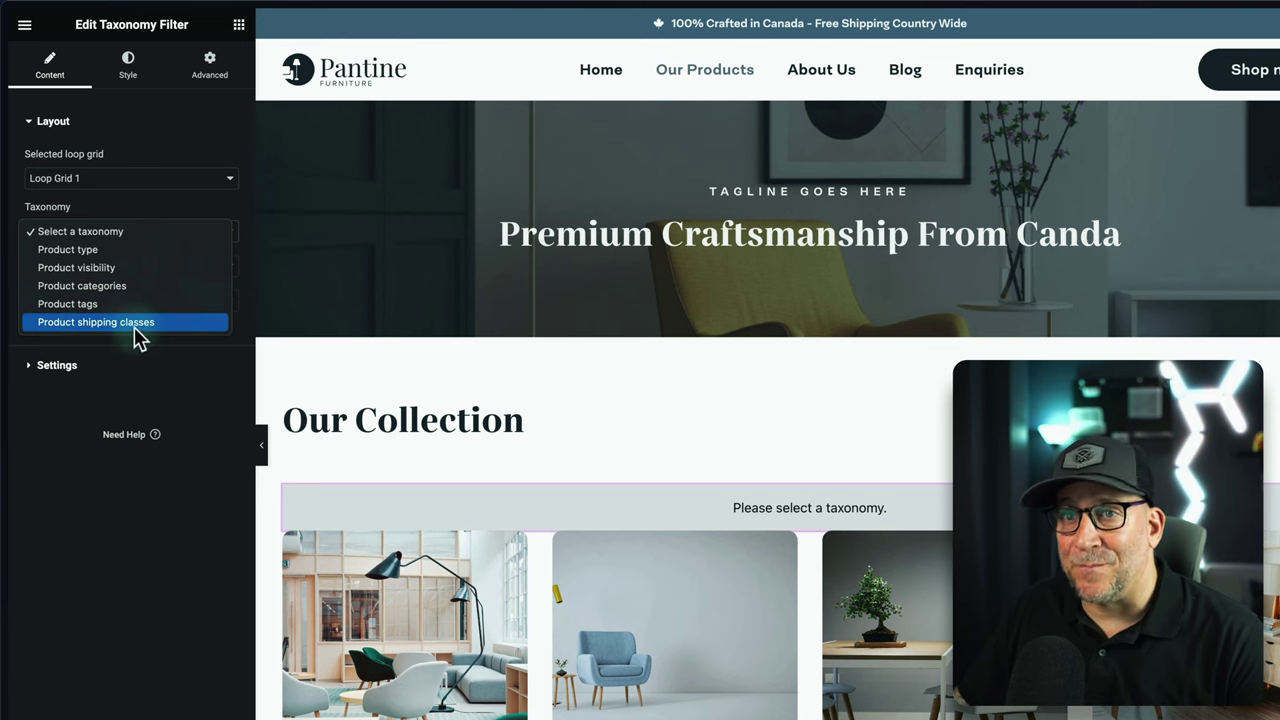
left_click(97, 287)
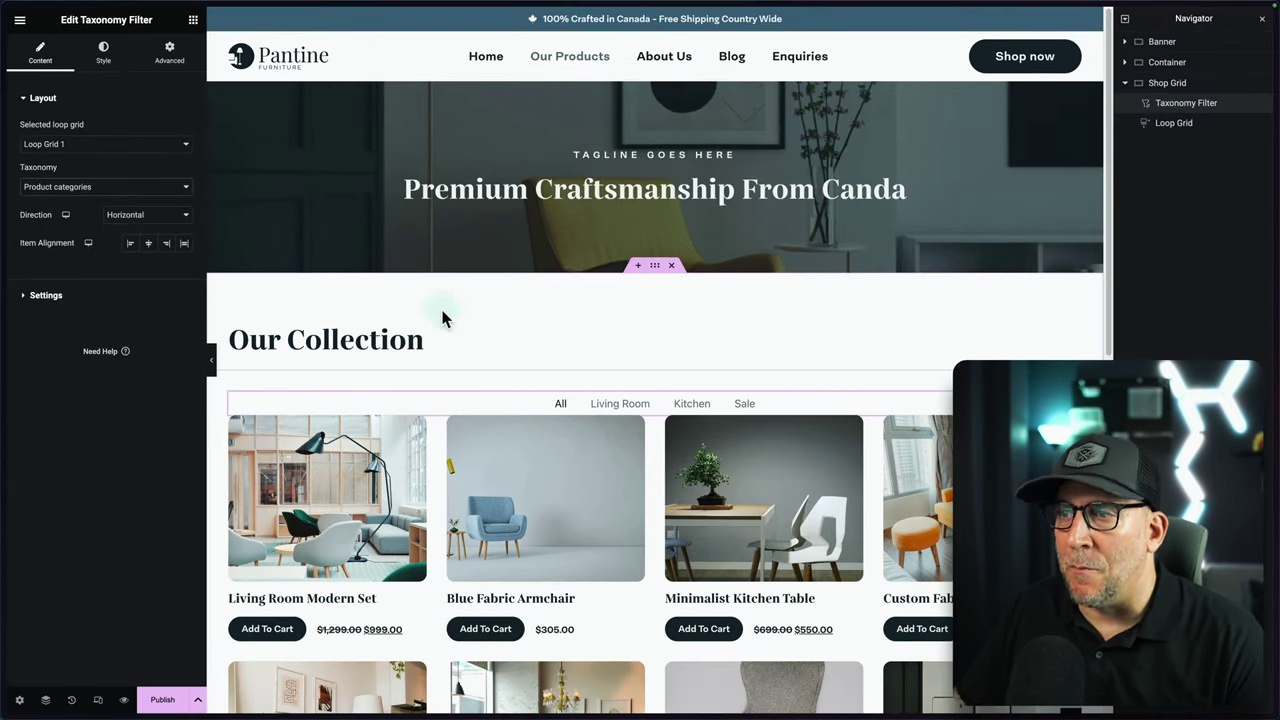
Step: Test the Taxonomy Filter by switching between the Living Room, Kitchen, Sale and All categories
scroll(630, 365, "down", 1)
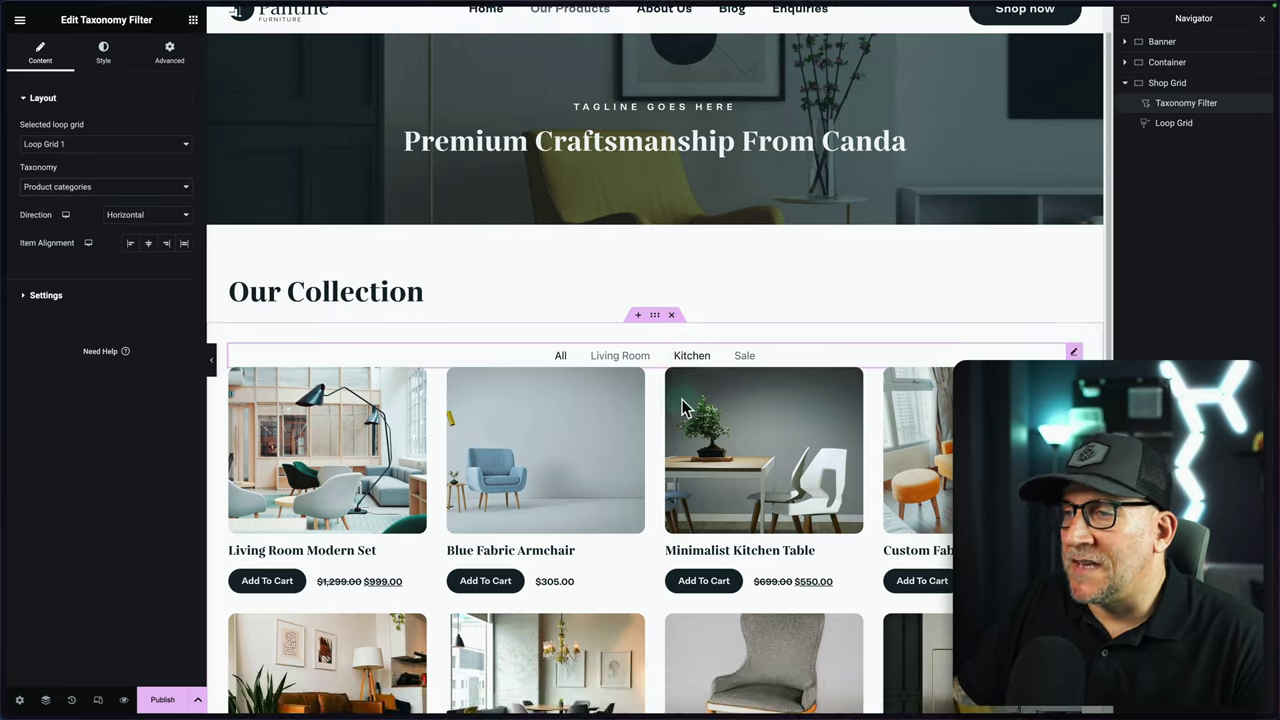
left_click(626, 357)
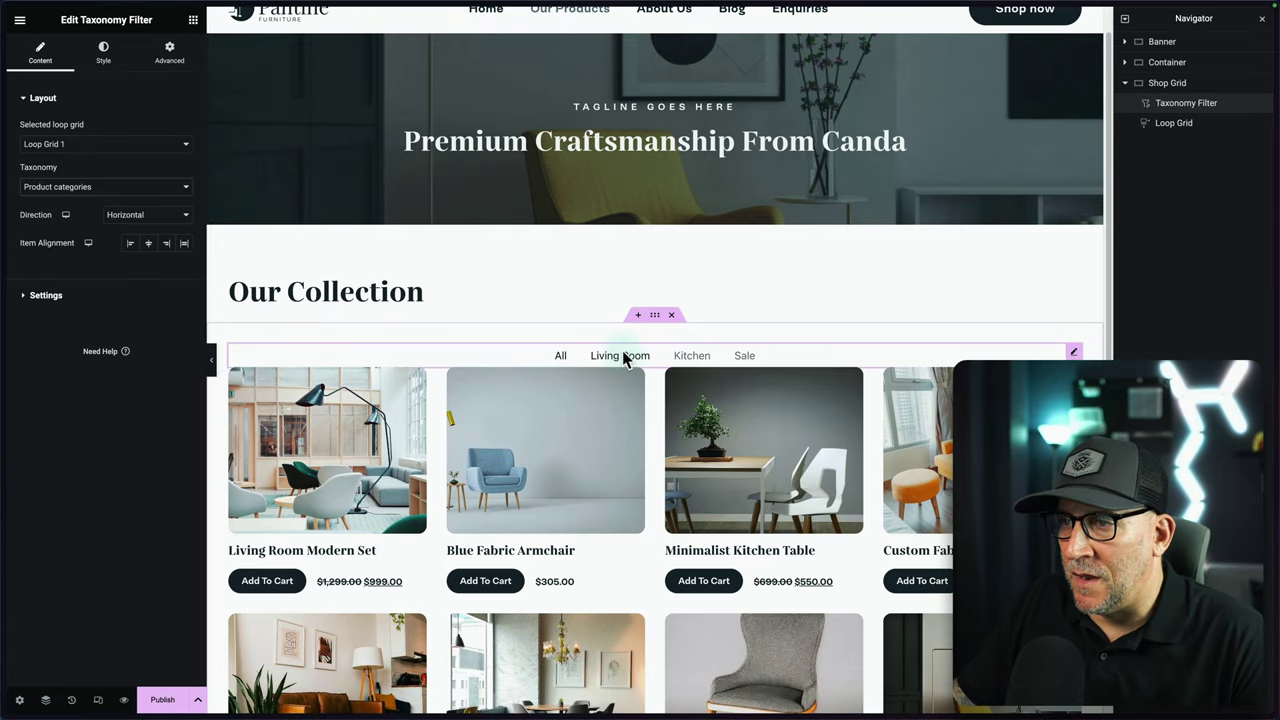
left_click(688, 360)
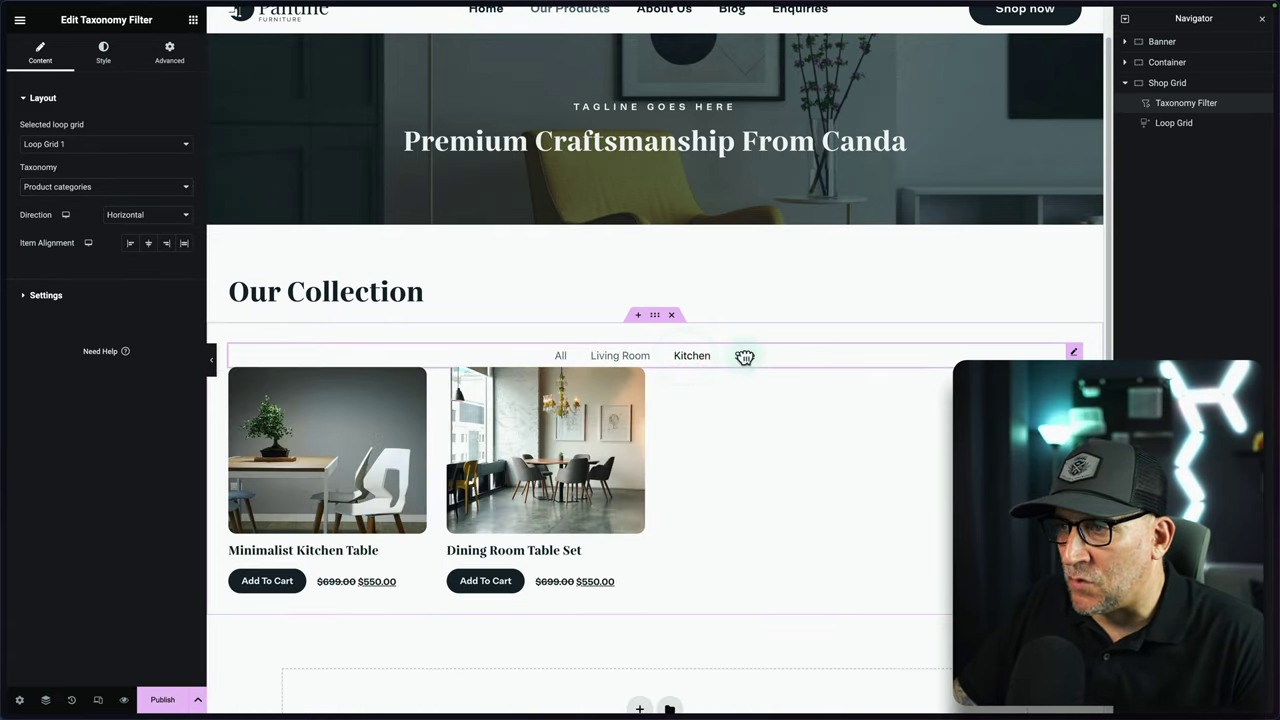
left_click(745, 357)
left_click(692, 356)
left_click(626, 355)
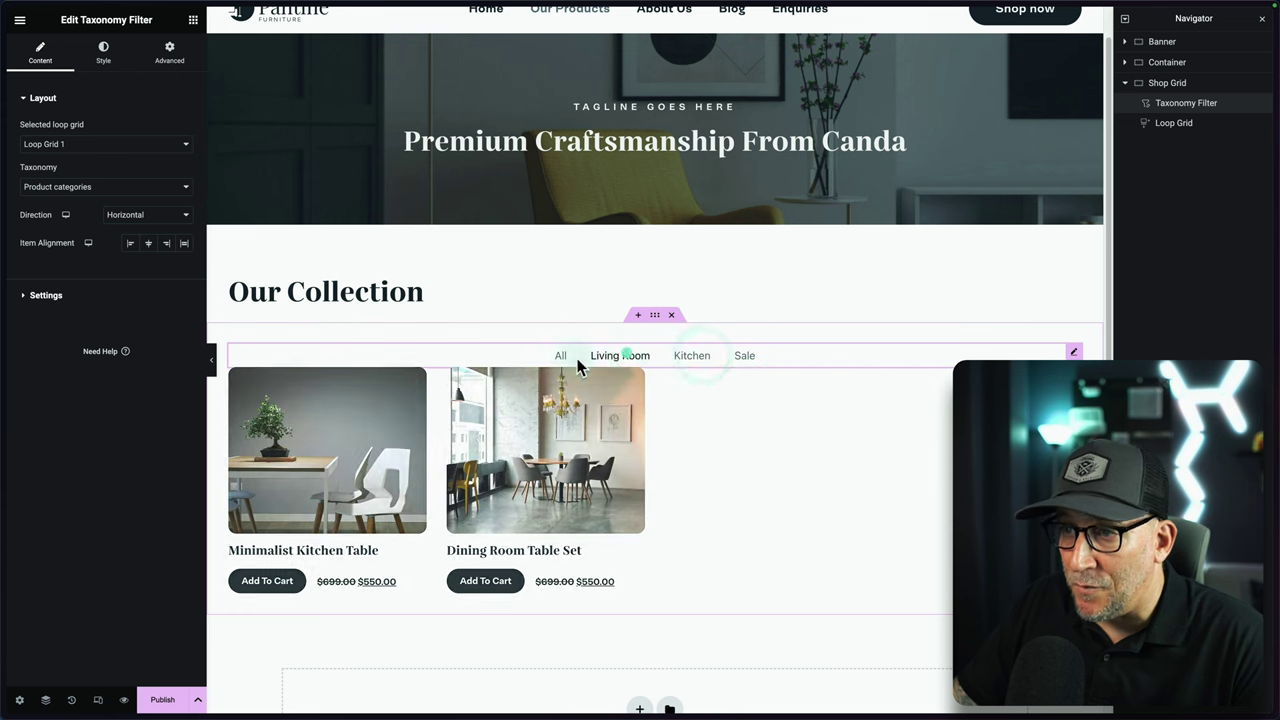
left_click(561, 356)
left_click(606, 357)
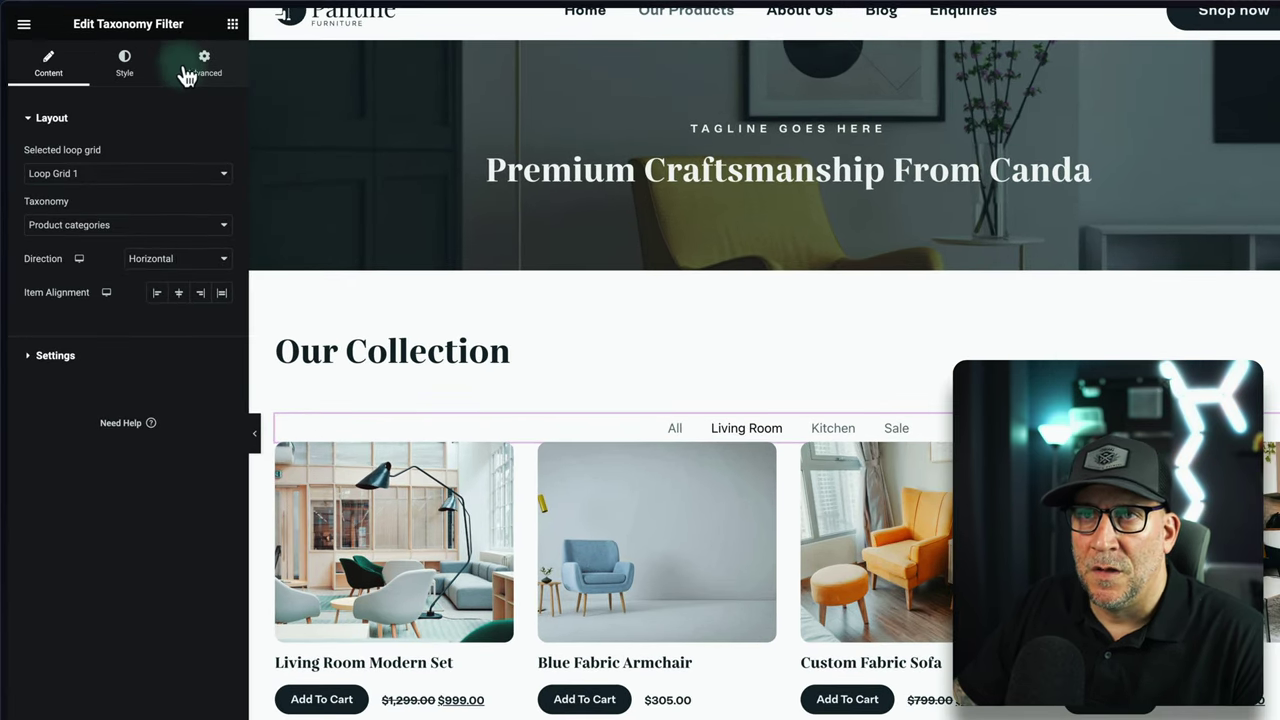
Step: Unlink the Taxonomy Filter's padding values, set the unit to rem, and give it 2 rem of bottom padding with 0 on the other sides
left_click(156, 55)
left_click(215, 212)
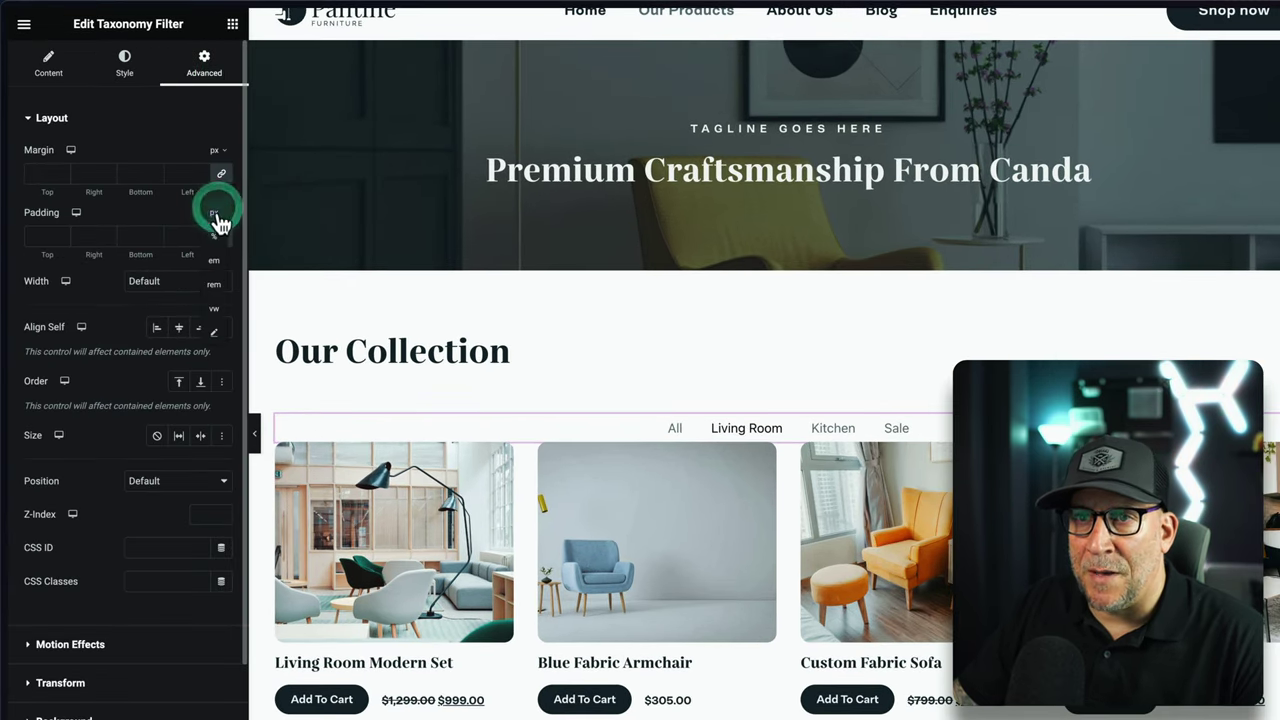
left_click(224, 290)
left_click(131, 237)
left_click(222, 236)
left_click(129, 230)
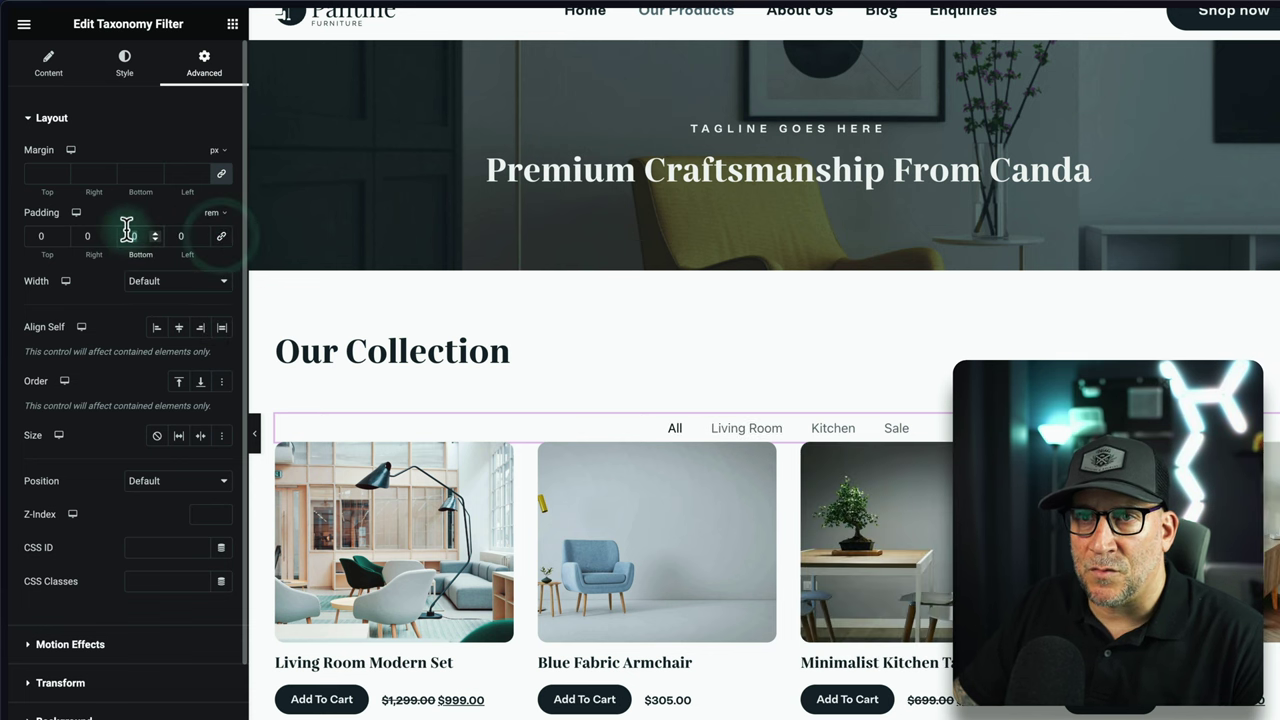
type("1")
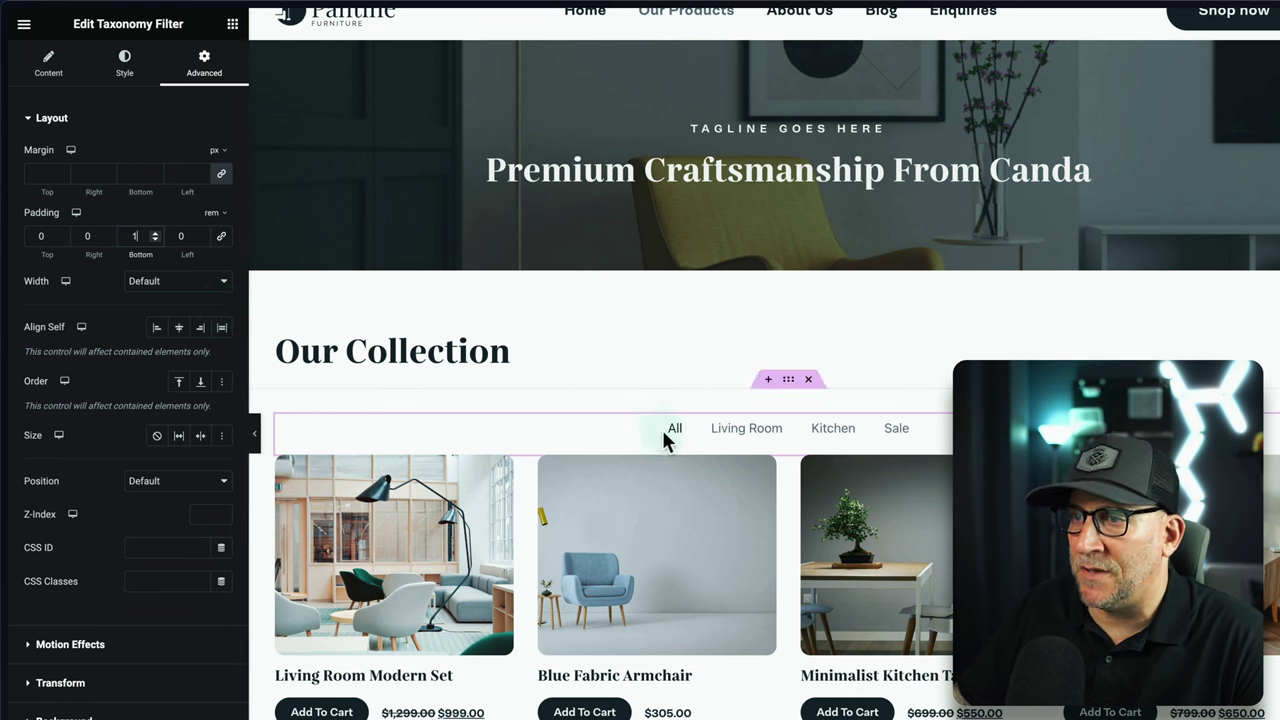
left_click(146, 237)
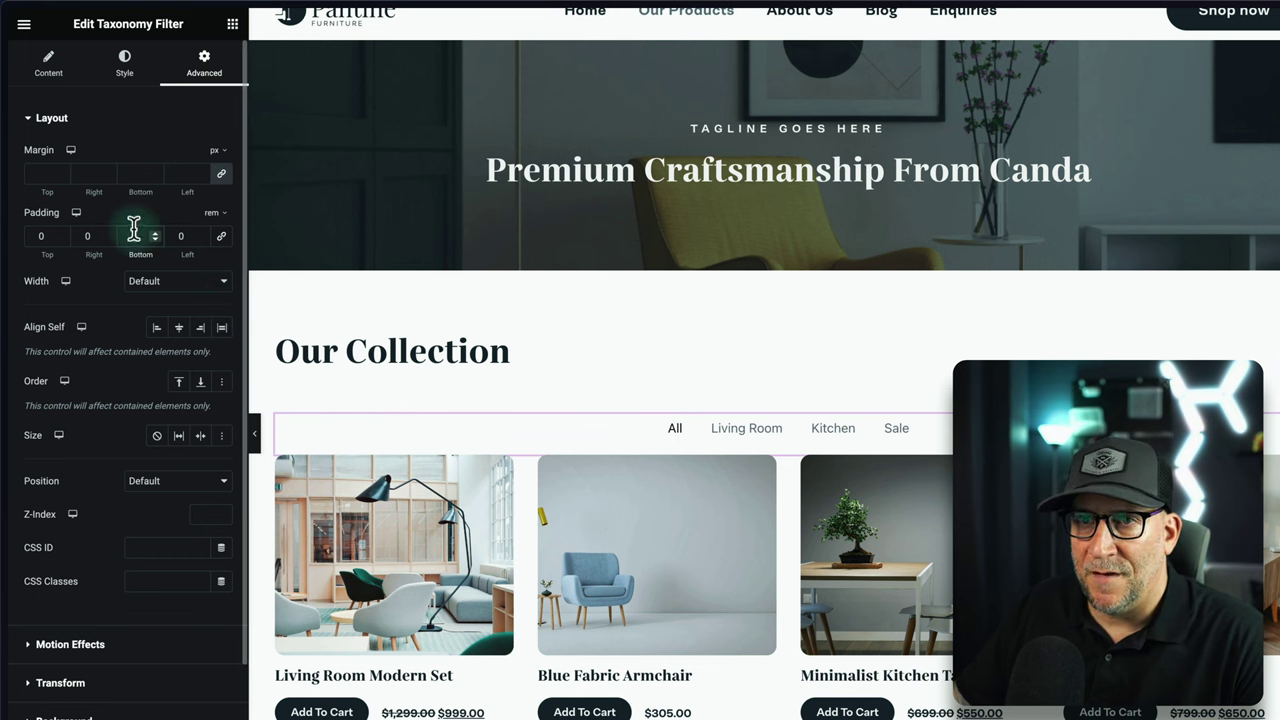
key("Up")
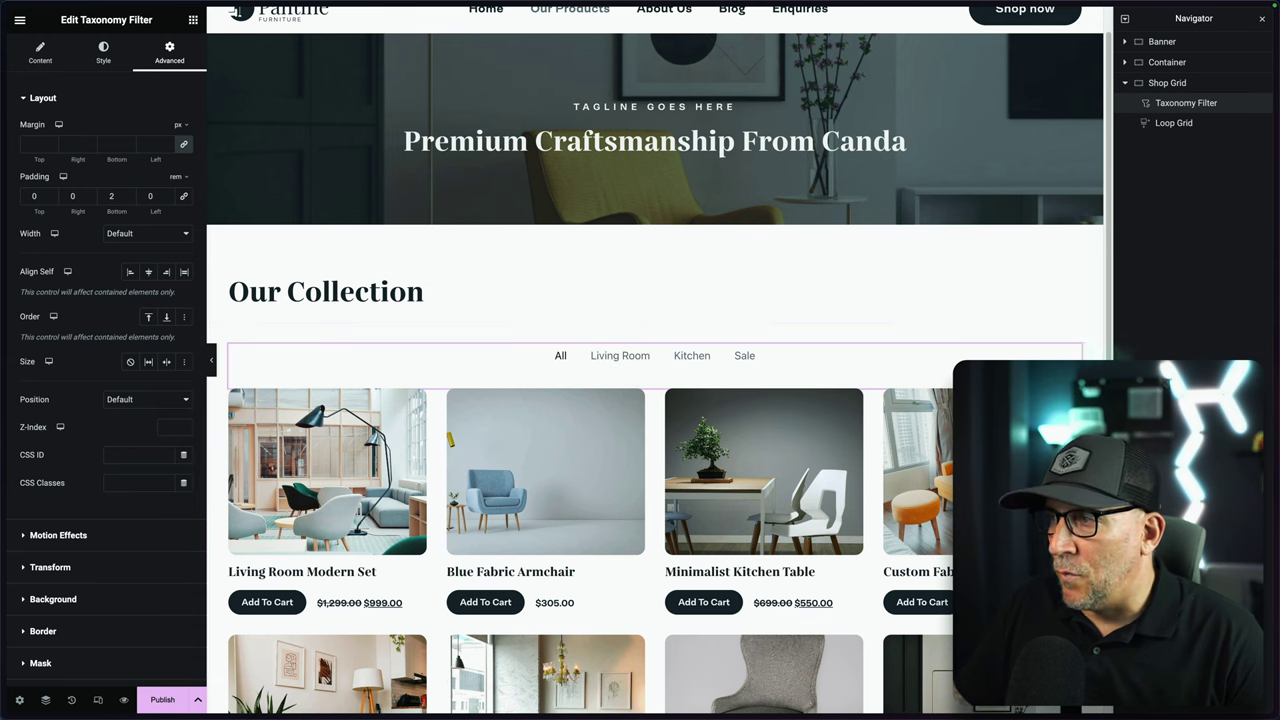
Step: Compare the Horizontal and Vertical directions of the Taxonomy Filter, leaving it on Vertical
left_click(57, 62)
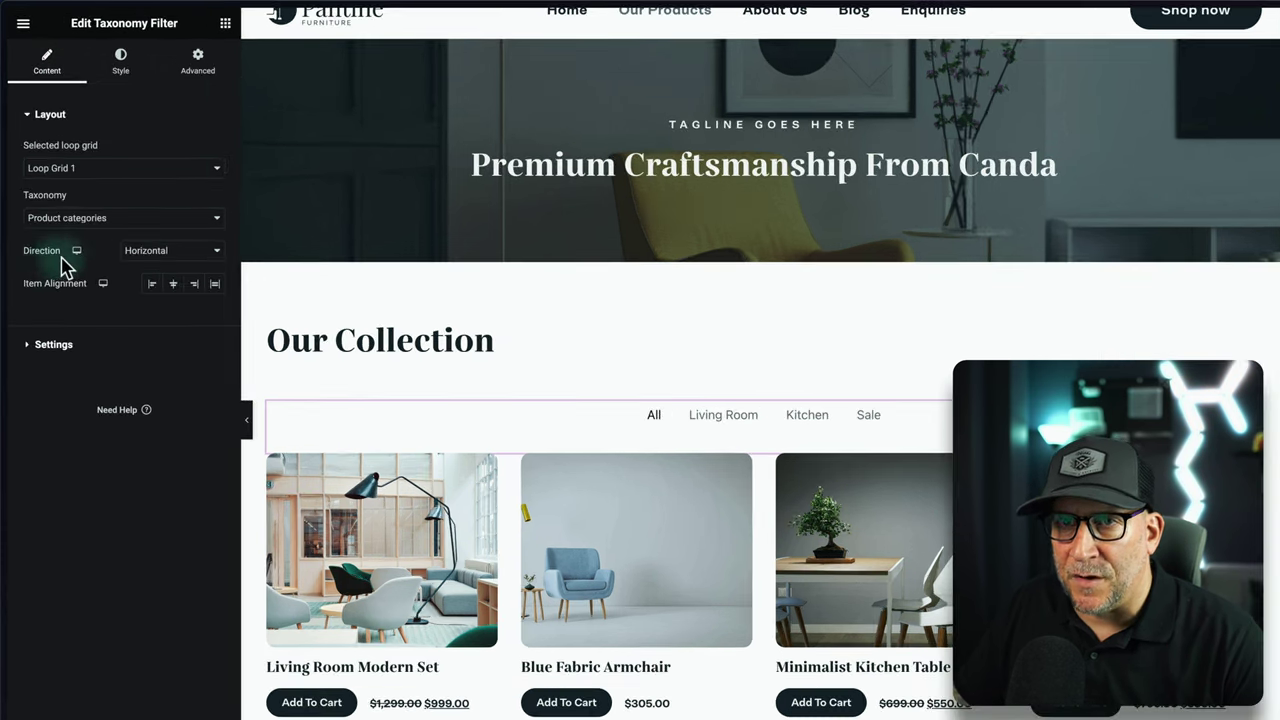
left_click(140, 251)
left_click(142, 269)
left_click(152, 255)
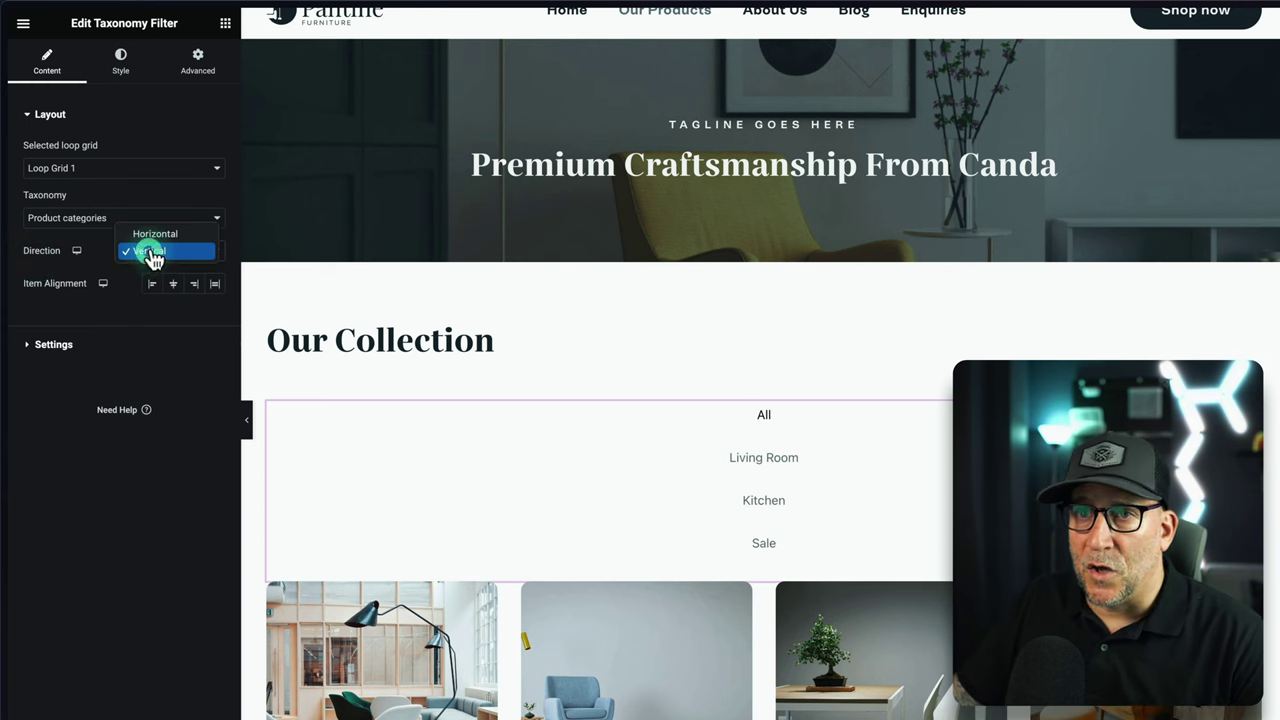
left_click(155, 234)
left_click(150, 252)
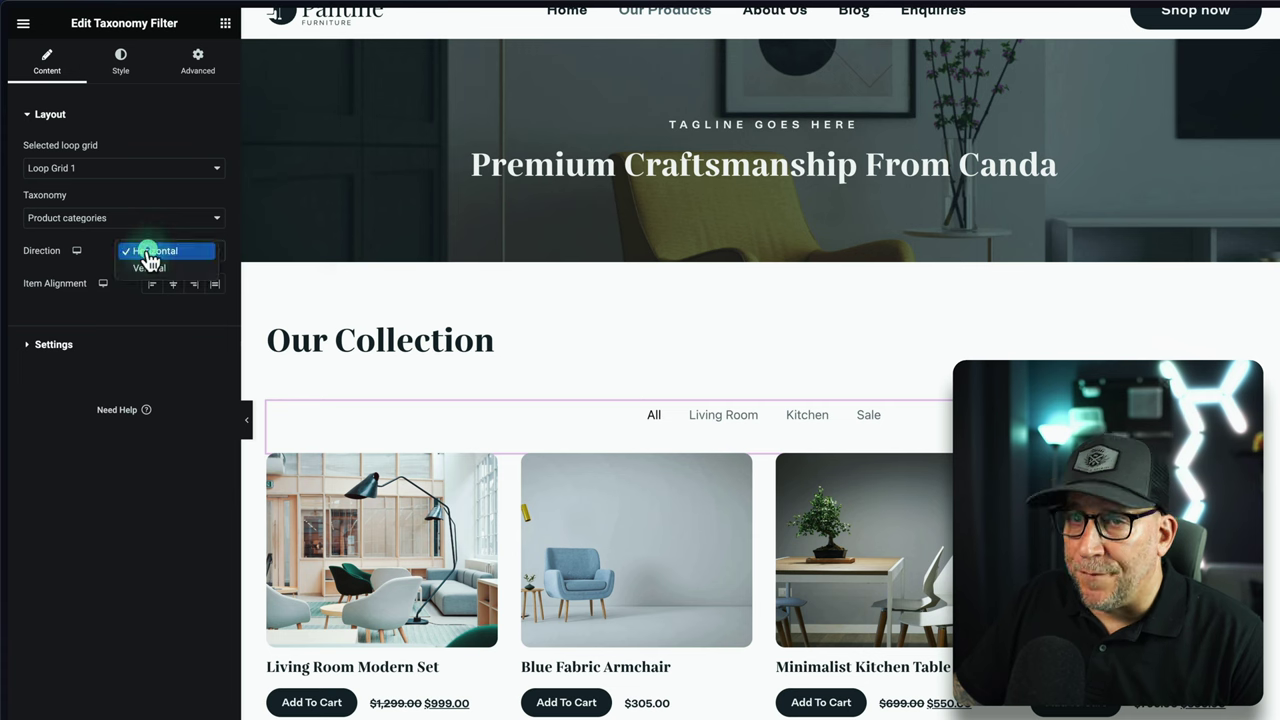
left_click(149, 267)
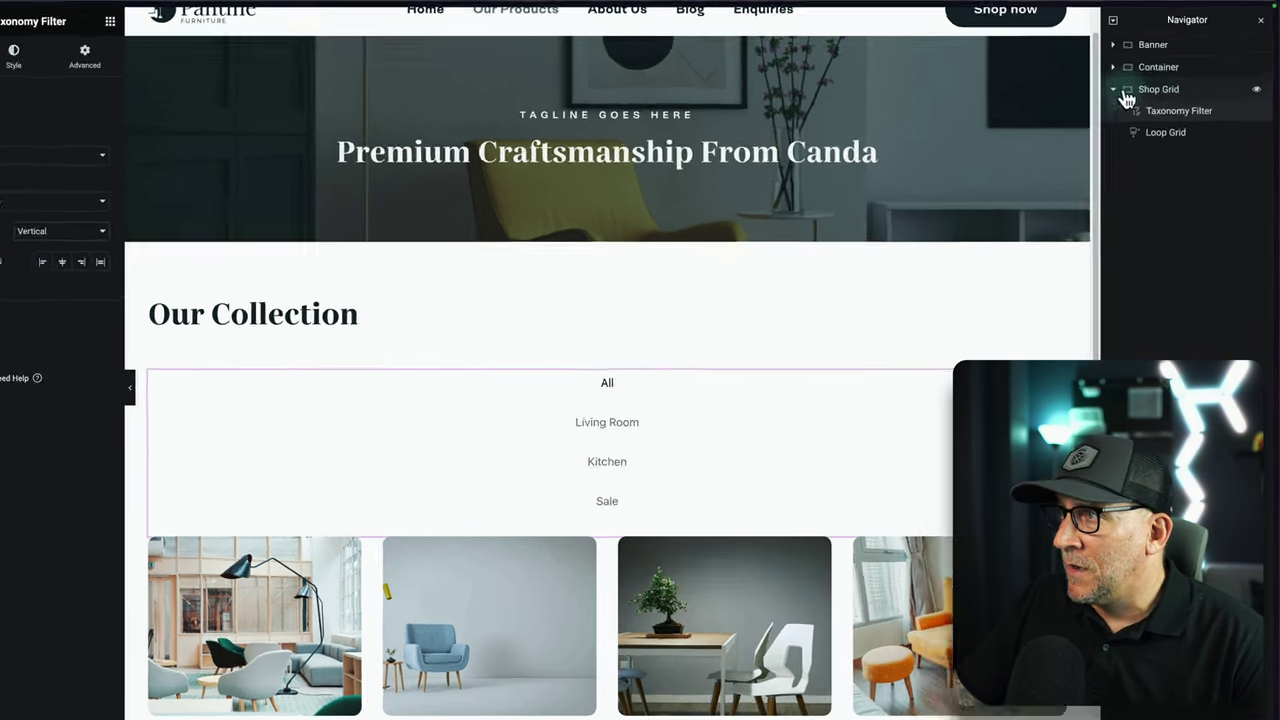
Step: Try the Shop Grid container with a row direction and widen the Taxonomy Filter column beside the Loop Grid
left_click(1162, 92)
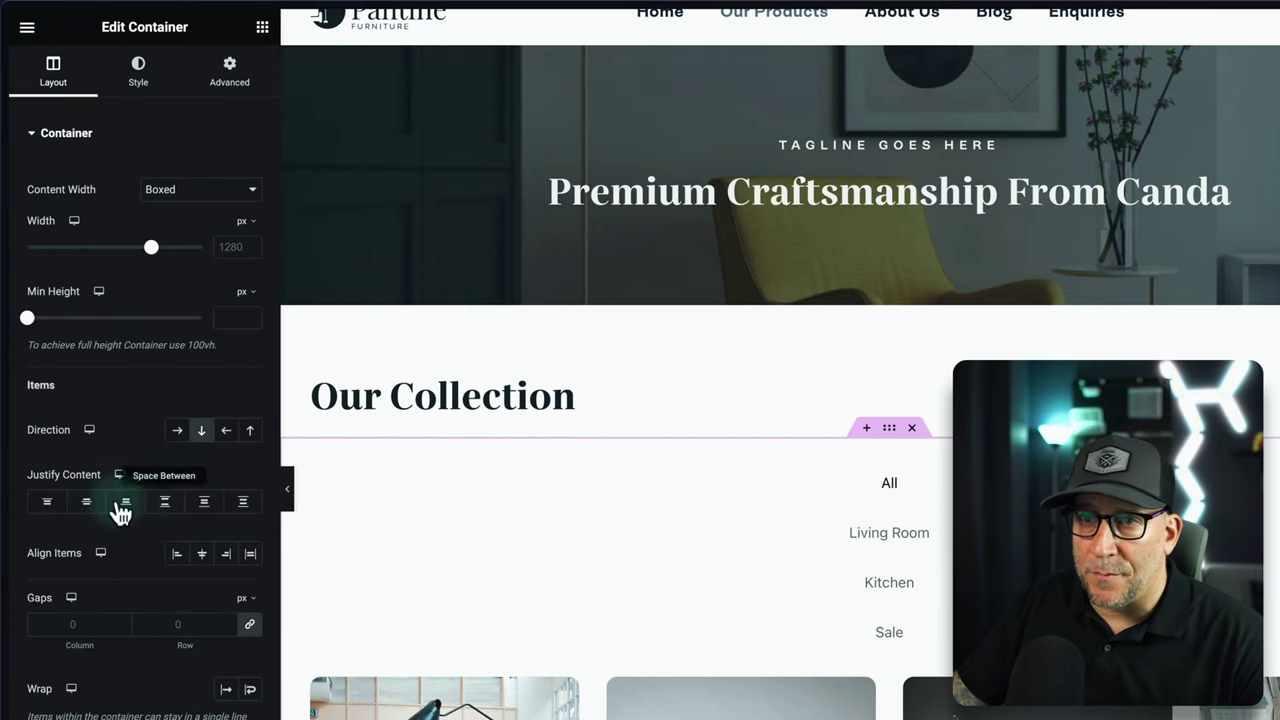
left_click(177, 430)
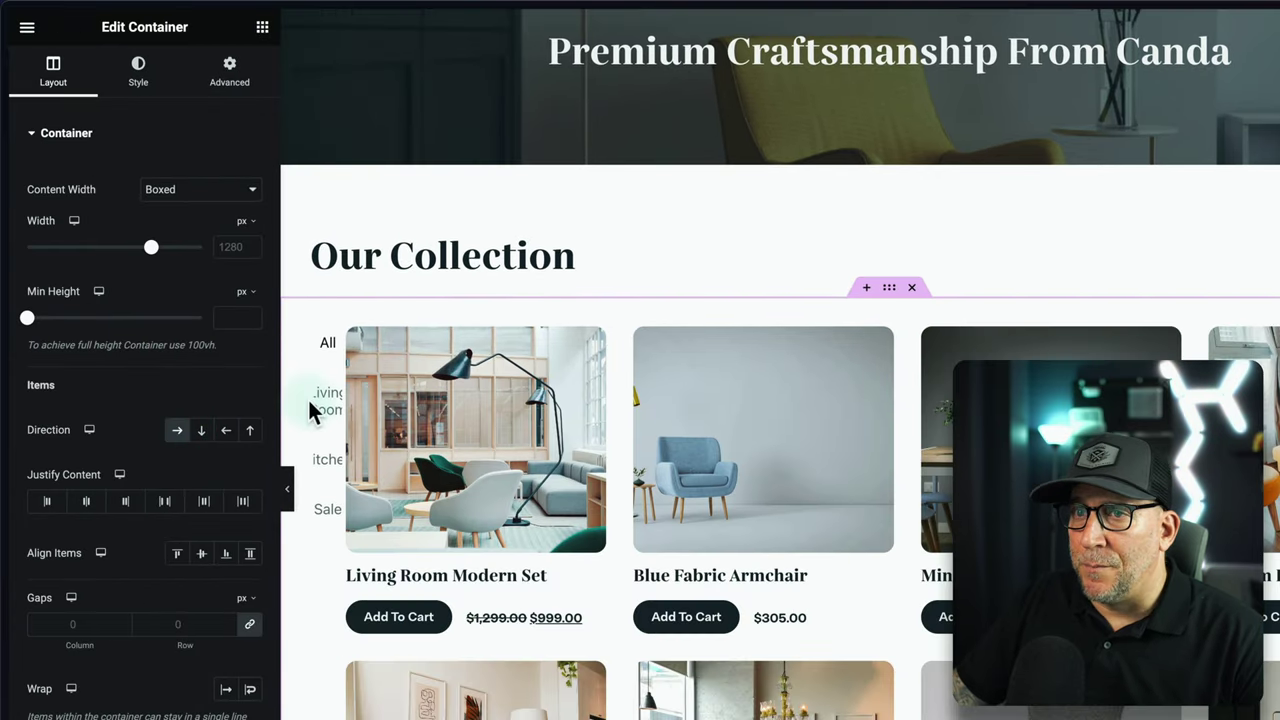
left_click_drag(345, 384, 496, 387)
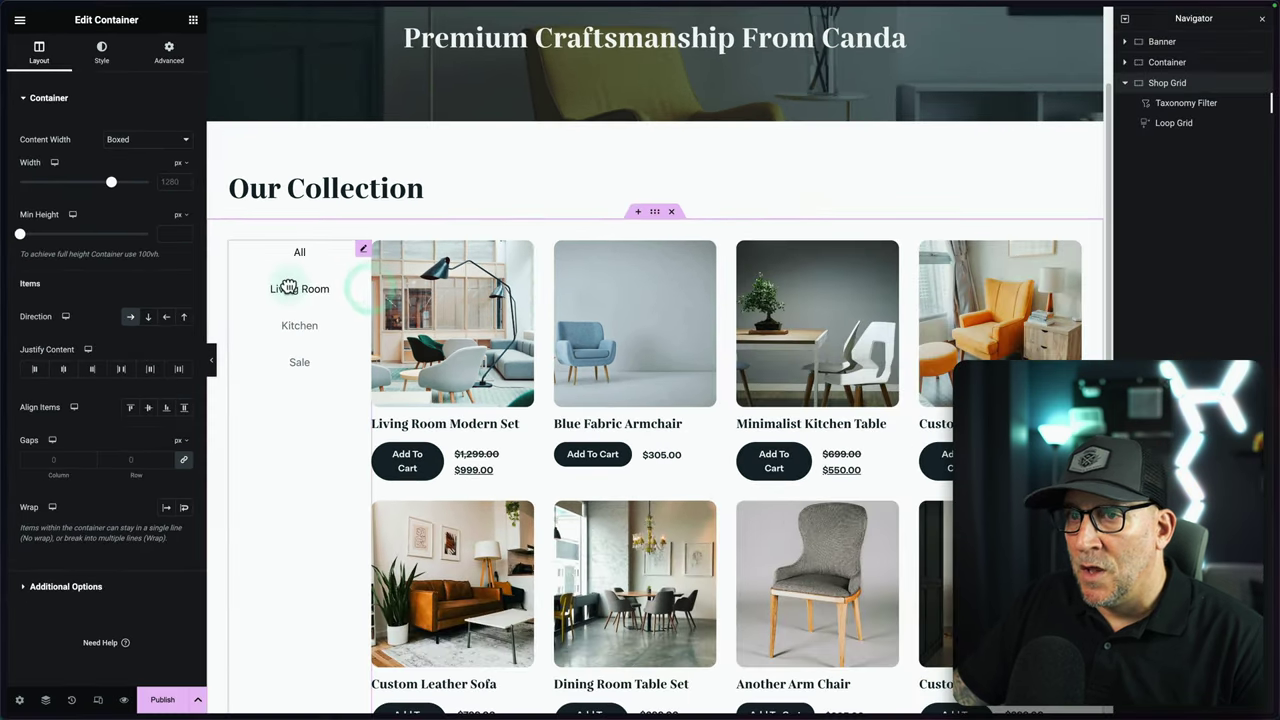
left_click(390, 390)
Step: Test the vertical Taxonomy Filter by switching between the Kitchen and Living Room categories
left_click(291, 322)
left_click(299, 330)
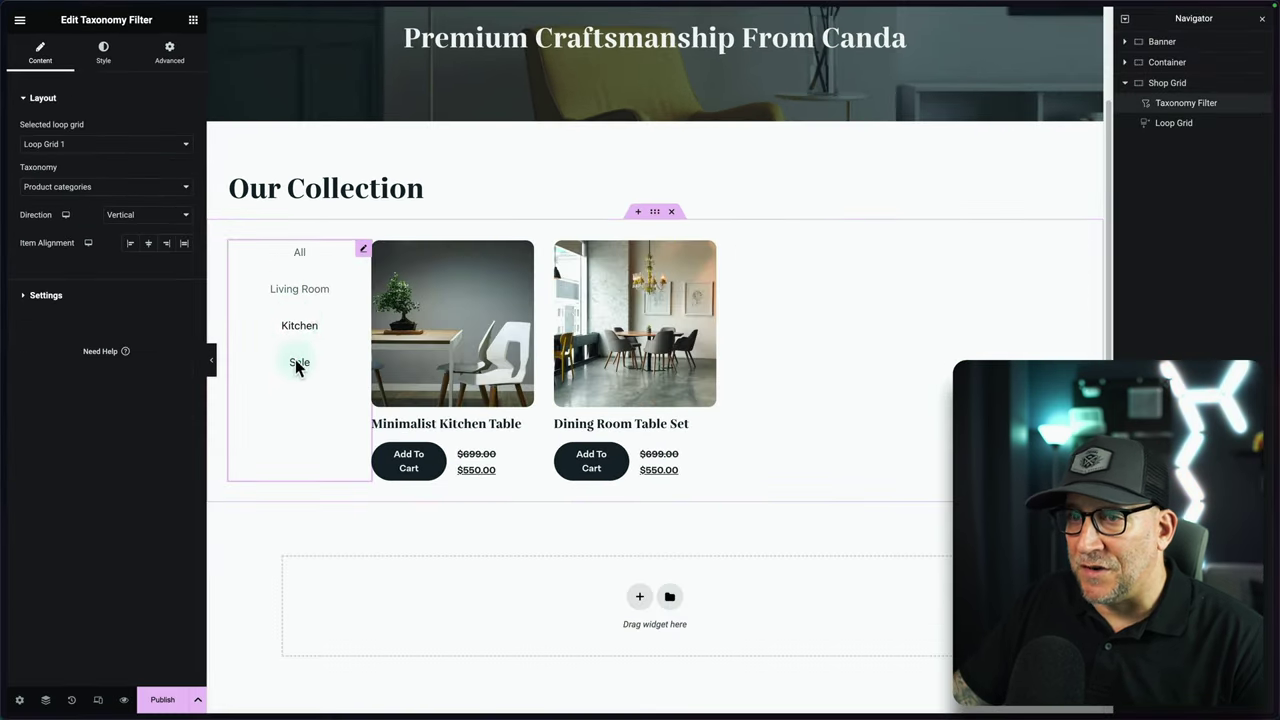
left_click(302, 329)
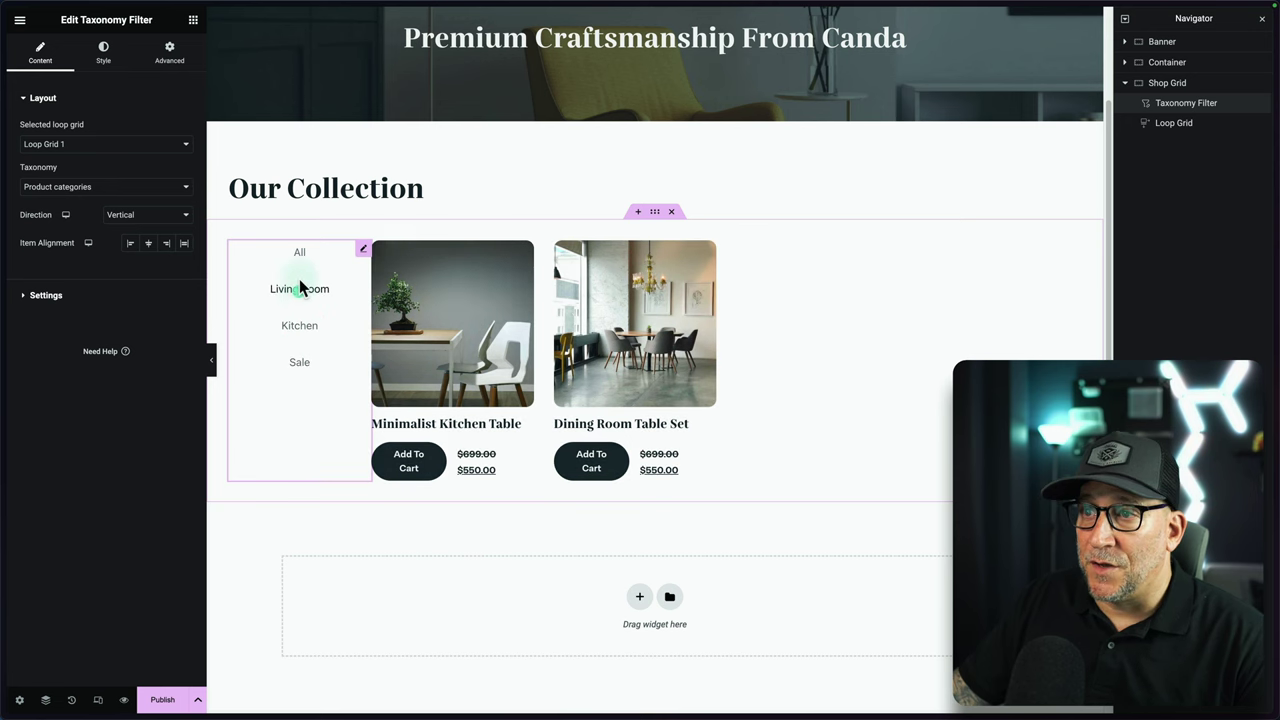
left_click(300, 287)
left_click(302, 290)
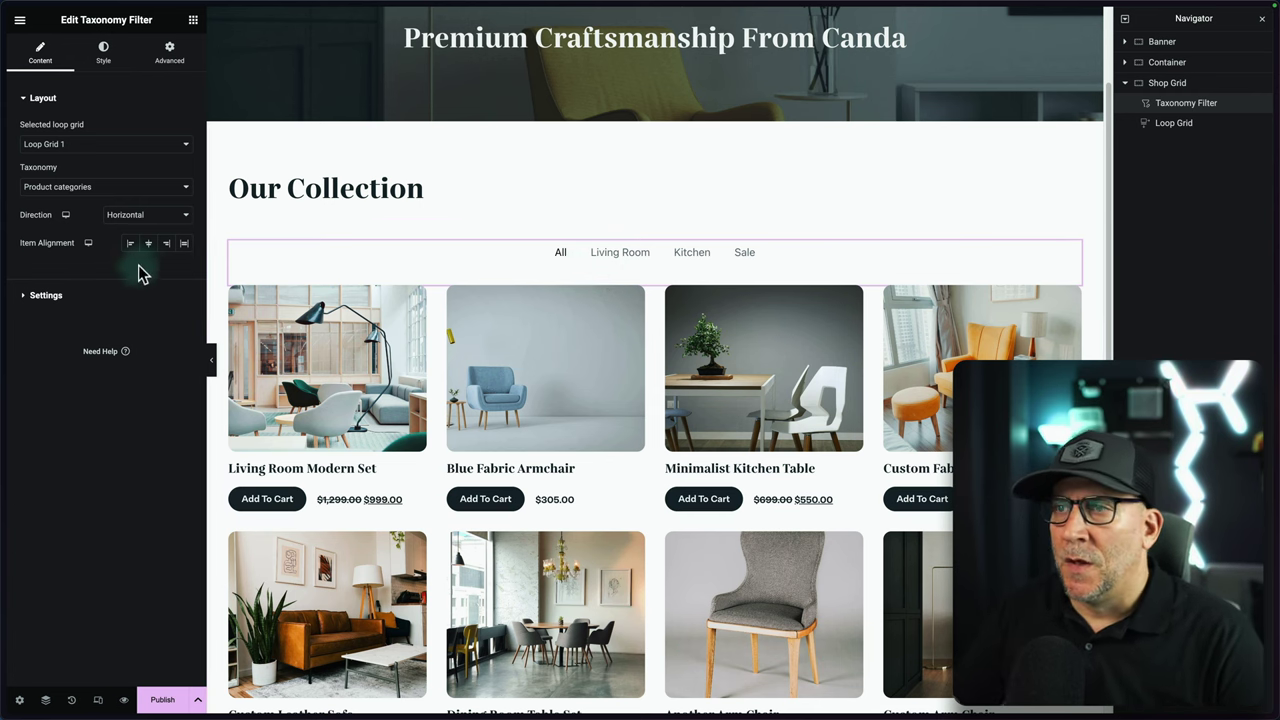
Step: Compare the Taxonomy Filter's Start, Center, End and Stretch item alignments and settle on Center
left_click_drag(22, 246, 68, 252)
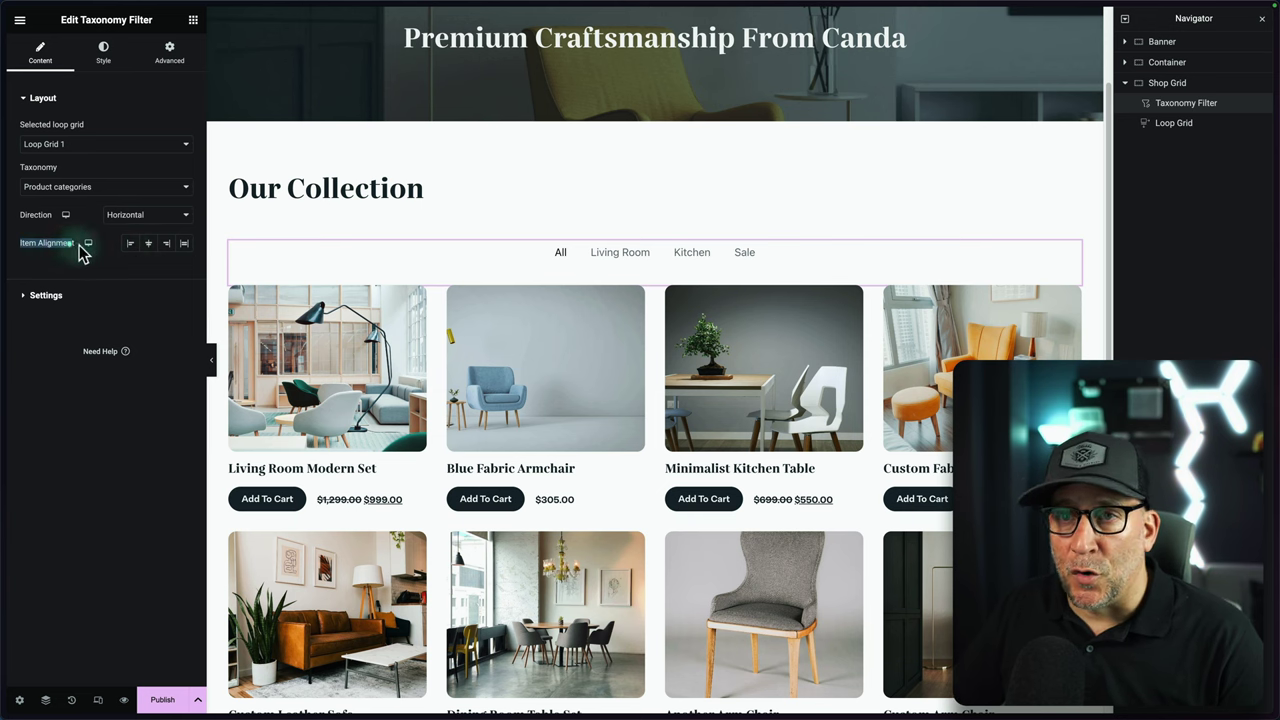
left_click(130, 243)
left_click(148, 243)
left_click(166, 243)
left_click(184, 243)
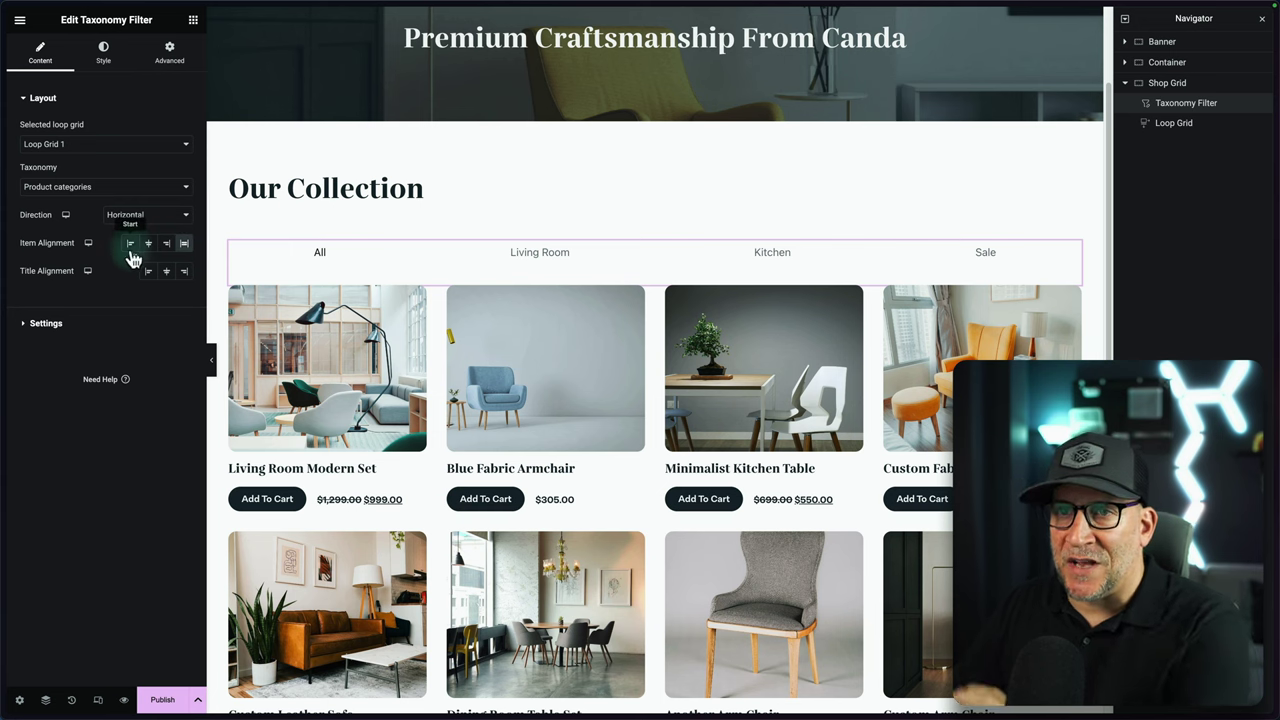
left_click(148, 244)
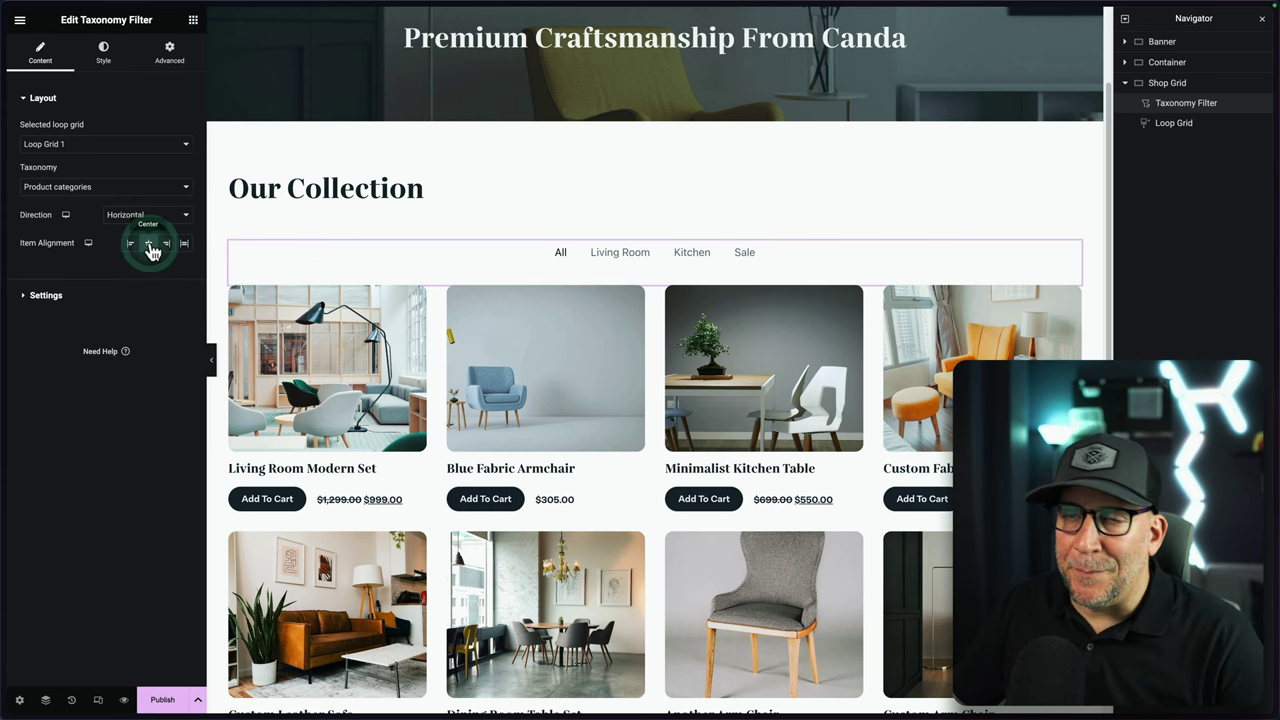
left_click(132, 244)
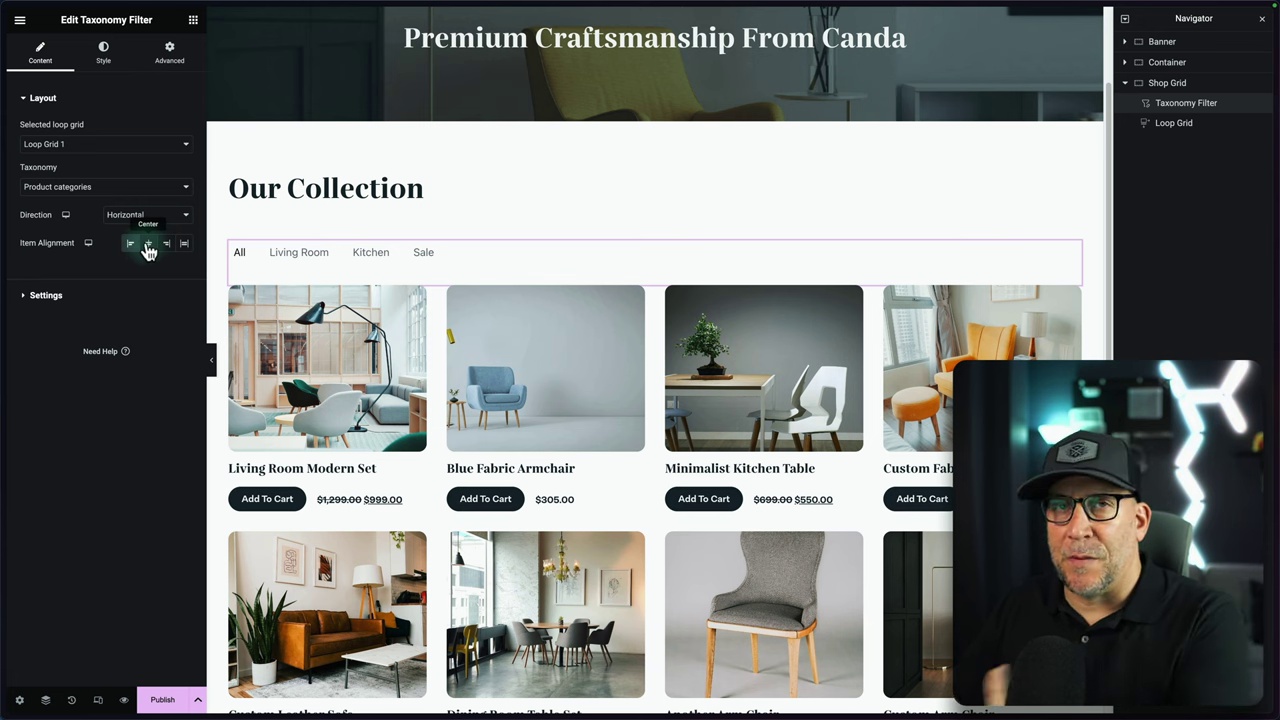
left_click(148, 244)
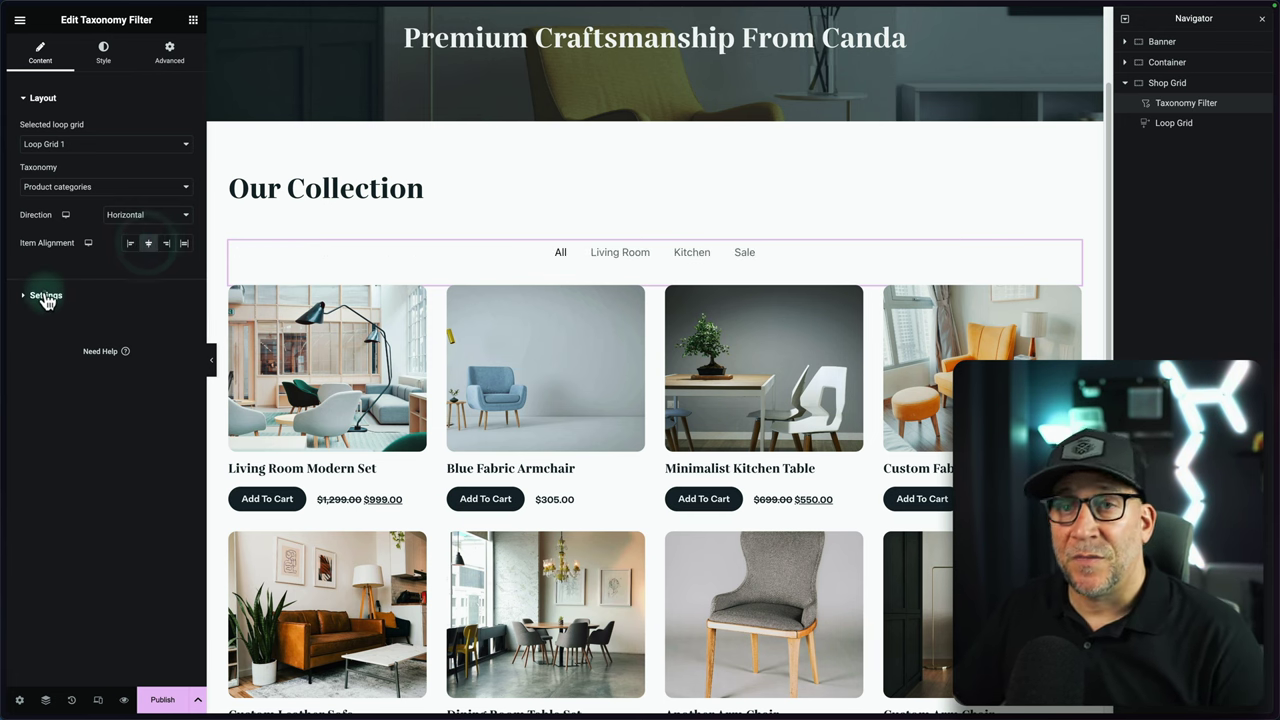
Step: Show empty items in the Taxonomy Filter's displayed elements
left_click(45, 295)
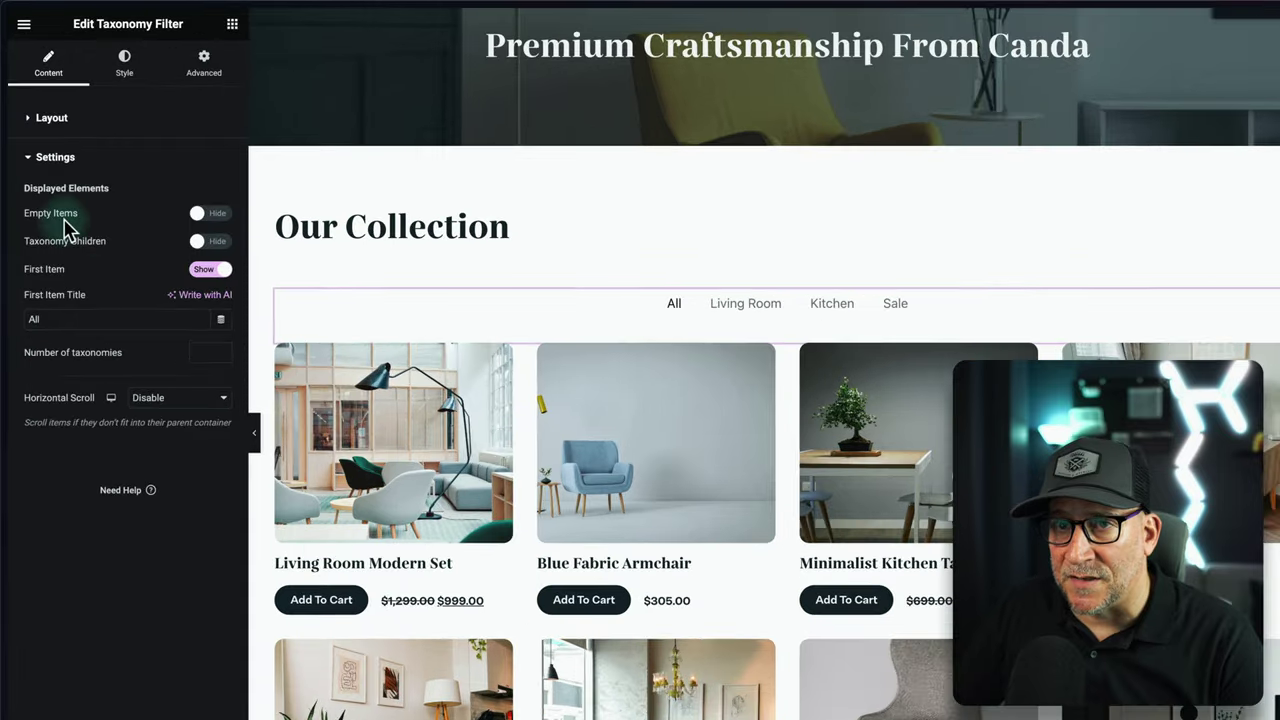
left_click(204, 225)
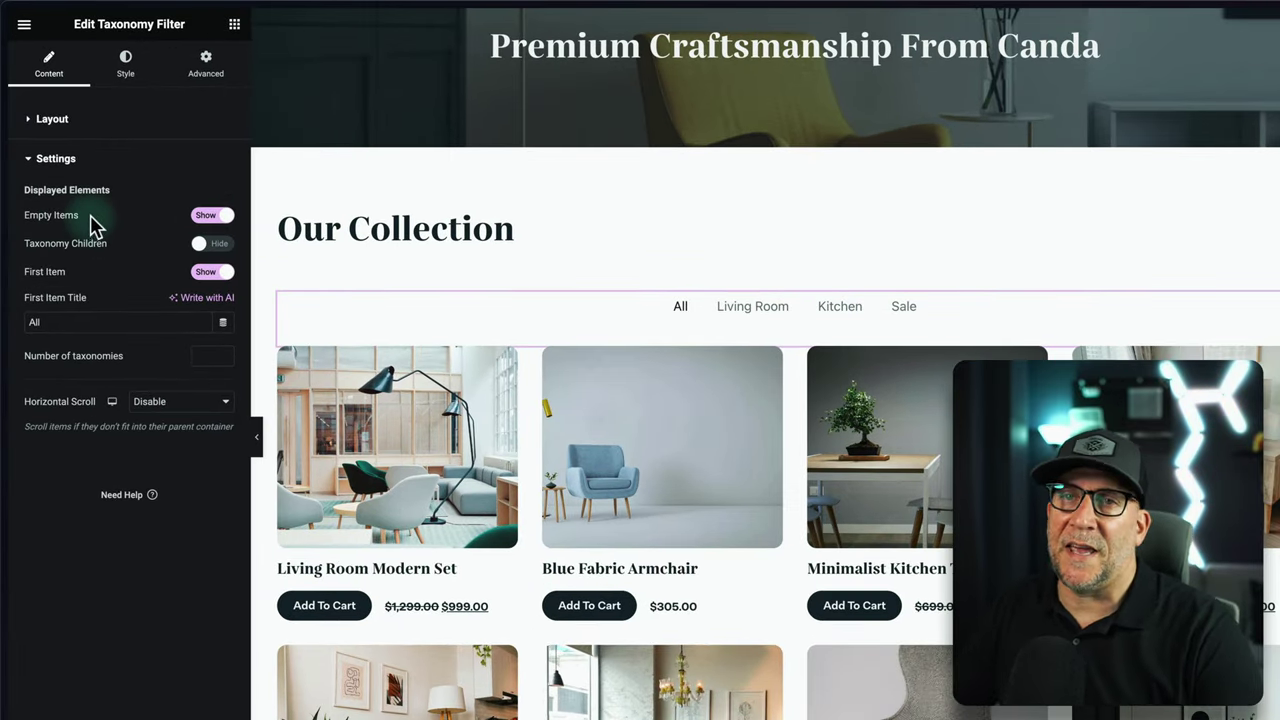
triple_click(47, 220)
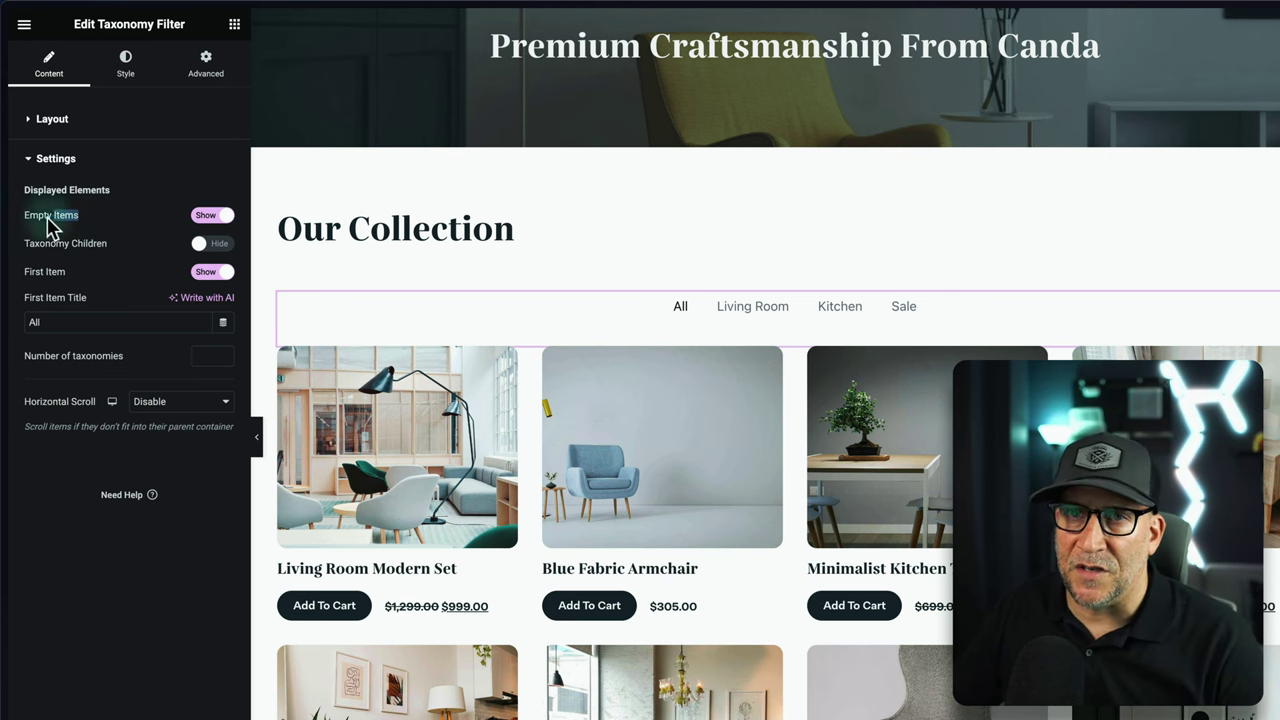
Step: Try showing taxonomy children in the Taxonomy Filter and hide them again
left_click_drag(22, 246, 124, 250)
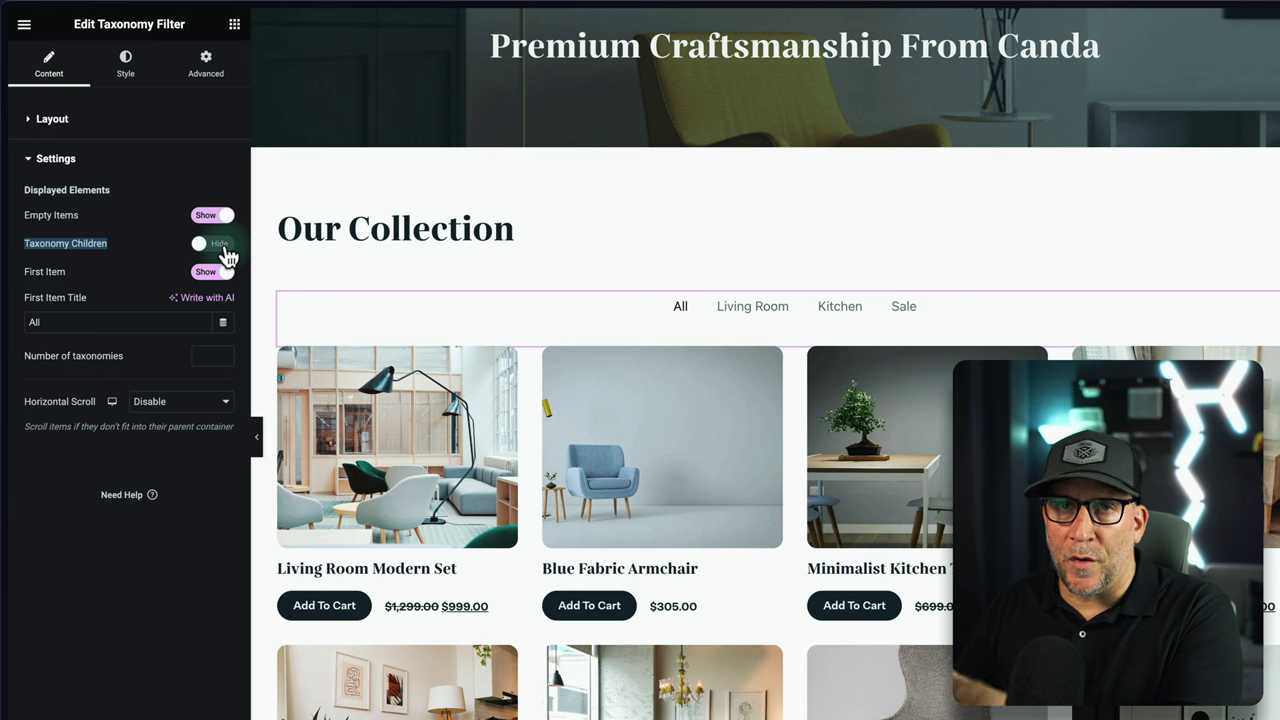
left_click(224, 252)
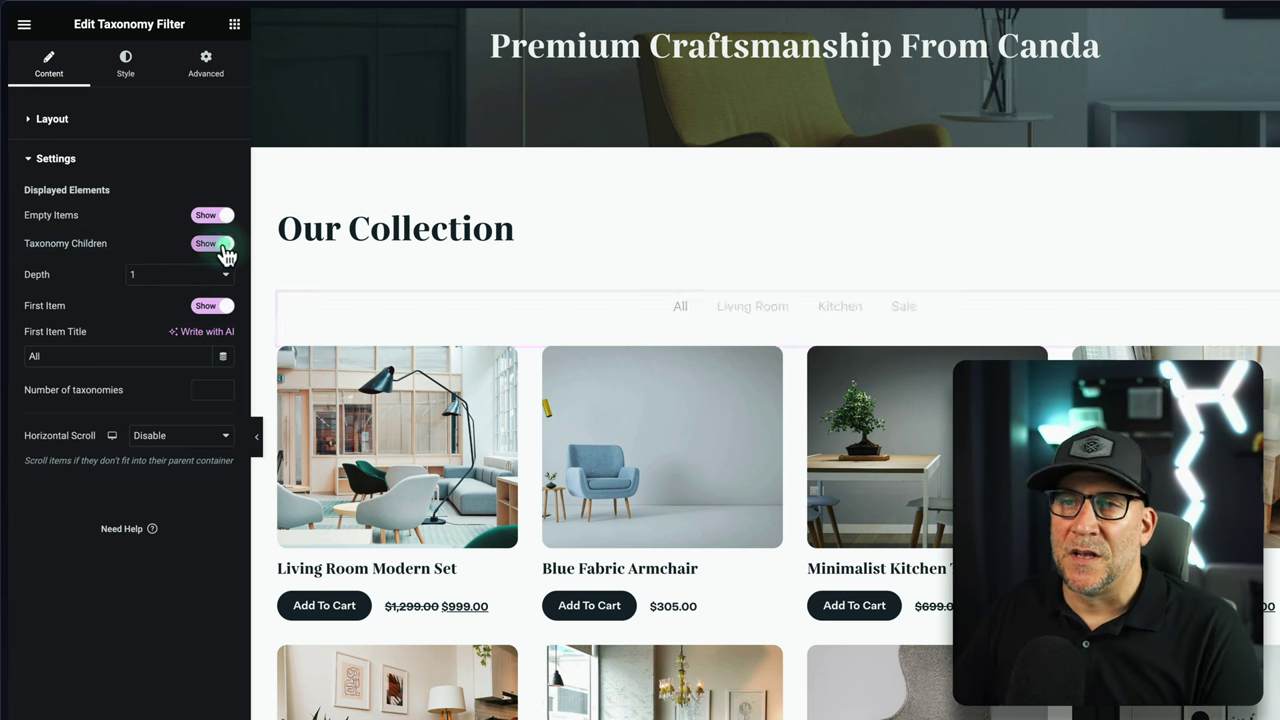
left_click(222, 249)
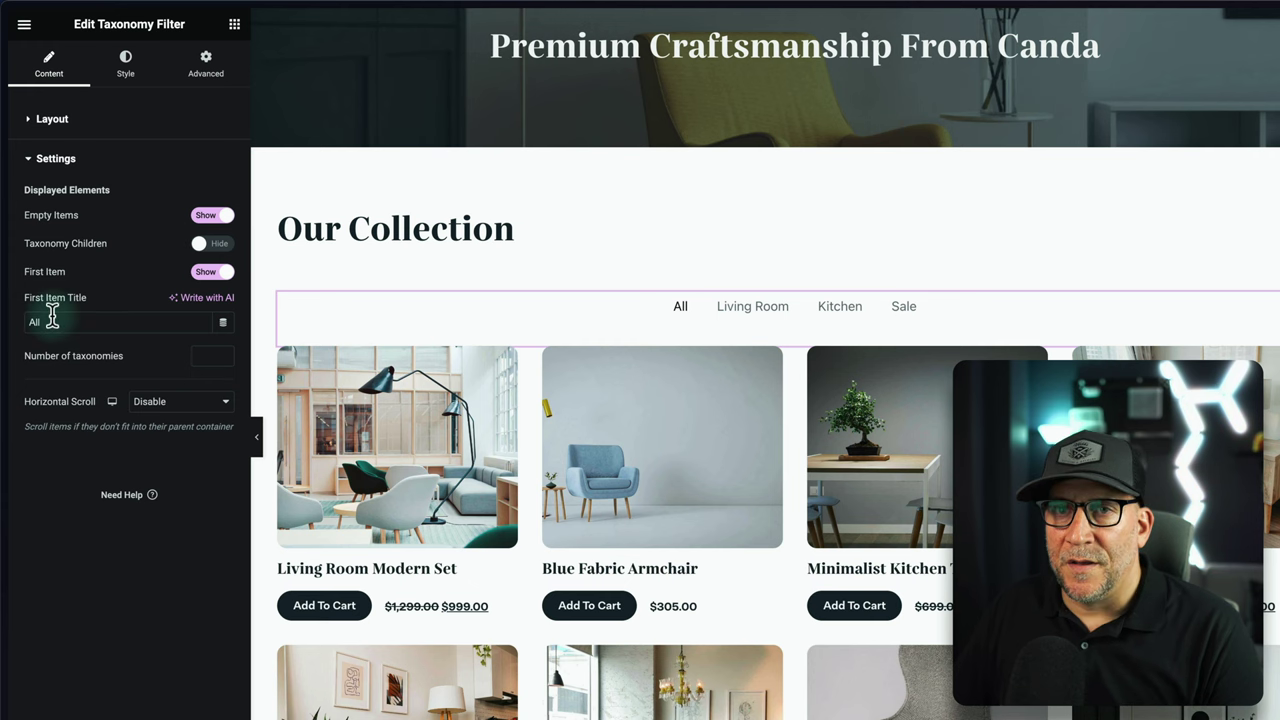
Step: Check the Taxonomy Filter without its first item, show that item again, and title it All Products
left_click_drag(98, 296, 26, 298)
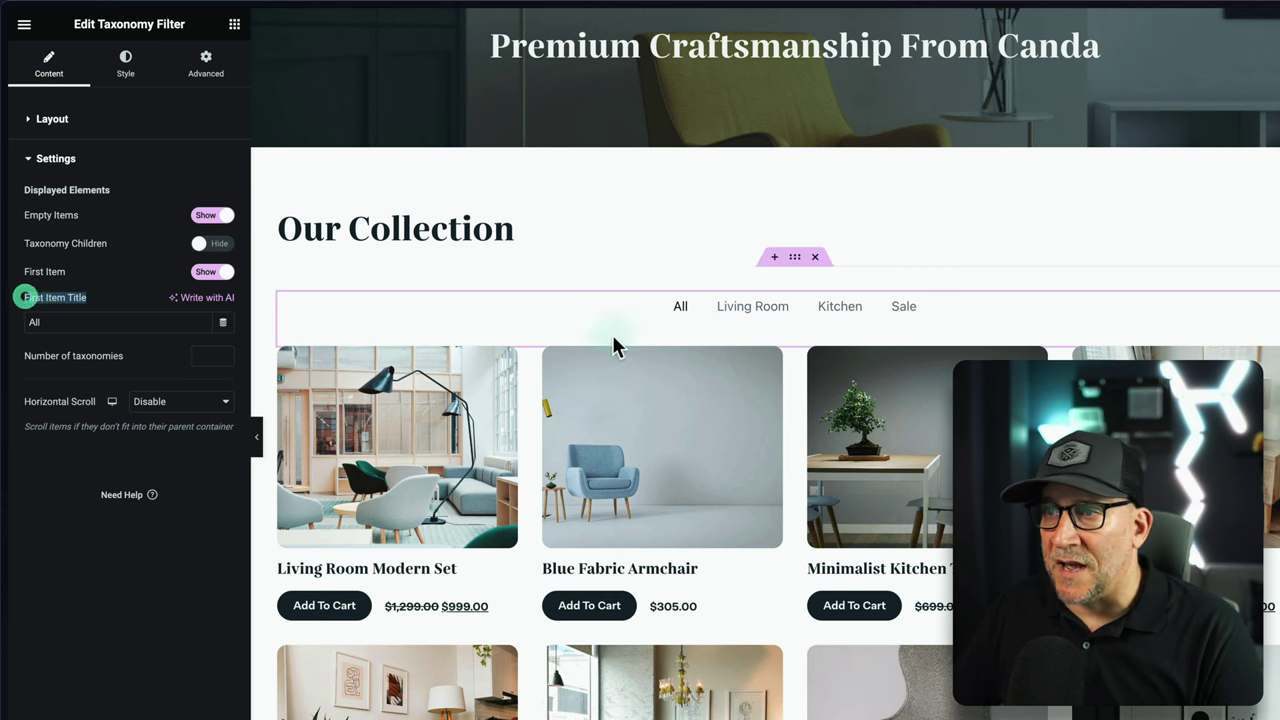
left_click(207, 274)
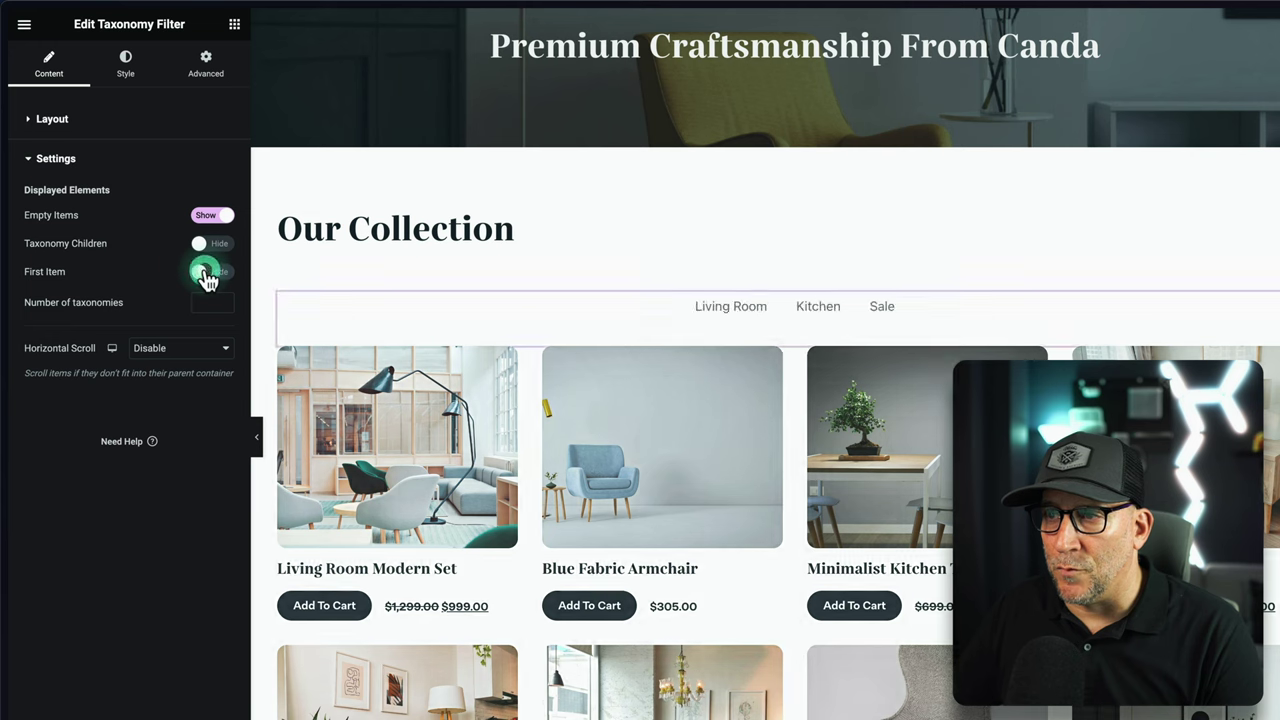
left_click(207, 276)
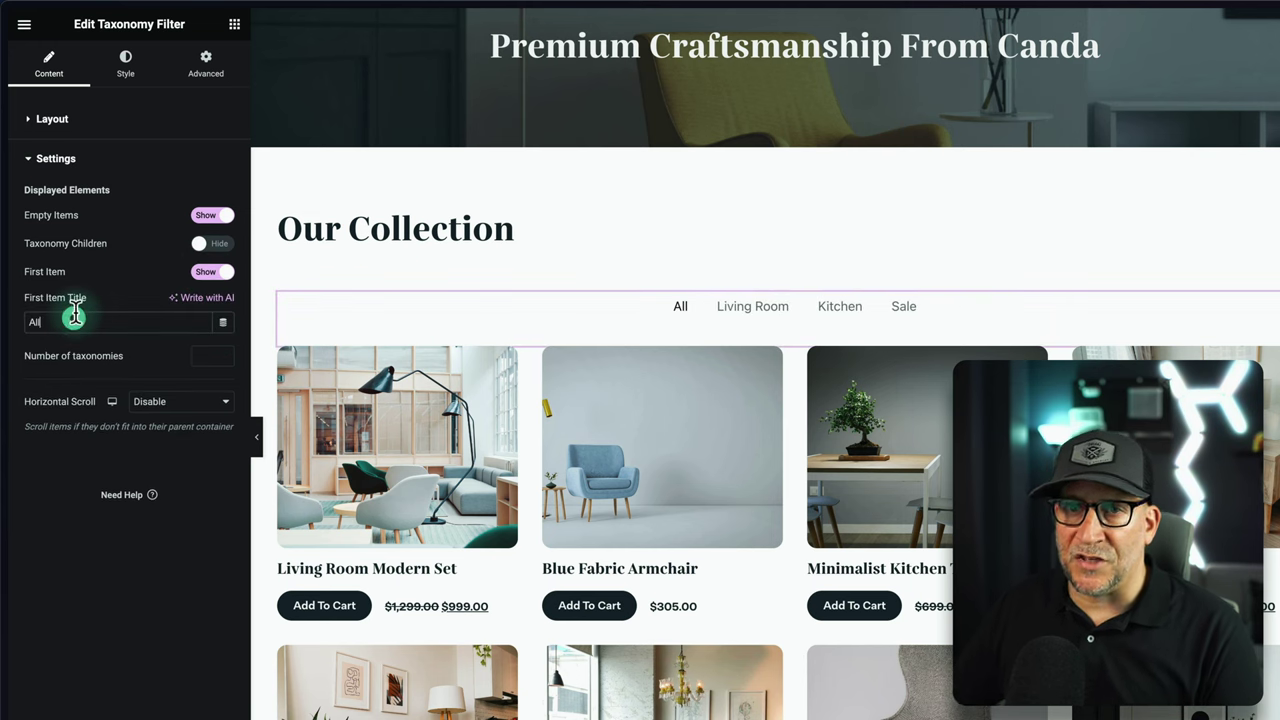
left_click(71, 318)
type("Products")
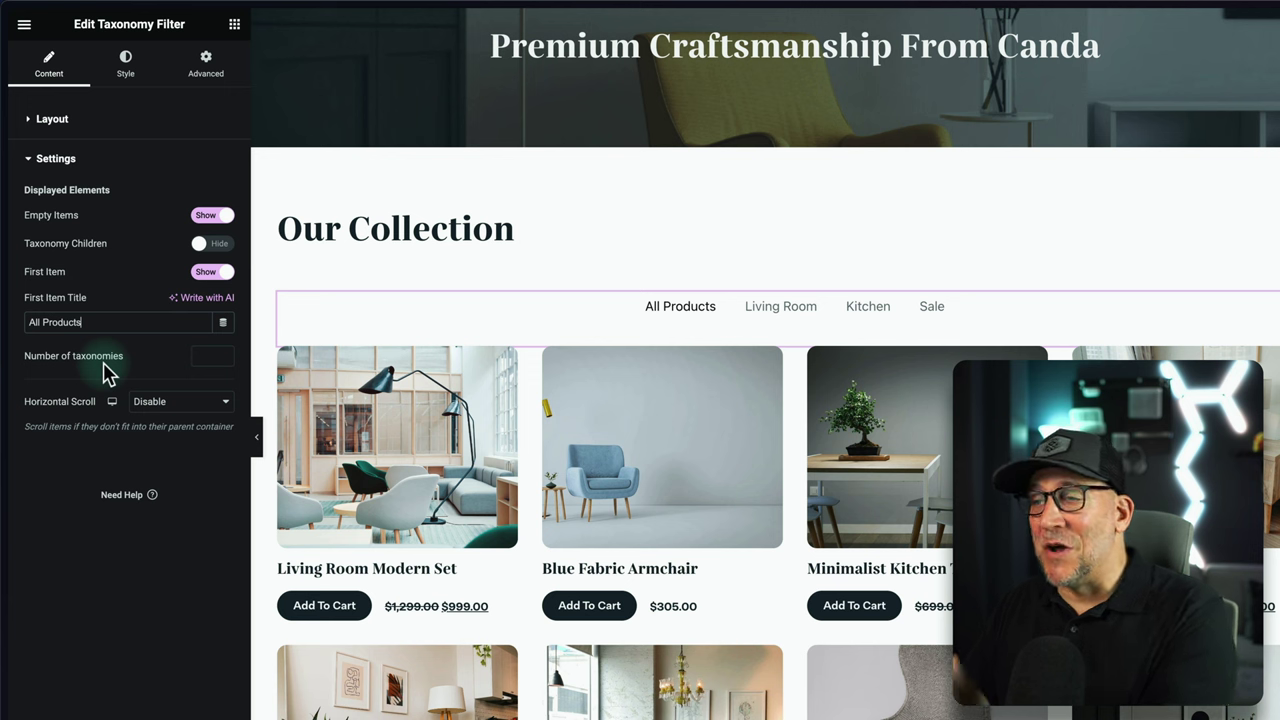
Step: Try limiting the Taxonomy Filter to 2 taxonomies and clear the limit
left_click(208, 355)
type("2")
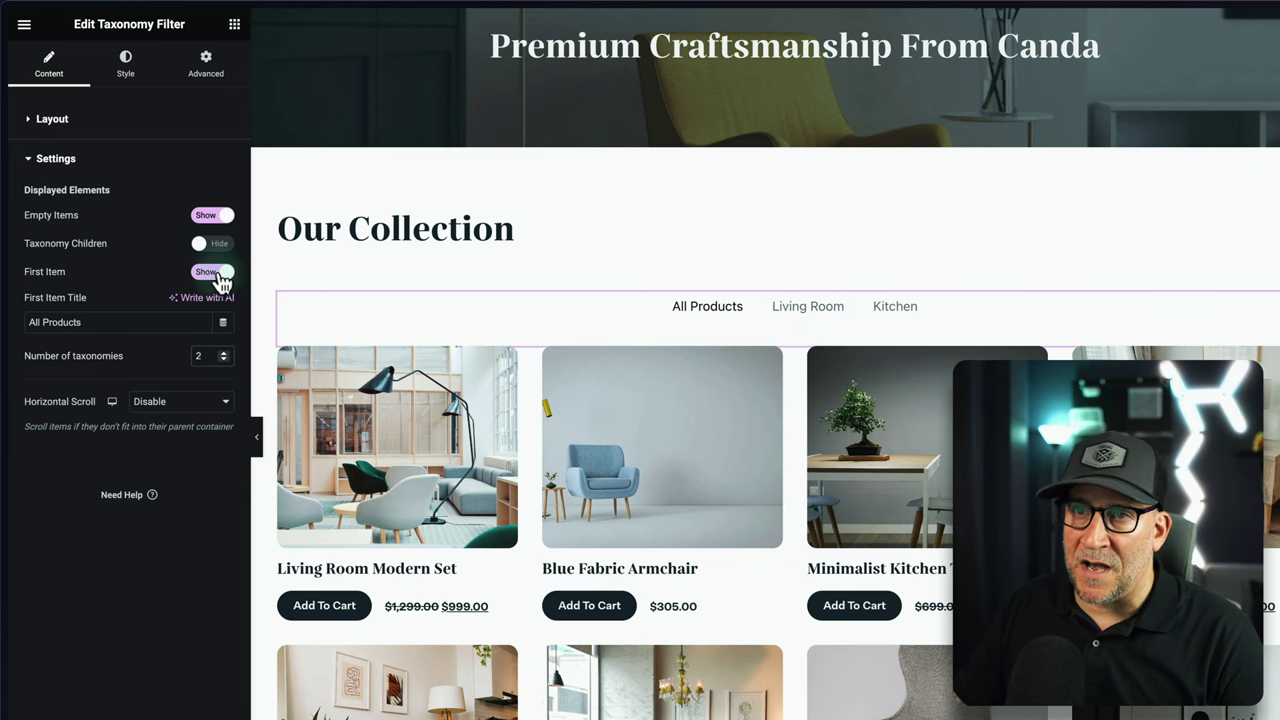
left_click(208, 355)
key("BackSpace")
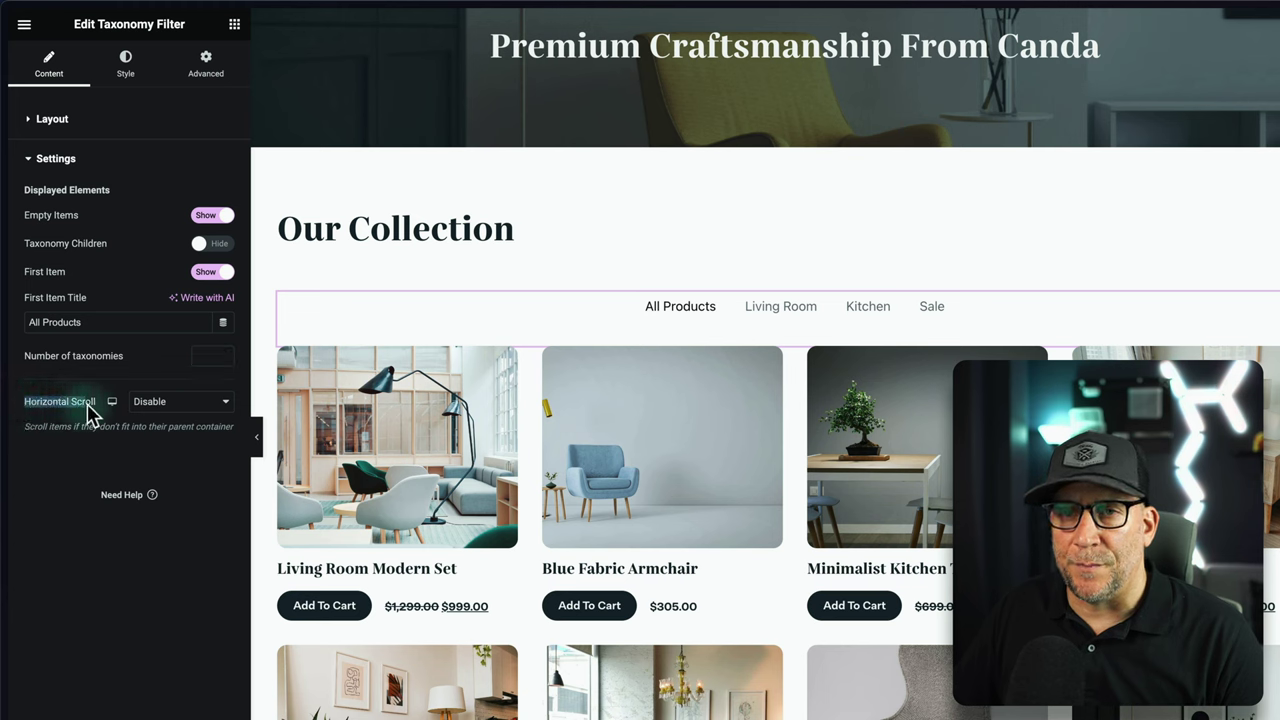
Step: Enable the Taxonomy Filter's horizontal scroll for mobile portrait, check it there, and return to the desktop view
left_click_drag(97, 412, 135, 425)
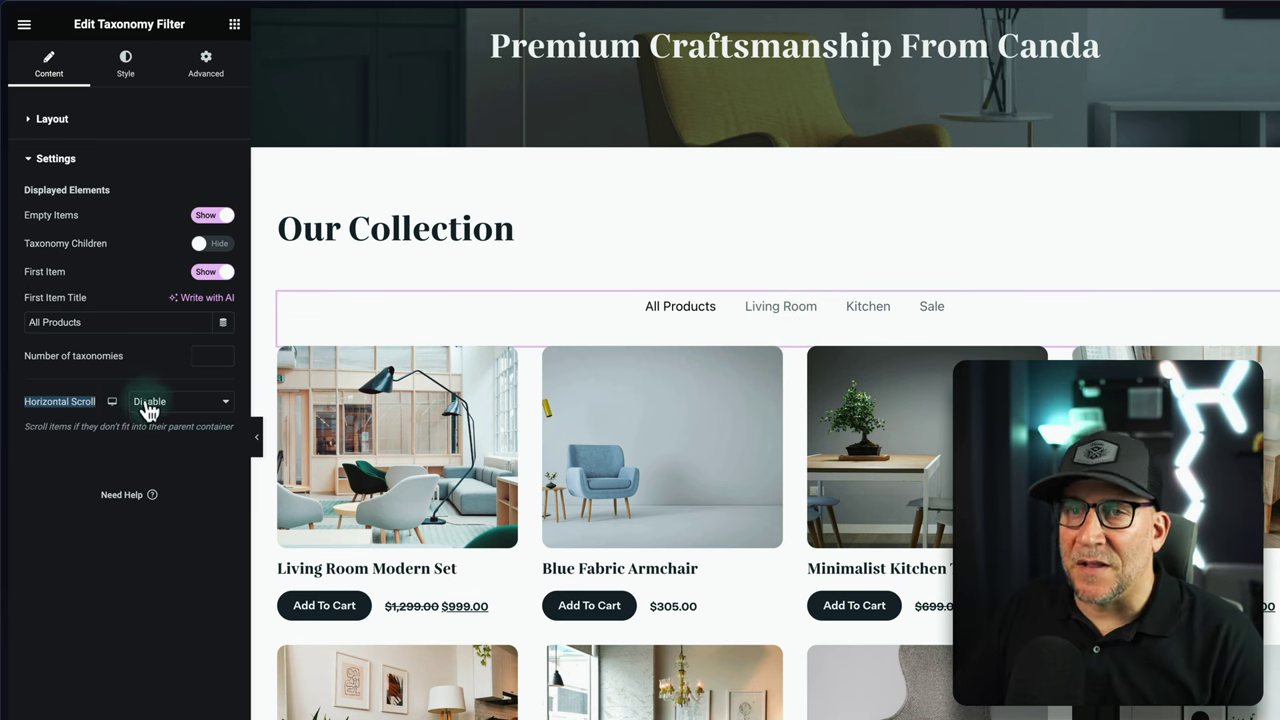
left_click(112, 422)
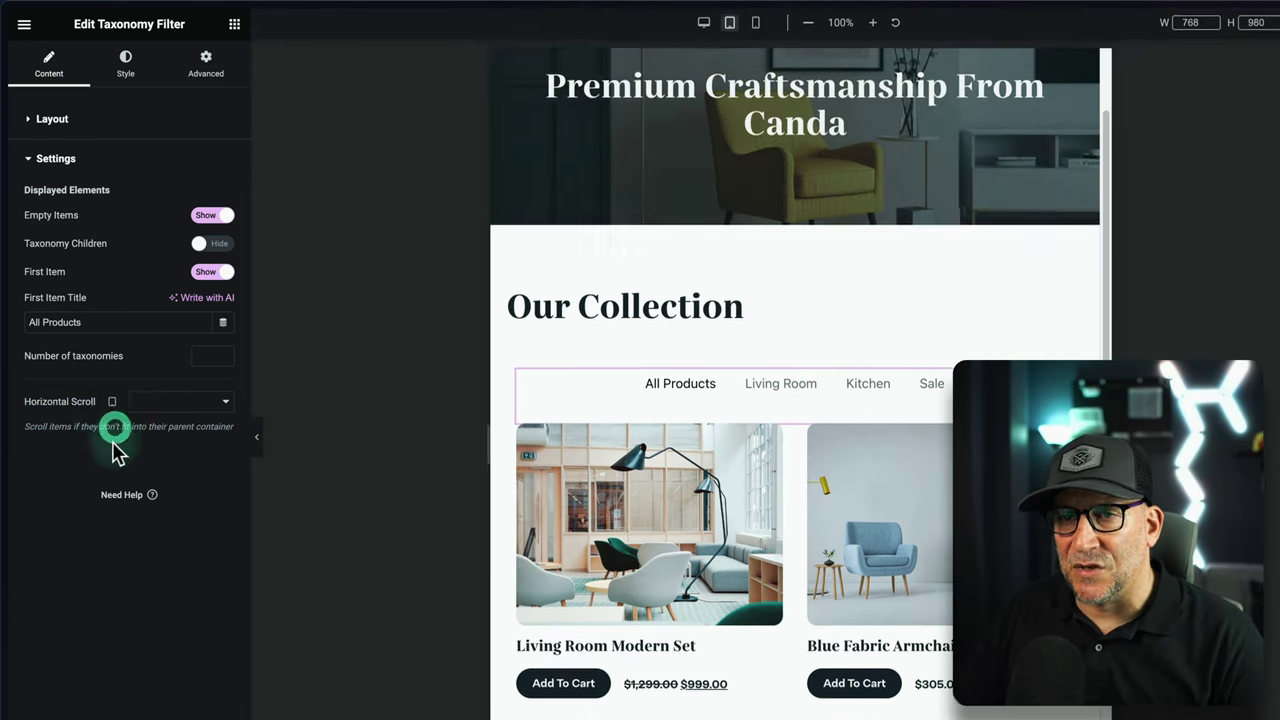
left_click(112, 402)
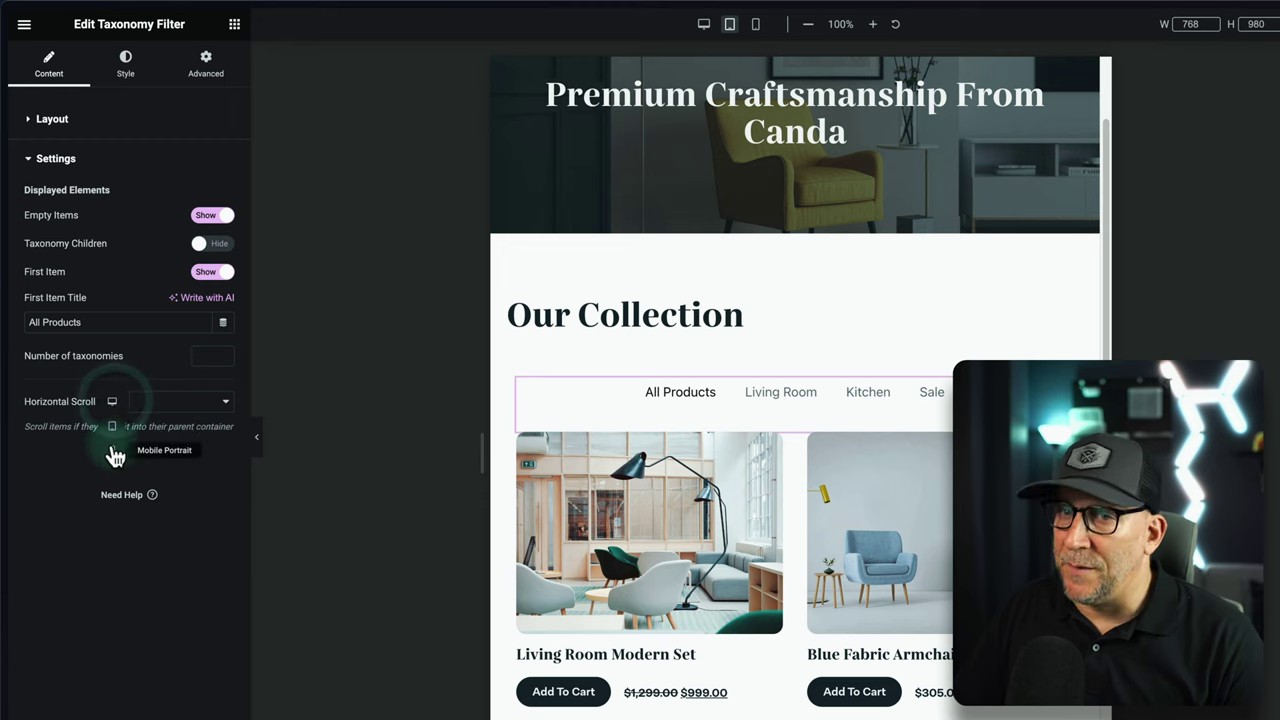
left_click(114, 449)
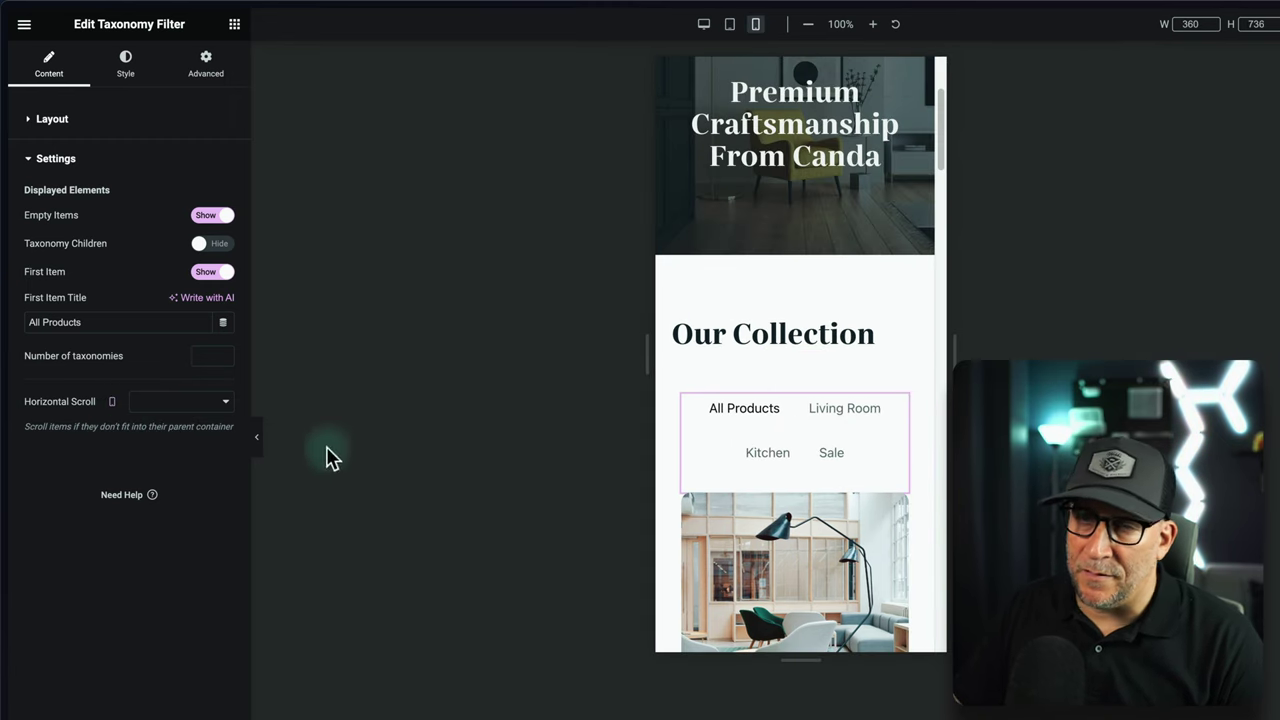
left_click(184, 406)
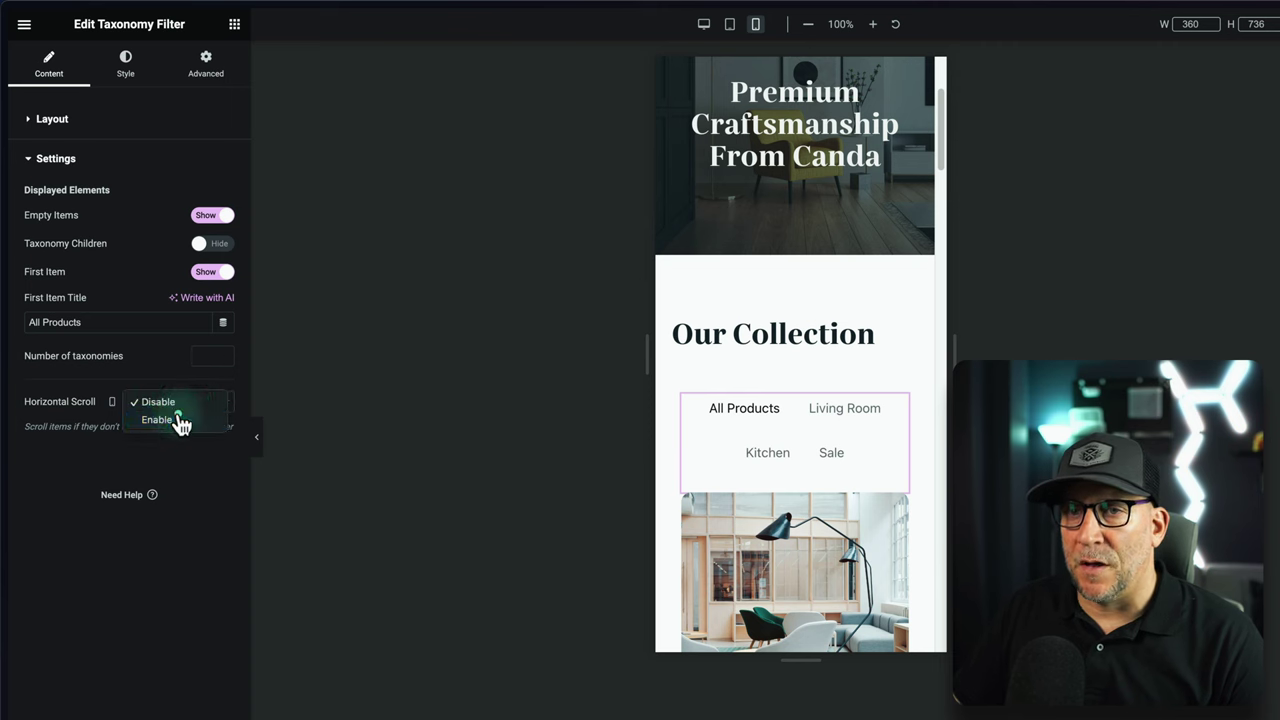
left_click(177, 421)
left_click_drag(800, 410, 777, 423)
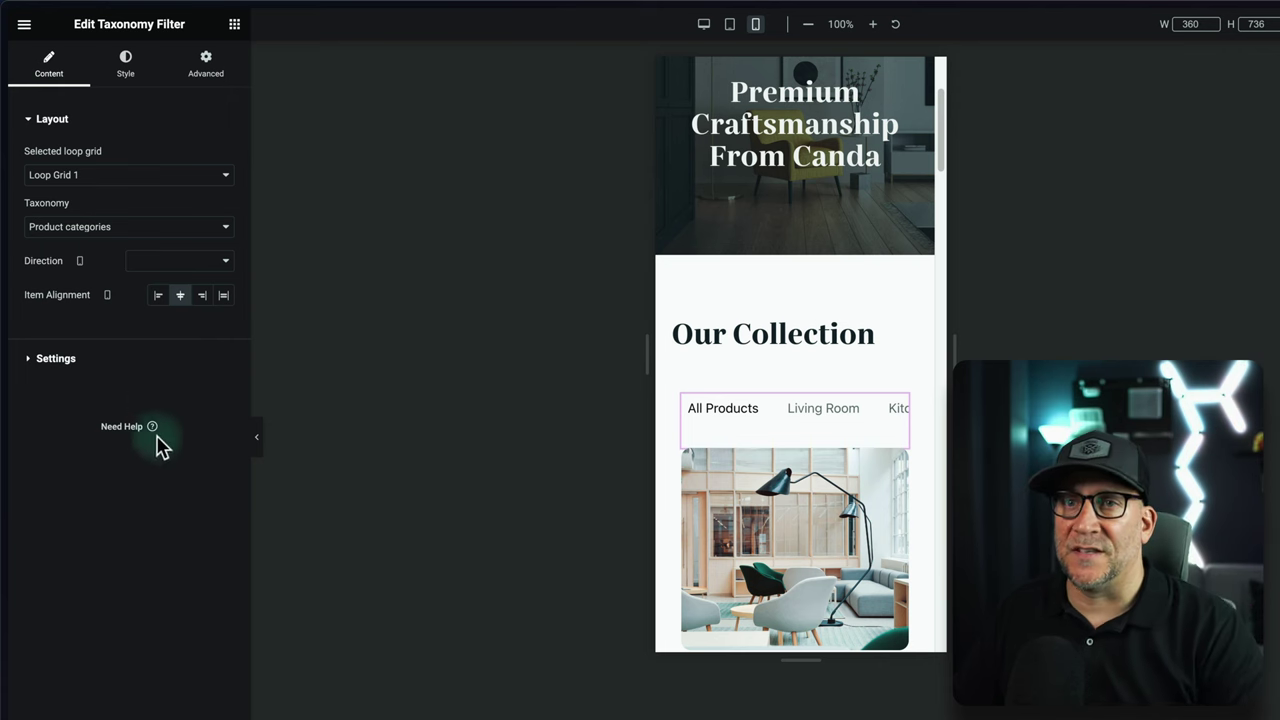
left_click(56, 358)
key("ctrl+shift+m")
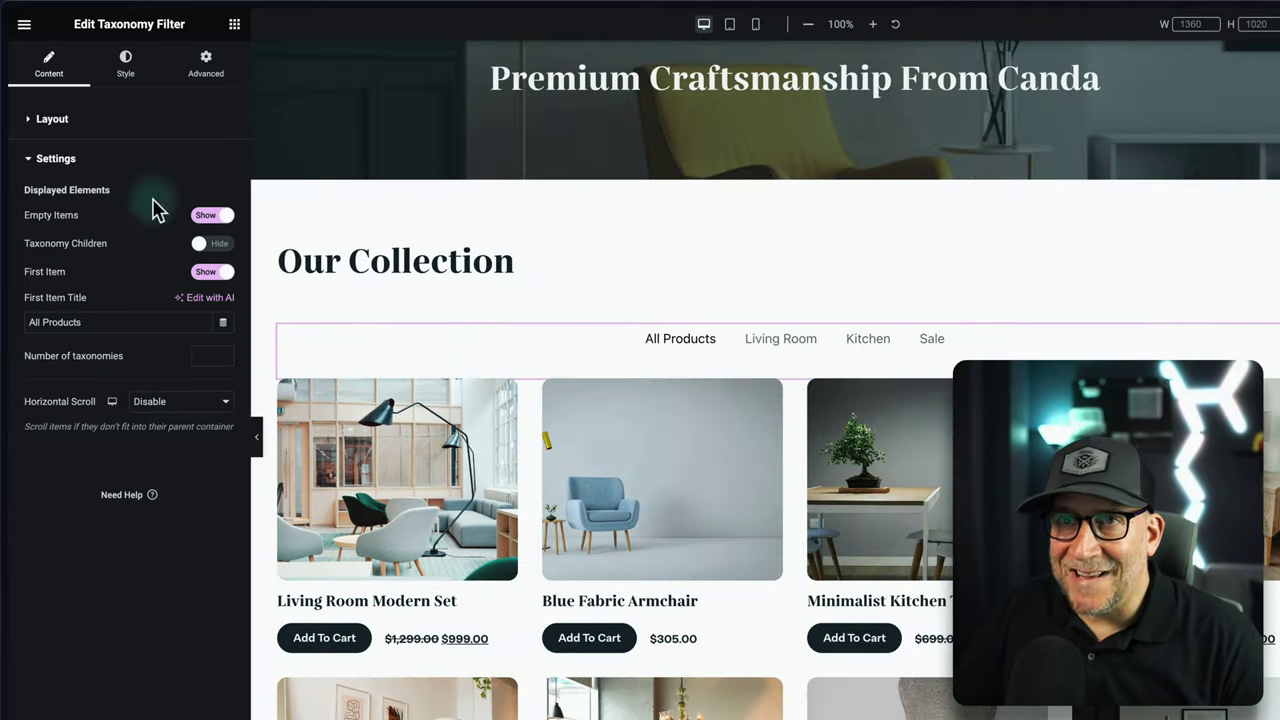
Step: Set the space between the Taxonomy Filter's items to 24 and apply the global Buttons and Menu typography
left_click(124, 75)
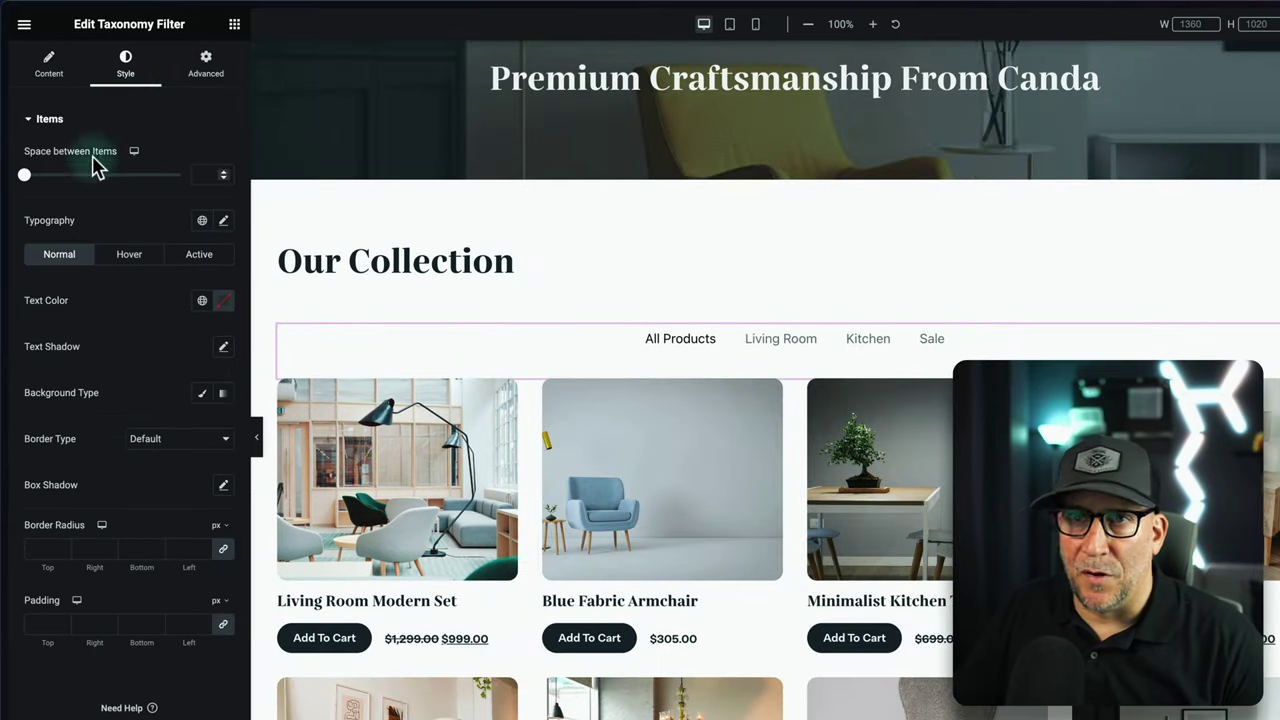
left_click_drag(24, 176, 37, 176)
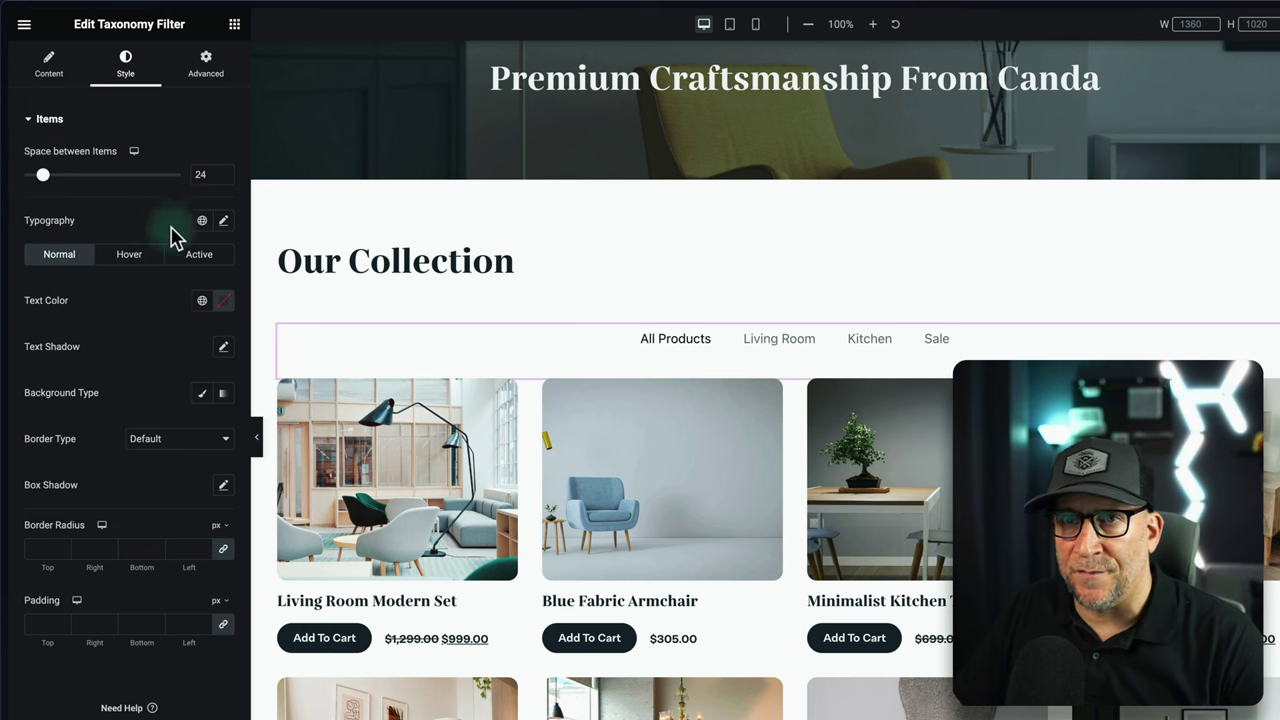
left_click(201, 220)
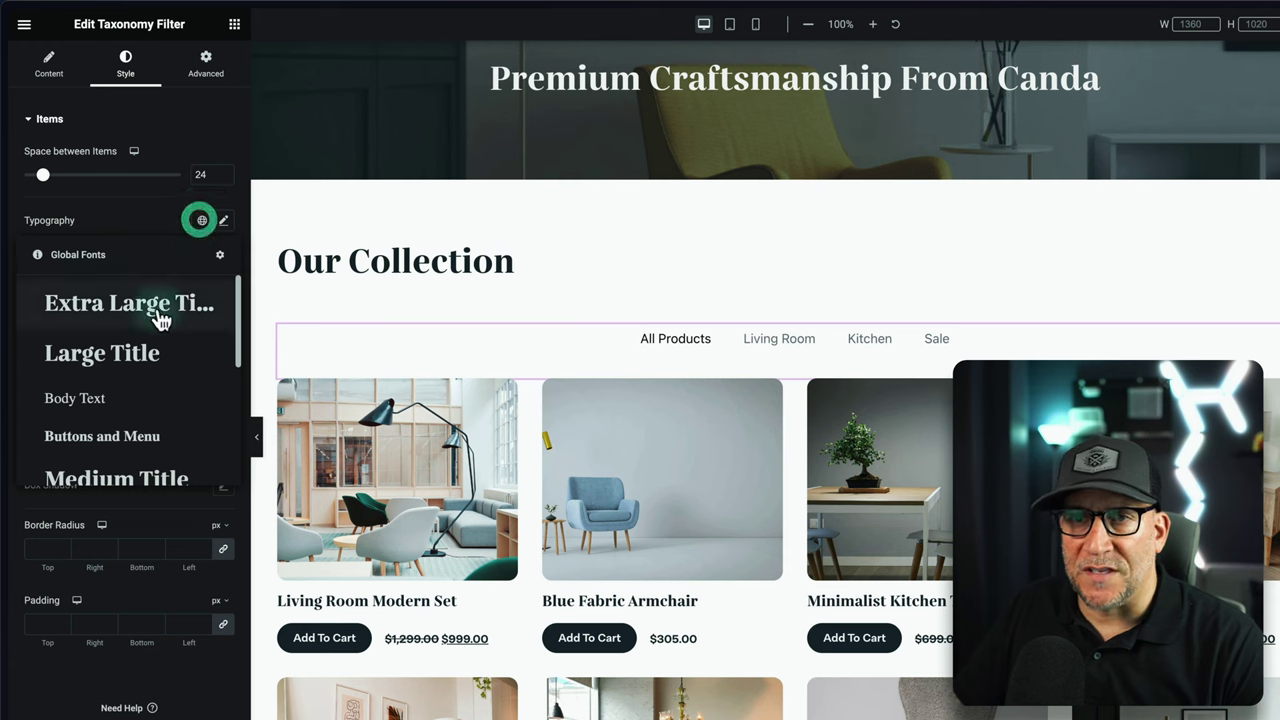
scroll(133, 390, "down", 1)
left_click(118, 404)
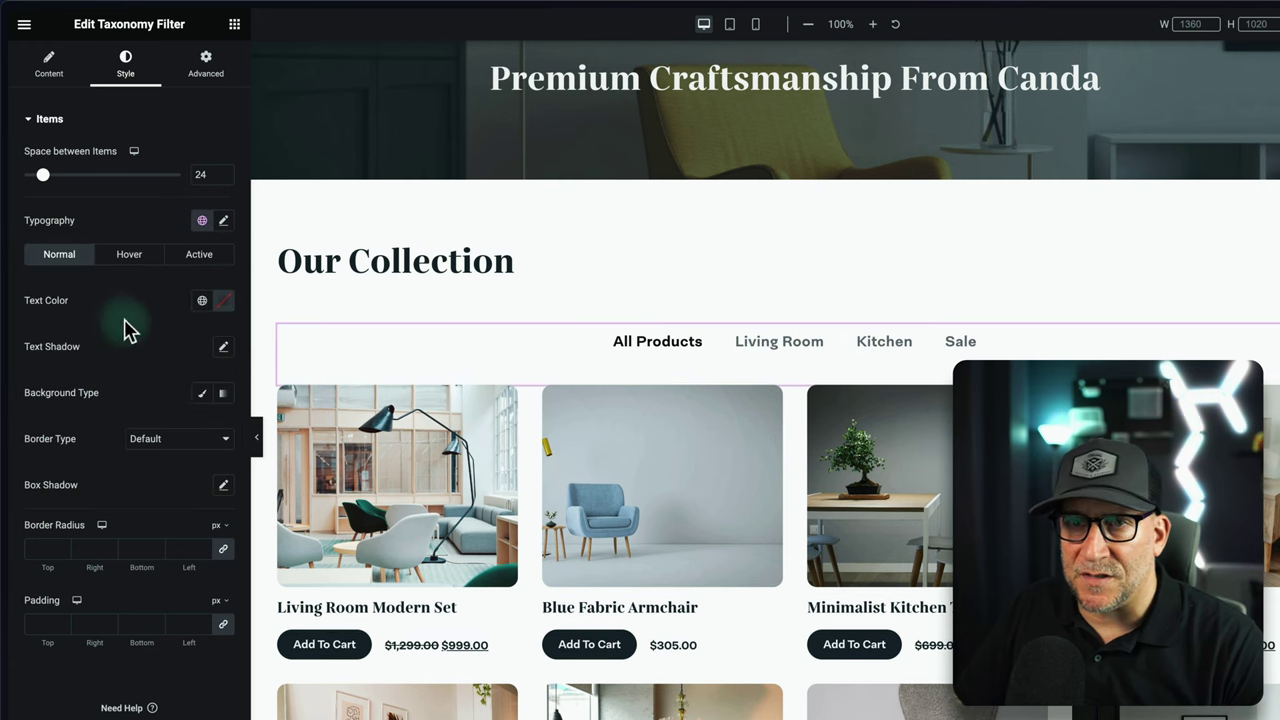
Step: Set the filter items' normal text color to Space Blue and their border radius to 50 px on all corners
left_click(203, 302)
left_click(100, 385)
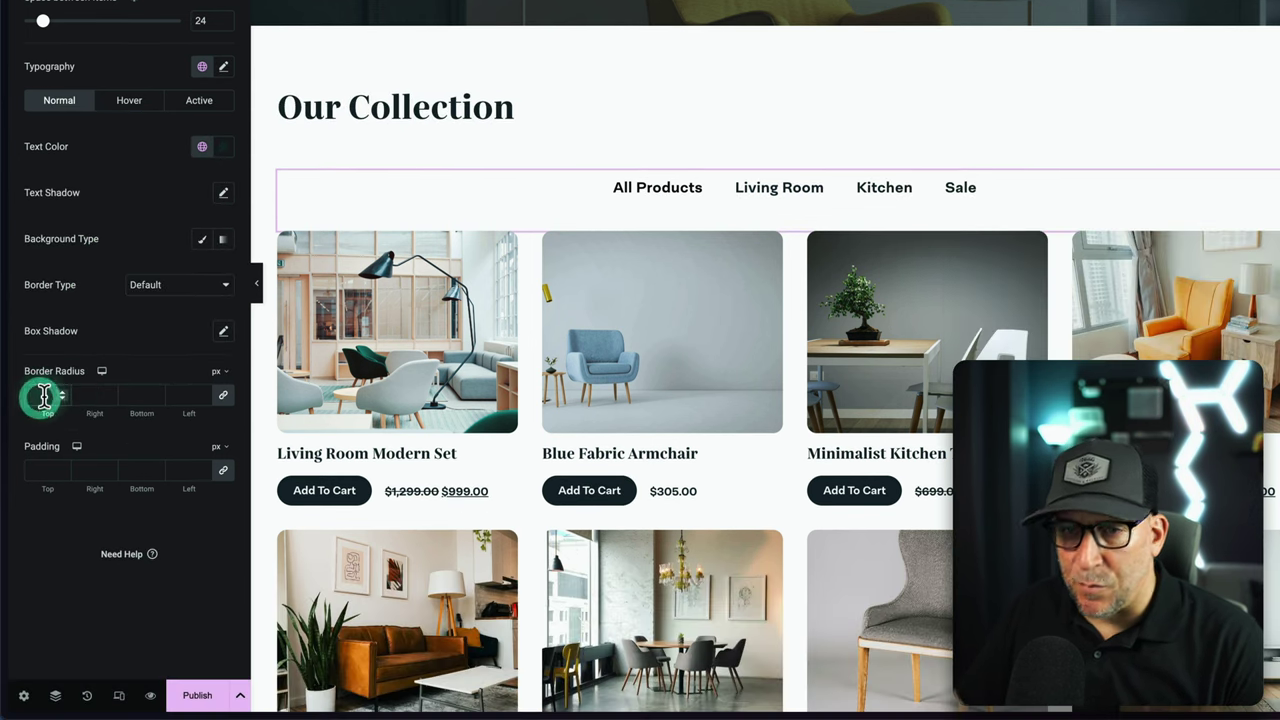
left_click(43, 397)
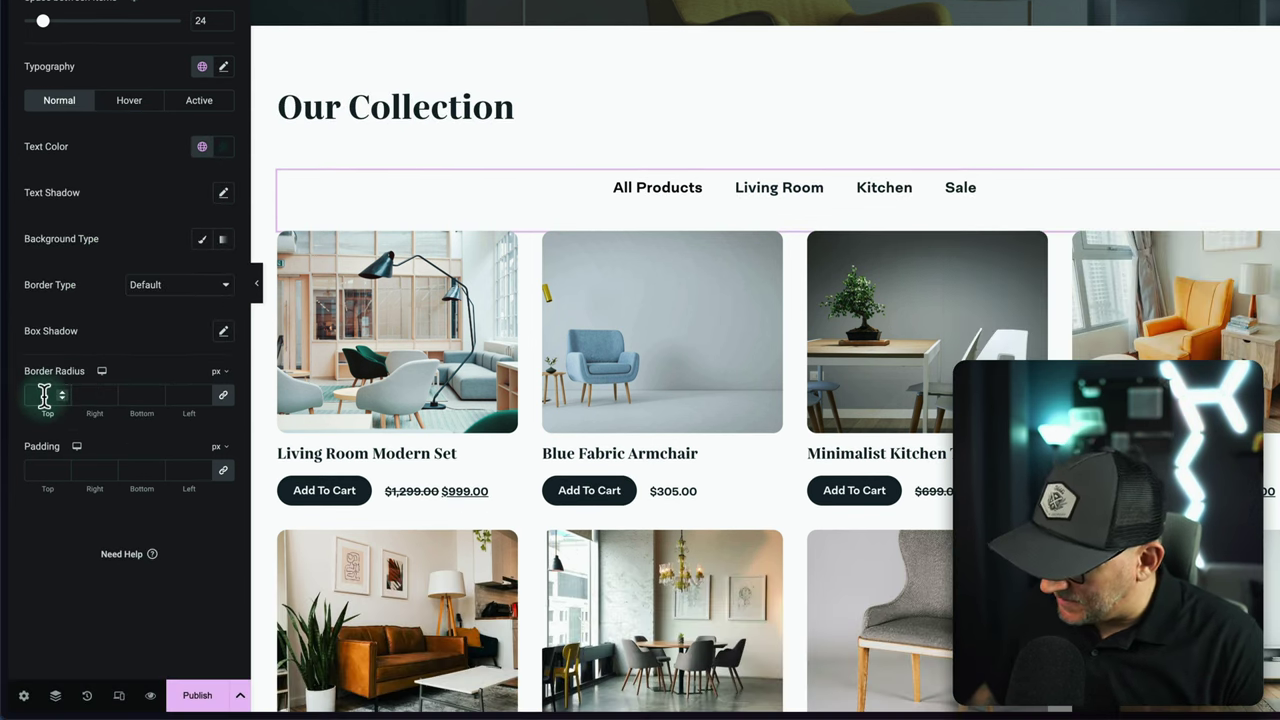
Step: Set the filter items' padding in rem, unlinked, to .5 for top and bottom and 1.5 for right and left
left_click(223, 449)
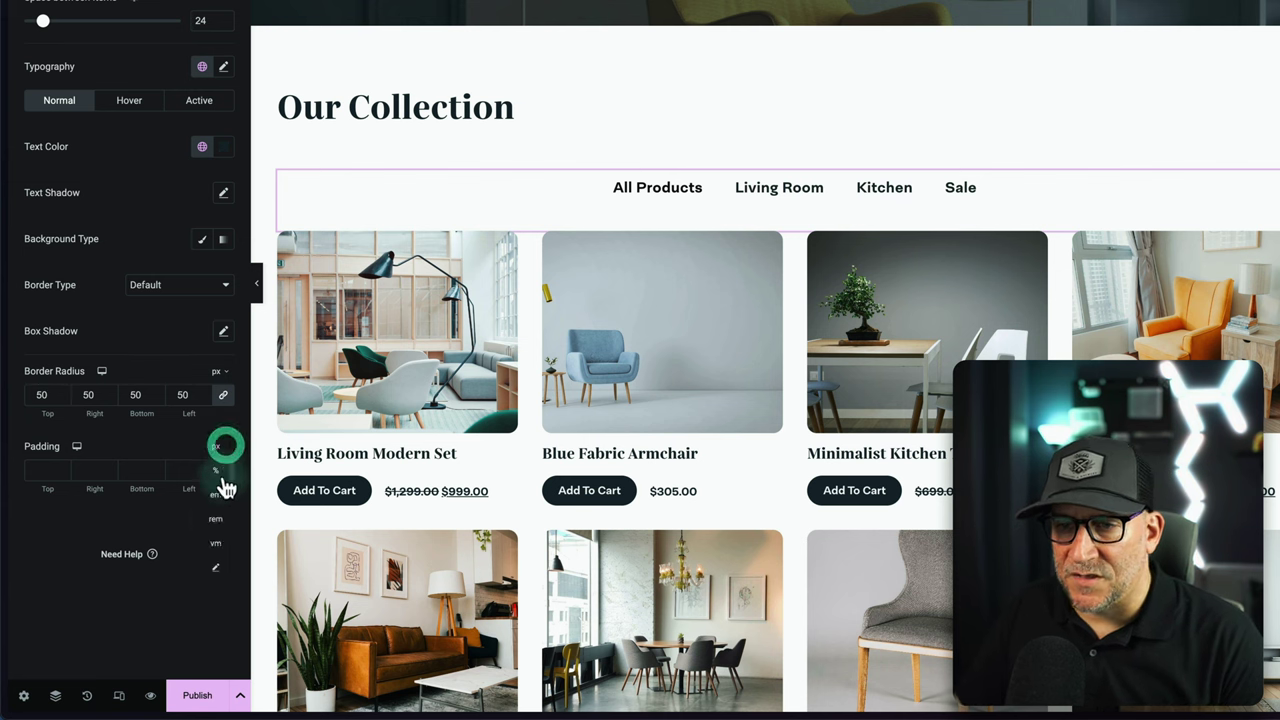
left_click(214, 521)
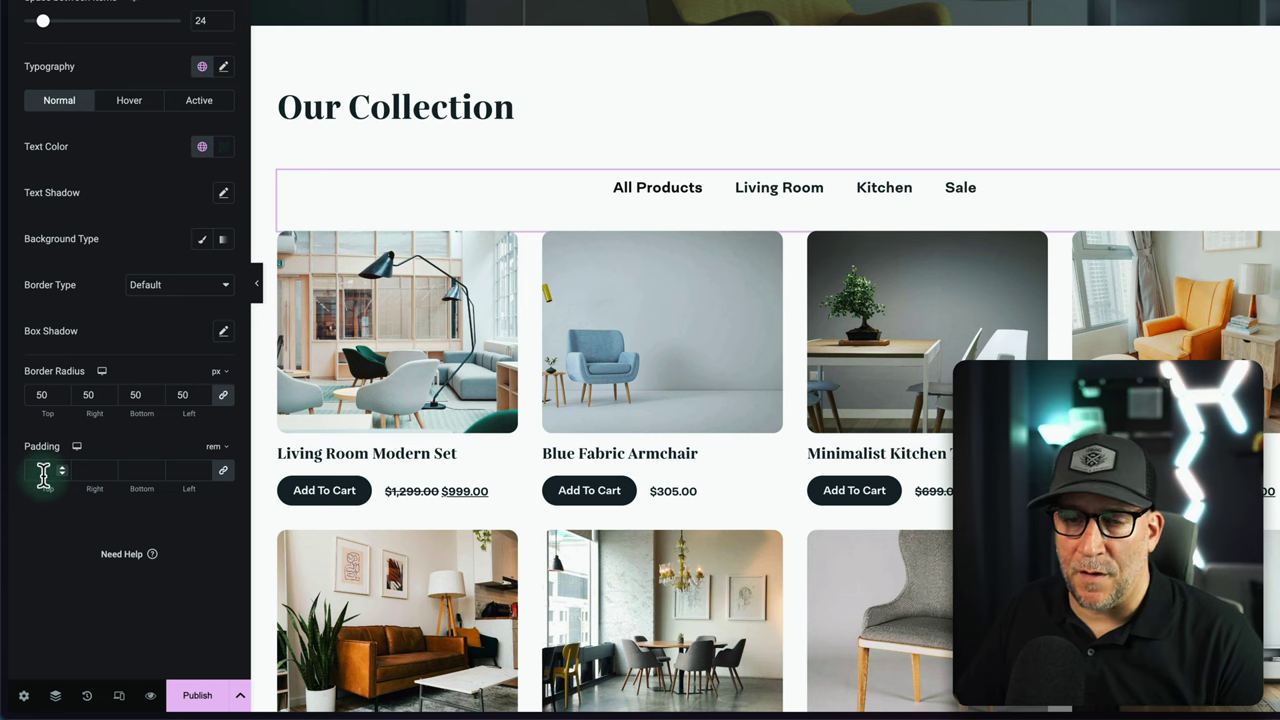
left_click(48, 472)
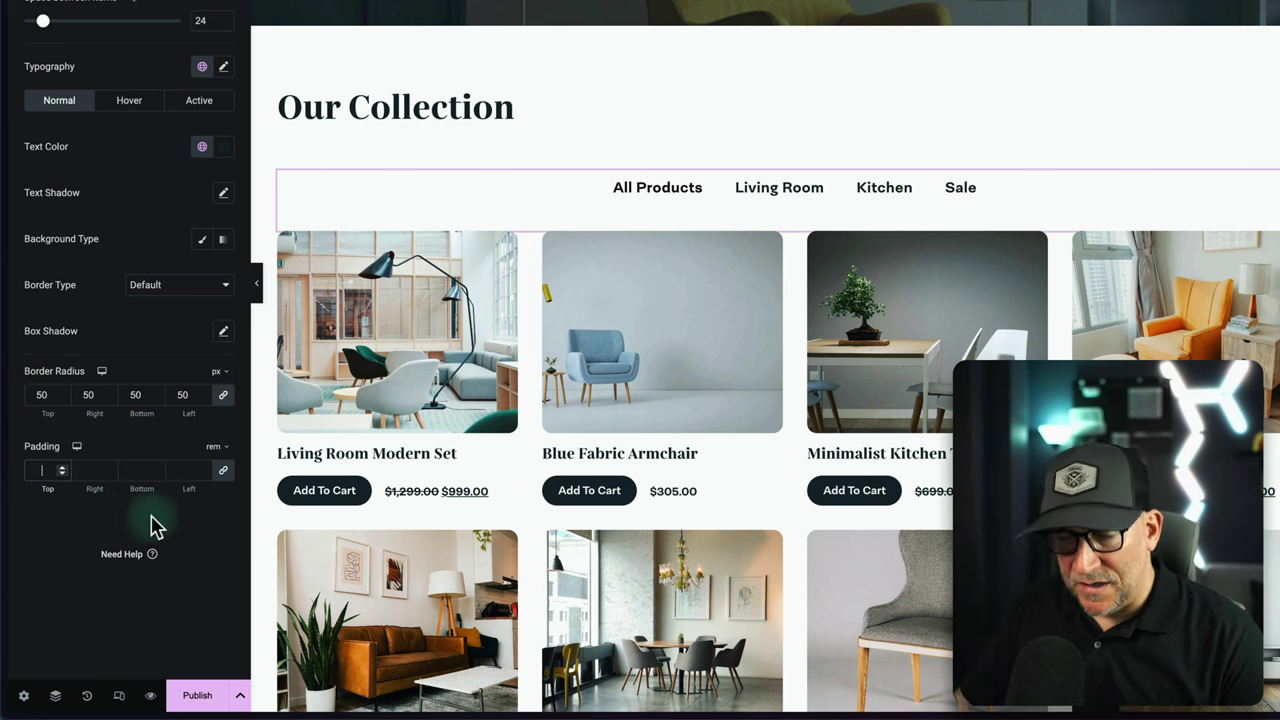
type("5")
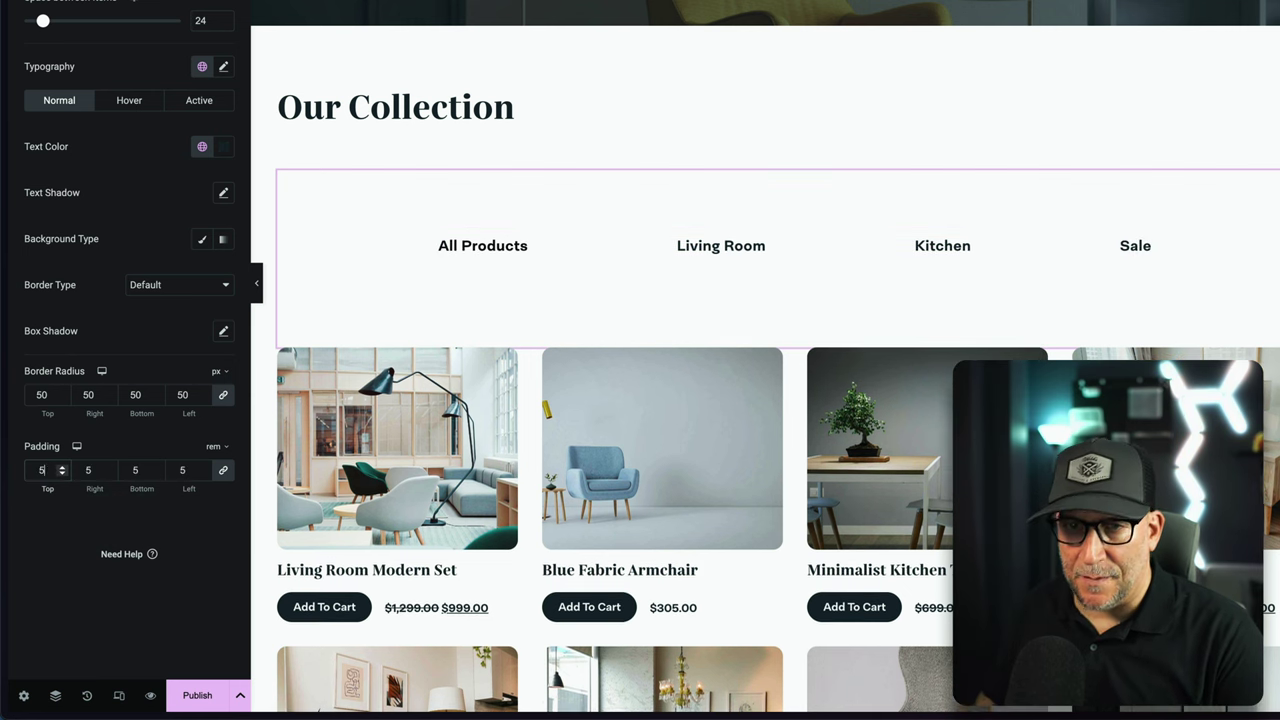
left_click(43, 472)
type(".")
left_click(224, 472)
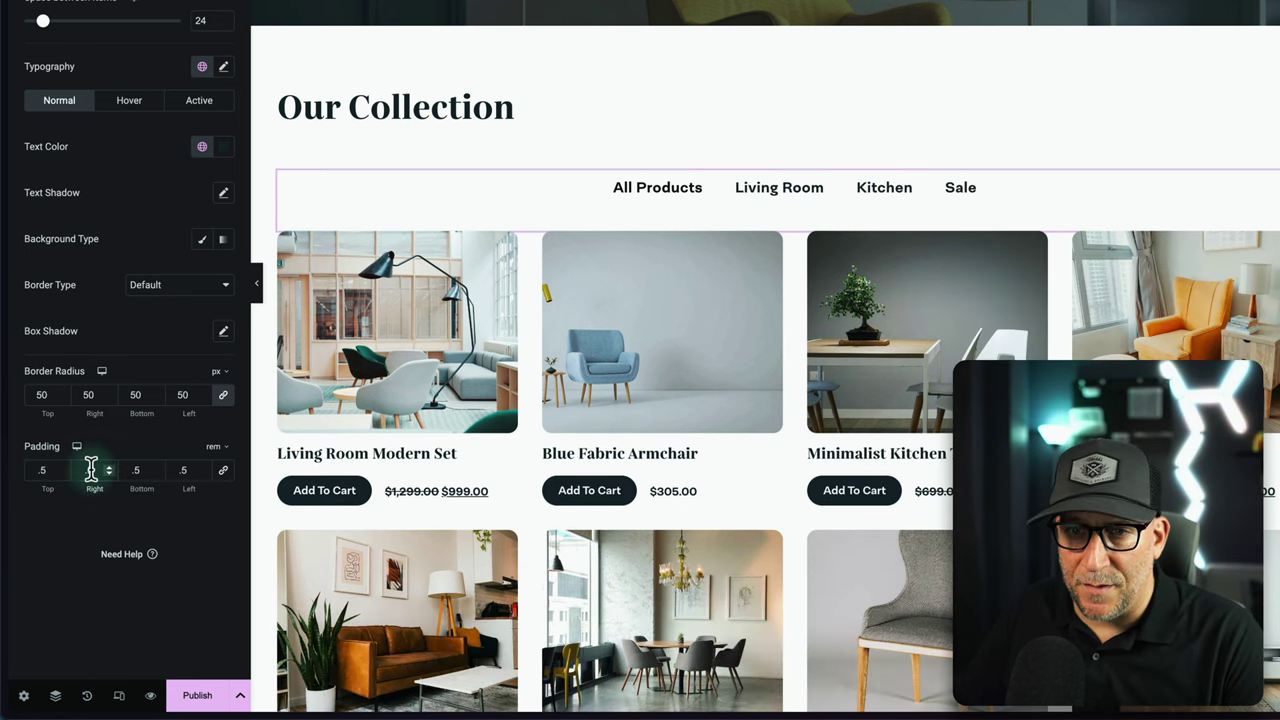
double_click(94, 468)
type("1.5")
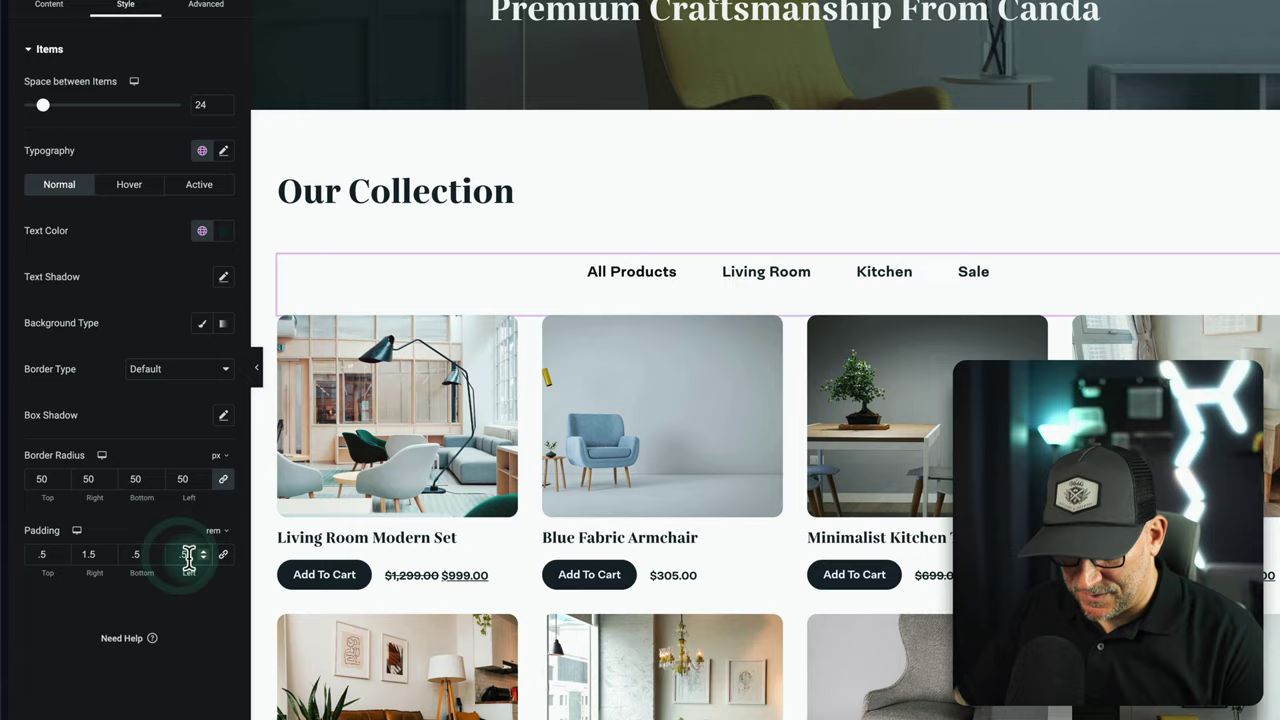
type("1.5")
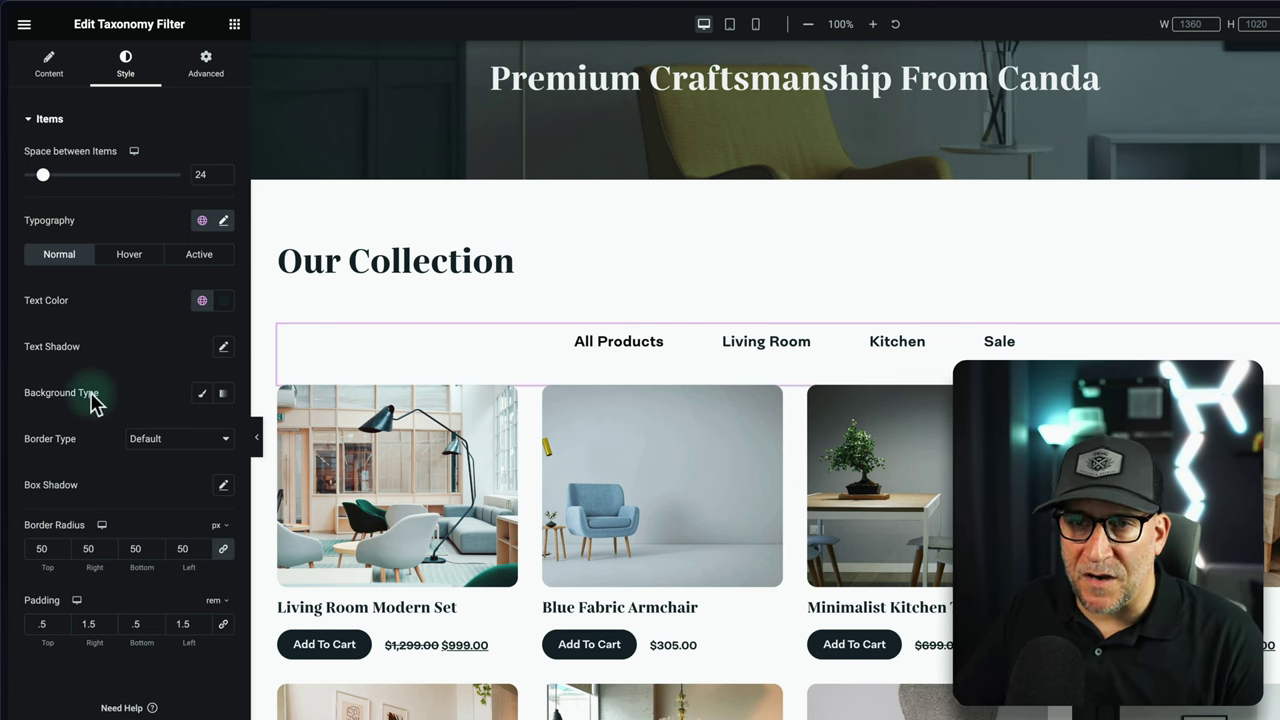
Step: Give the normal filter items a classic Space Blue background with Off White text, and check the Living Room and All Products filters
left_click_drag(92, 396, 32, 398)
left_click(201, 393)
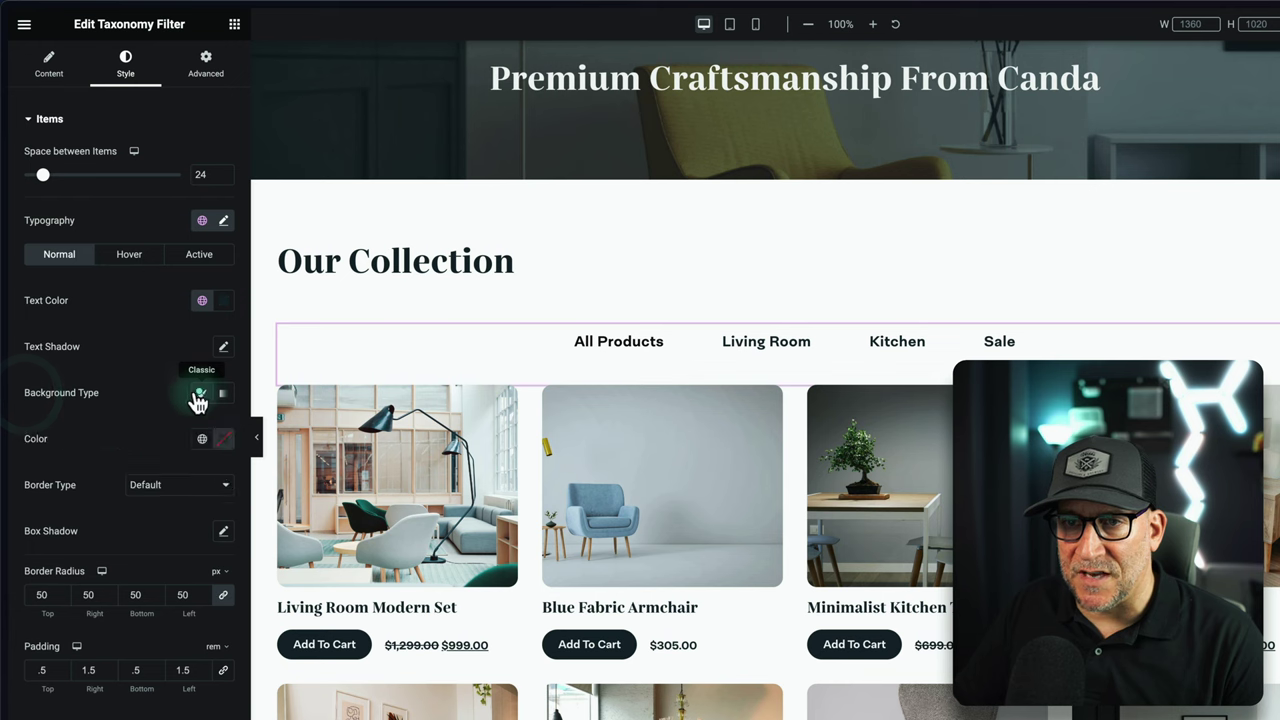
left_click(200, 443)
left_click(88, 515)
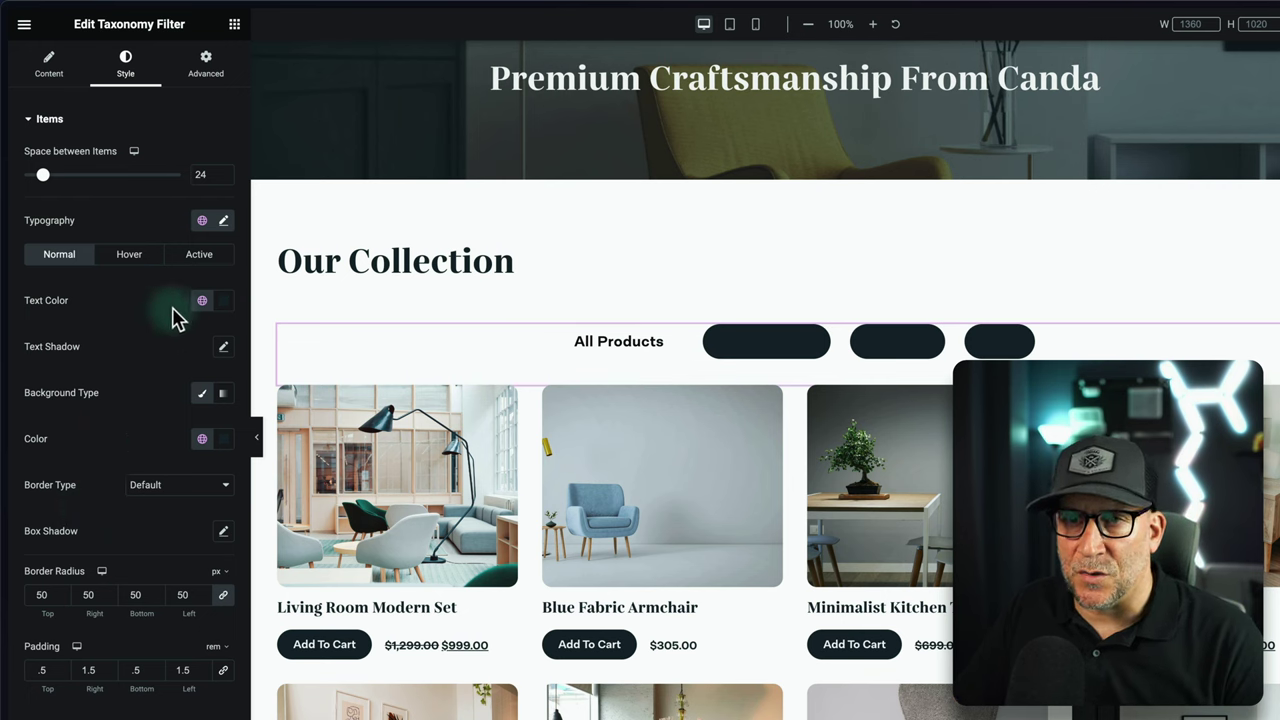
left_click(202, 300)
left_click(94, 409)
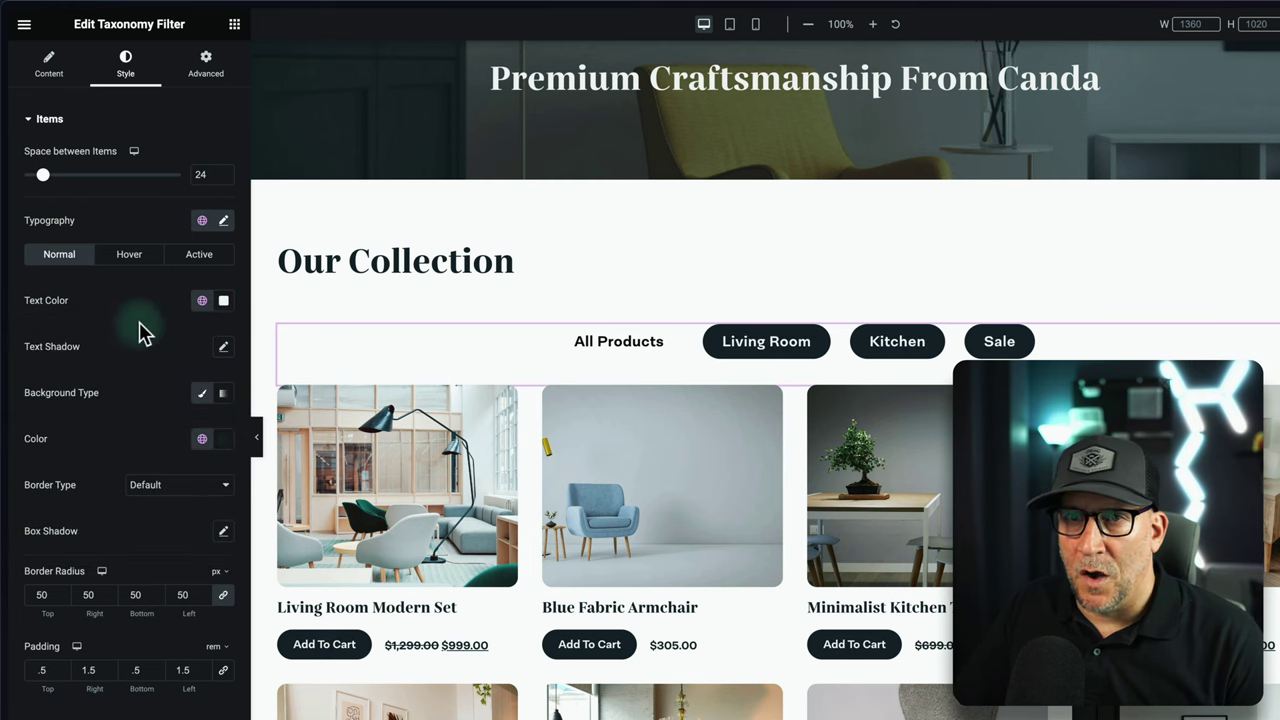
left_click(752, 346)
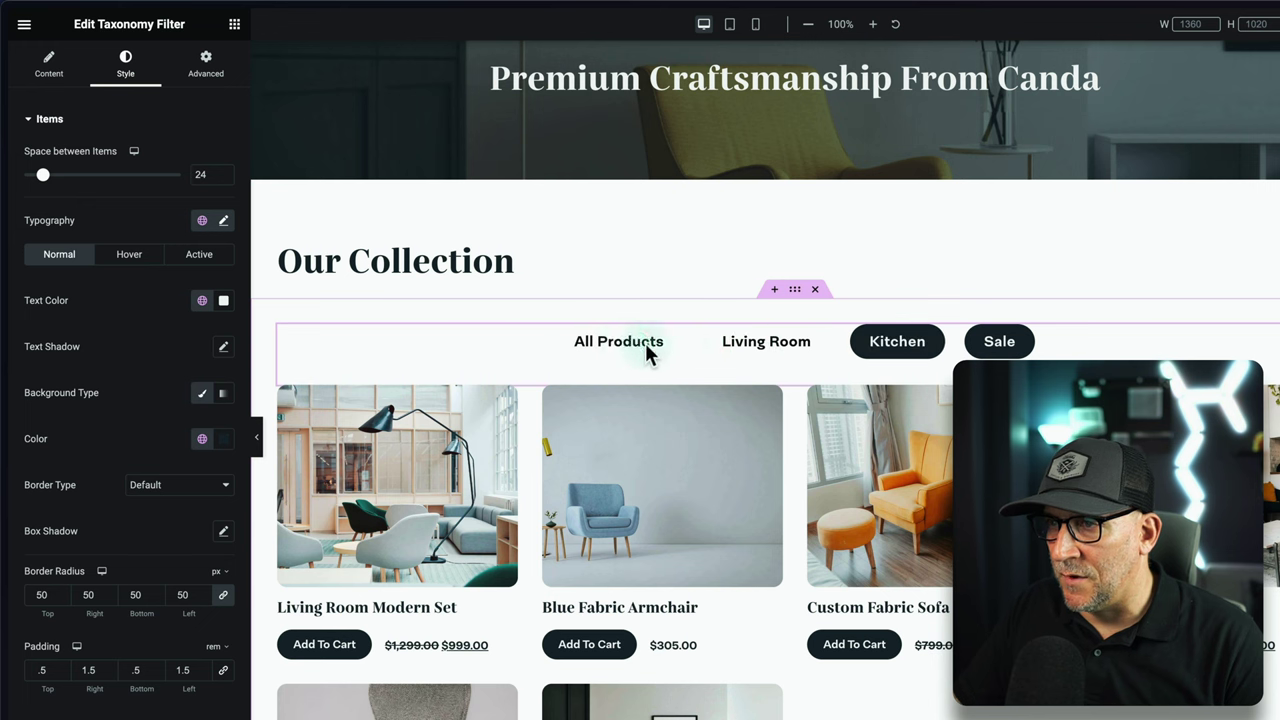
left_click(610, 345)
Step: Style the filter items' hover state with a classic Ocean Blue background and Off White text
left_click(138, 256)
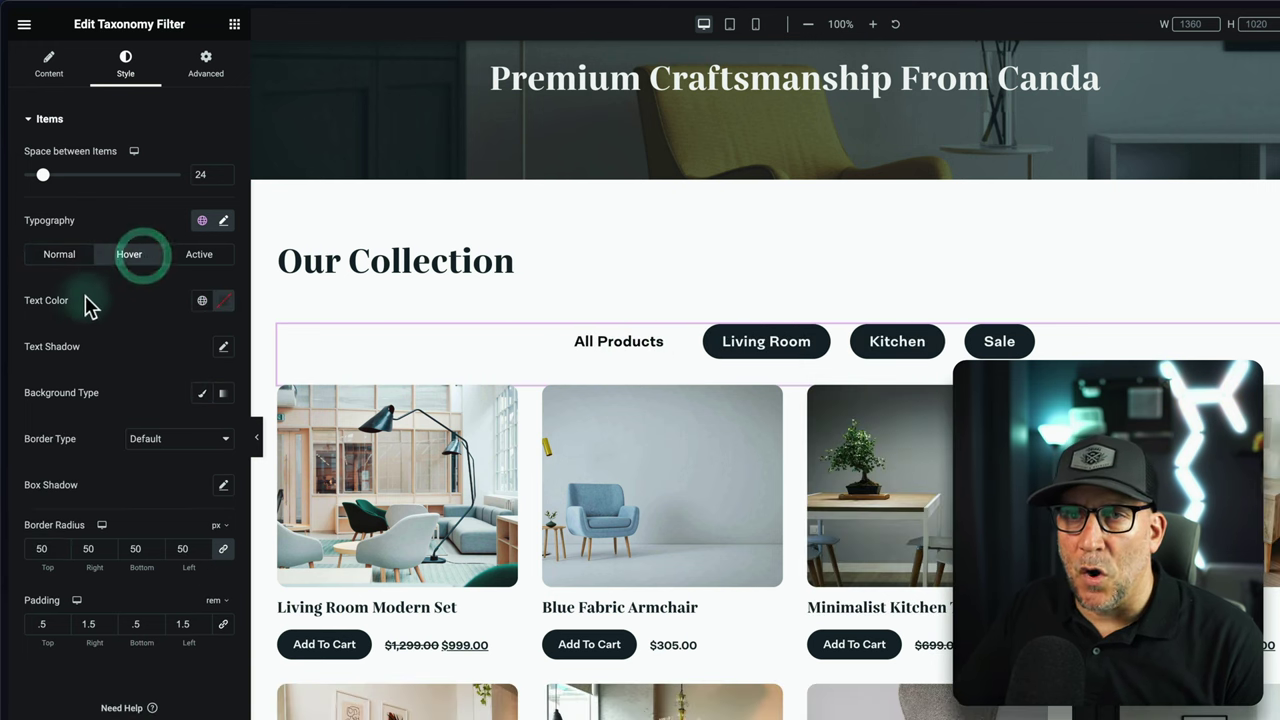
left_click(200, 393)
left_click(199, 440)
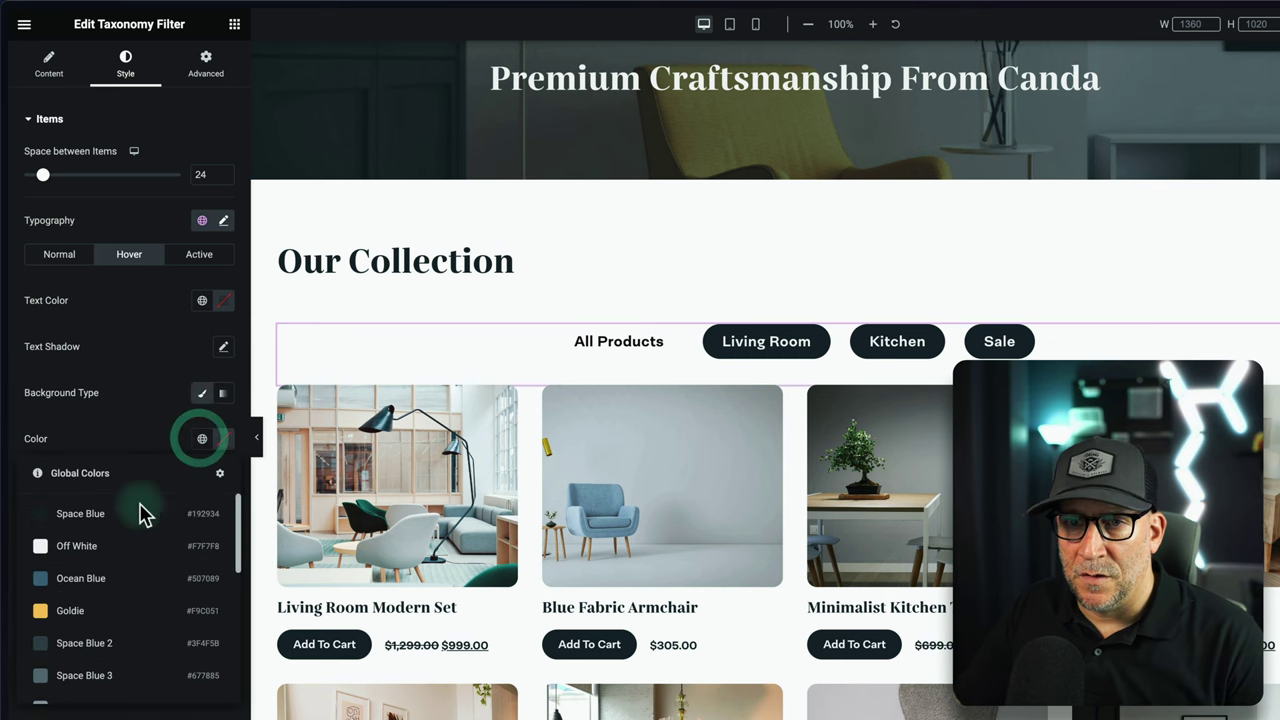
left_click(92, 580)
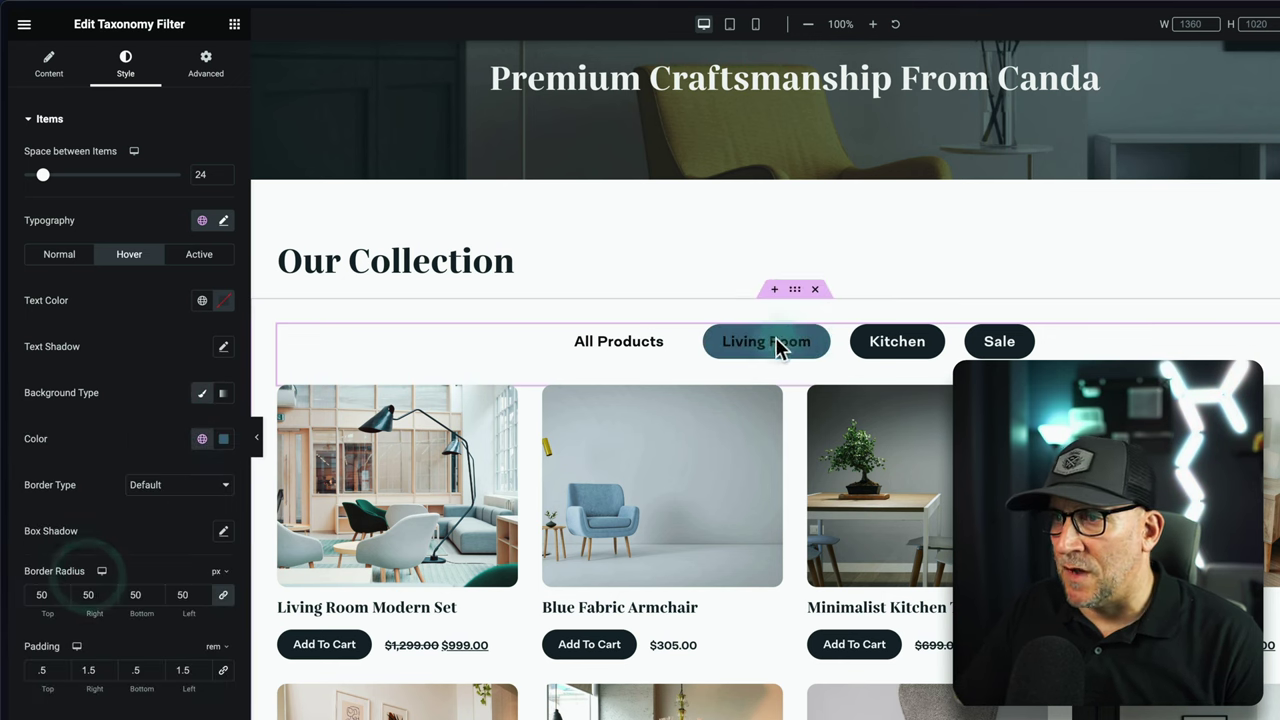
left_click(202, 300)
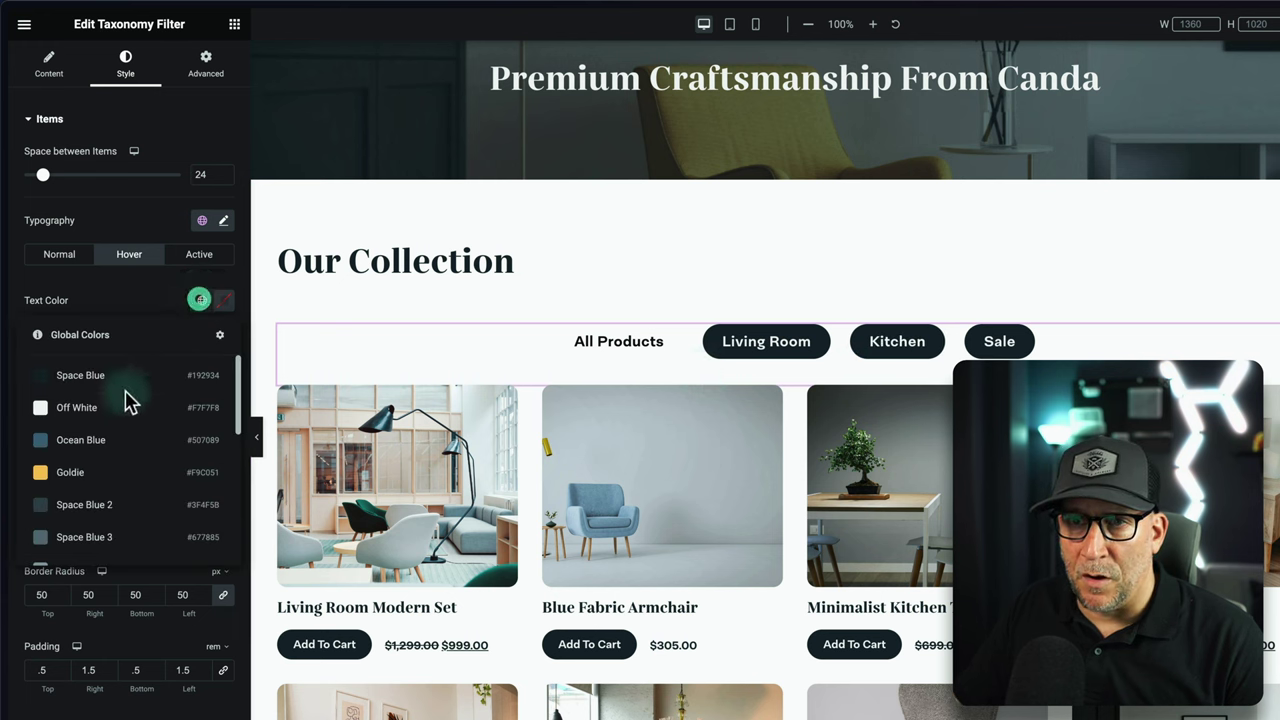
left_click(95, 411)
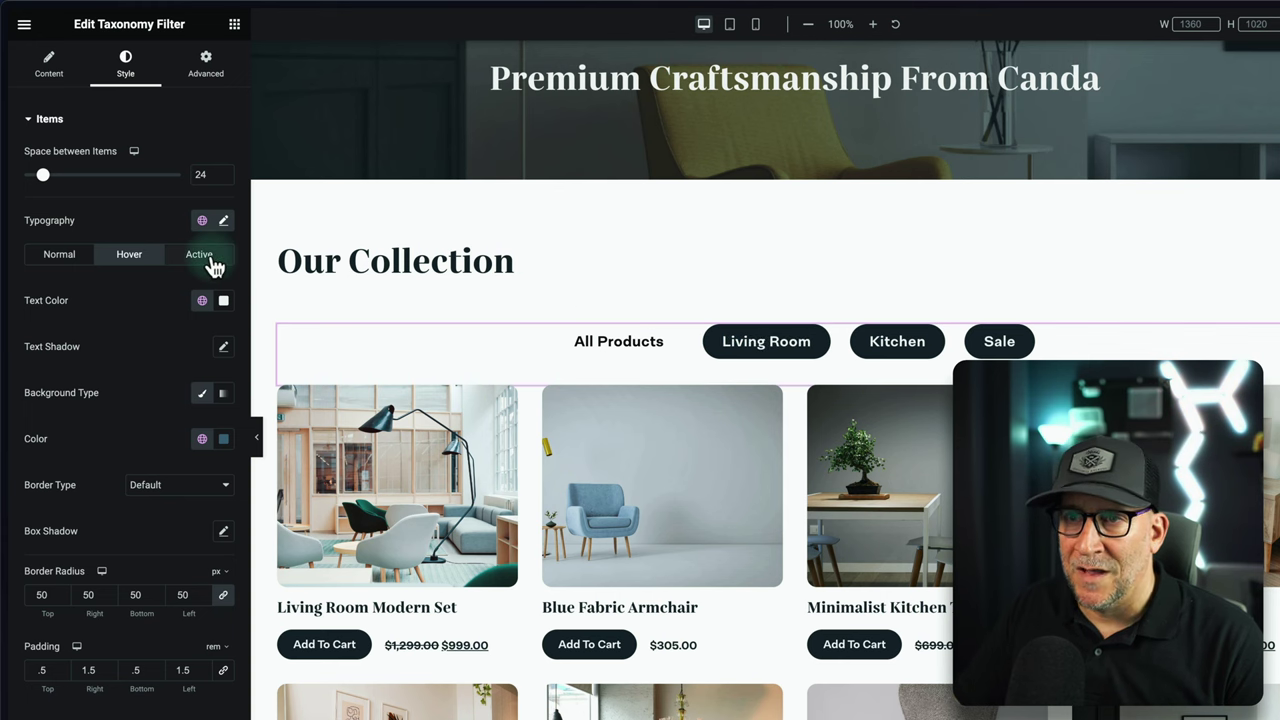
Step: Style the active filter item with Space Blue text on a classic Off White background
left_click(203, 260)
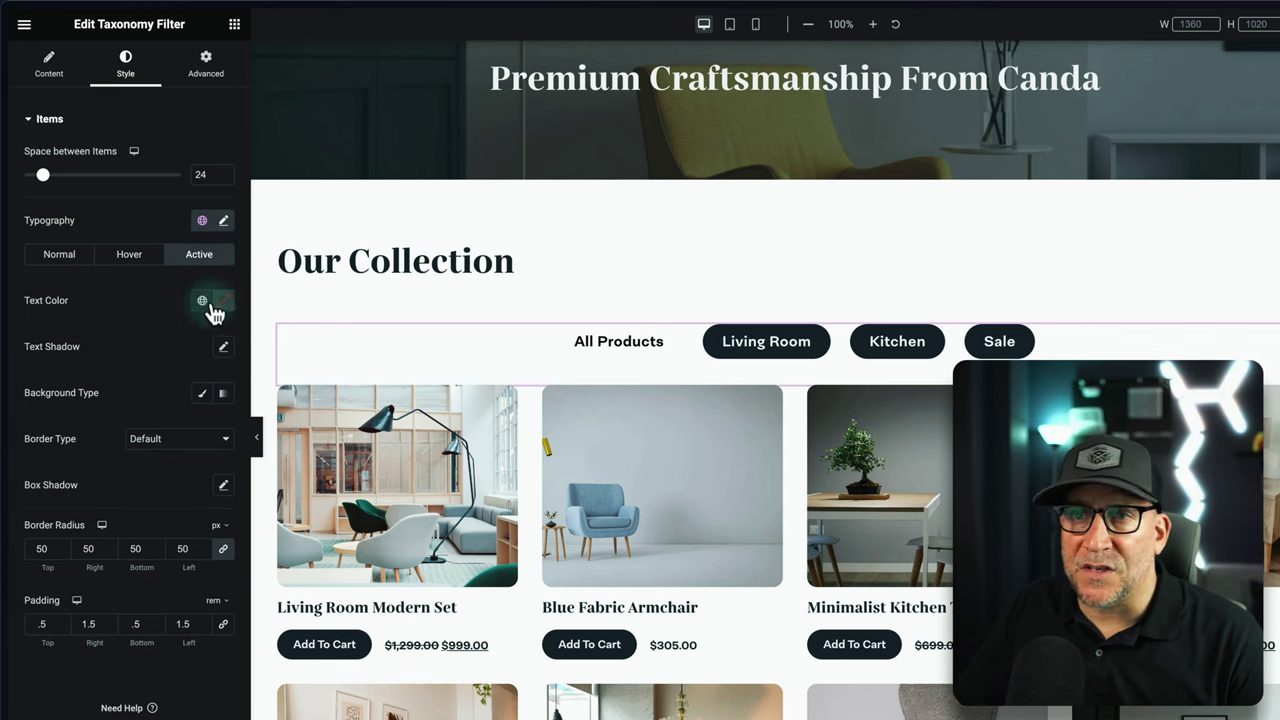
left_click(202, 302)
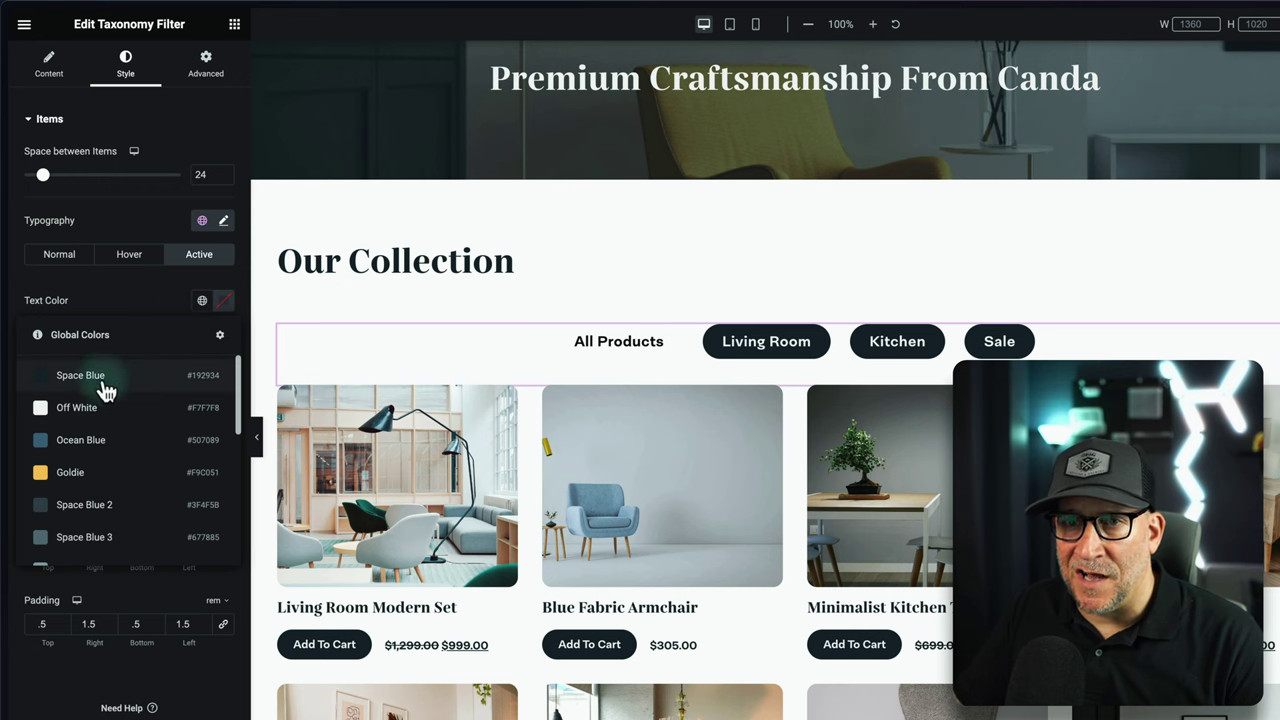
left_click(103, 376)
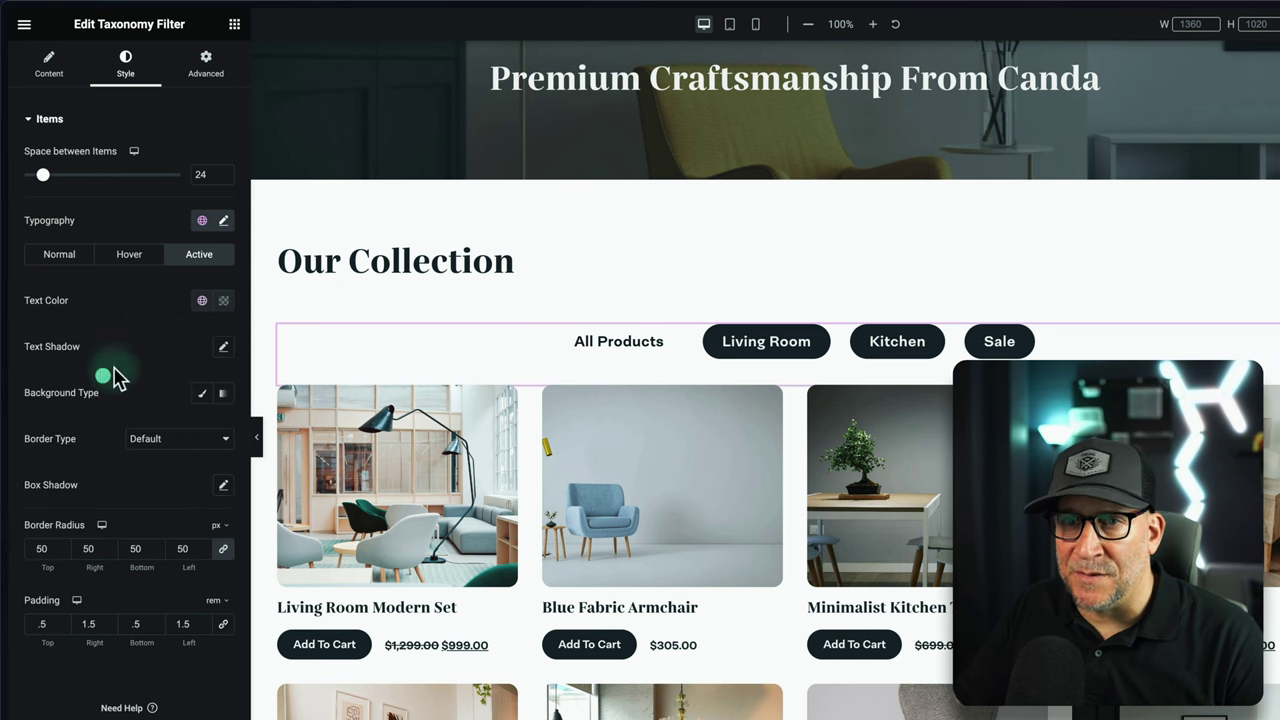
left_click(200, 392)
left_click(202, 438)
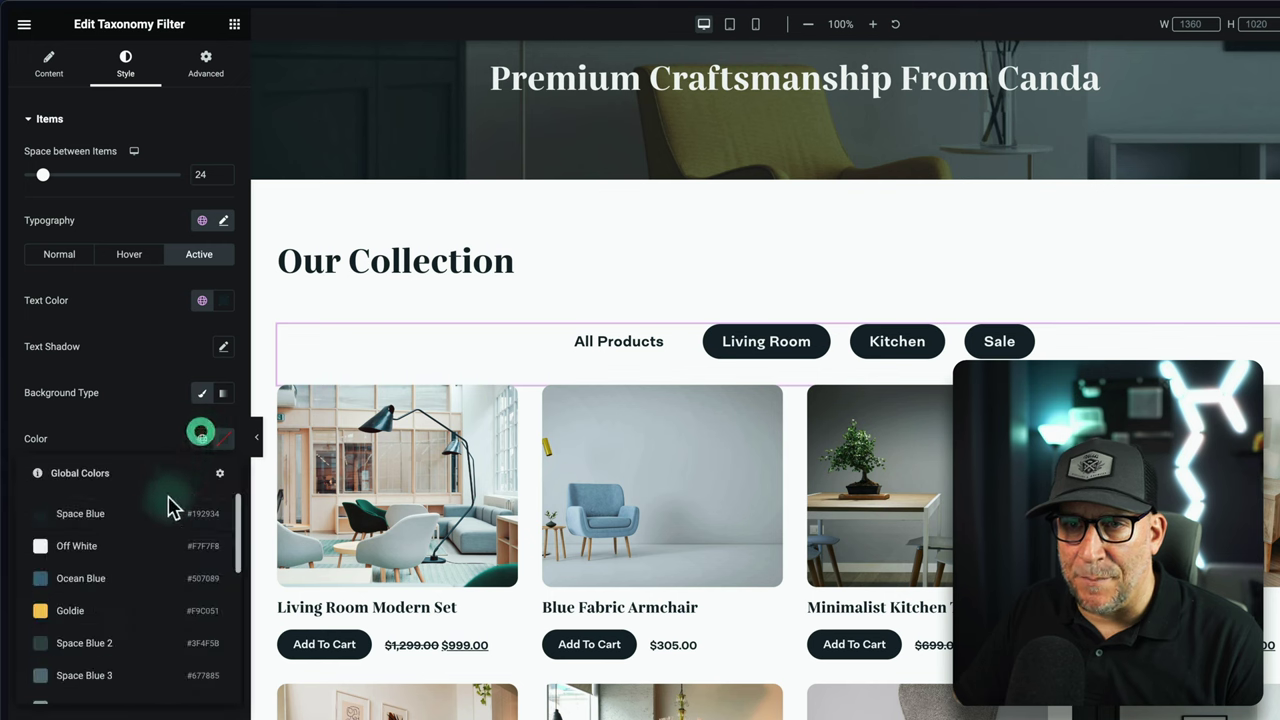
left_click(117, 546)
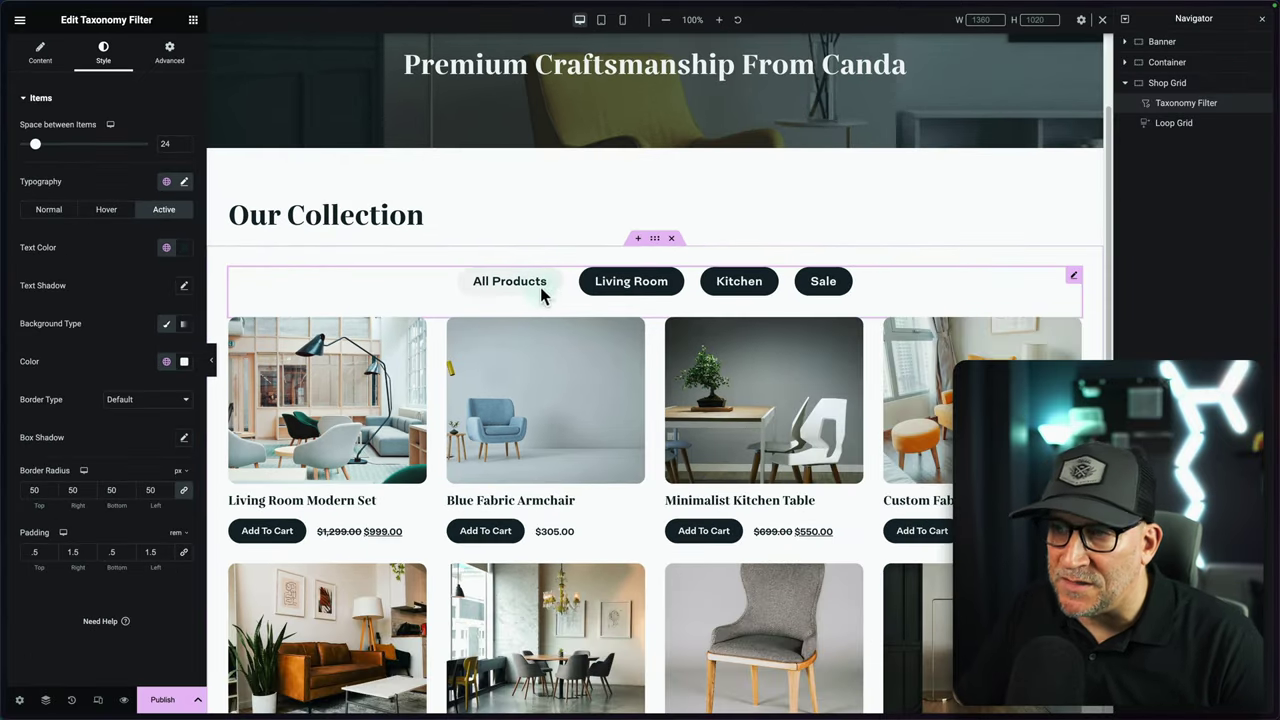
Step: Test the active item styling by filtering the product grid by Living Room and by Kitchen
left_click(631, 281)
left_click(720, 283)
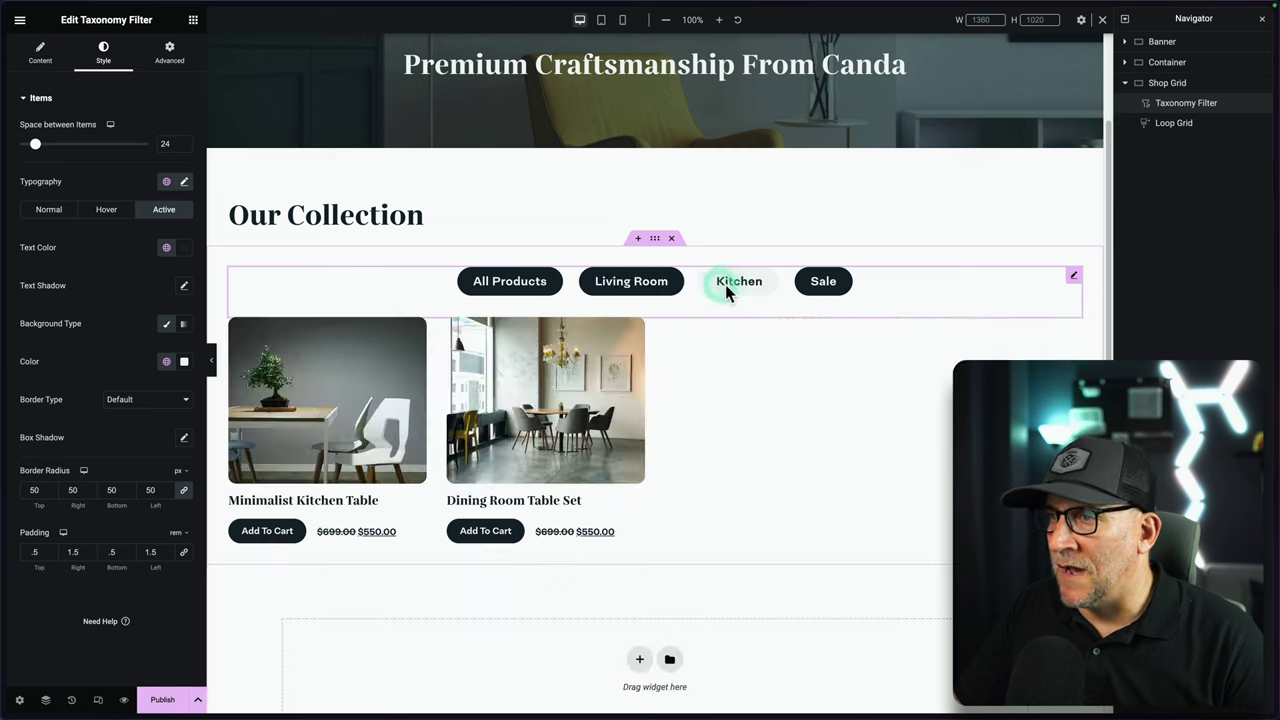
Step: Check the active item styling by filtering the grid by Sale and Living Room, ending on All Products
left_click(806, 284)
left_click(656, 282)
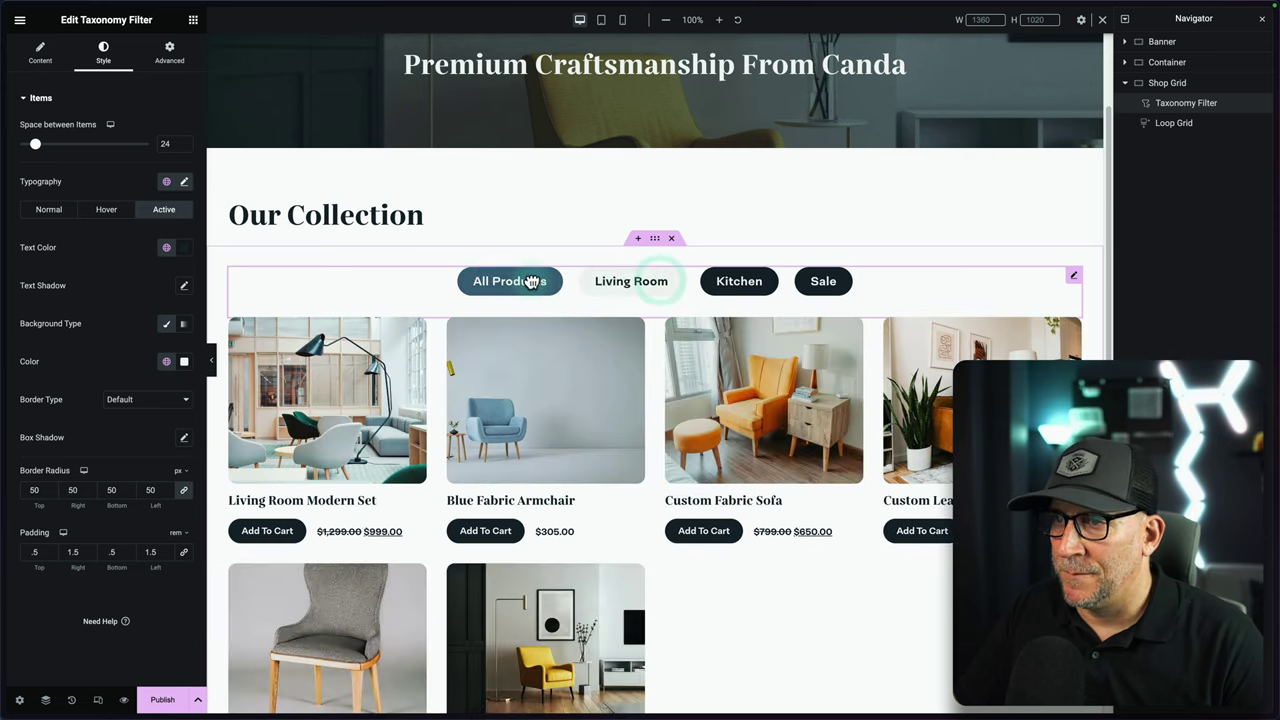
left_click(530, 281)
Step: Publish the template with a display condition that includes the Shop Page
left_click(154, 697)
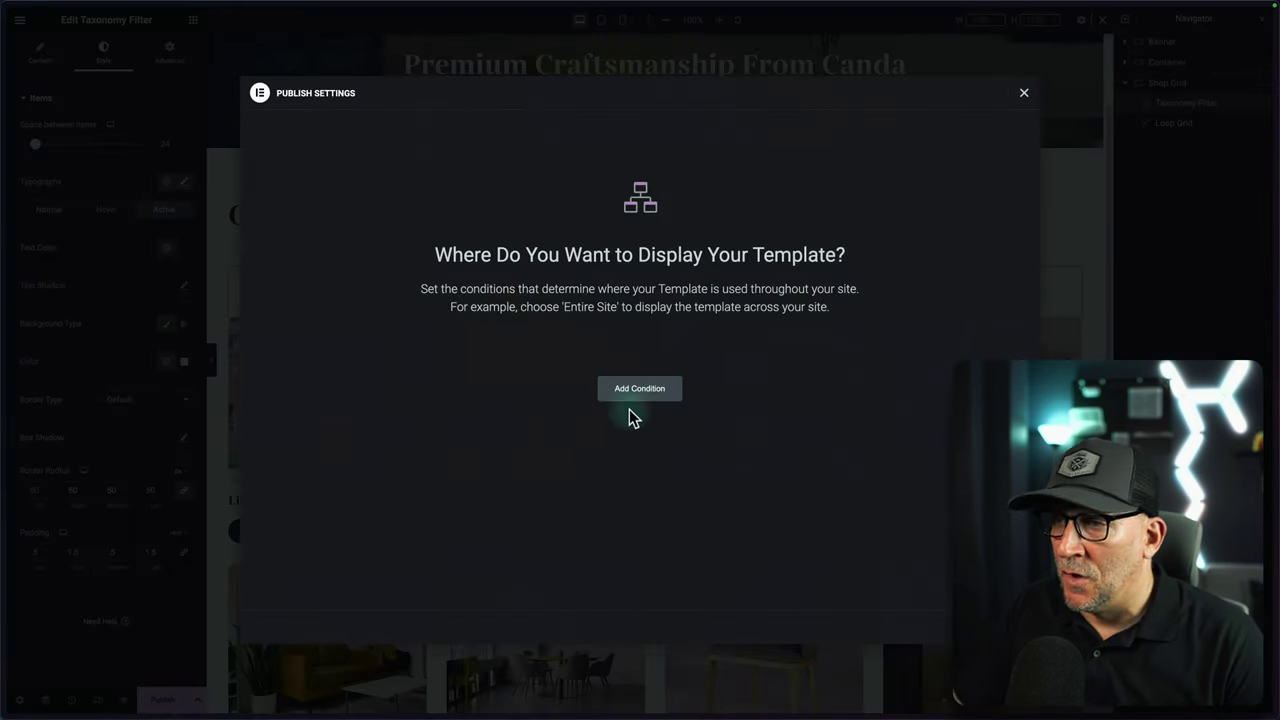
left_click(570, 370)
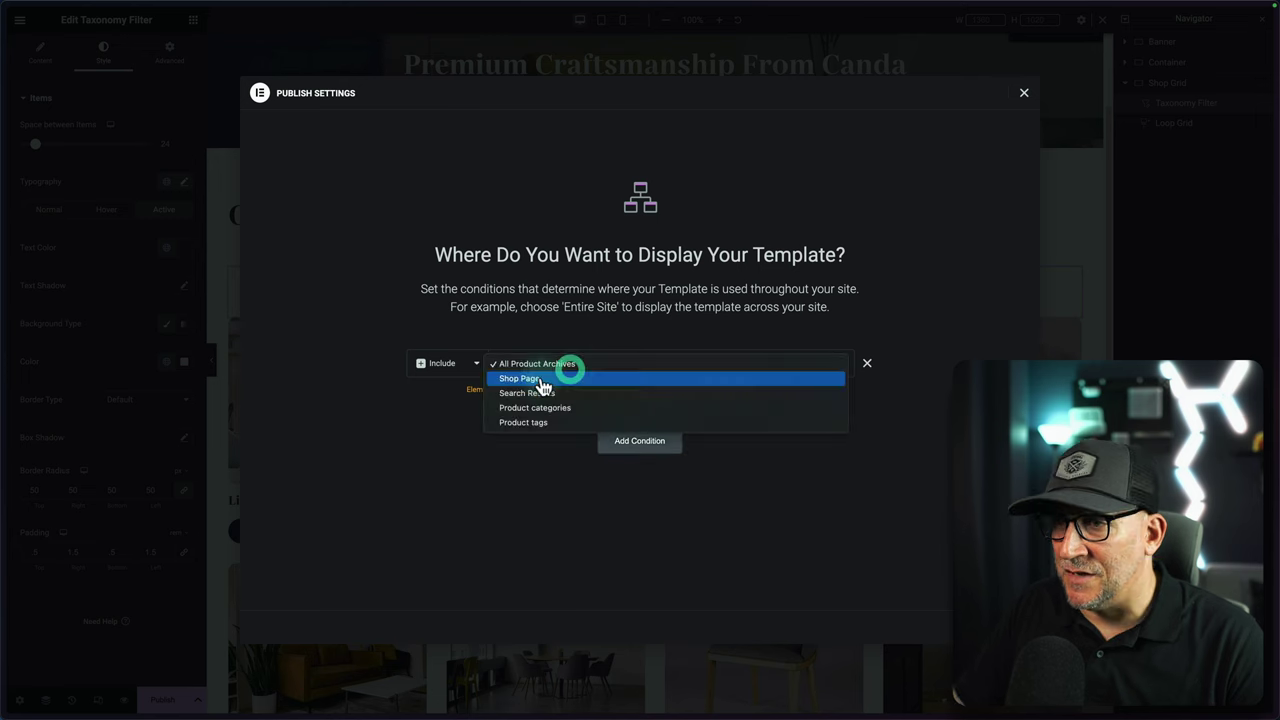
left_click(530, 379)
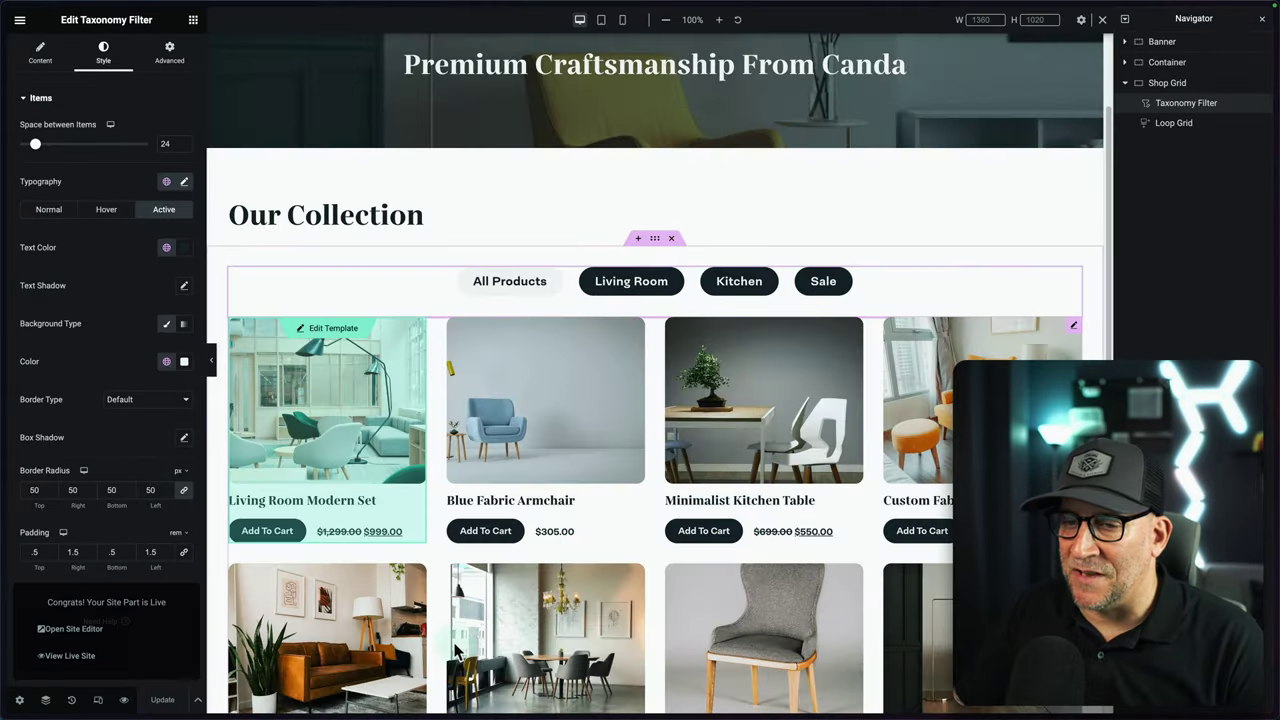
Step: Preview the published shop page and test its Living Room, Kitchen and Sale filters, returning to All Products
left_click(124, 699)
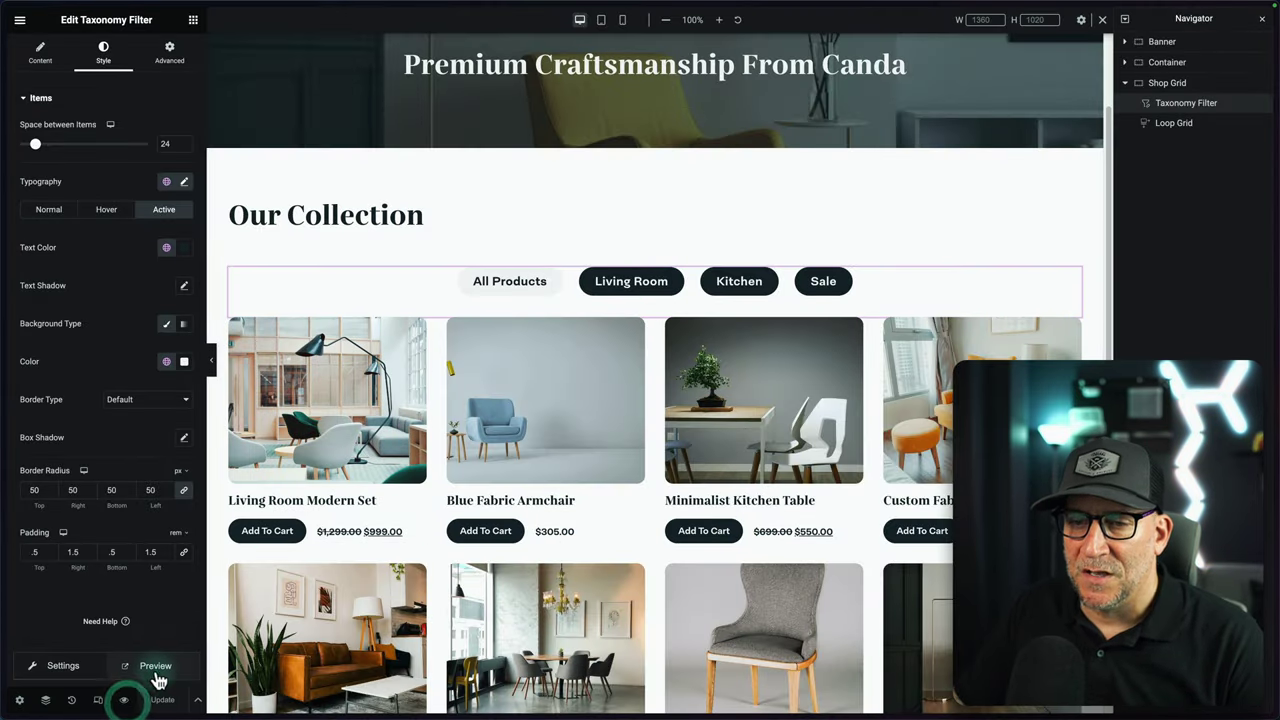
scroll(618, 390, "down", 3)
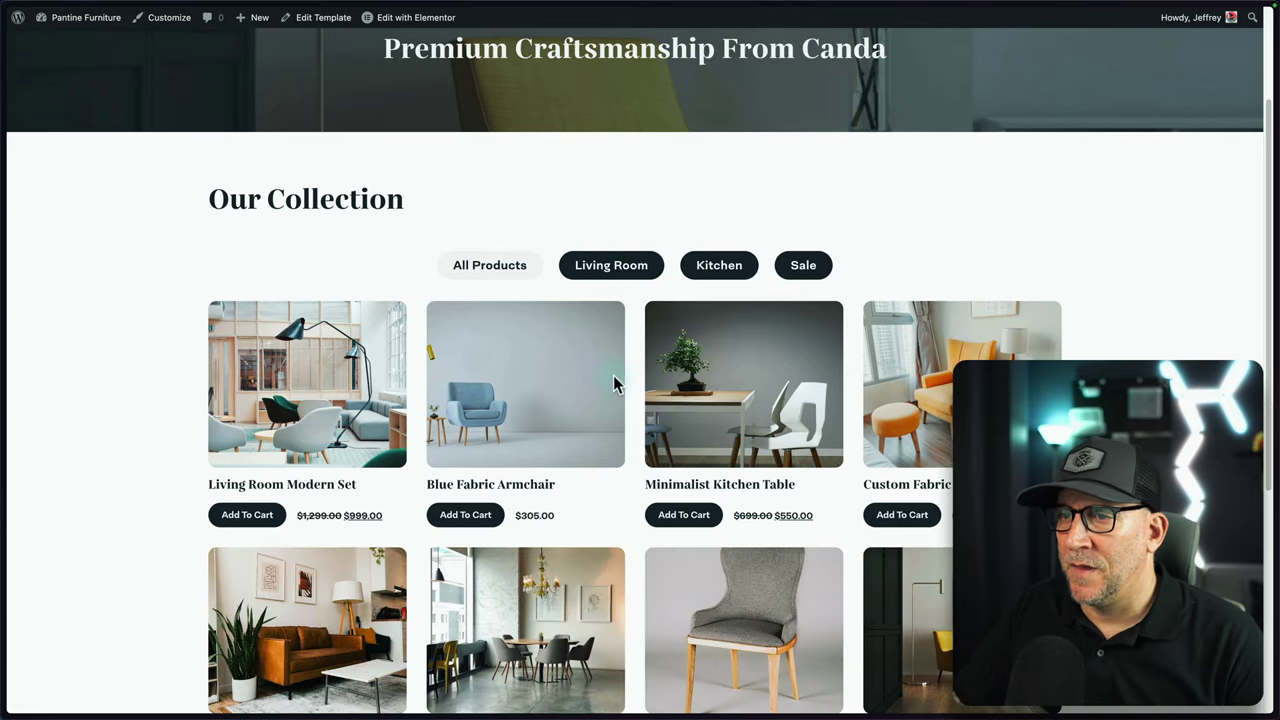
left_click(605, 270)
left_click(710, 266)
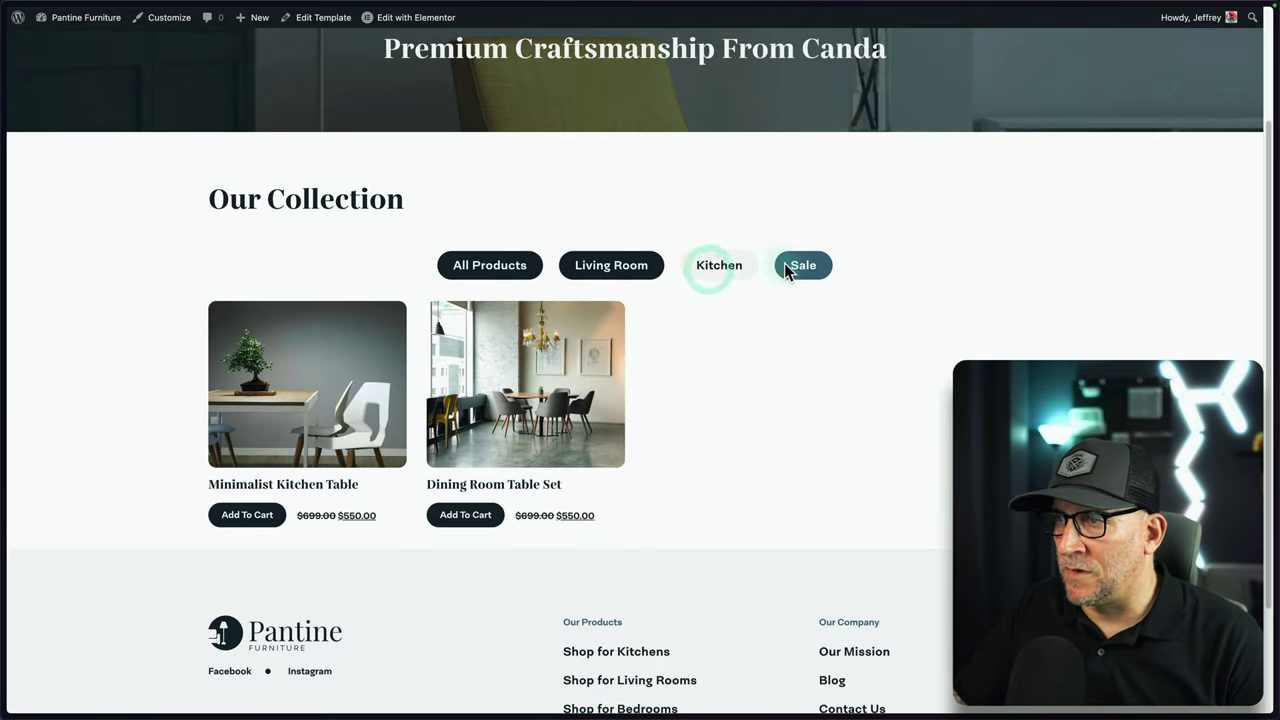
left_click(790, 265)
left_click(595, 270)
left_click(514, 266)
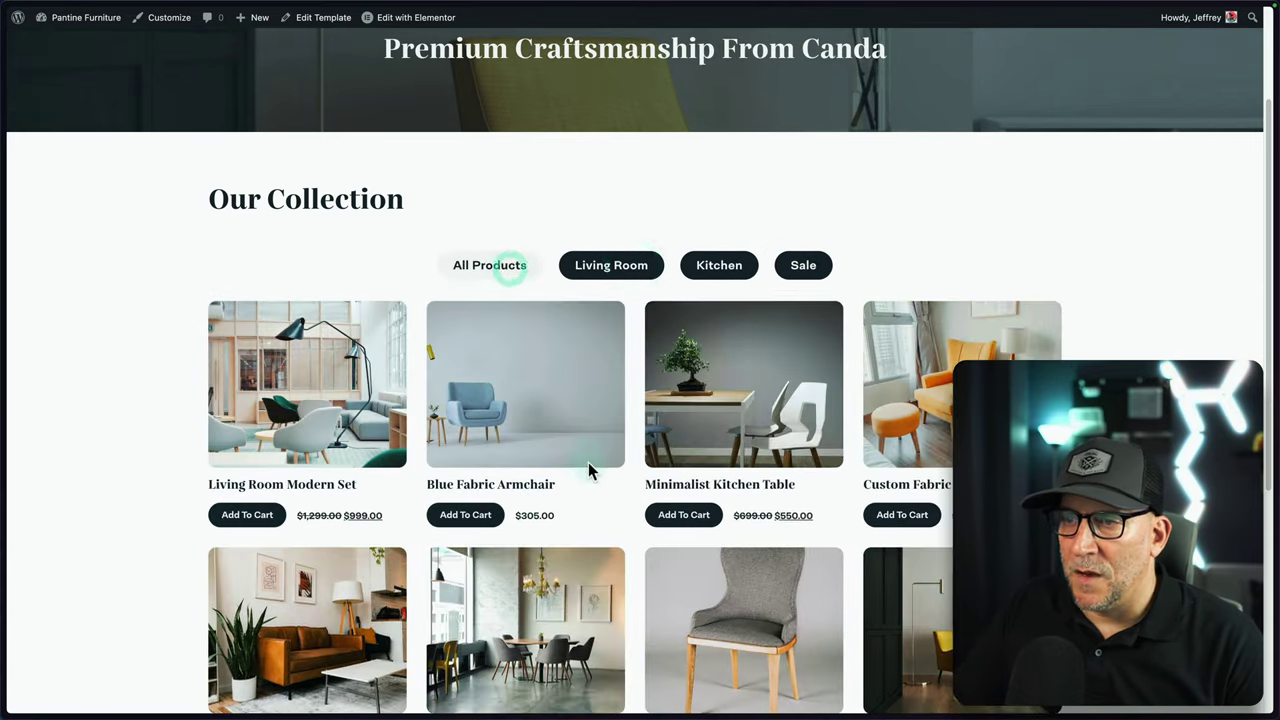
Step: Review the full product grid on the live page, and filter it by Living Room, Kitchen and Sale
scroll(588, 462, "down", 4)
scroll(590, 457, "up", 1)
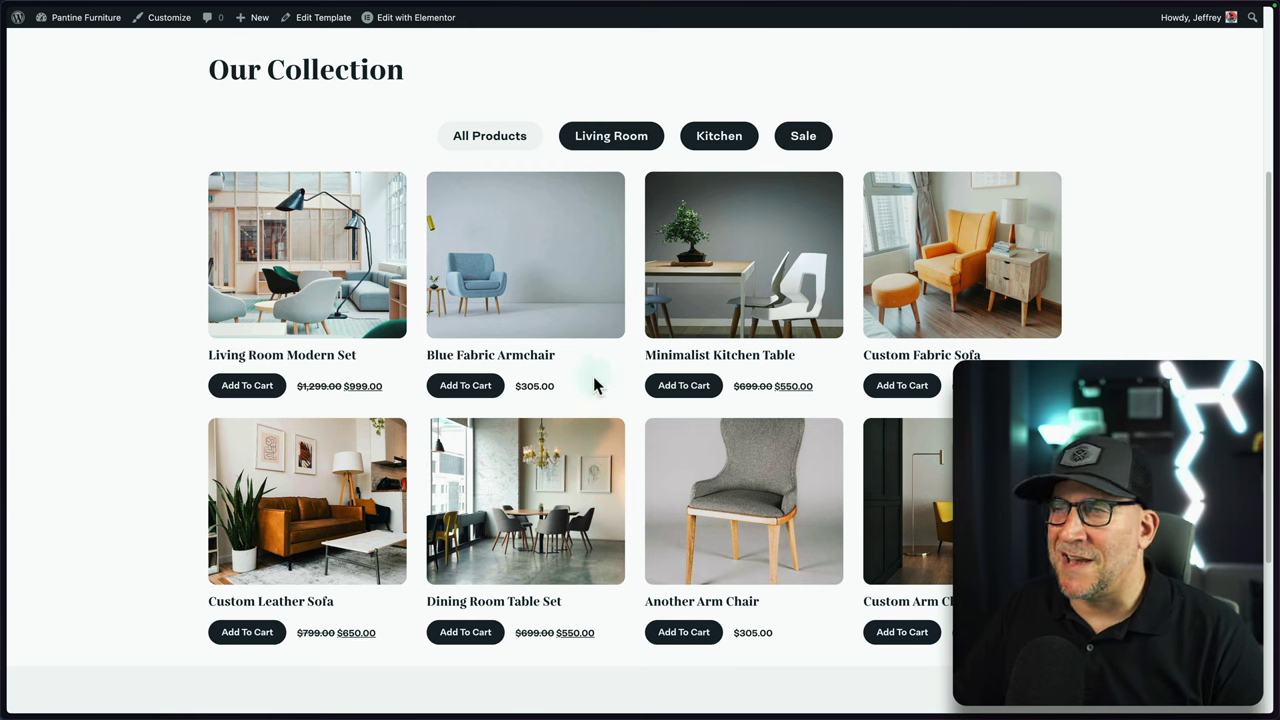
scroll(597, 410, "up", 1)
left_click(611, 225)
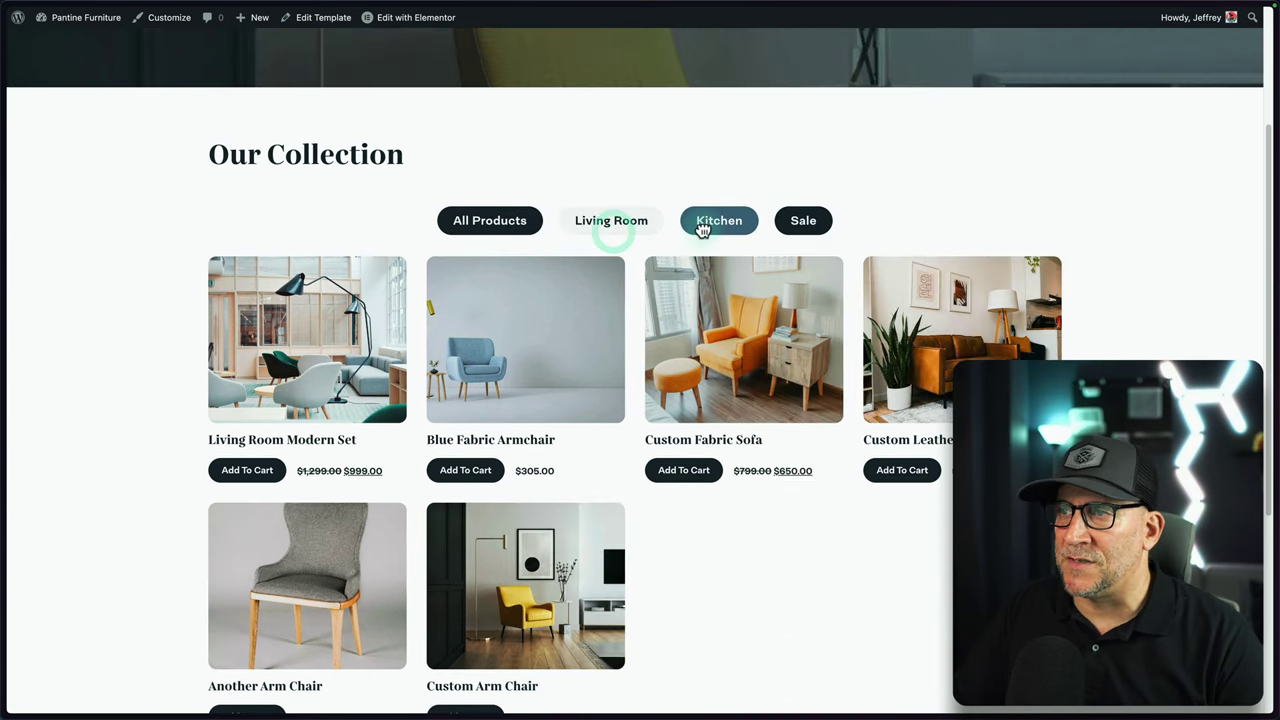
left_click(703, 225)
left_click(803, 220)
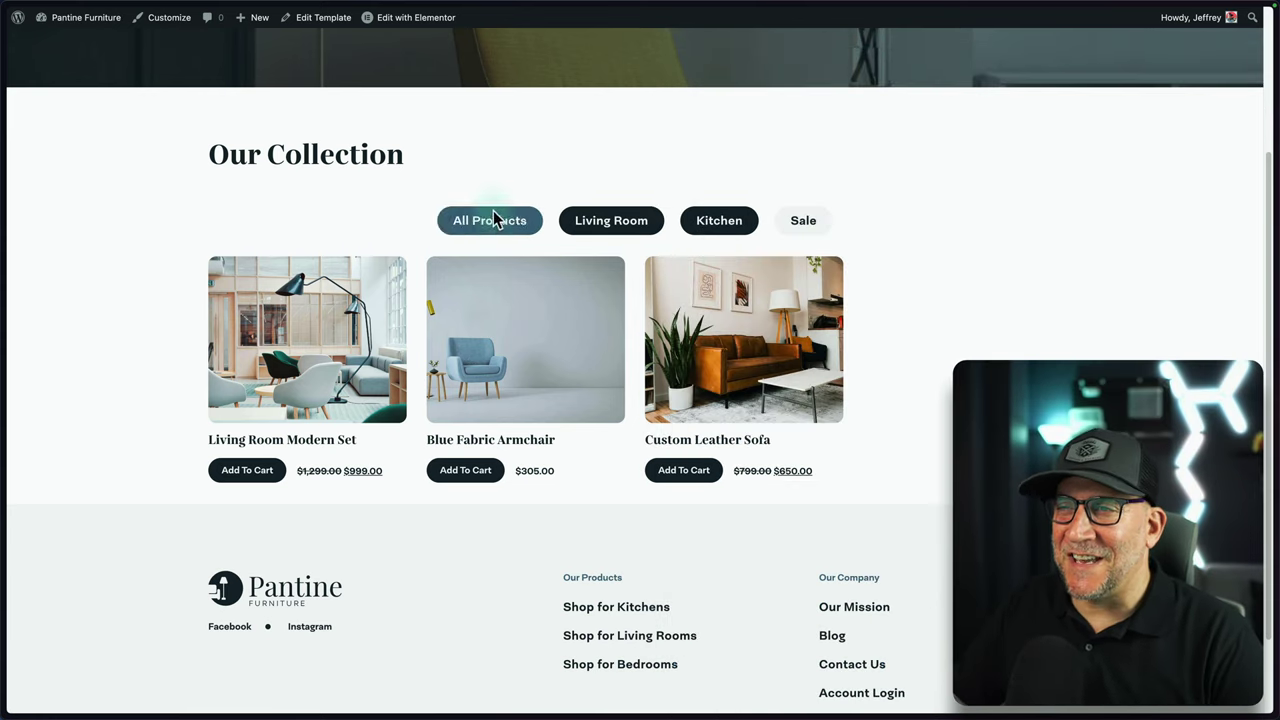
Step: Reset the live grid to All Products and cycle once more through the Living Room, Kitchen and Sale filters
left_click(492, 220)
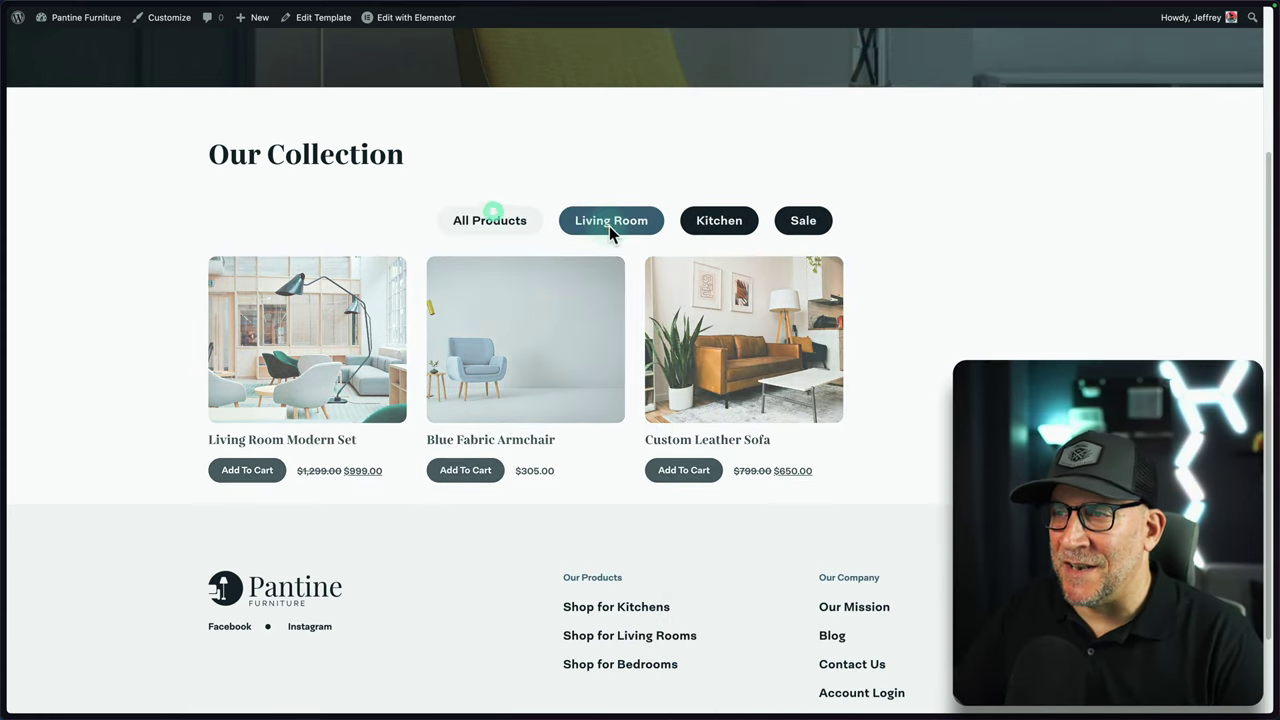
left_click(611, 222)
left_click(719, 222)
left_click(801, 222)
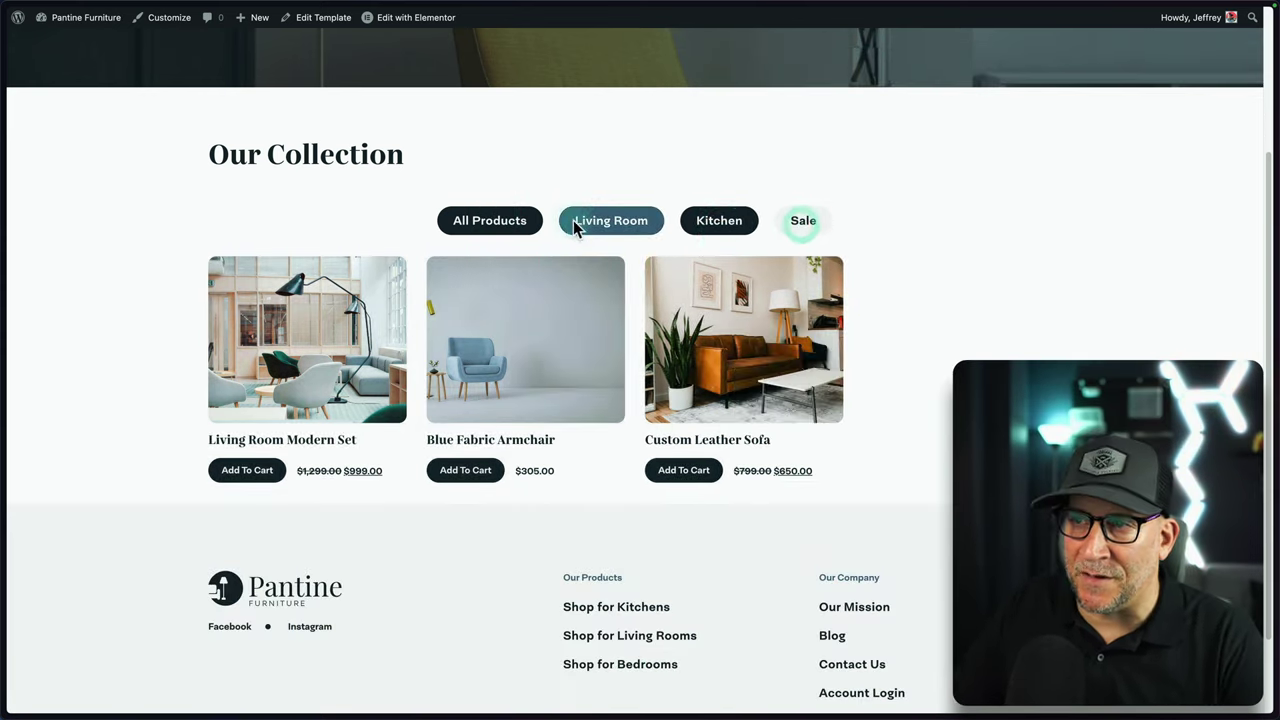